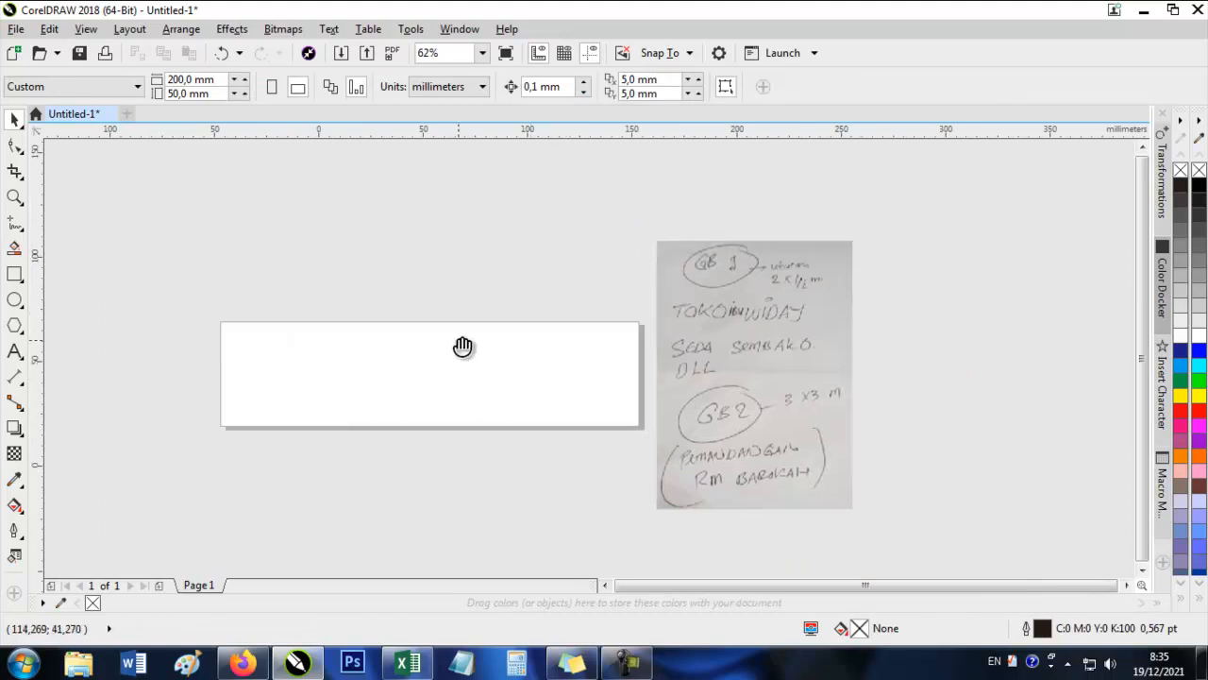
Create a rectangle that matches the full 200 × 50 mm page and deselect it.
double_click(16, 278)
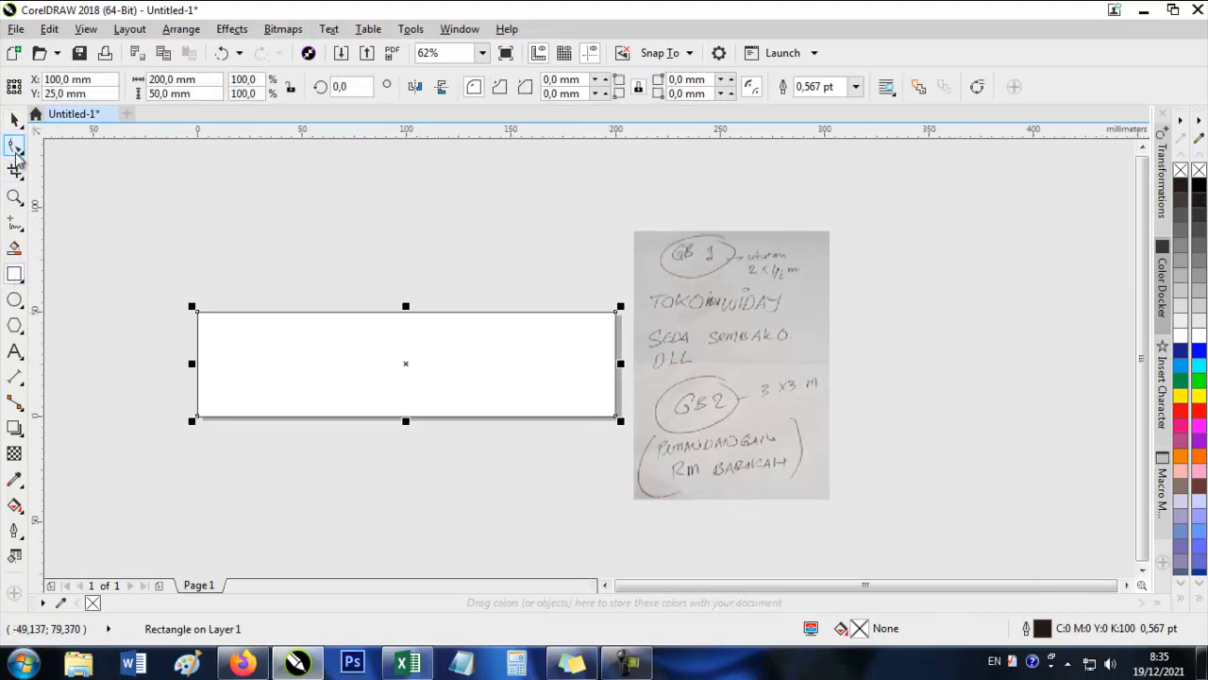
left_click(15, 121)
left_click(229, 270)
Add the artistic text TOKO IBU WIDAY above the banner rectangle and break it apart into separate words.
left_click(16, 352)
left_click(371, 268)
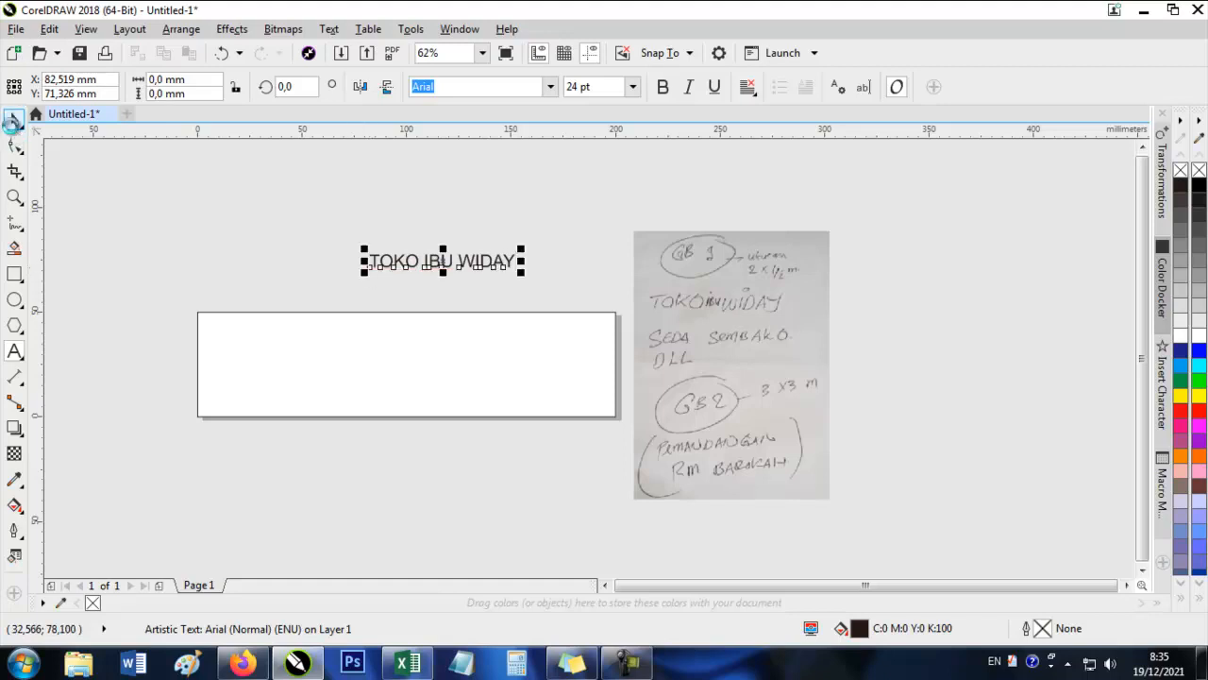
left_click(12, 120)
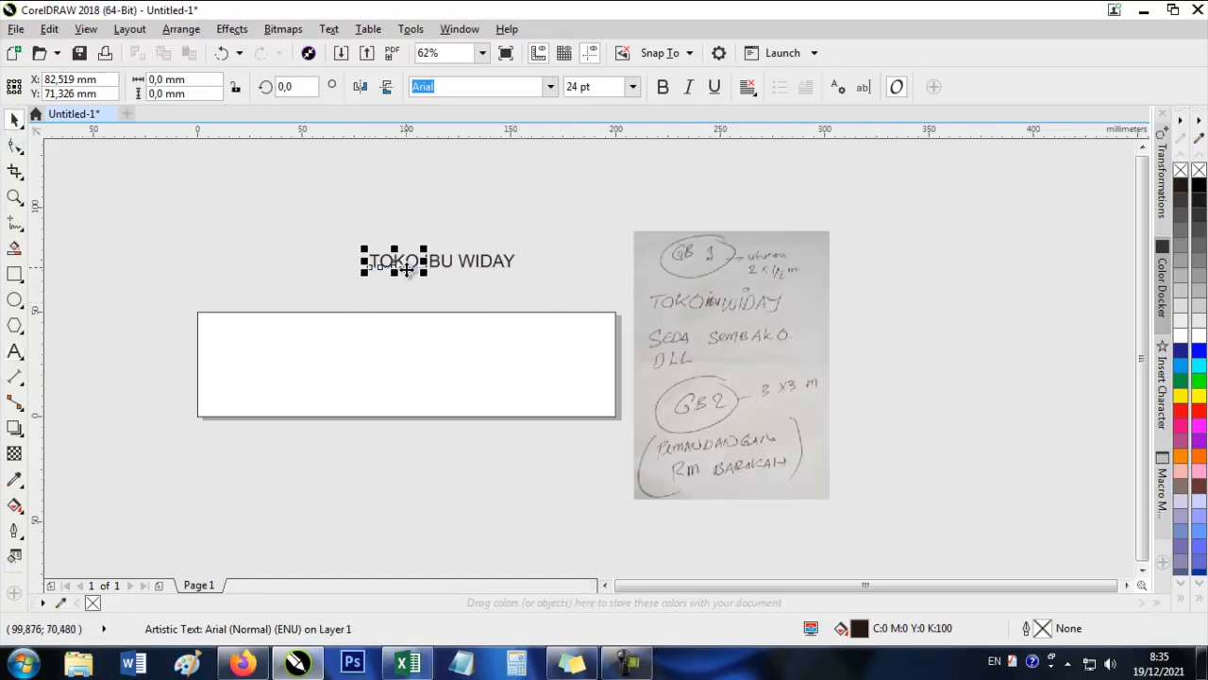
left_click(566, 240)
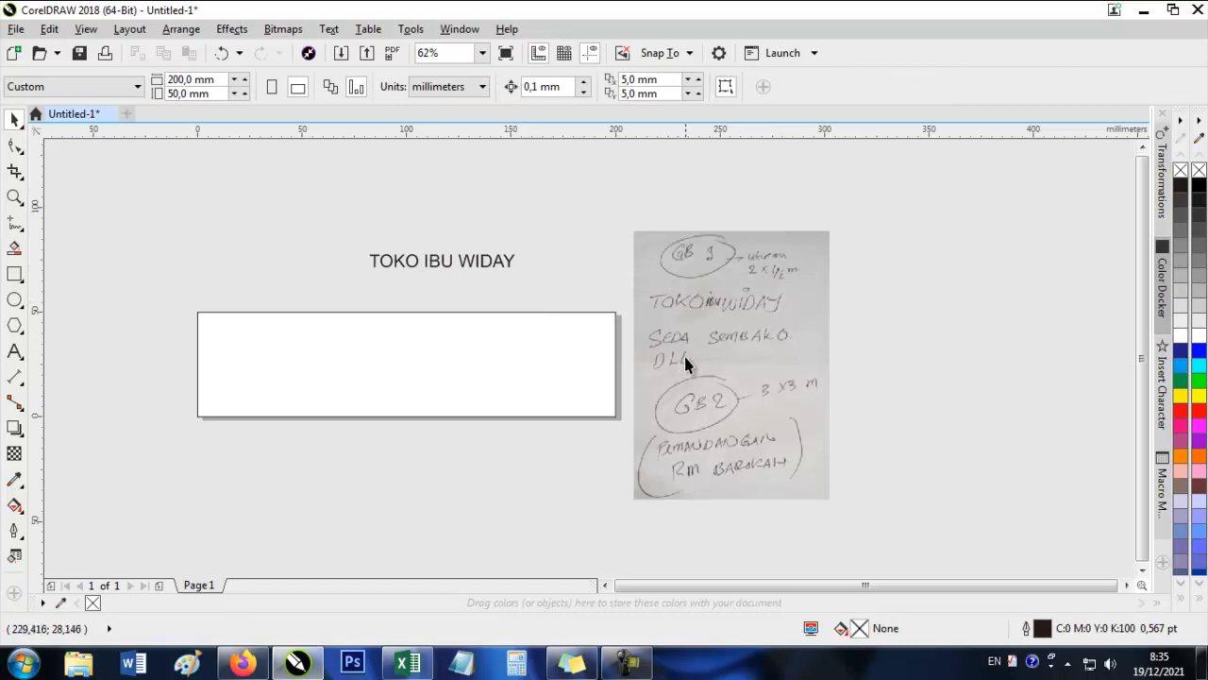
Move the words IBU and WIDAY to the middle of the banner and TOKO to its upper-left corner.
left_click_drag(503, 266, 436, 347)
left_click(406, 268)
left_click_drag(406, 268, 256, 340)
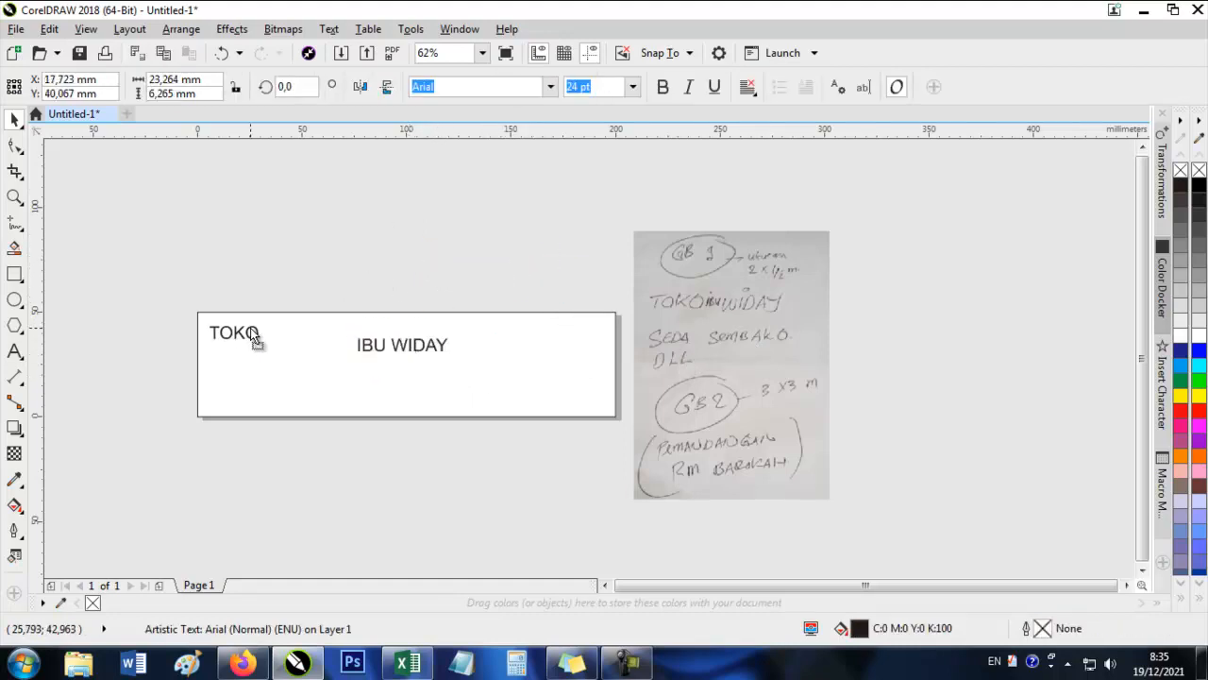
Combine the separate words IBU and WIDAY into a single text object.
left_click(444, 346)
left_click(458, 328)
left_click(404, 358)
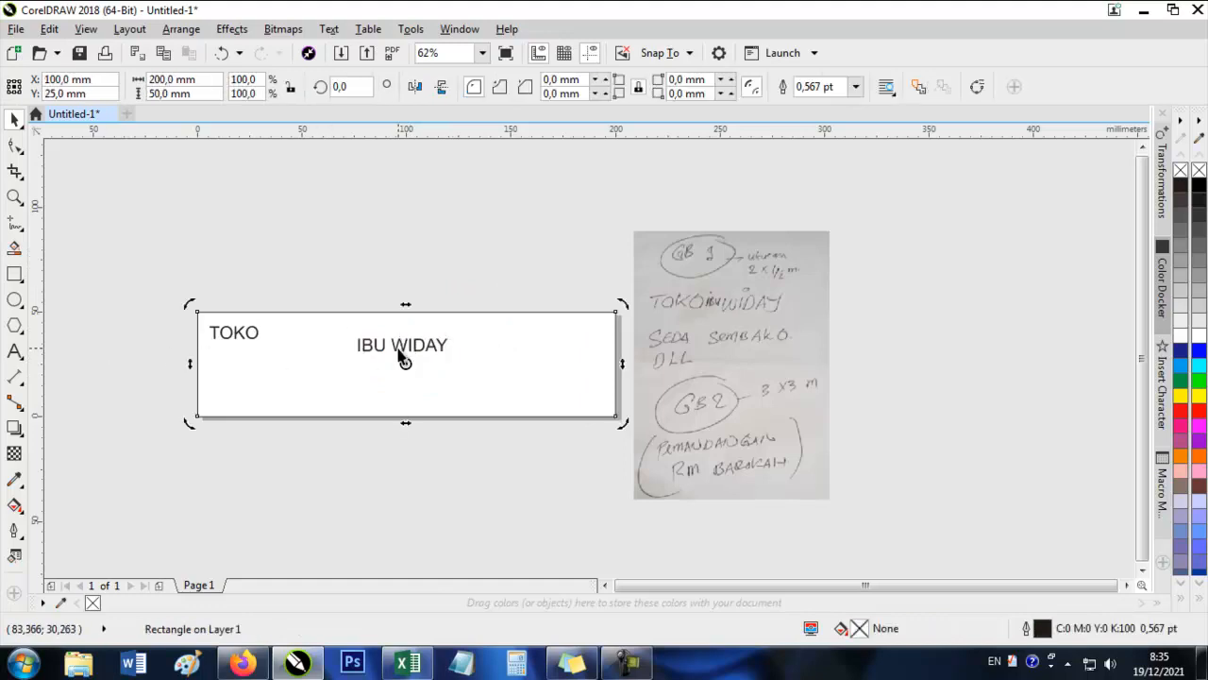
left_click(376, 348)
left_click(351, 350)
left_click(374, 346)
left_click(422, 347, "shift")
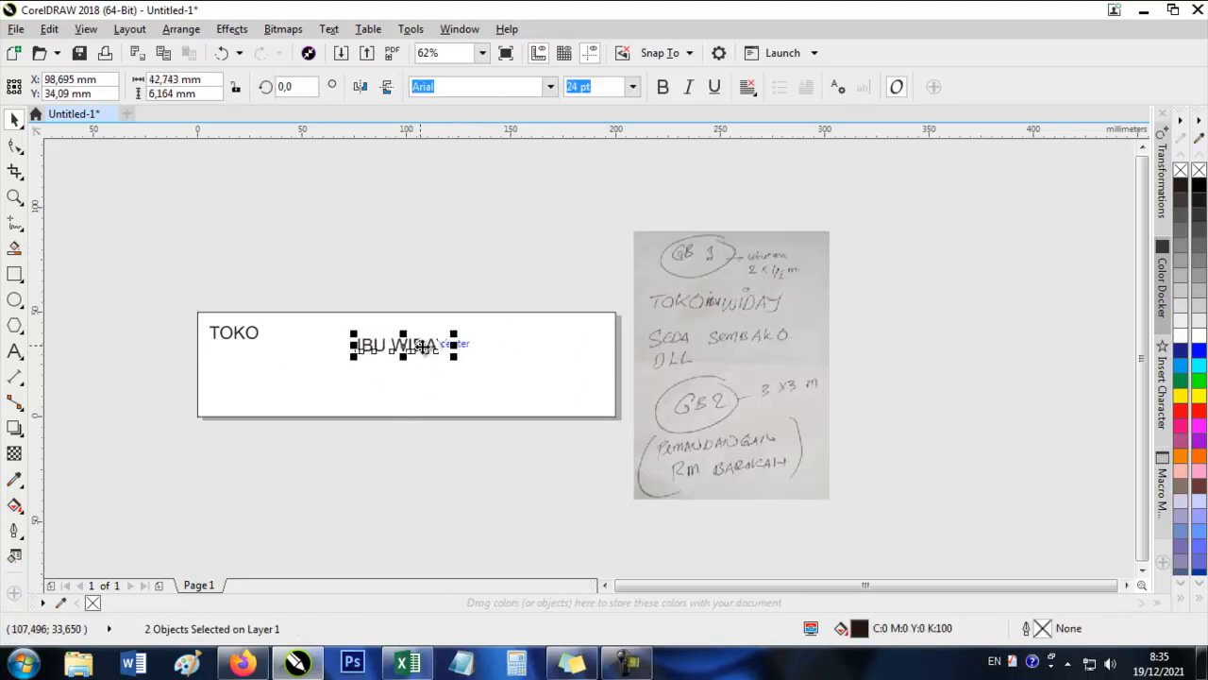
key("ctrl+l")
Set the IBU WIDAY text in the Dimitri font and enlarge it to about 79 pt.
left_click_drag(454, 333, 515, 326)
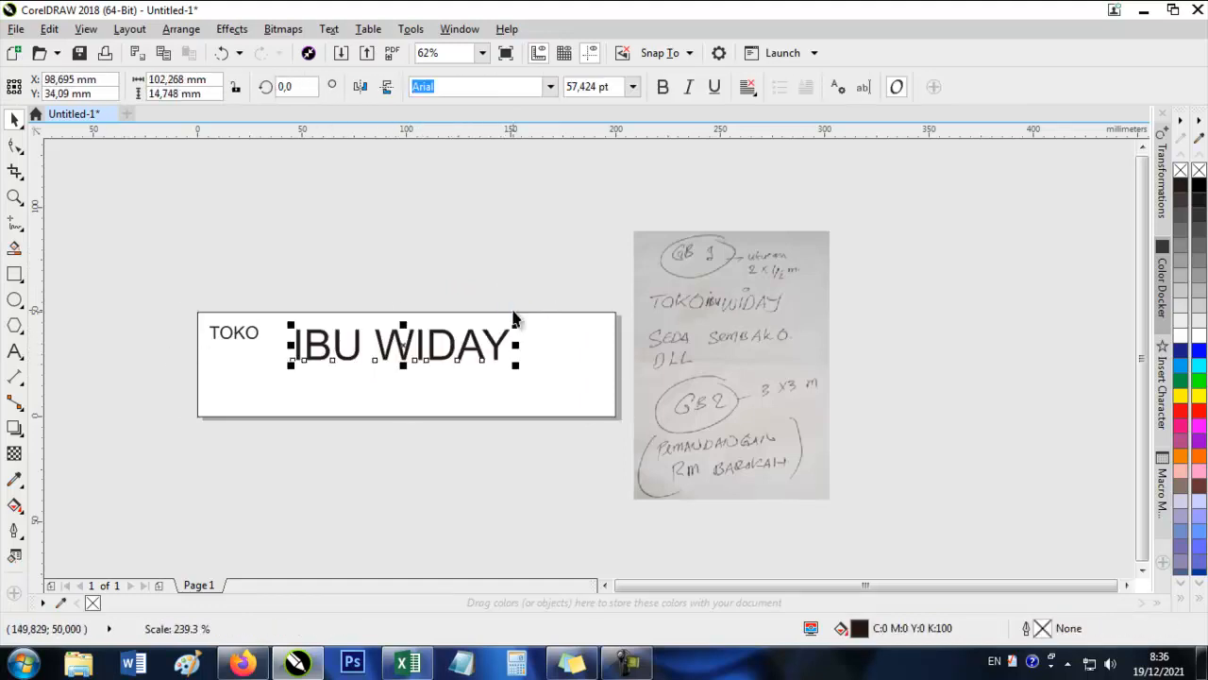
left_click(551, 88)
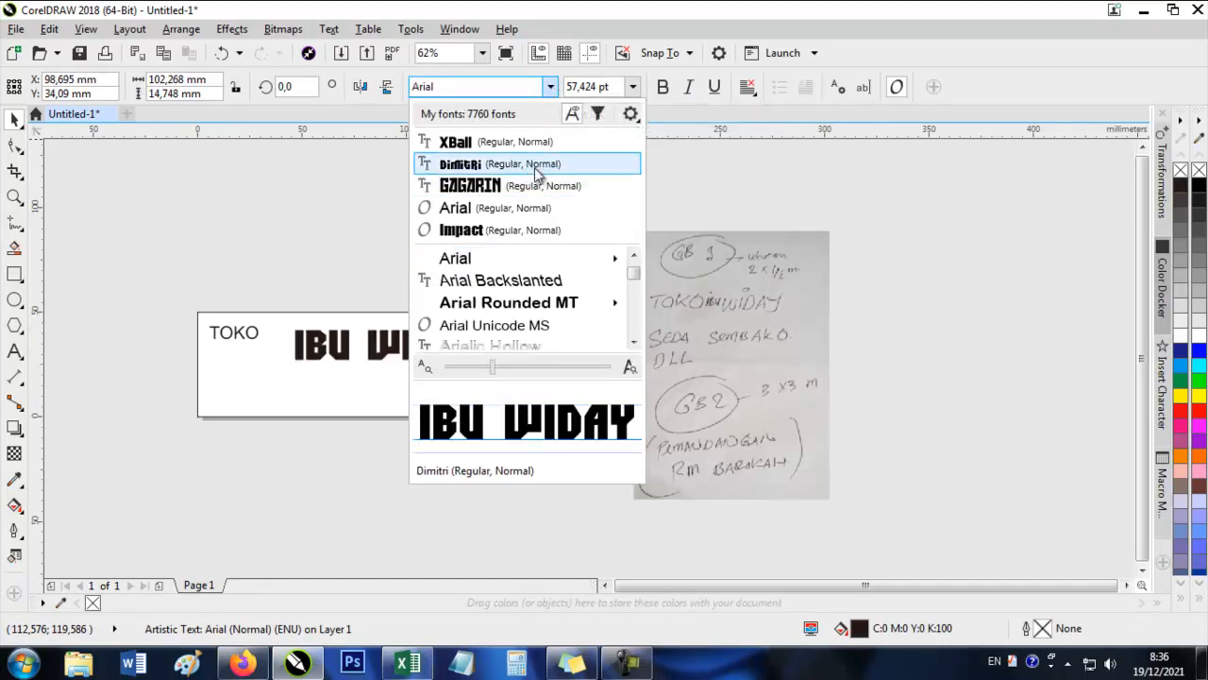
left_click(536, 166)
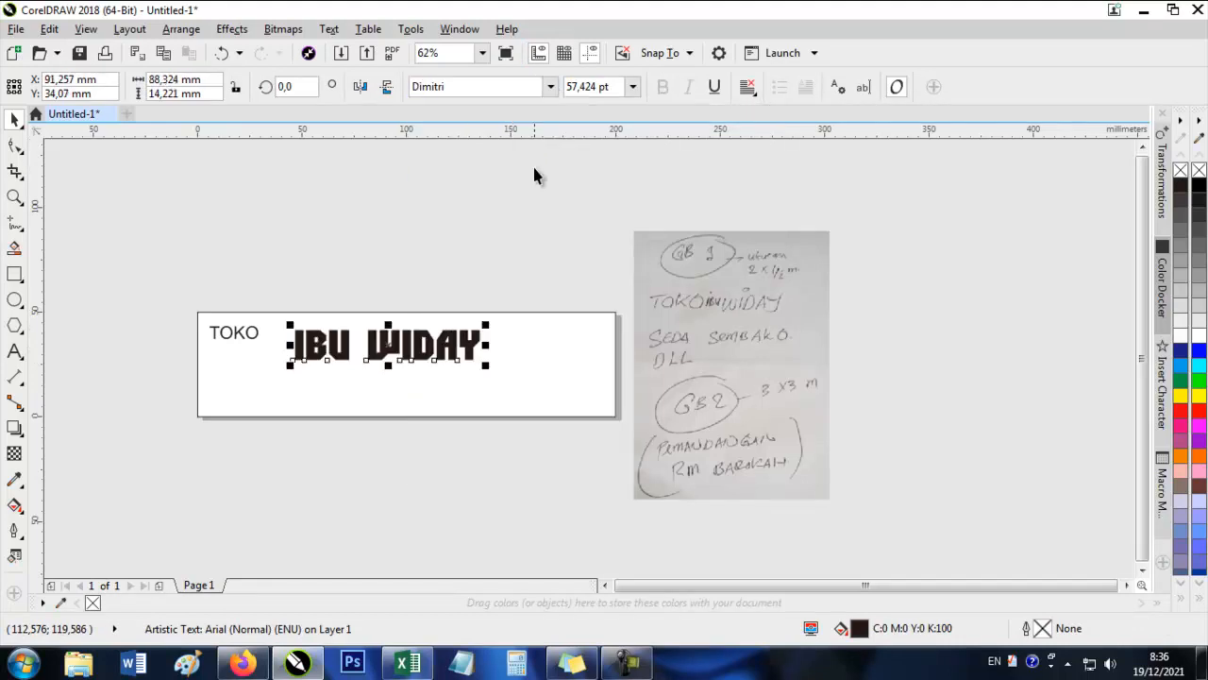
Change the font of the small word TOKO to Dimitri.
left_click(253, 333)
left_click(550, 87)
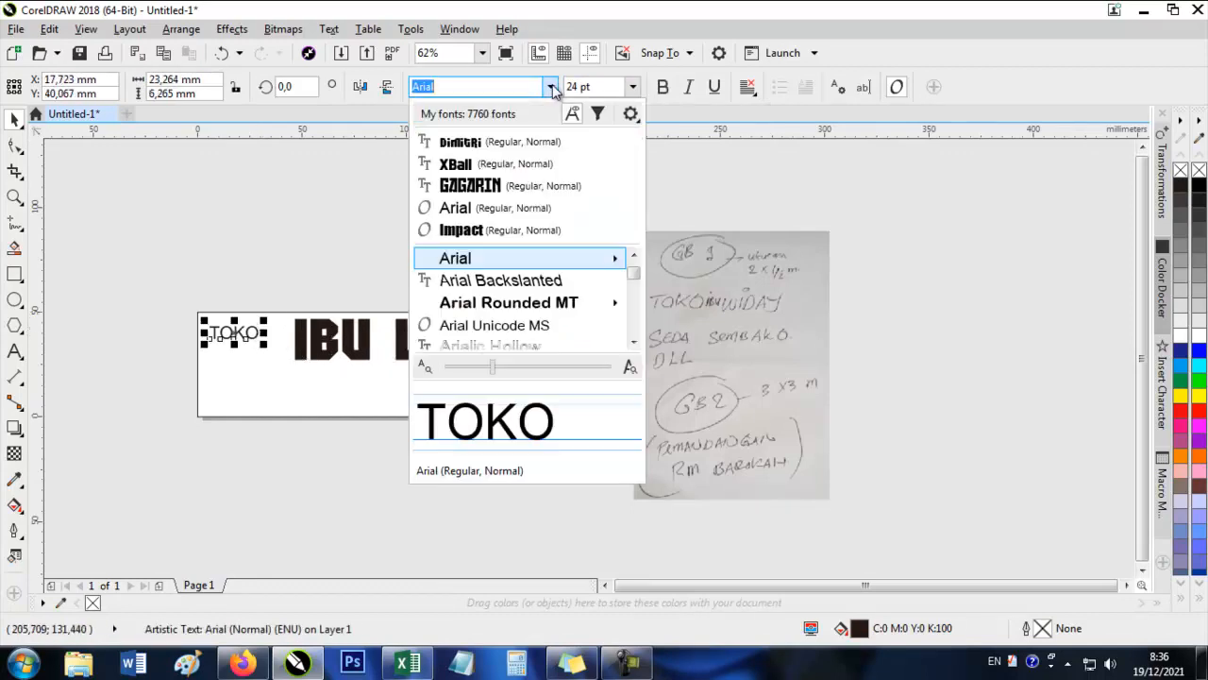
left_click(531, 143)
Move IBU WIDAY slightly down and left, set its font to XBall, and stretch it to about 136 mm wide.
left_click_drag(330, 355, 319, 373)
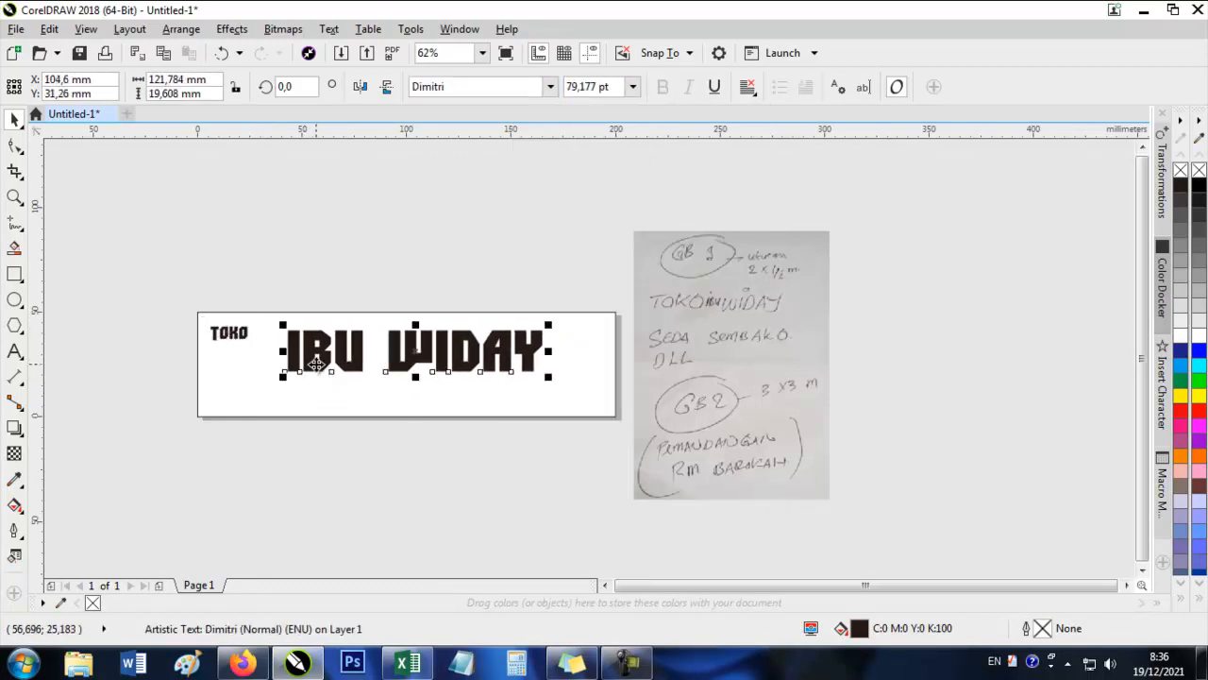
left_click(550, 87)
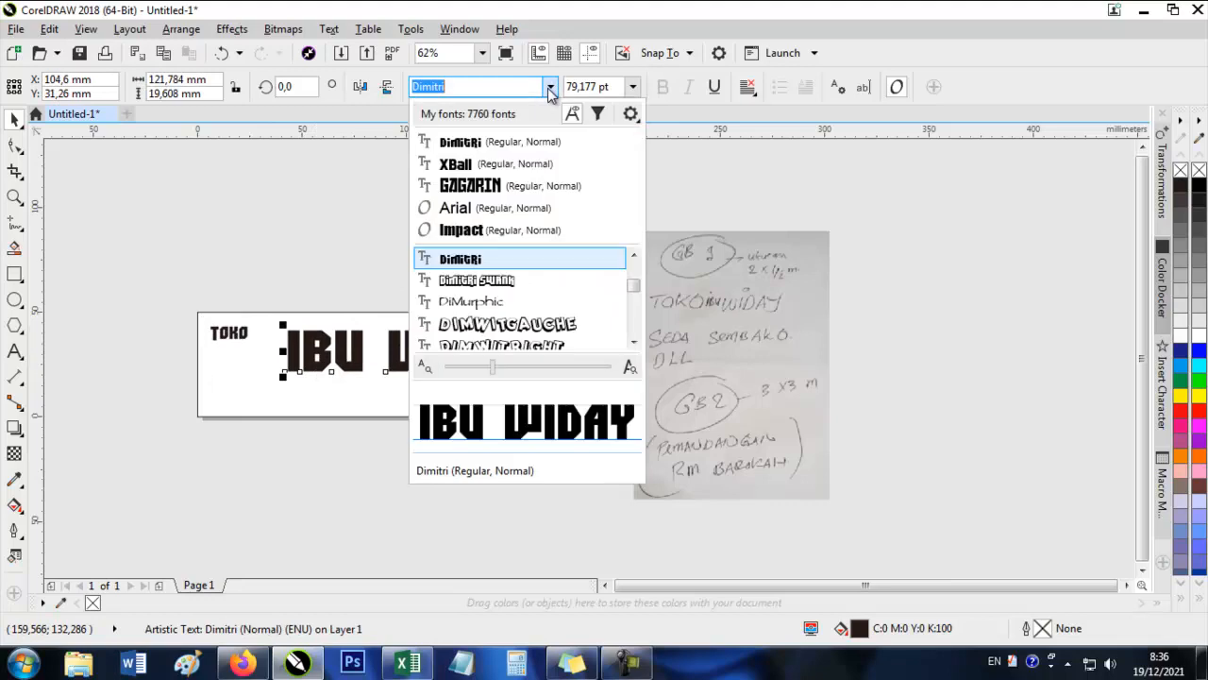
left_click(512, 166)
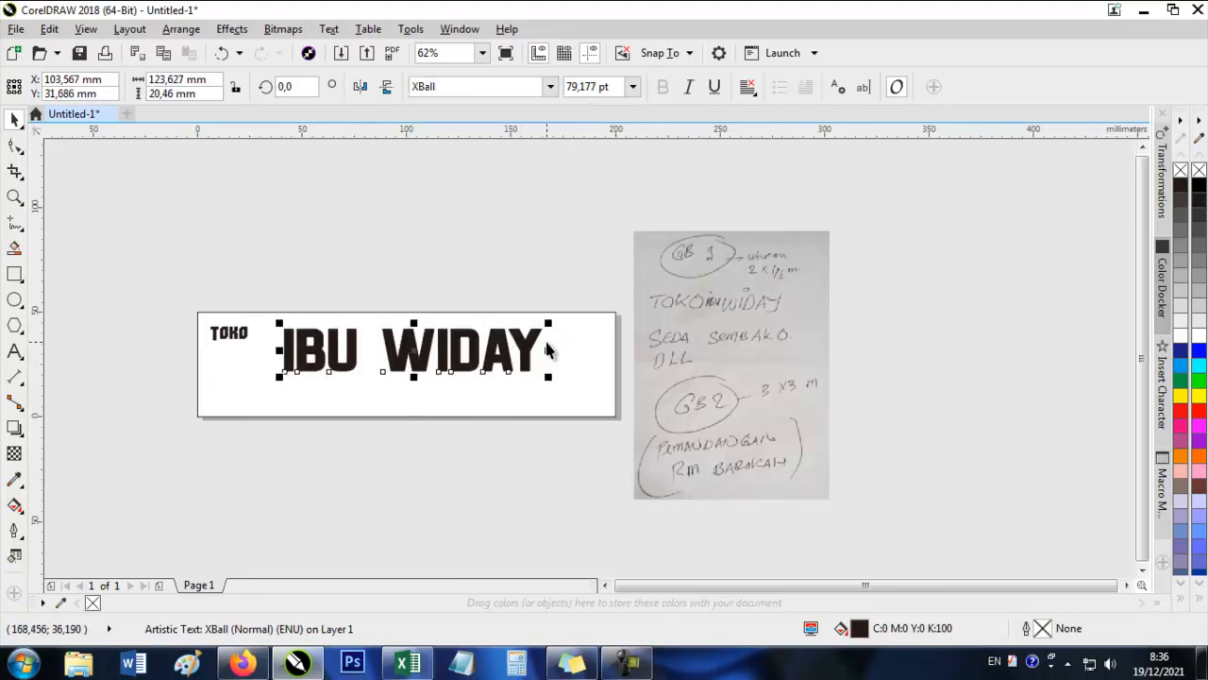
left_click_drag(558, 350, 565, 350)
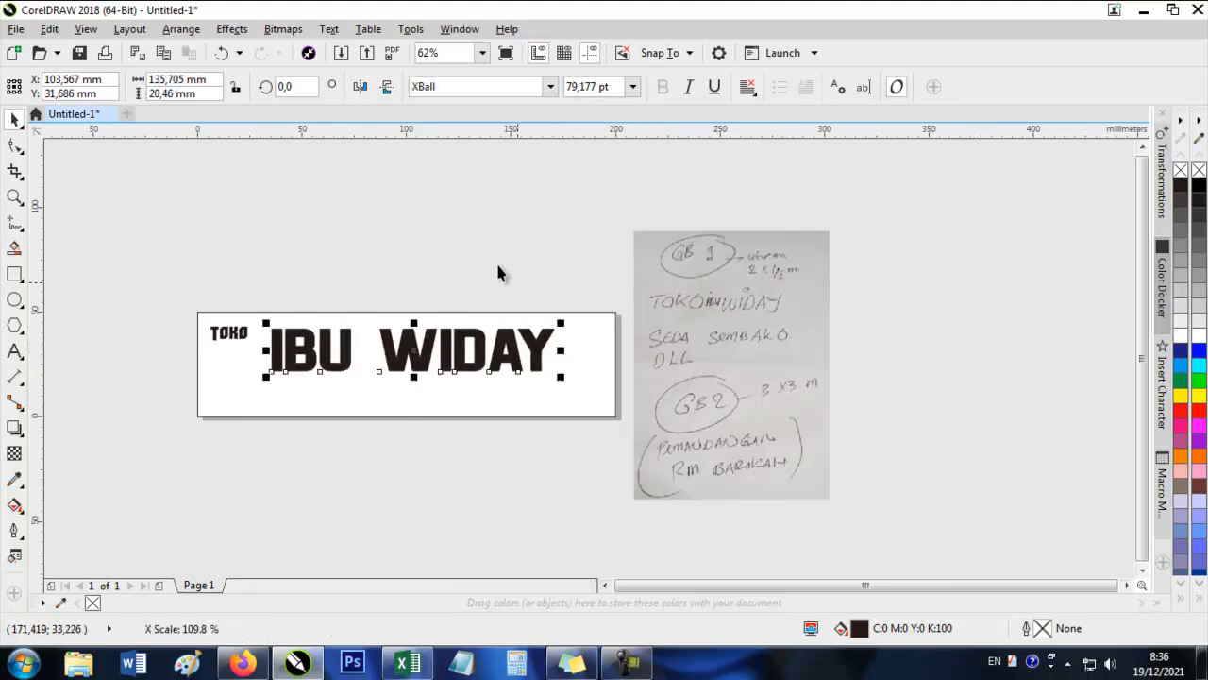
left_click(497, 262)
Enlarge the word TOKO in the banner's upper-left corner to about 29 pt.
scroll(759, 296, "up", 1)
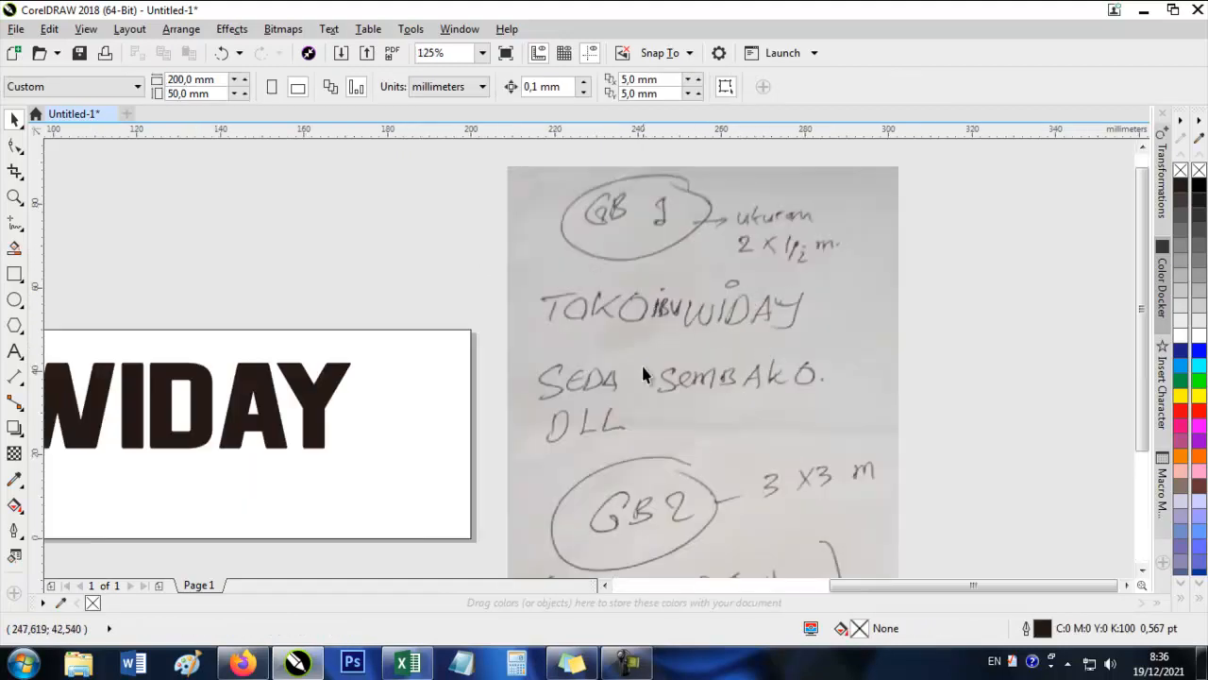
scroll(659, 318, "down", 1)
scroll(364, 302, "left", 2)
left_click(306, 337)
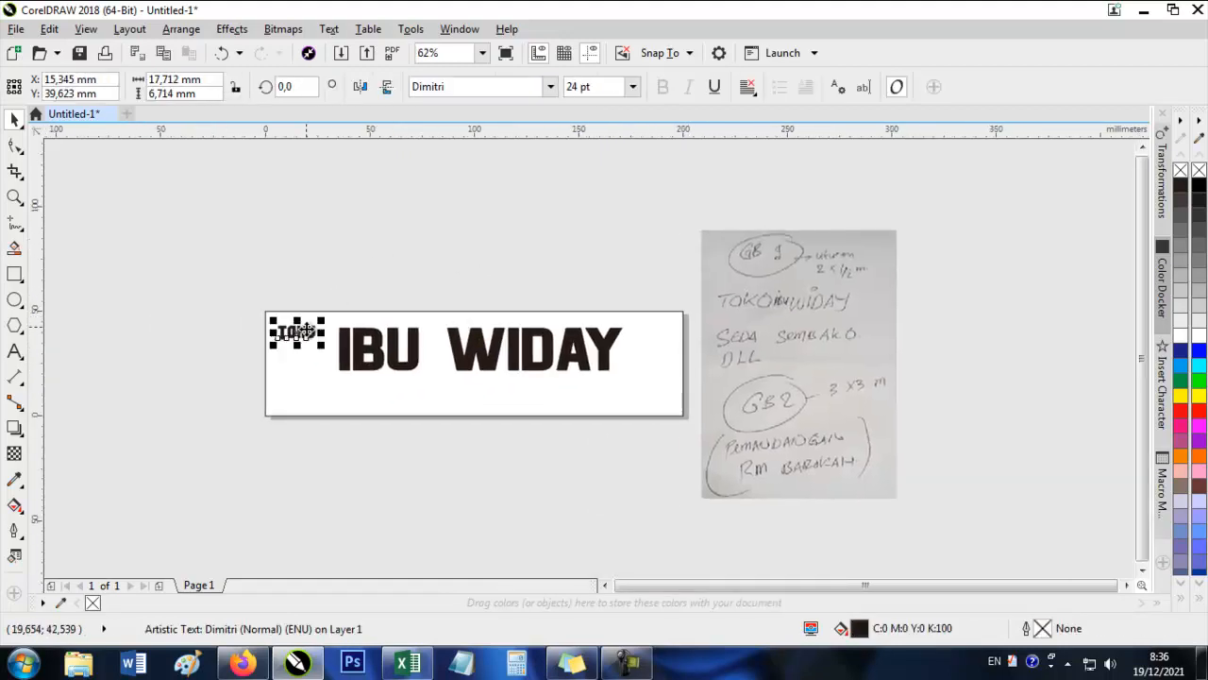
scroll(304, 346, "up", 1)
left_click_drag(337, 337, 353, 350)
left_click(151, 231)
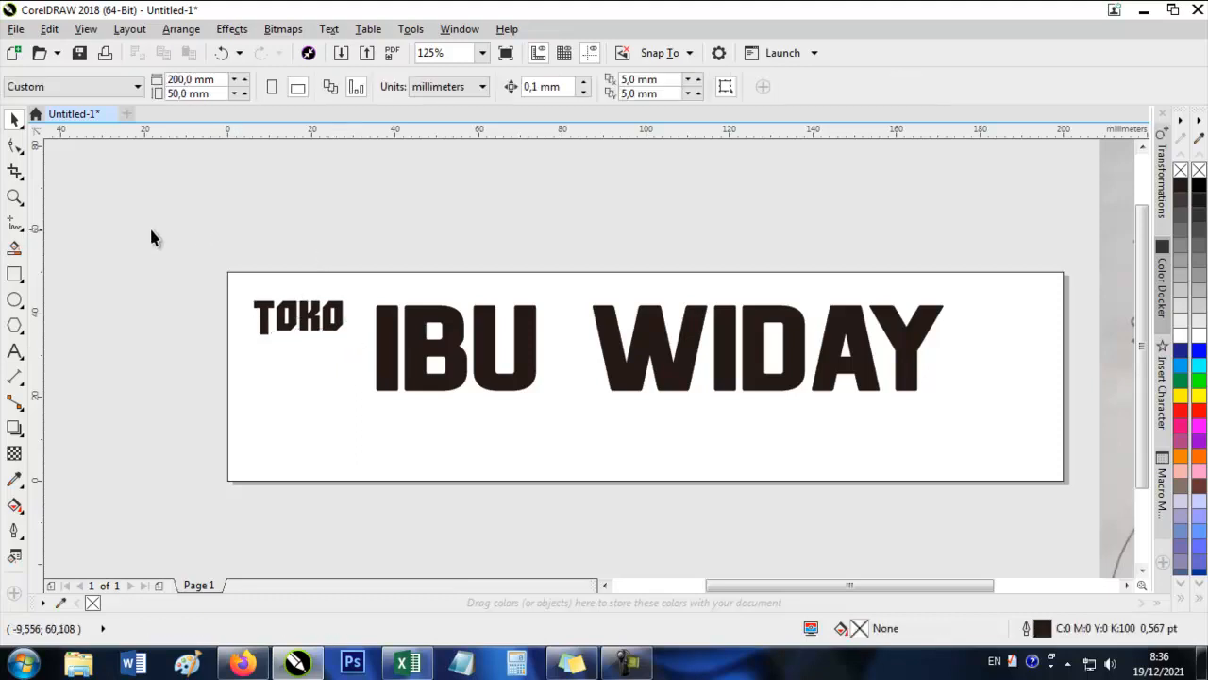
Add the artistic text Sedia Sembako at the banner's lower edge, below IBU WIDAY.
left_click(327, 326)
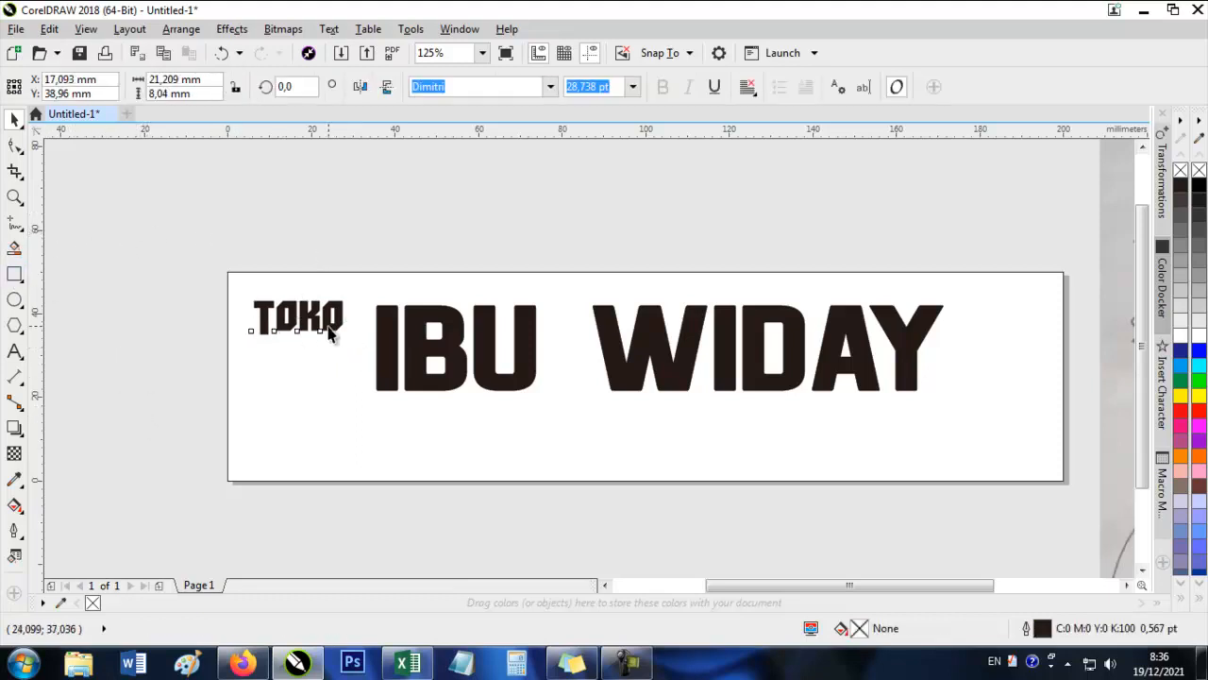
left_click(58, 367)
left_click(15, 351)
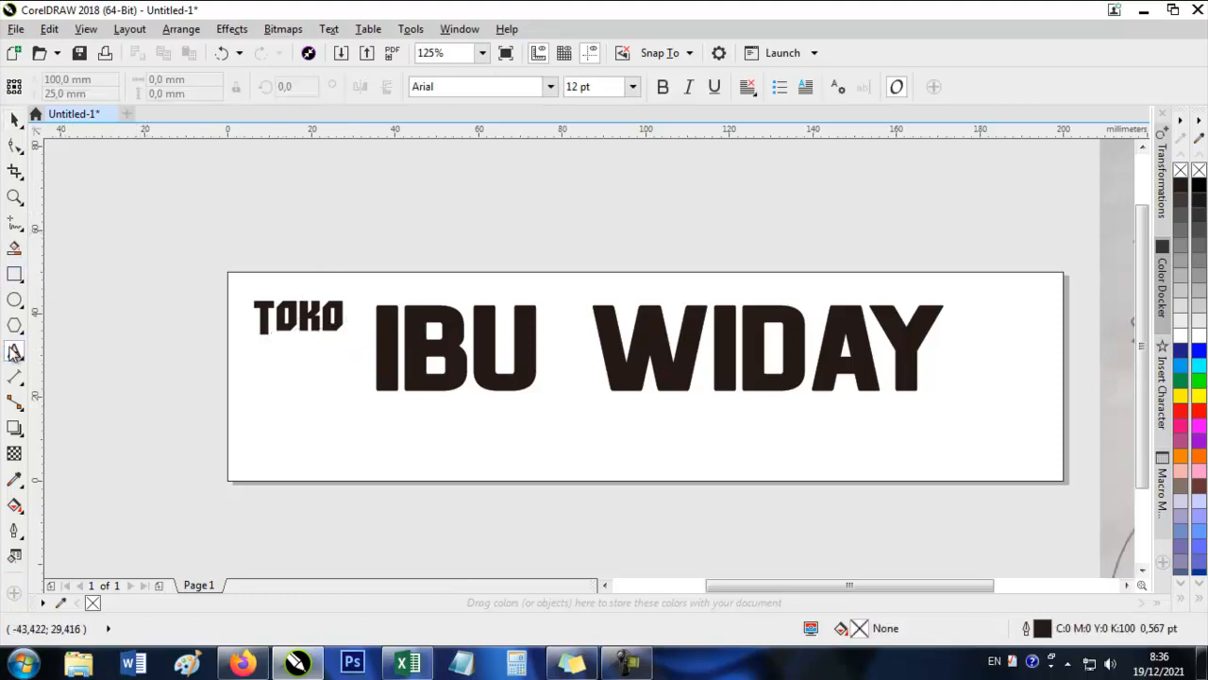
left_click(363, 485)
type("SE")
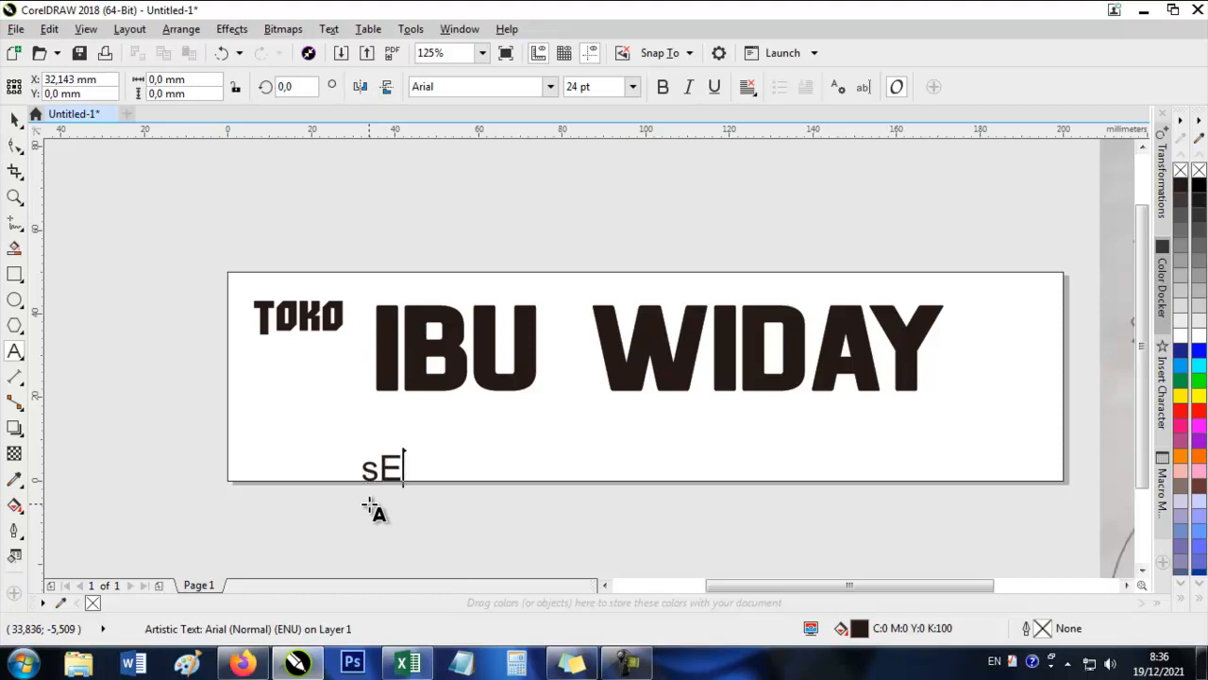
key("BackSpace")
key("BackSpace")
type("Sedia Sembako")
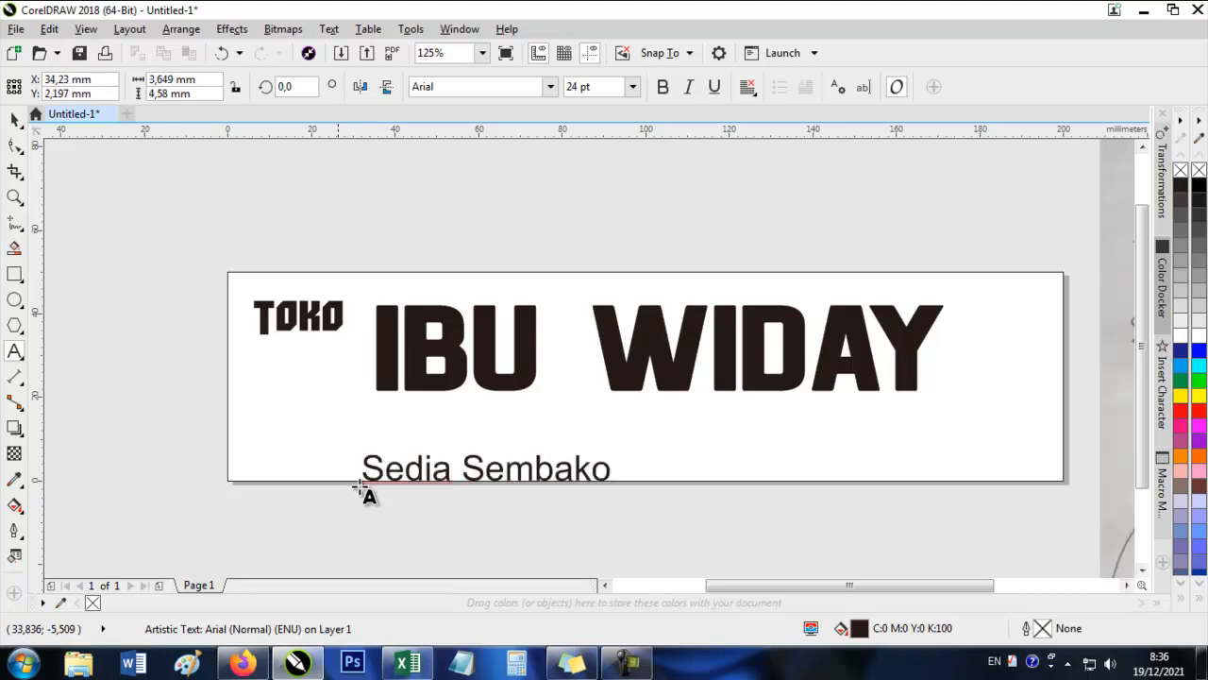
left_click(14, 119)
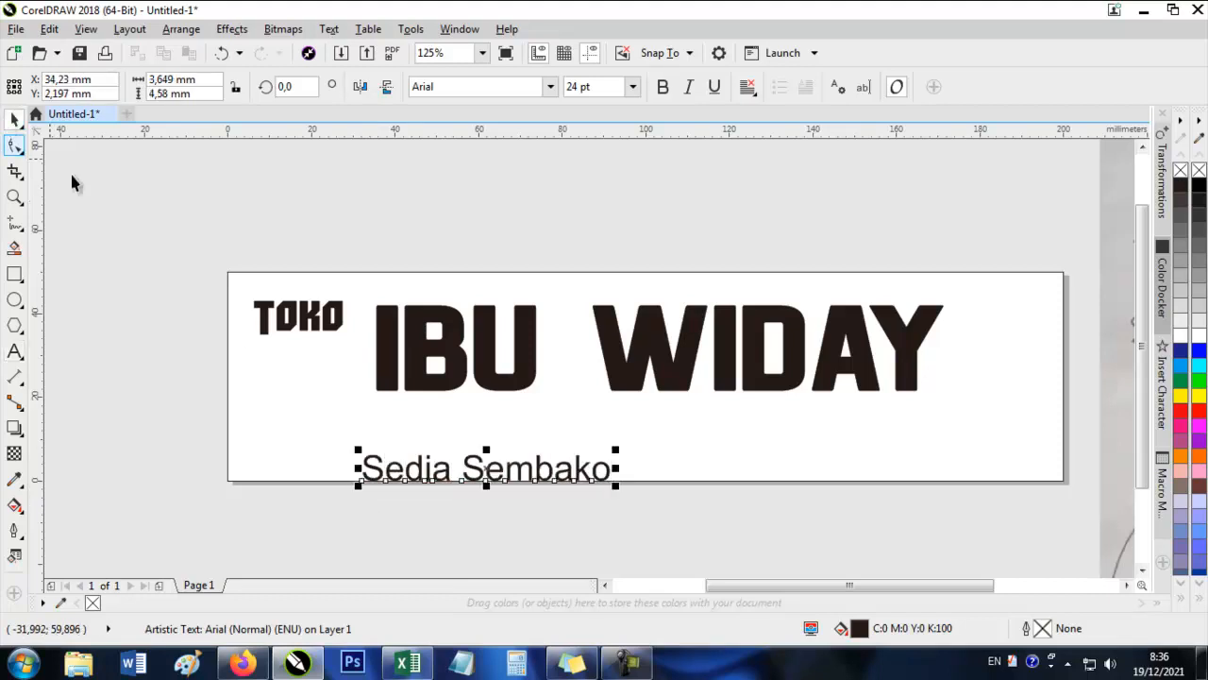
Make the Sedia Sembako text bold and extend it to read Sedia Sembako dll.
left_click(664, 87)
scroll(433, 385, "down", 3)
scroll(623, 410, "up", 2)
scroll(488, 394, "left", 2)
scroll(472, 406, "up", 2)
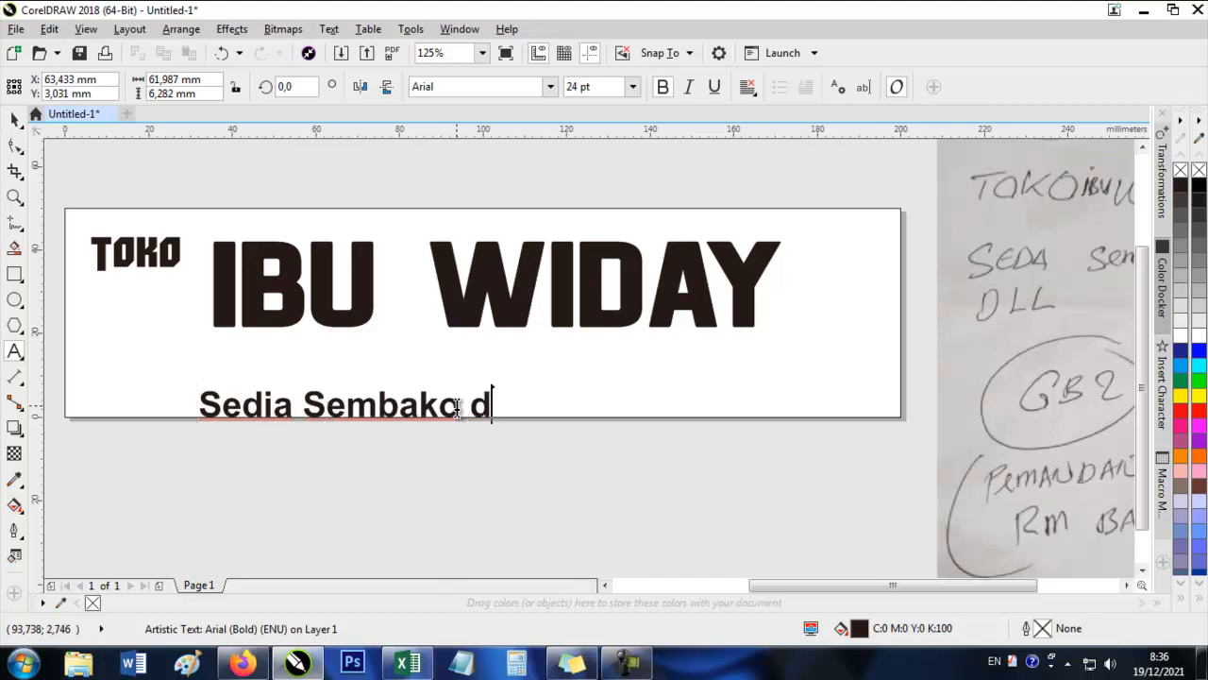
Set the Sedia Sembako dll tagline in Arturo Trial Bold-Italic and move it inside the banner beneath IBU WIDAY.
left_click(551, 88)
scroll(537, 283, "down", 3)
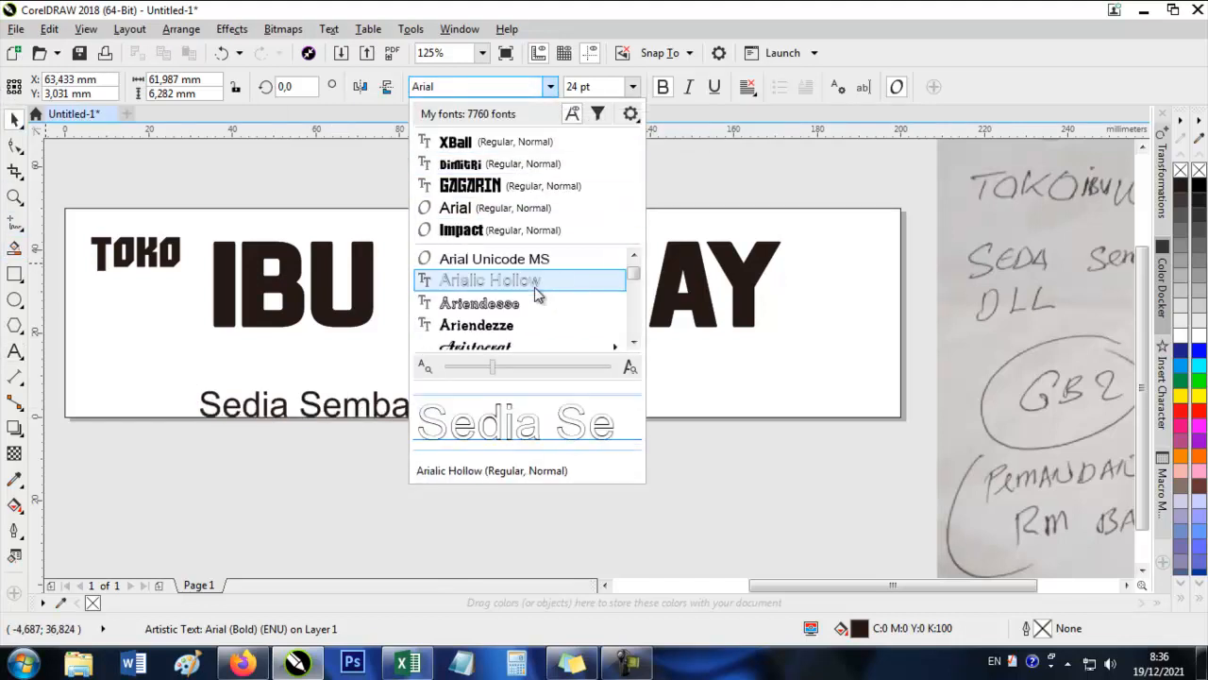
scroll(534, 302, "down", 5)
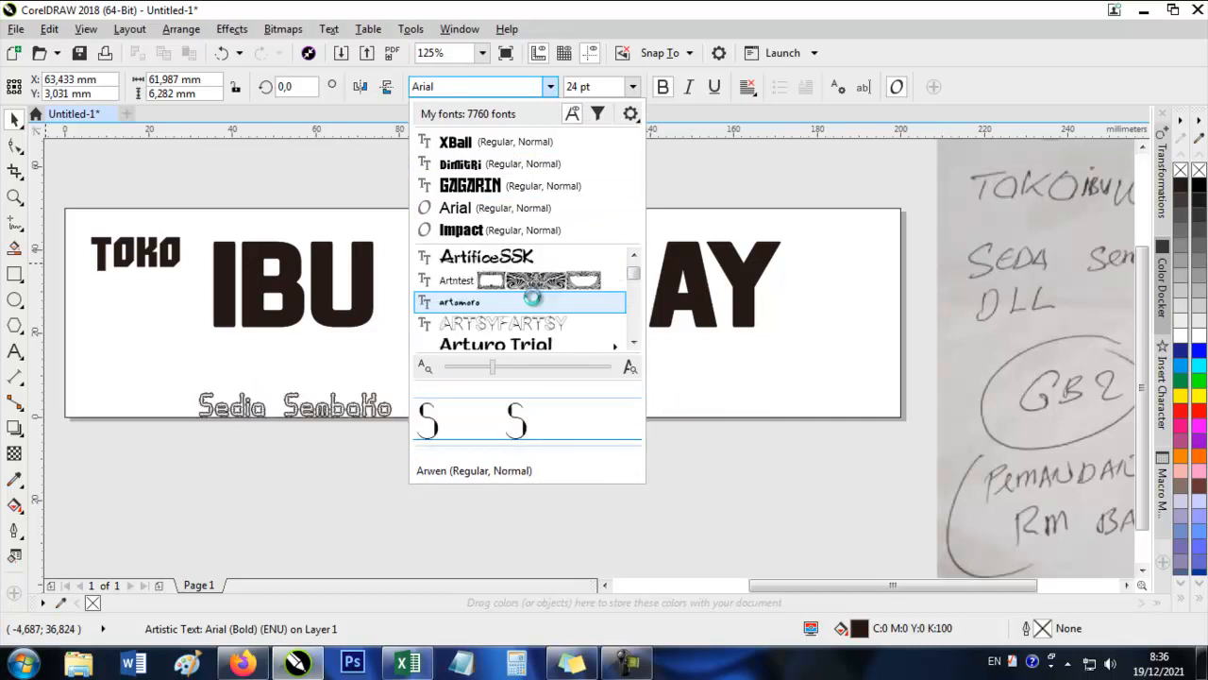
mouse_move(535, 283)
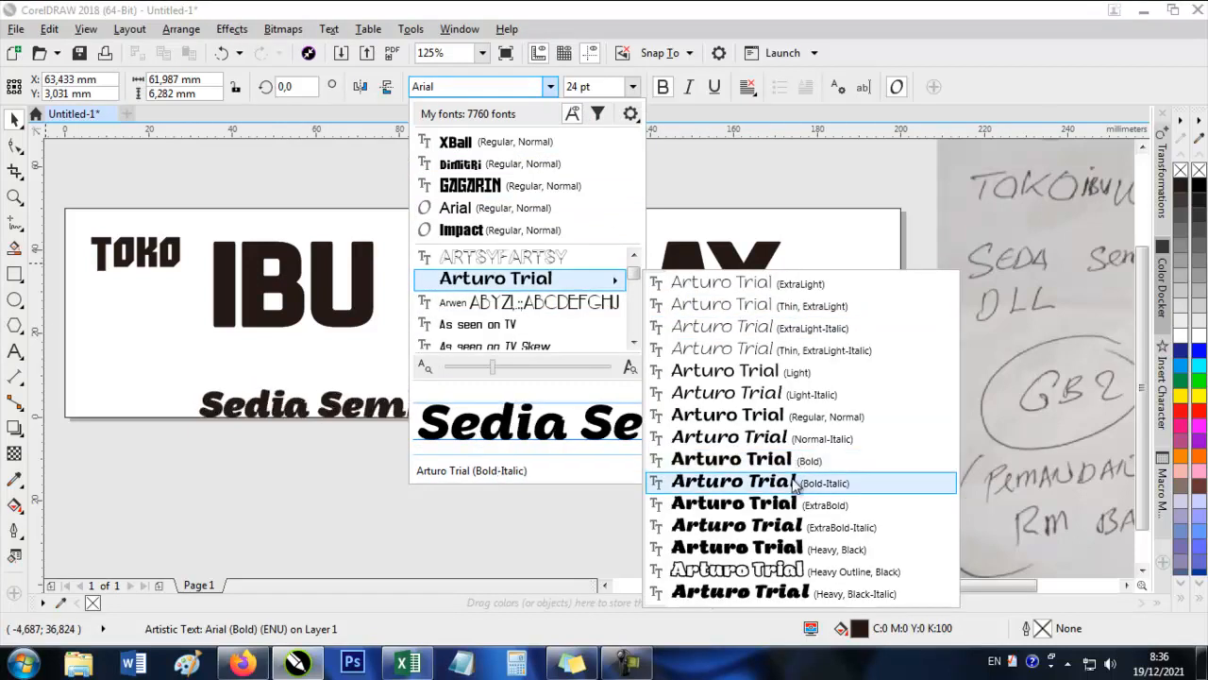
left_click(793, 483)
key("Escape")
left_click(531, 378)
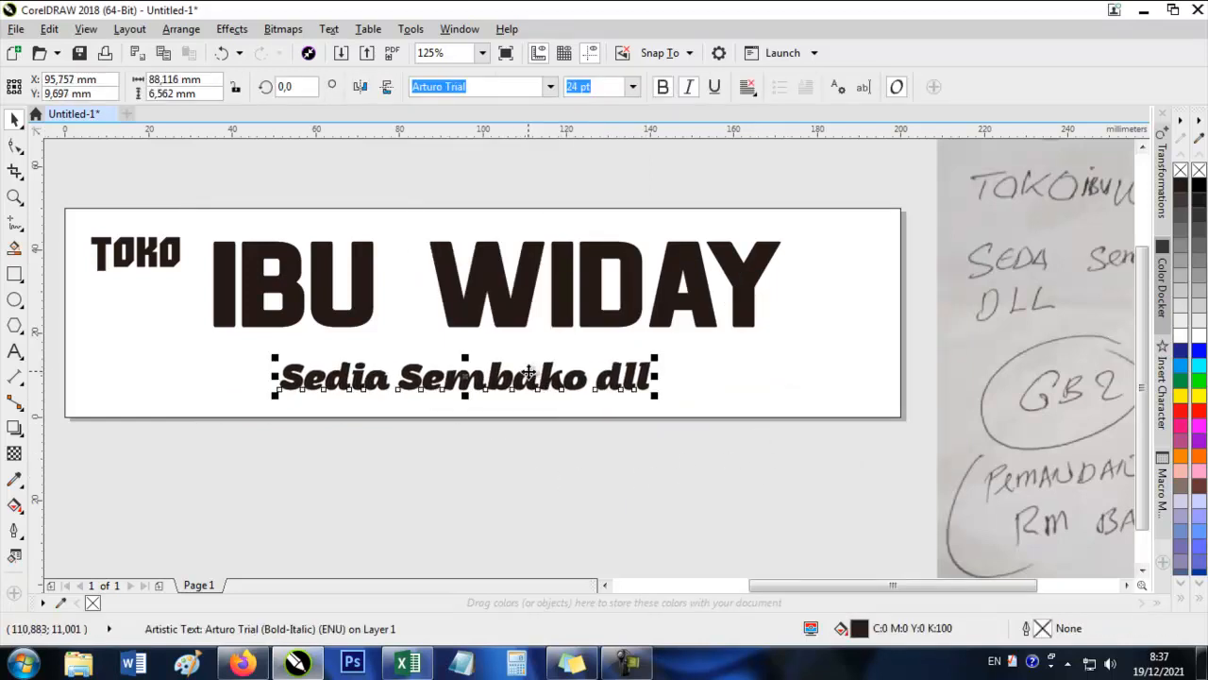
left_click(514, 382)
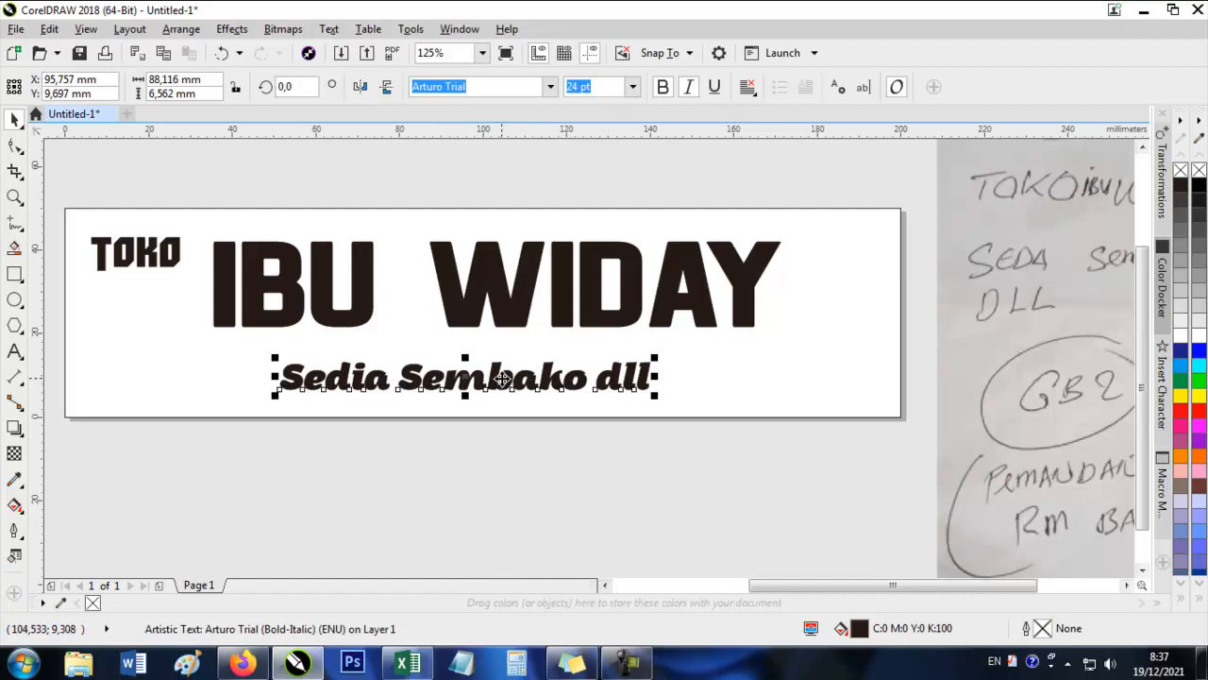
Nudge the IBU WIDAY text slightly down and left within the banner.
scroll(501, 381, "down", 1)
left_click(480, 255)
left_click(431, 345)
scroll(429, 346, "up", 1)
left_click(397, 346)
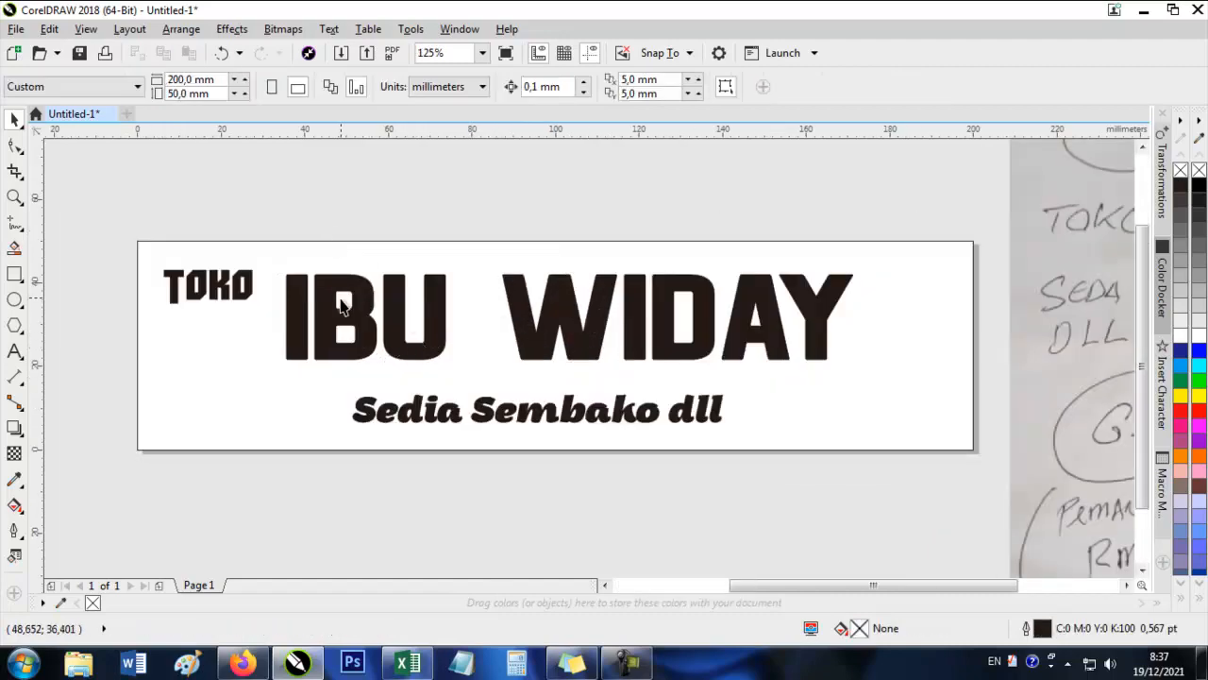
left_click(329, 318)
left_click_drag(327, 307, 313, 311)
Move the photo of the handwritten order about 18 mm farther away from the banner.
scroll(351, 288, "down", 2)
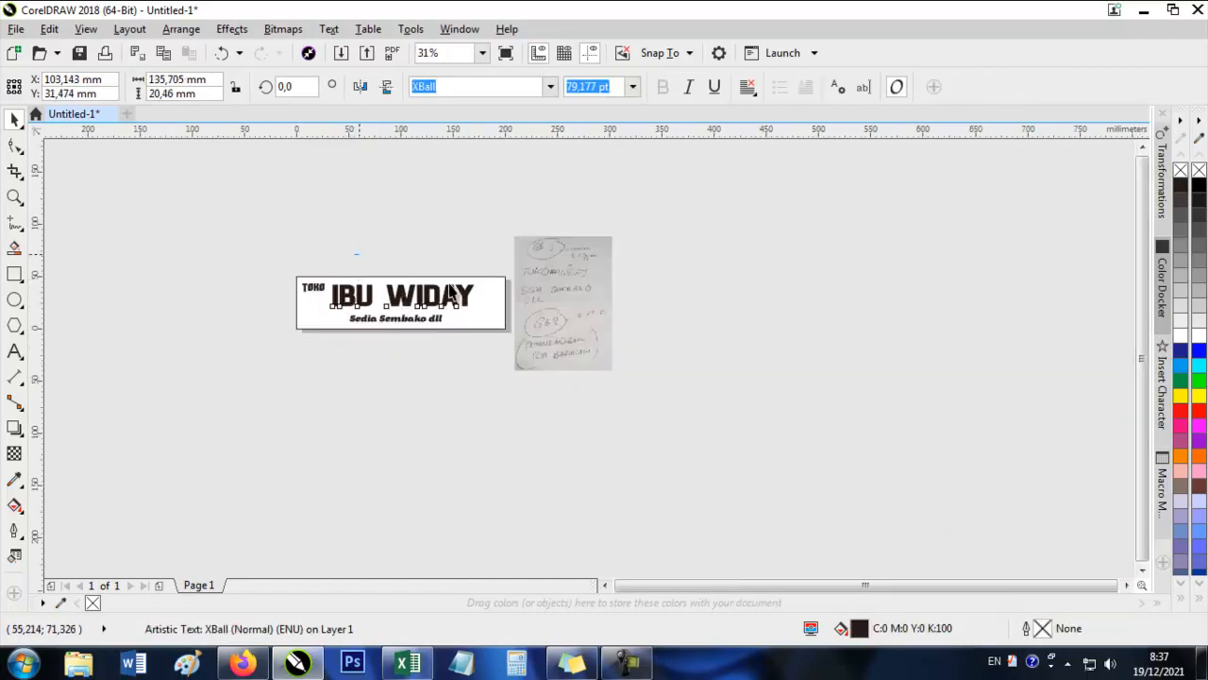
left_click(354, 253)
scroll(534, 351, "up", 2)
left_click_drag(524, 350, 446, 526)
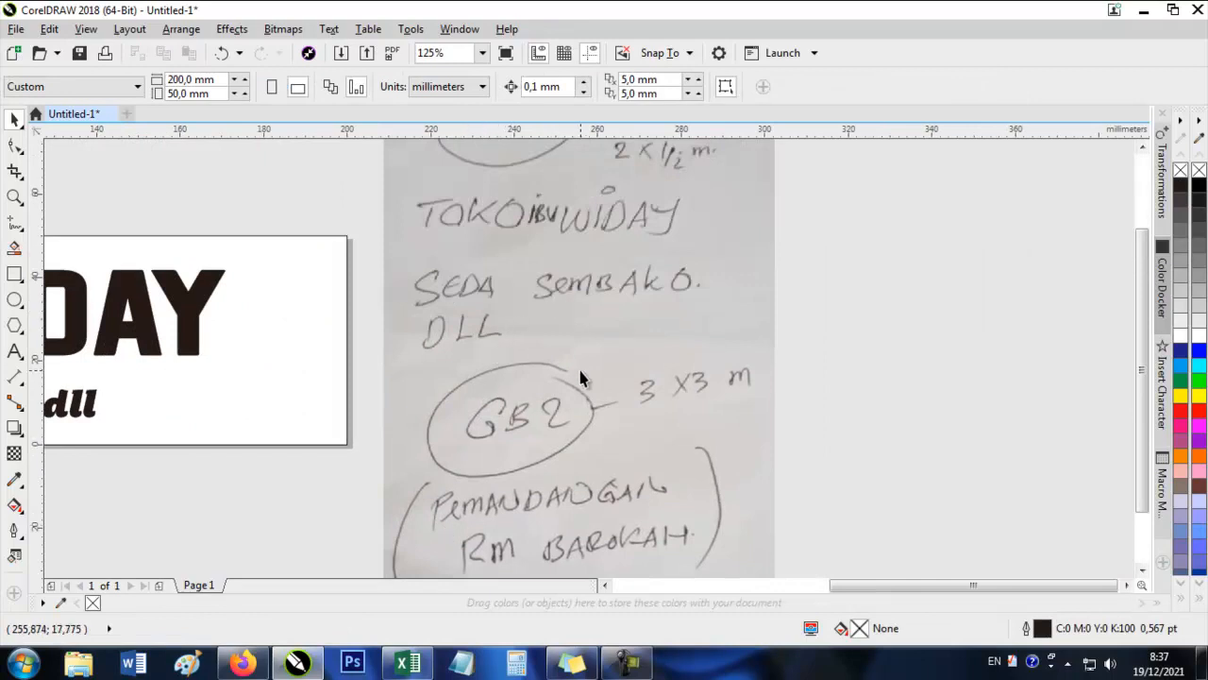
scroll(580, 371, "down", 1)
left_click_drag(561, 334, 599, 330)
left_click(491, 349)
Enlarge the Sedia Sembako dll tagline to about 28 pt and deselect it.
scroll(201, 400, "up", 1)
left_click(314, 375)
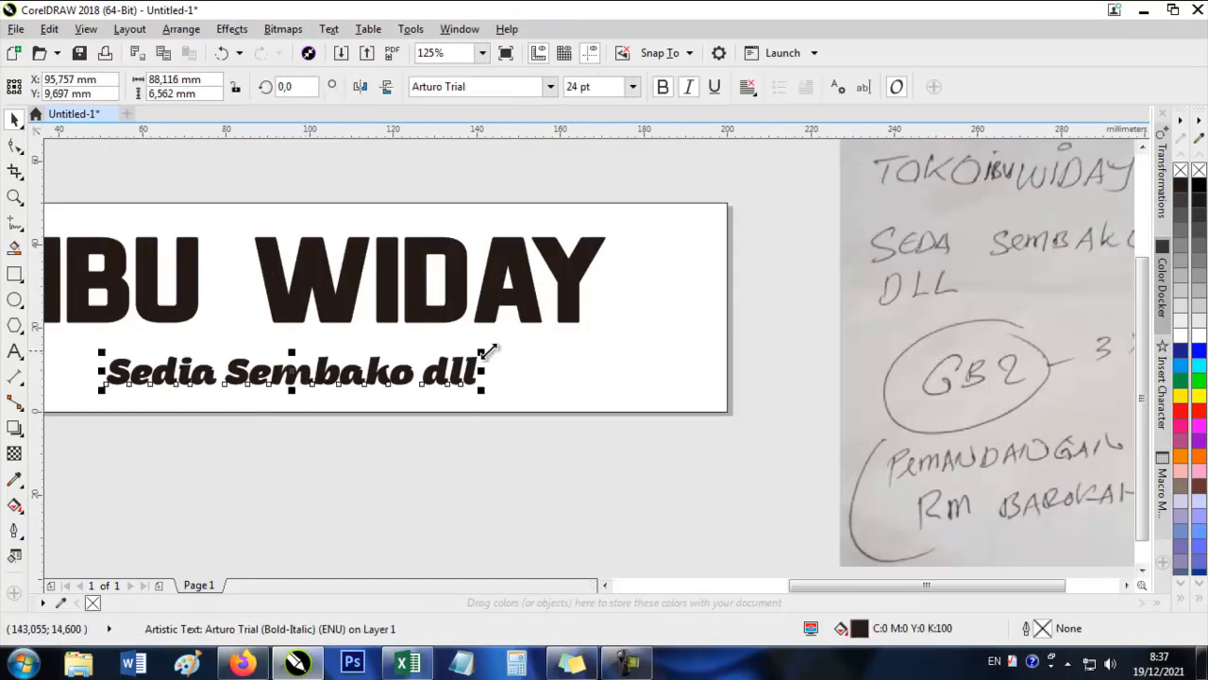
left_click_drag(489, 351, 536, 357)
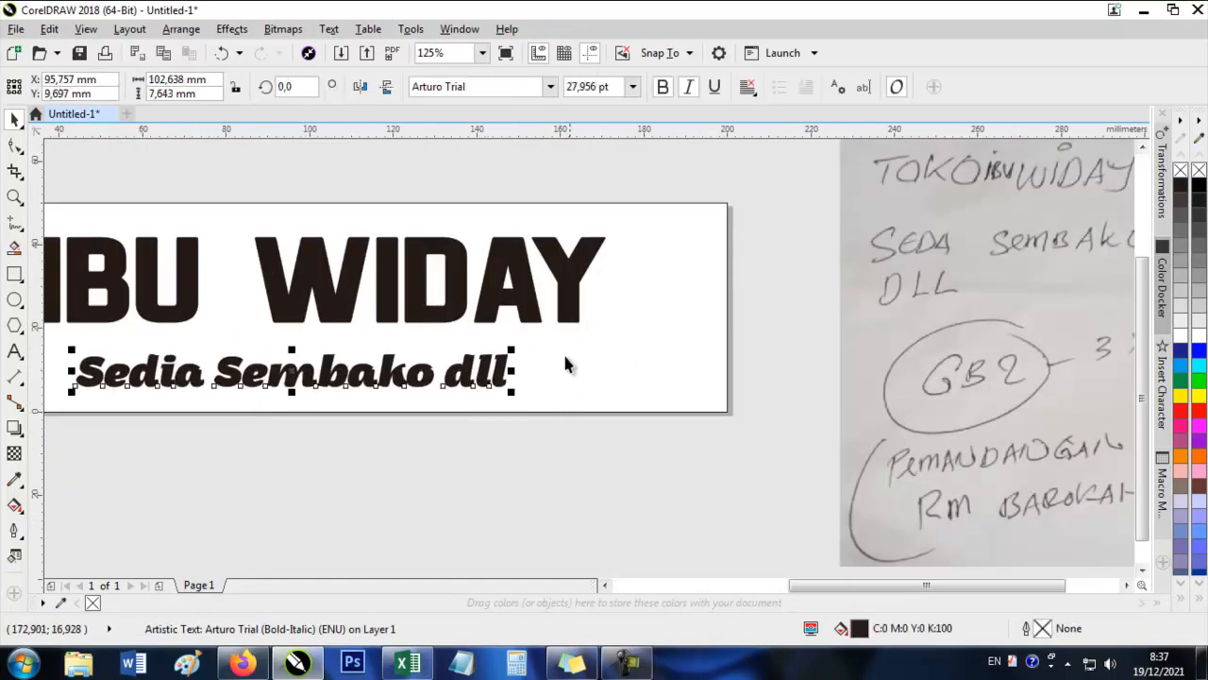
scroll(566, 365, "down", 1)
left_click(431, 566)
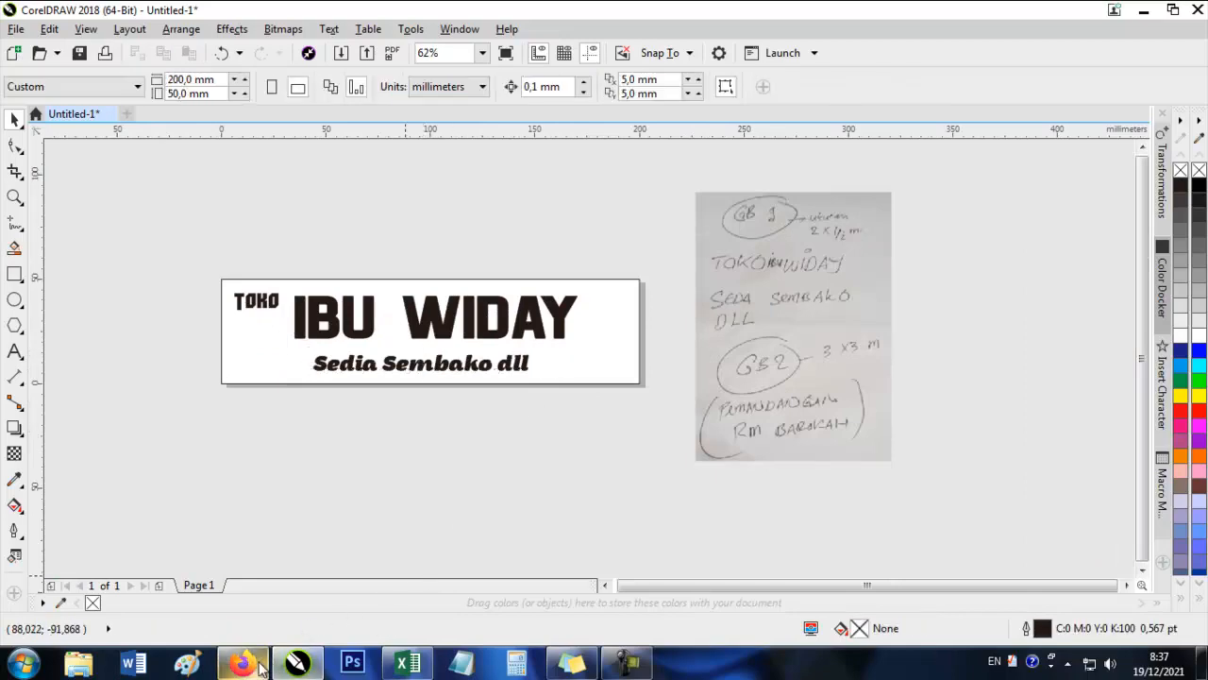
Switch to Firefox and search Google Images for "sembako png".
left_click(255, 663)
left_click(216, 20)
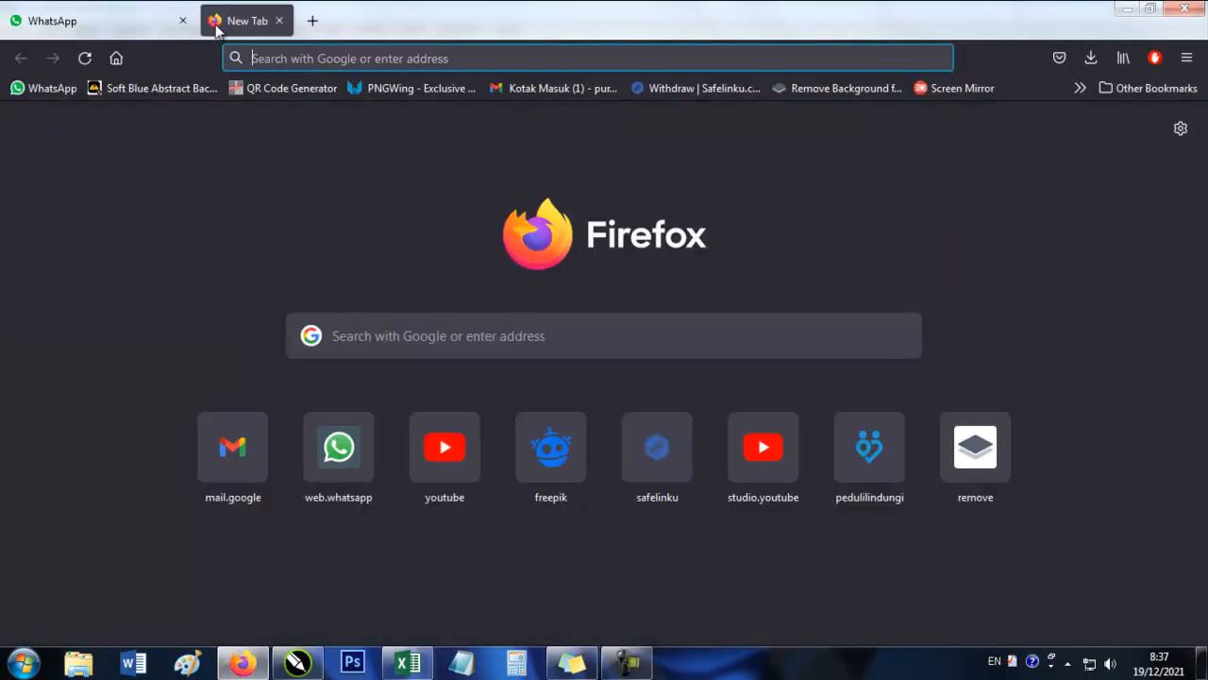
left_click(429, 335)
type("sembako")
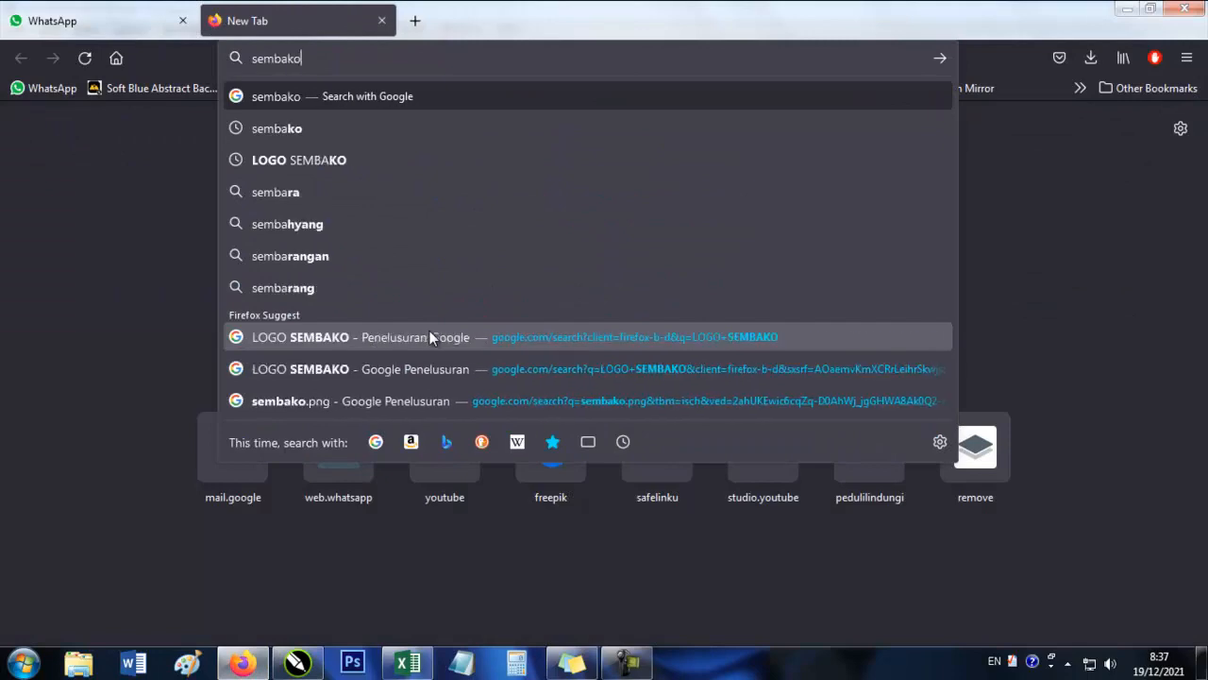
type(" png")
key("Return")
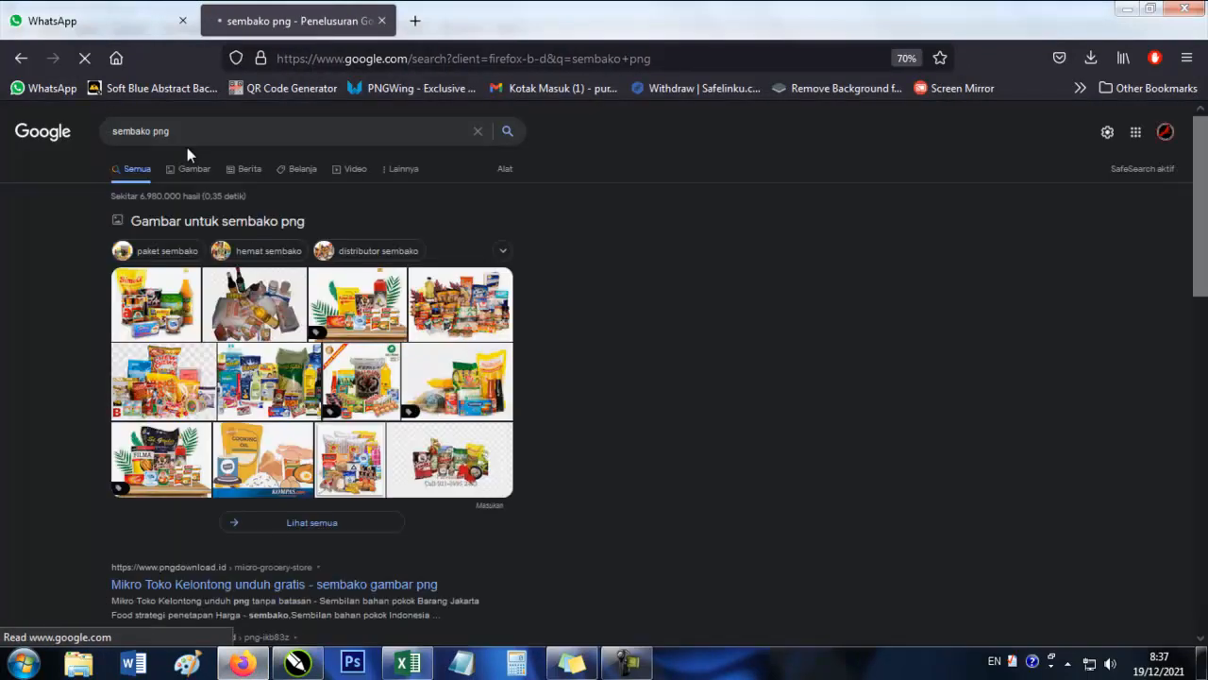
left_click(188, 167)
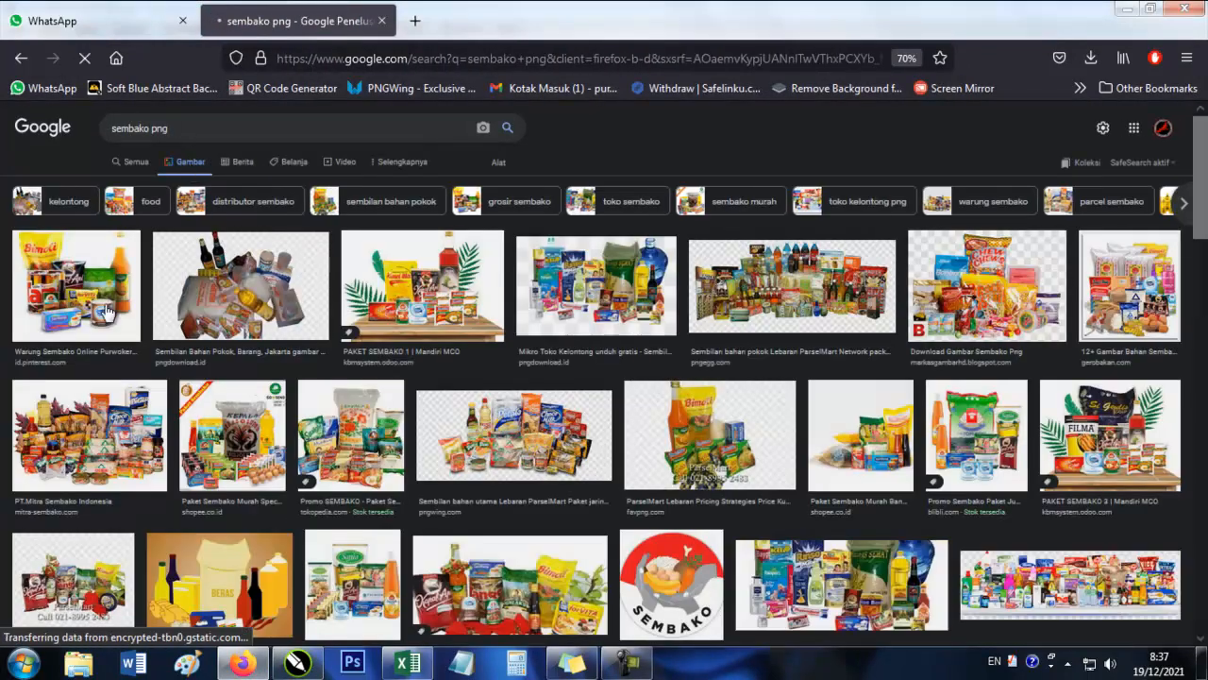
Preview the first two groceries results and open the Sembilan Bahan Pokok picture's pngdownload.id page in a new tab.
left_click(52, 304)
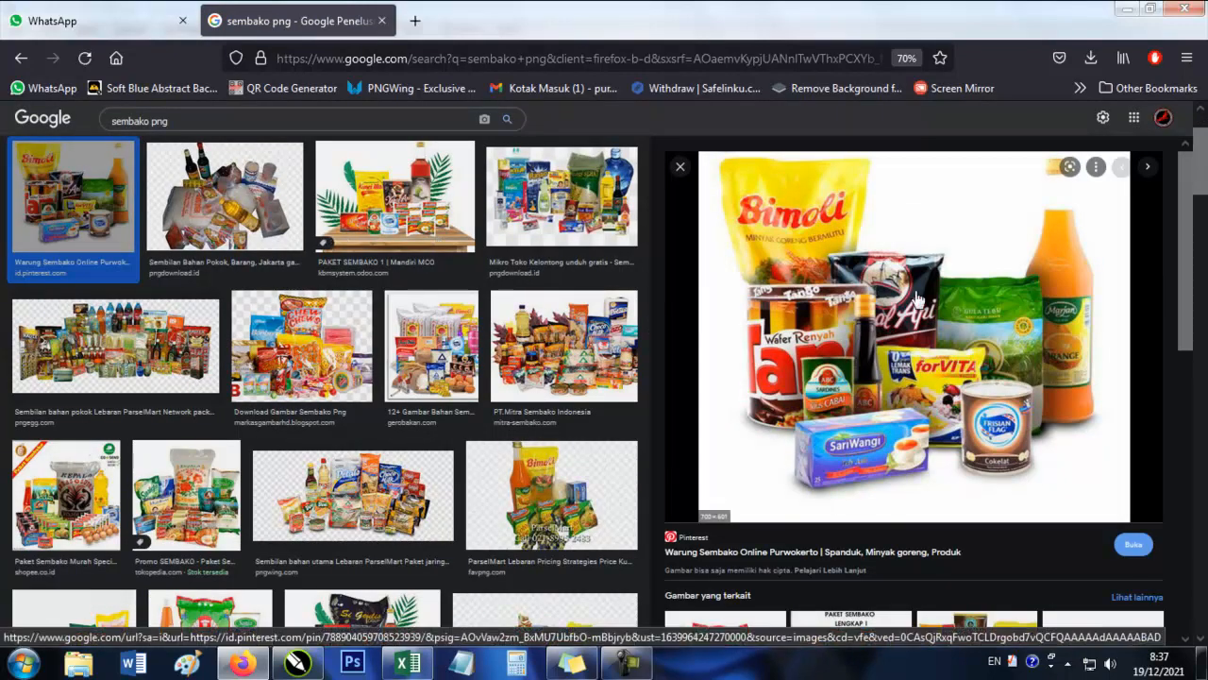
left_click(264, 192)
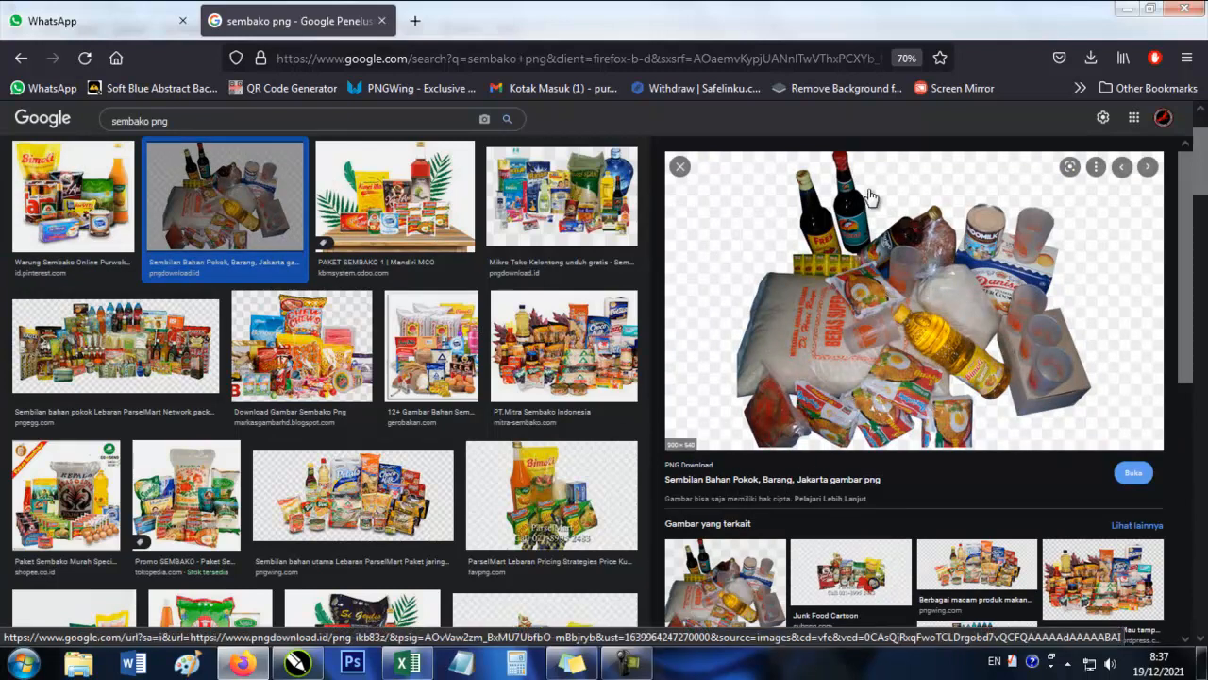
middle_click(687, 477)
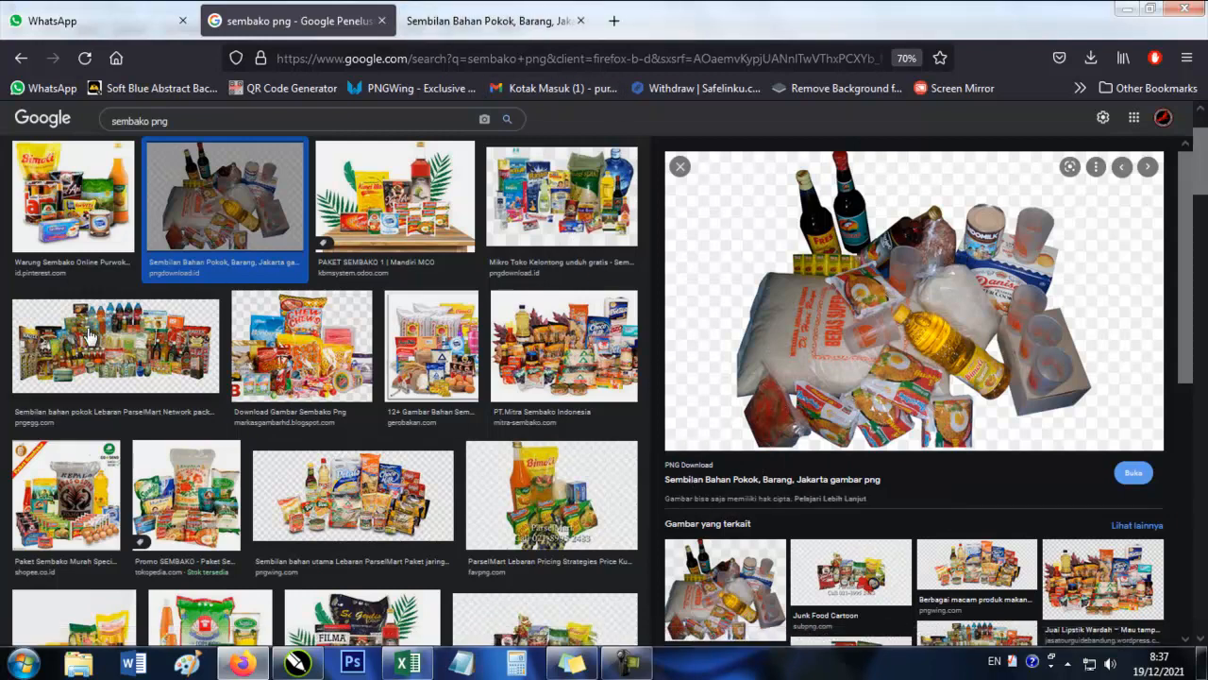
Examine further sembako png results, including the employee parcel and Sania cooking-oil package pictures, for suitable banner artwork.
scroll(186, 392, "down", 5)
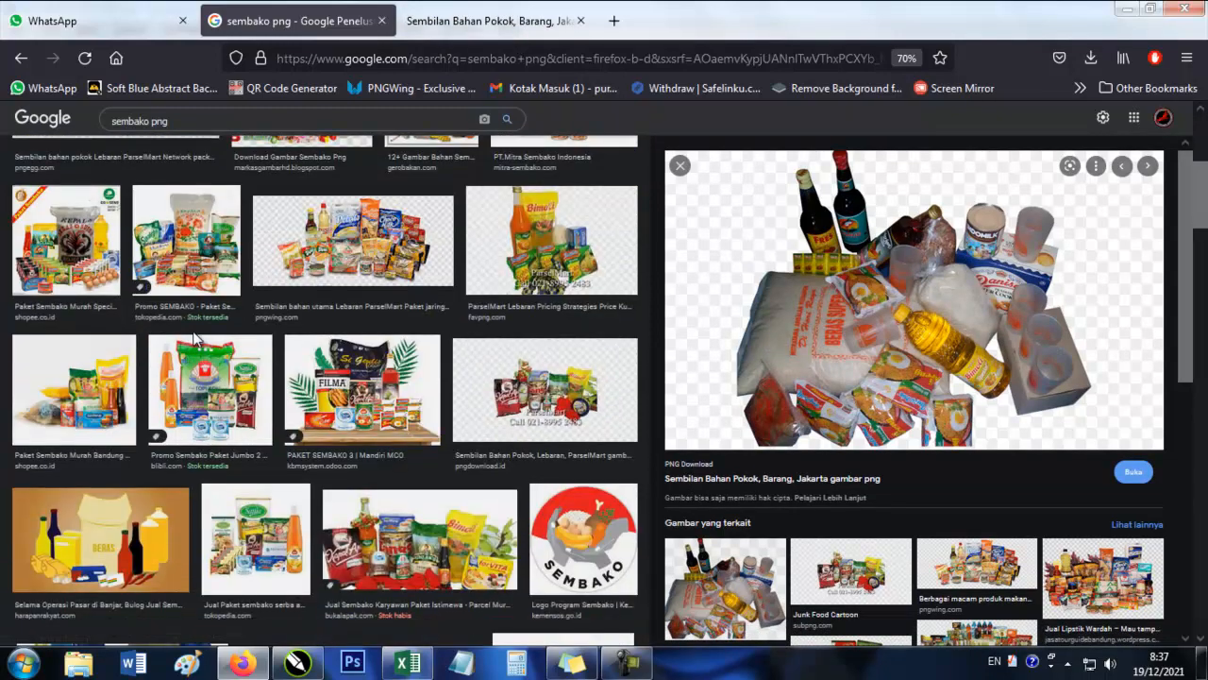
left_click(459, 579)
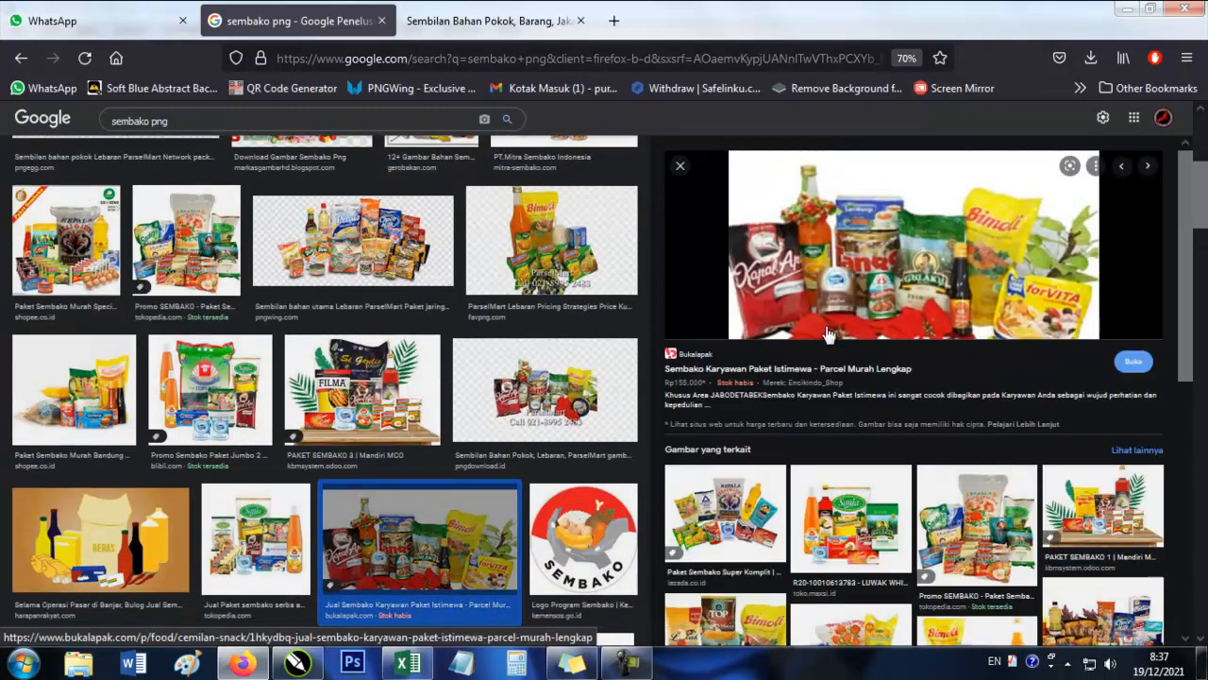
left_click(838, 557)
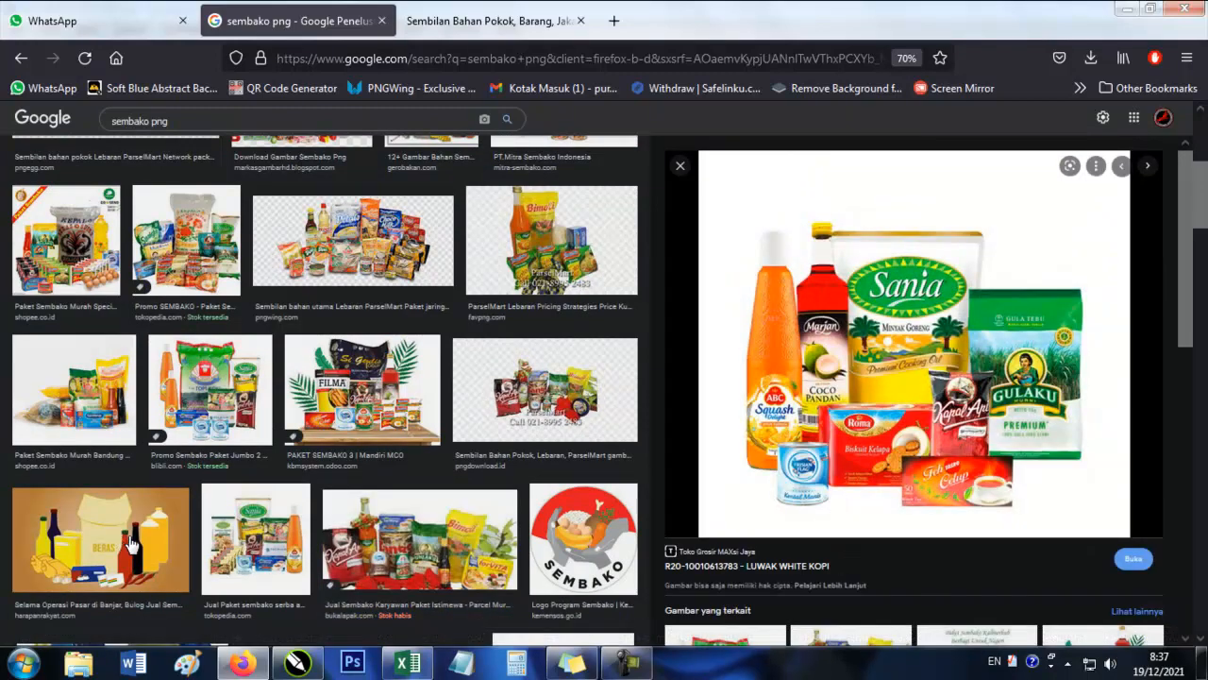
scroll(189, 555, "down", 3)
scroll(217, 500, "down", 3)
scroll(219, 502, "down", 4)
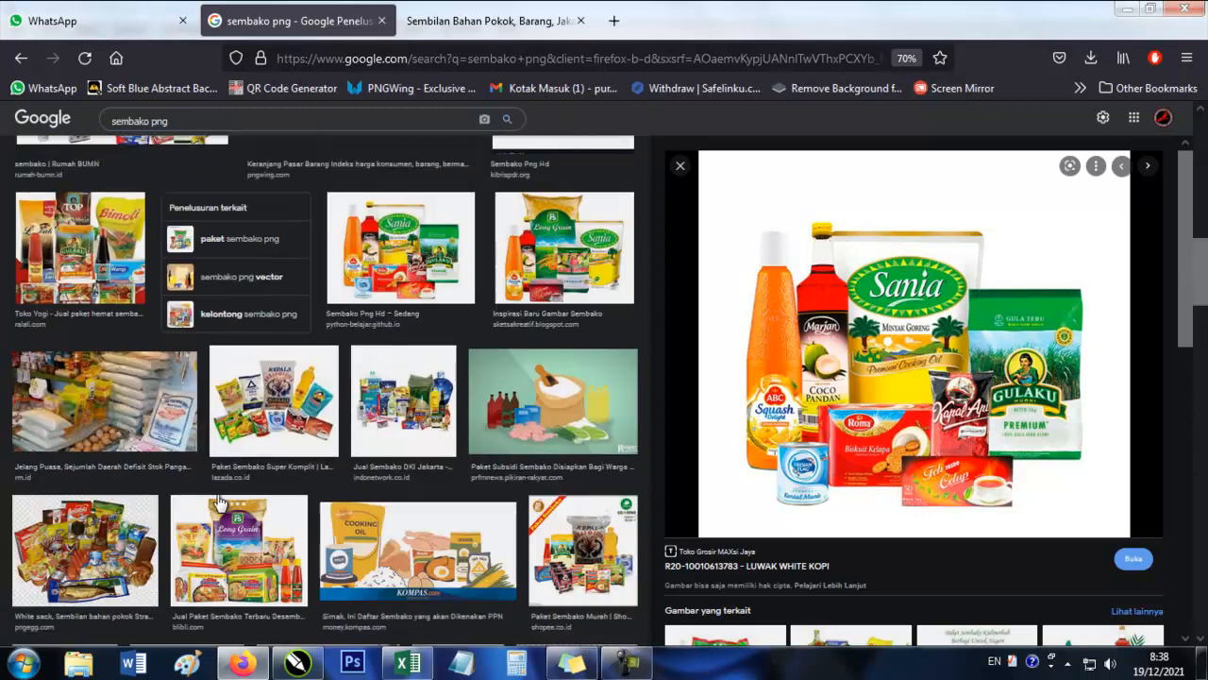
scroll(218, 500, "up", 10)
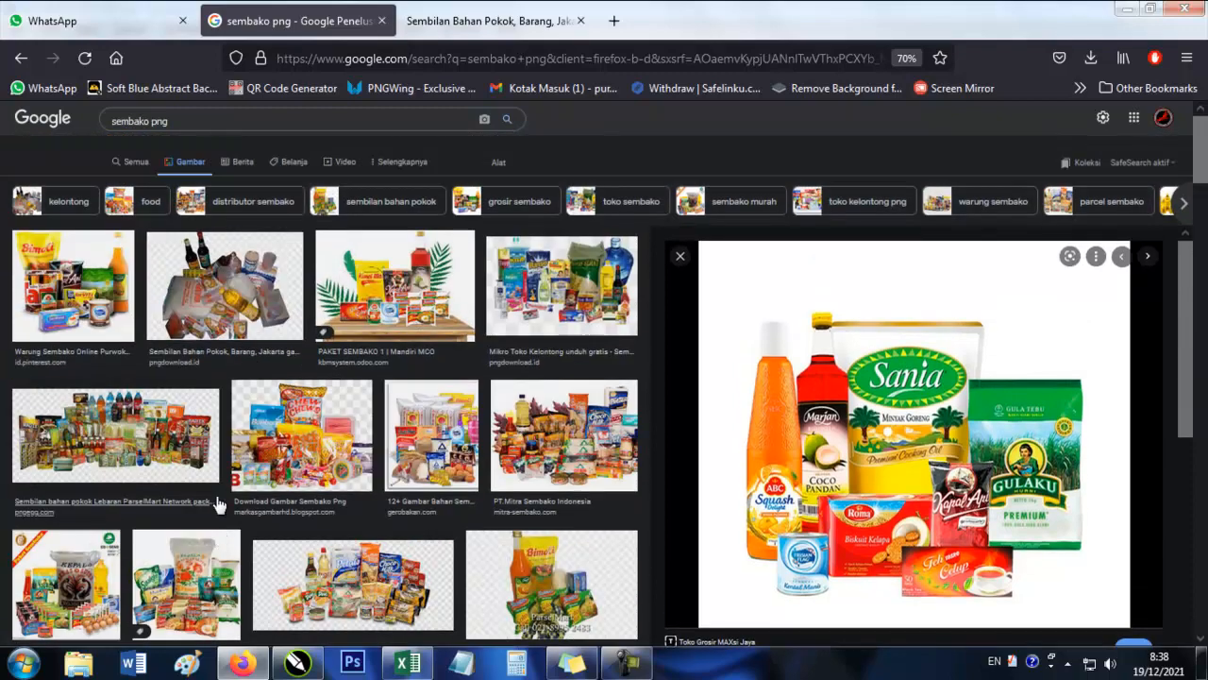
Download the free Sembilan Bahan Pokok groceries PNG from pngdownload.id, confirming the not-a-robot check.
left_click(469, 21)
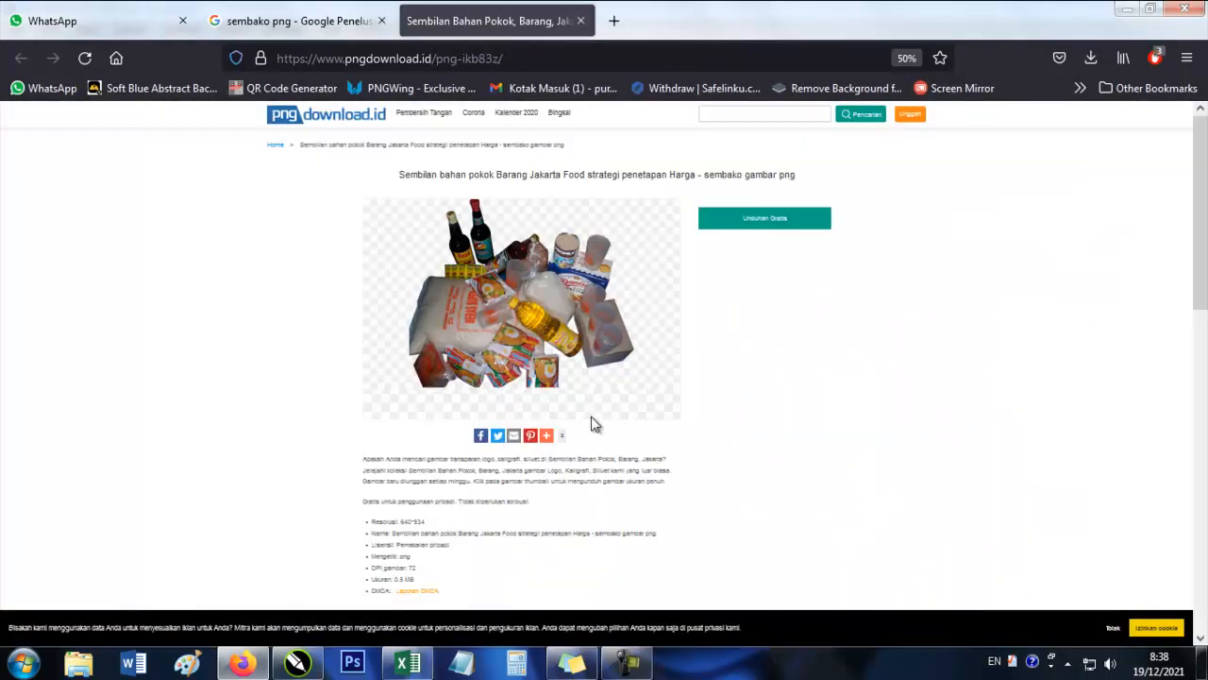
left_click(739, 224)
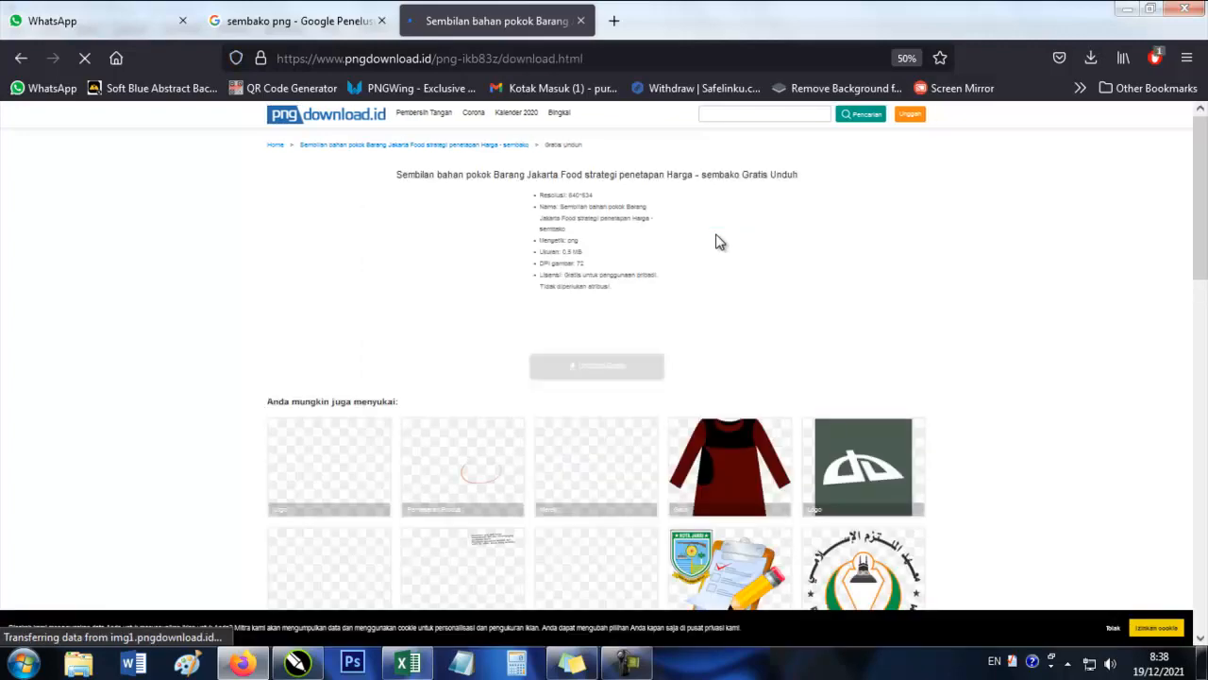
scroll(698, 283, "down", 3)
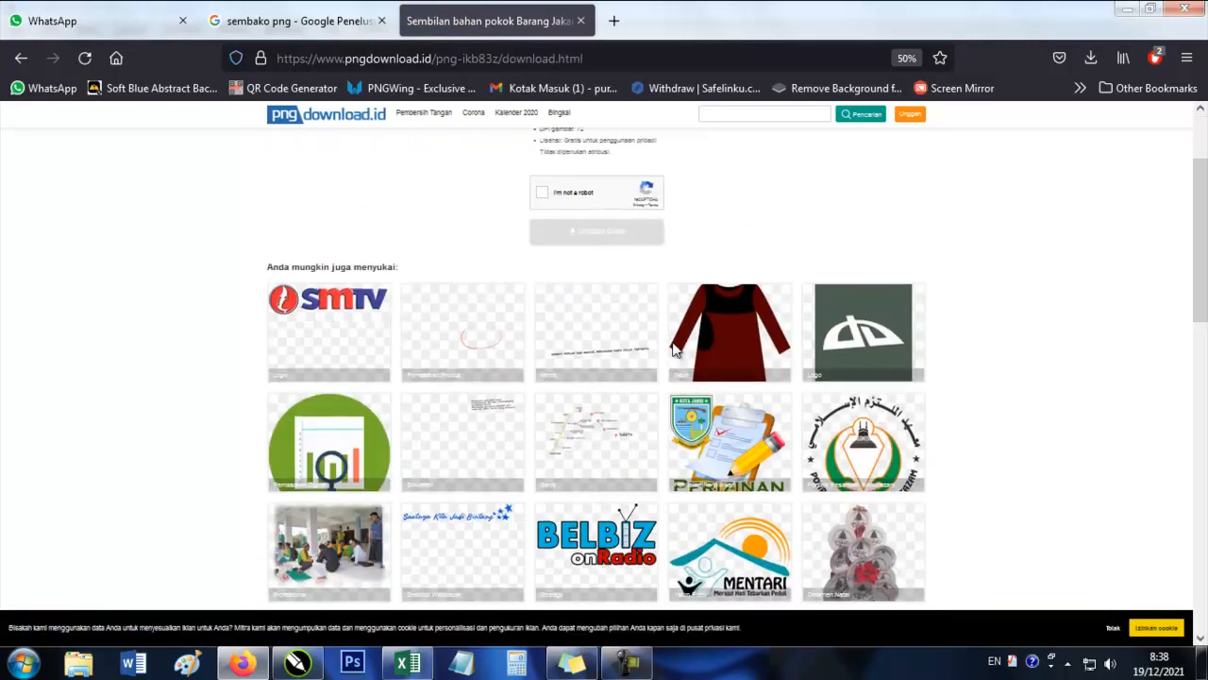
scroll(675, 349, "up", 3)
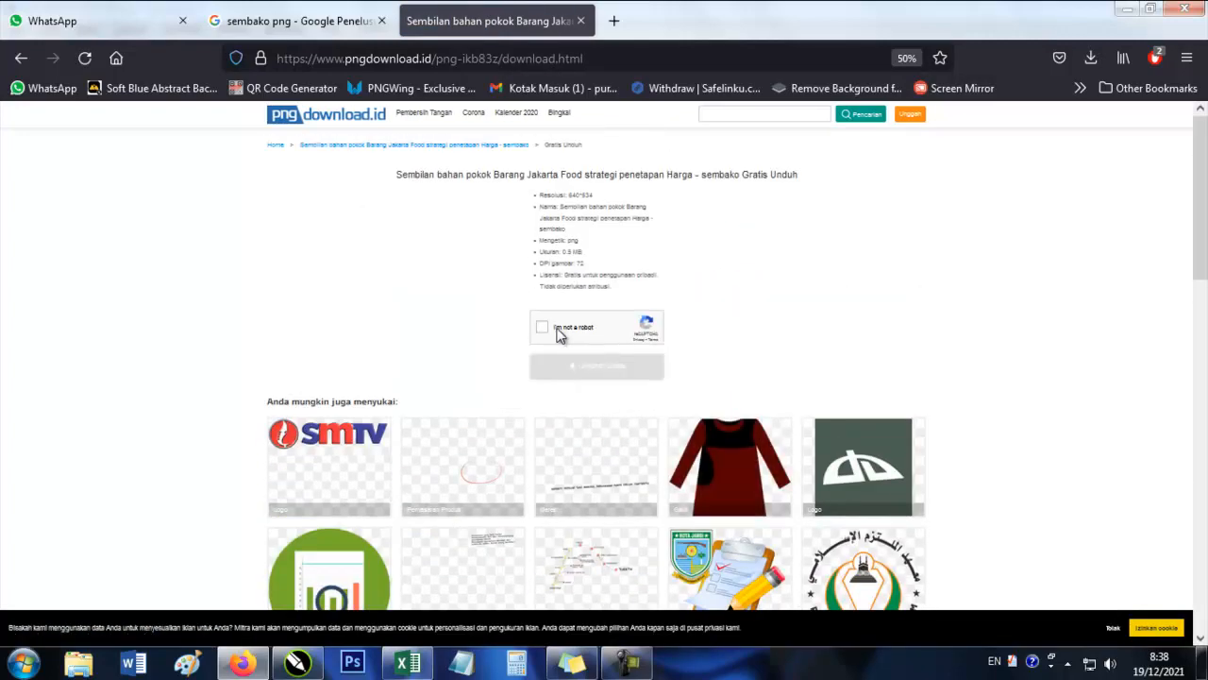
left_click(545, 328)
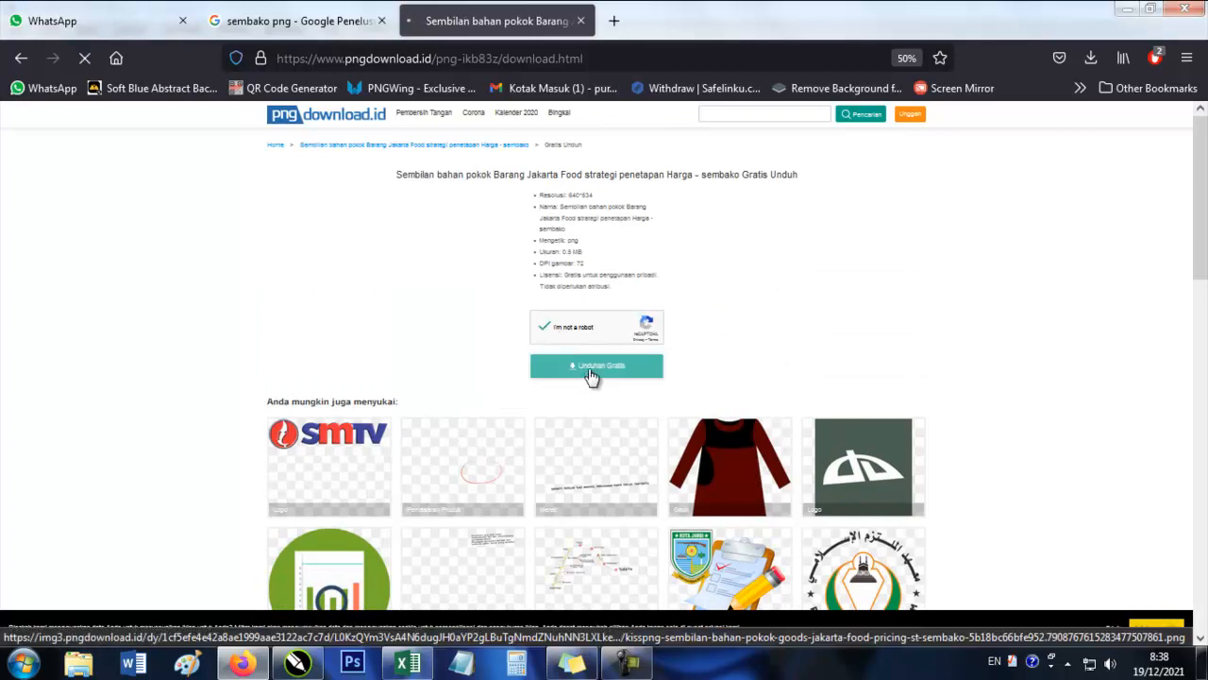
left_click(591, 371)
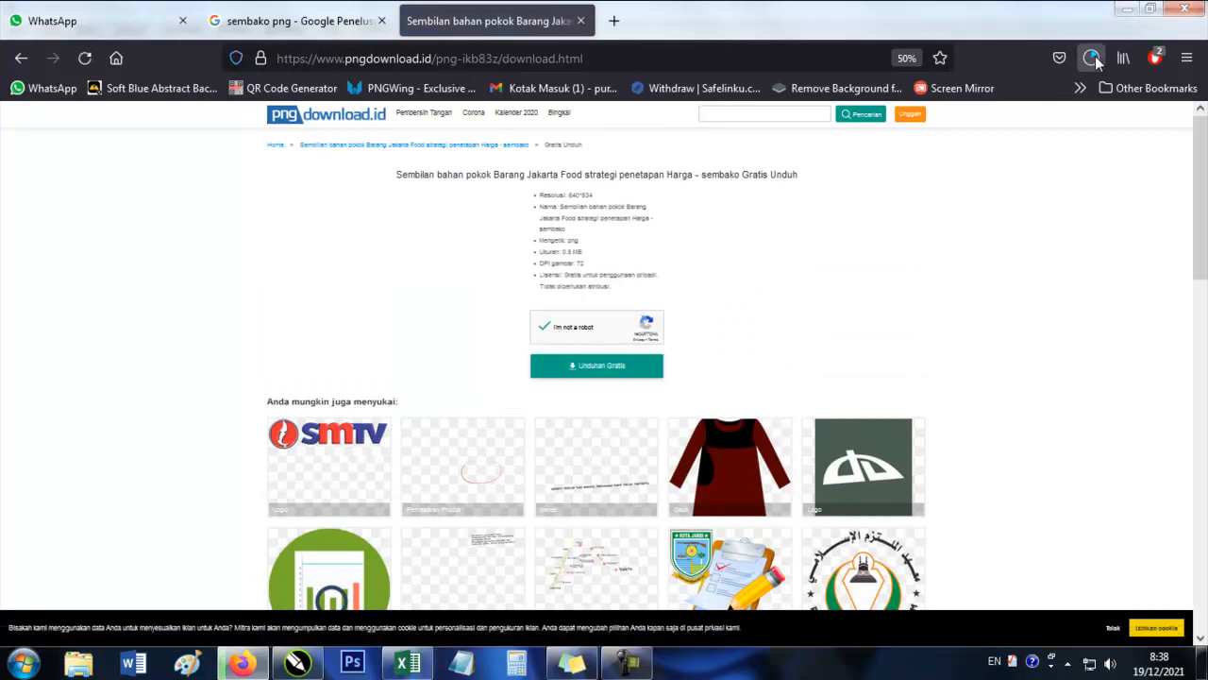
scroll(198, 214, "down", 10)
scroll(198, 214, "up", 7)
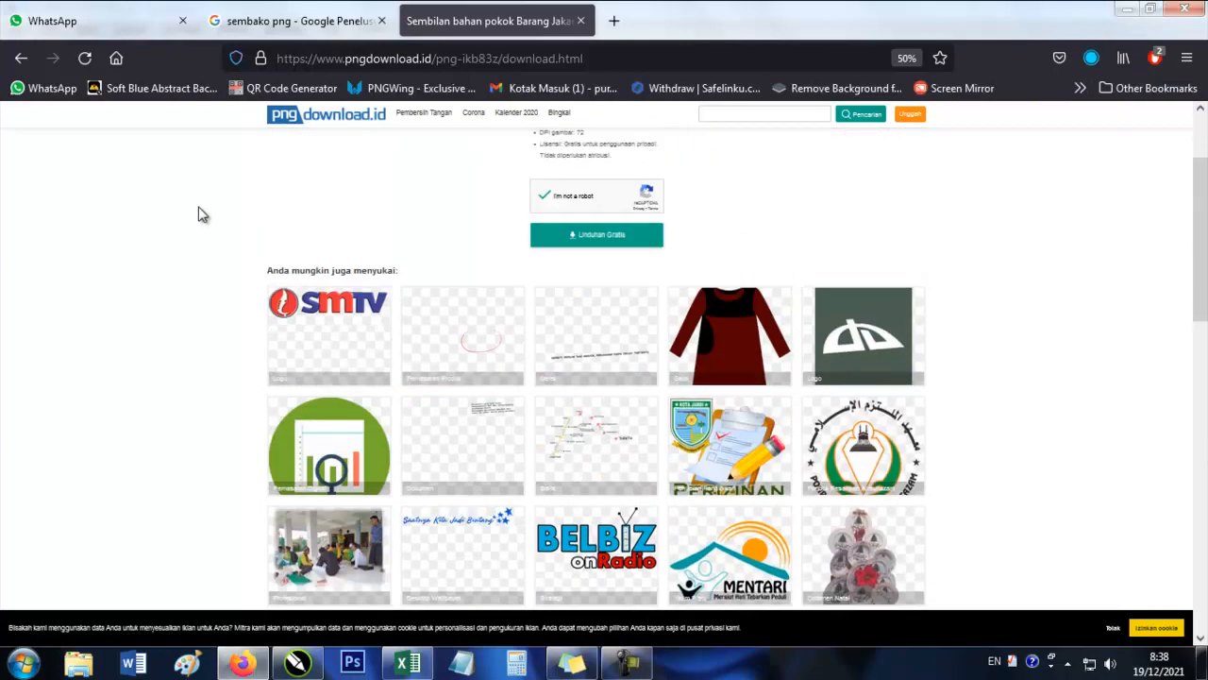
scroll(198, 214, "down", 5)
scroll(633, 262, "up", 6)
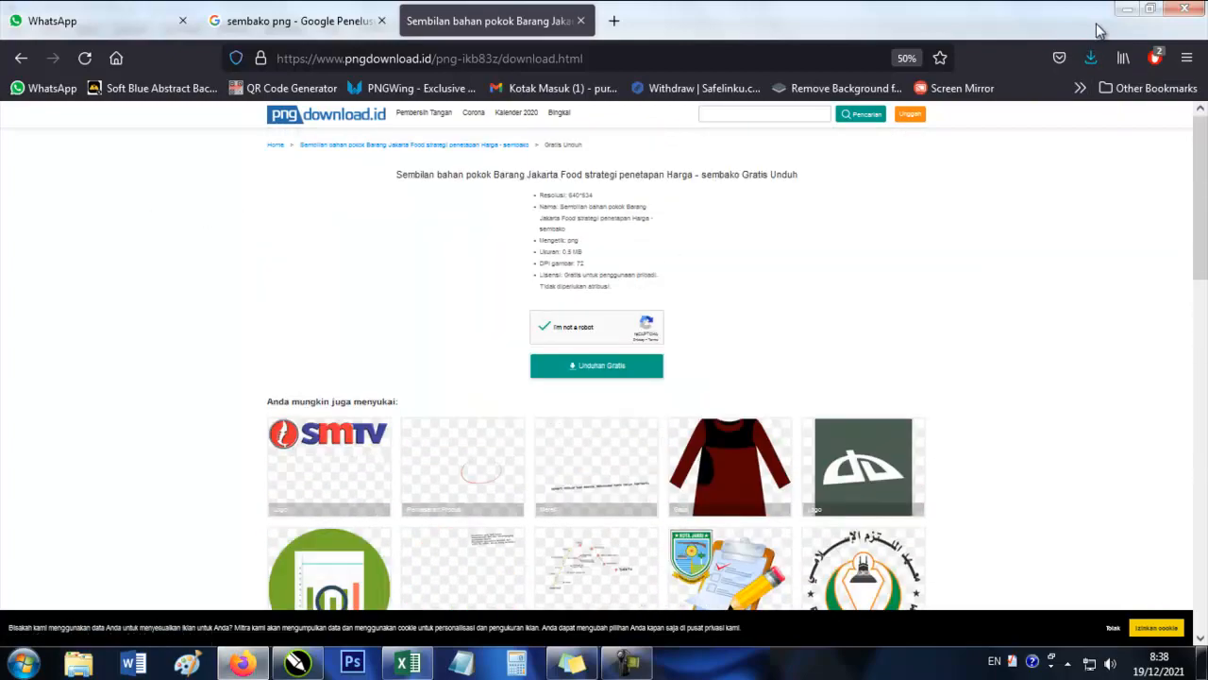
Bring the downloaded groceries PNG from Firefox's downloads into the CorelDRAW banner drawing.
left_click(1090, 57)
left_click_drag(922, 107, 615, 358)
scroll(727, 287, "up", 2)
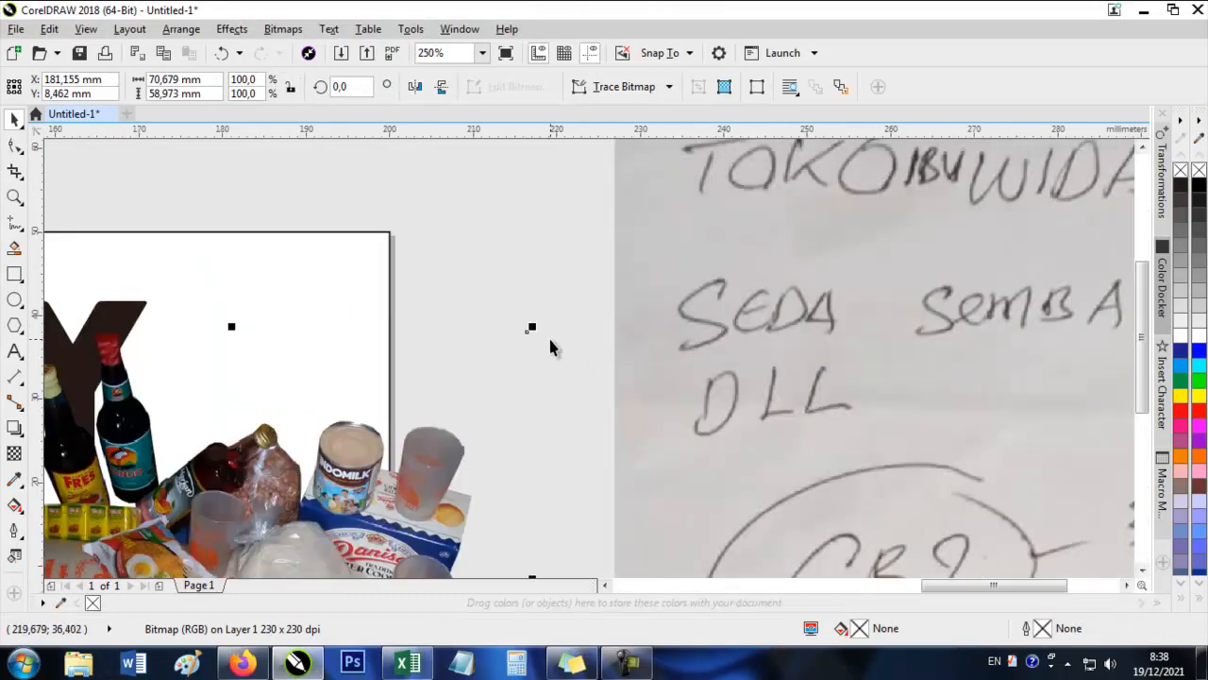
Scale the groceries image to about 37.5 × 31.3 mm and place it in the banner's lower-right corner.
left_click_drag(527, 324, 390, 438)
left_click_drag(388, 492, 596, 256)
left_click_drag(429, 317, 433, 256)
left_click_drag(433, 257, 483, 386)
Apply an image adjustment effect to the groceries bitmap and nudge it slightly within the banner.
left_click(231, 30)
left_click(540, 98)
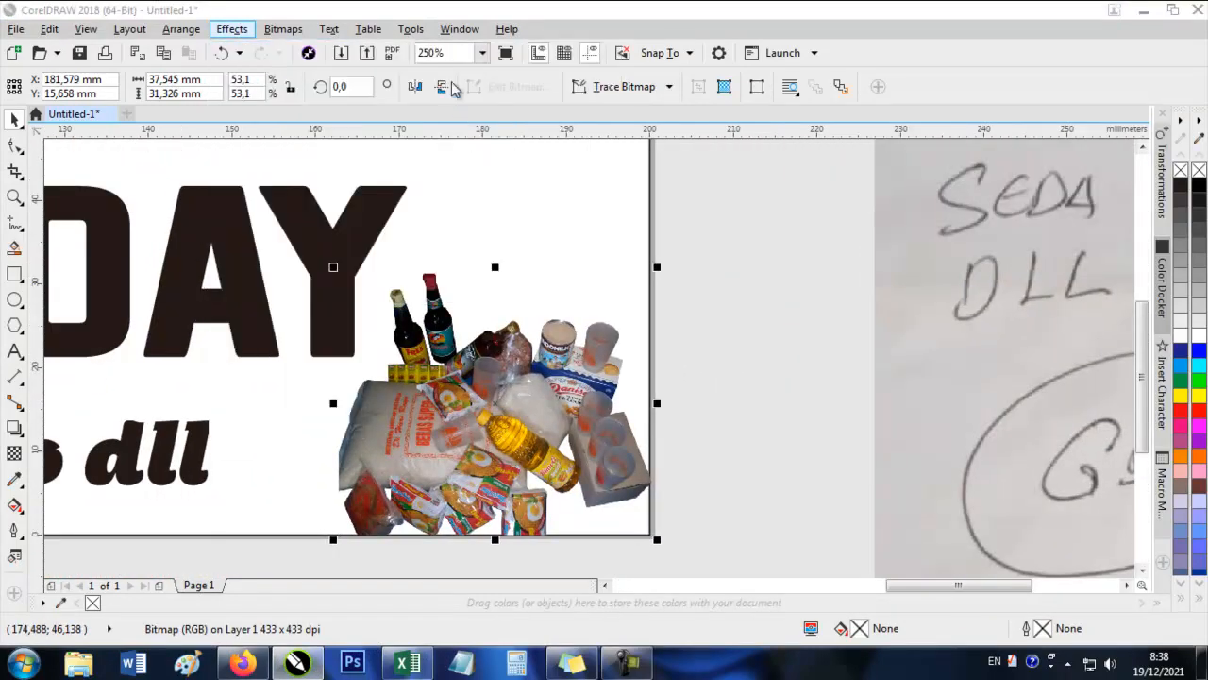
left_click_drag(562, 130, 884, 153)
left_click_drag(823, 337, 777, 309)
left_click(979, 542)
left_click_drag(513, 447, 508, 439)
scroll(781, 402, "down", 2)
Return to the Firefox image results, preview the Warung Sembako Online Purwokerto picture, and open remove.bg in a new tab.
left_click(271, 659)
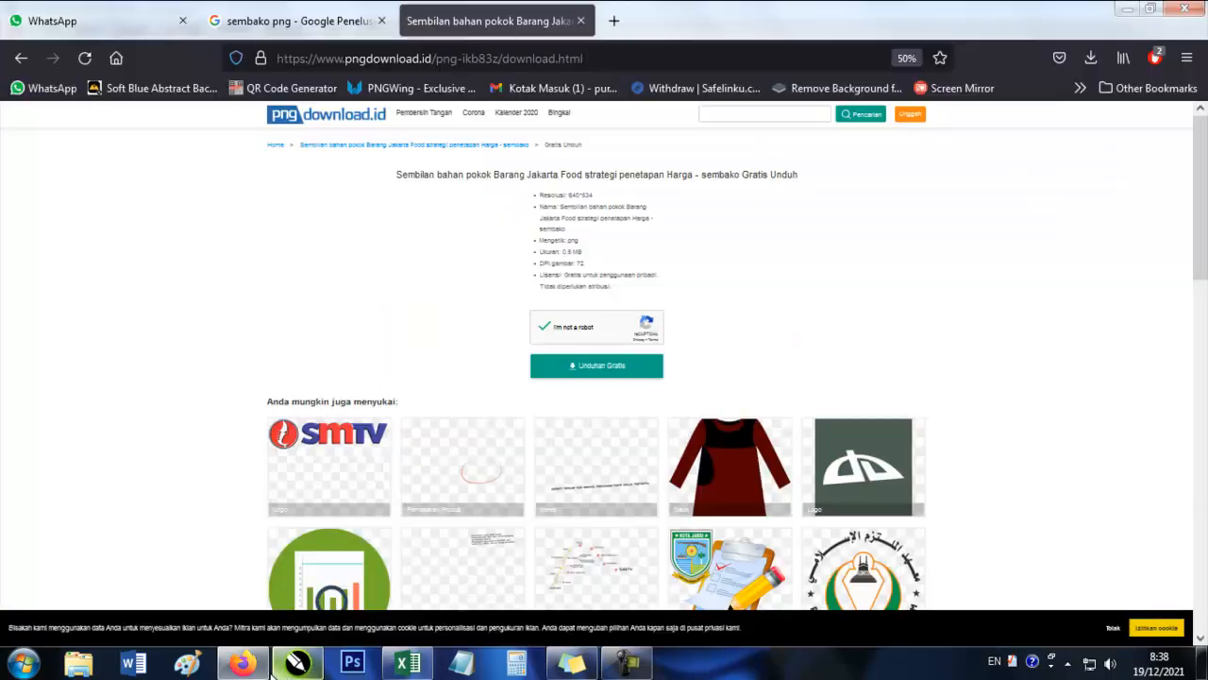
left_click(334, 7)
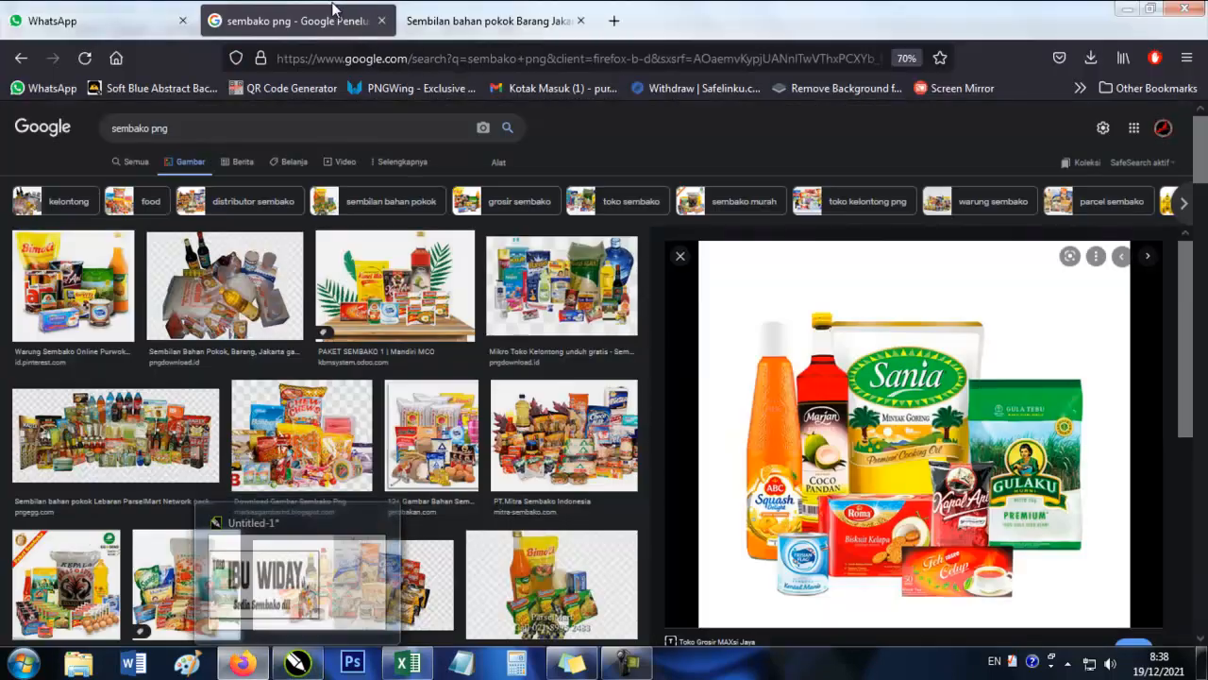
left_click(47, 304)
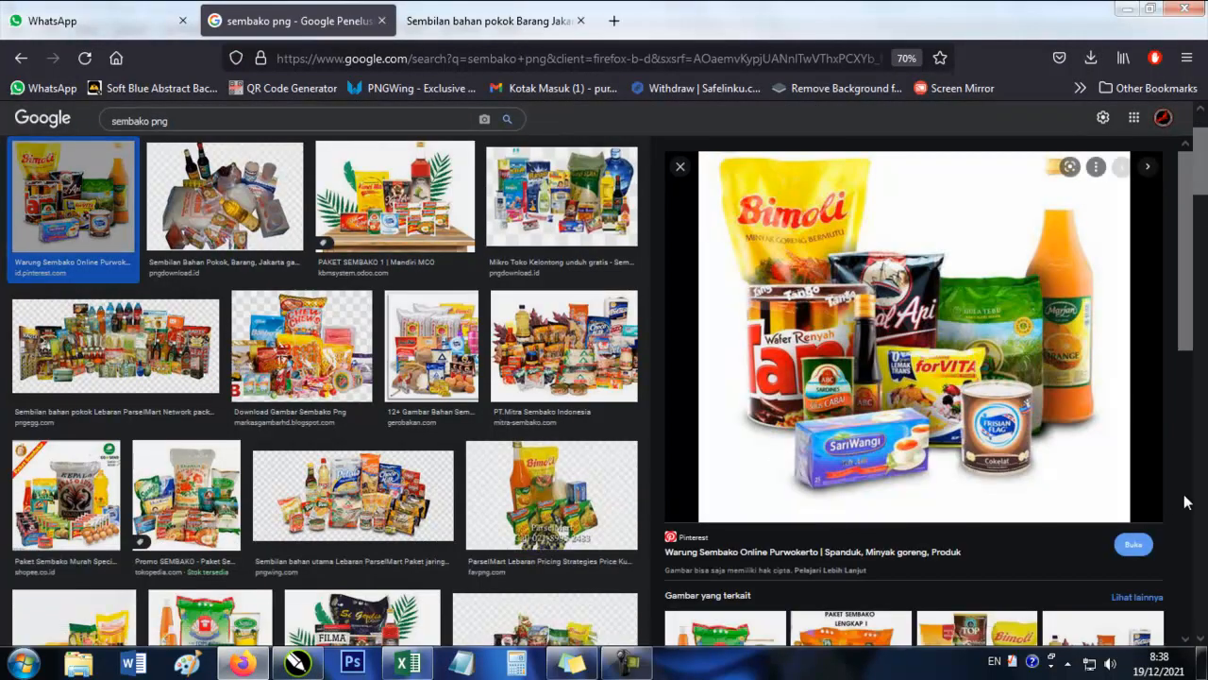
scroll(1107, 409, "down", 2)
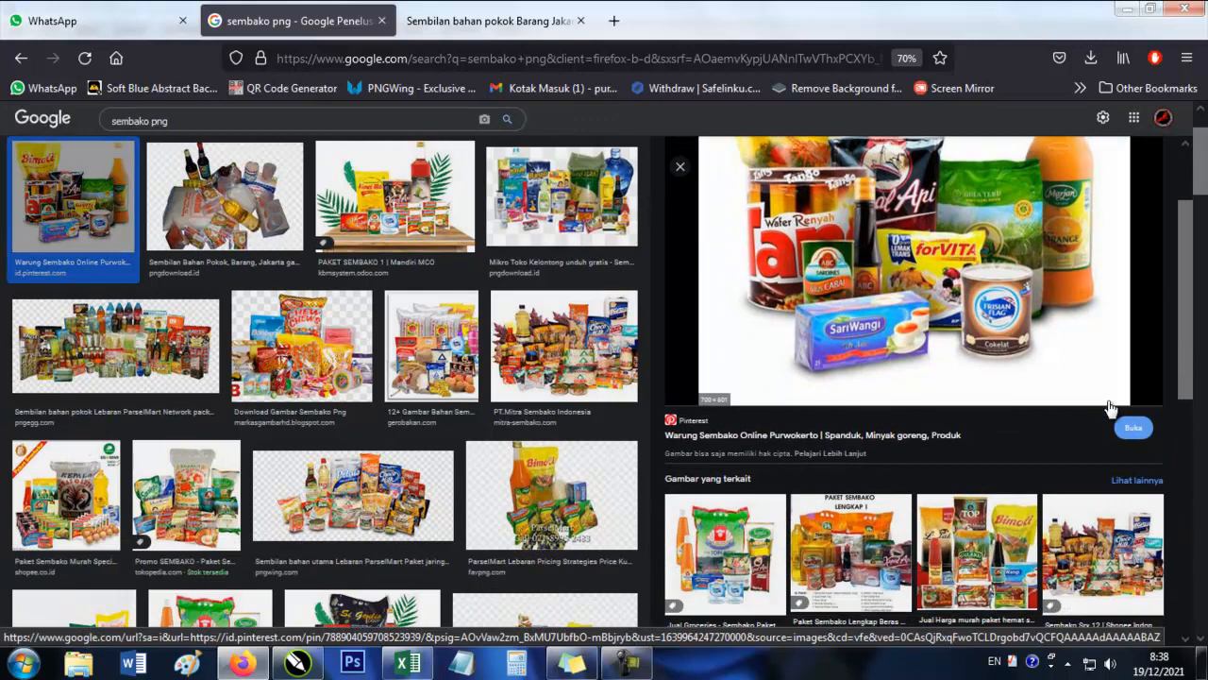
left_click(614, 20)
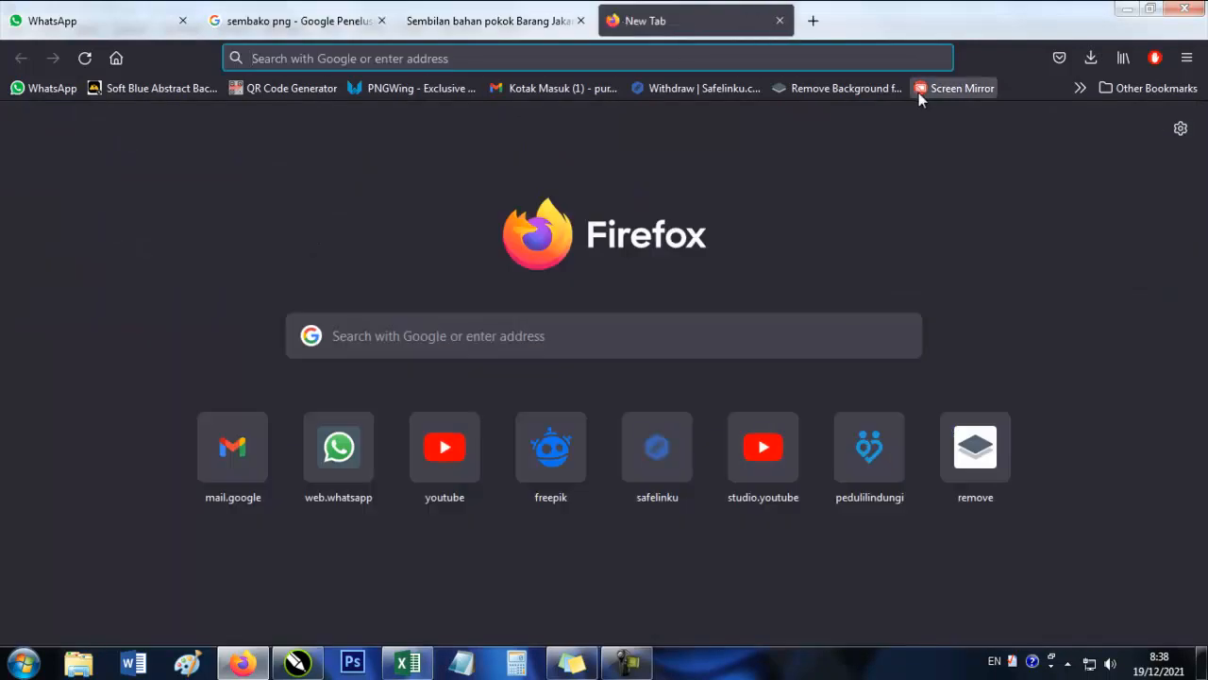
left_click(854, 89)
Upload the previewed Bimoli groceries picture from the search results to remove.bg and download the version without background.
left_click(259, 14)
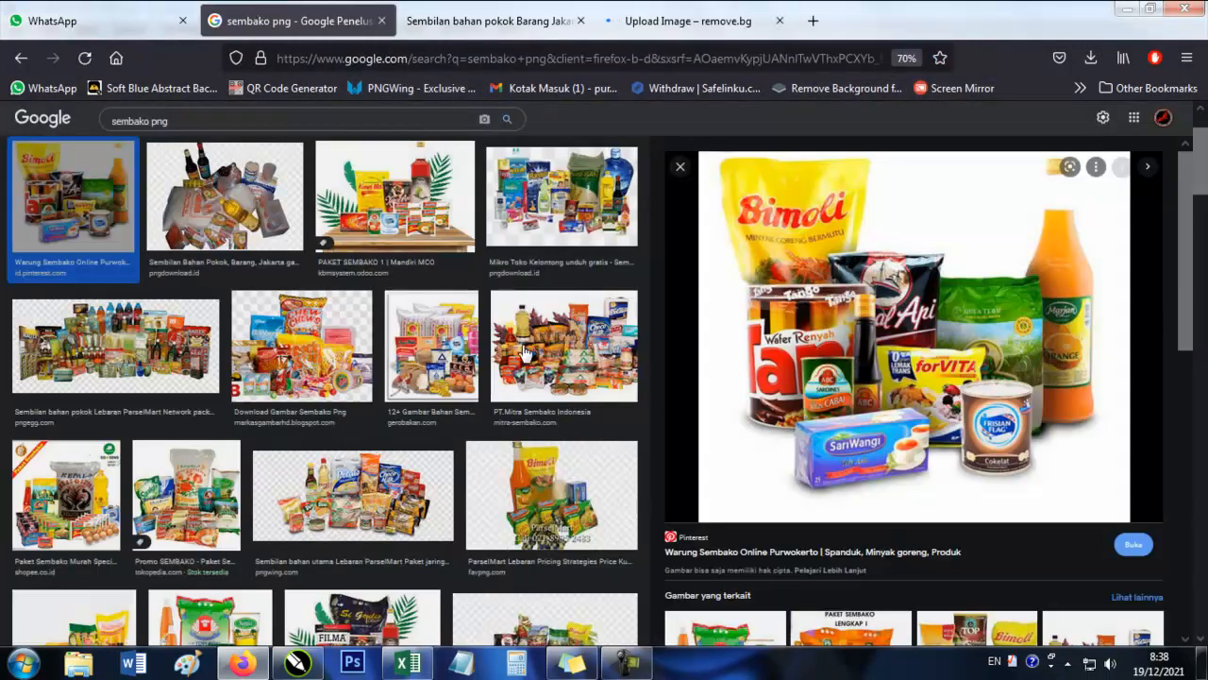
scroll(526, 351, "down", 10)
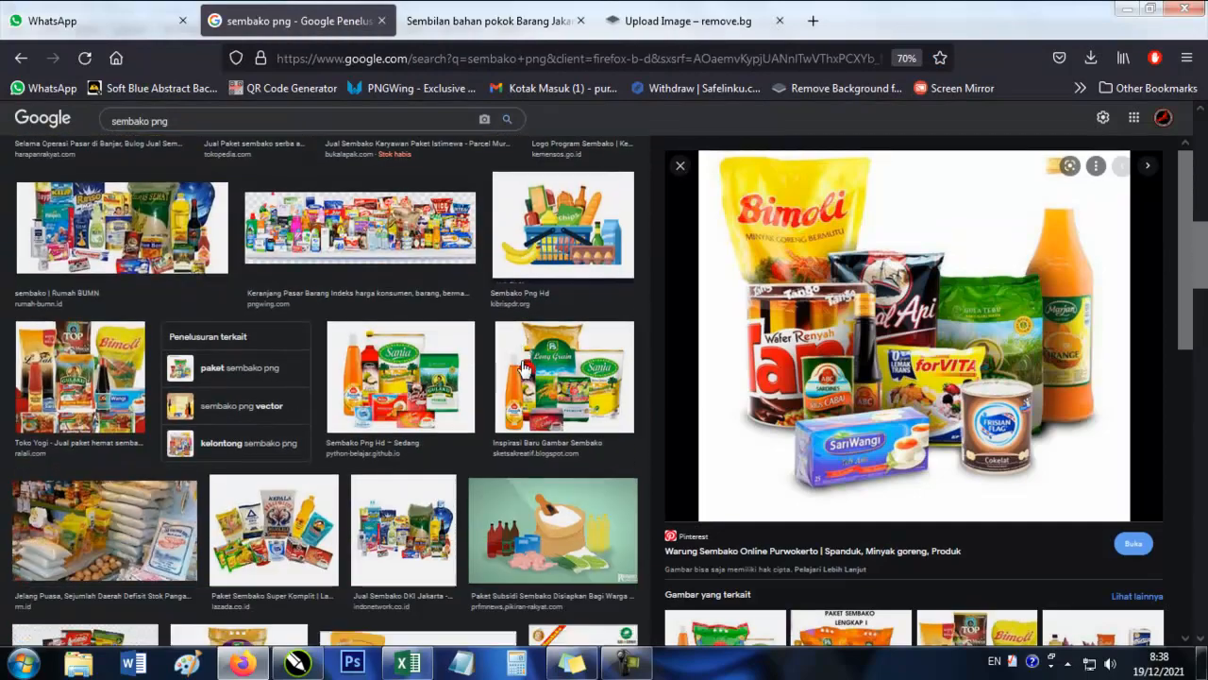
scroll(525, 368, "down", 5)
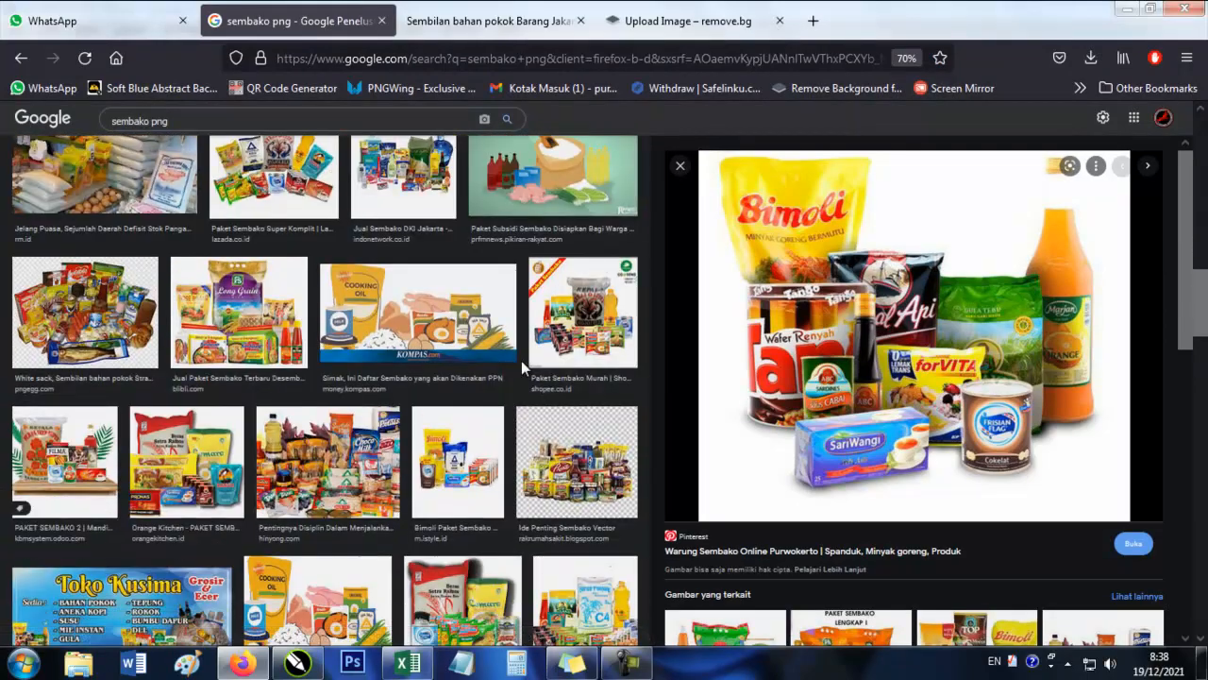
scroll(521, 360, "down", 3)
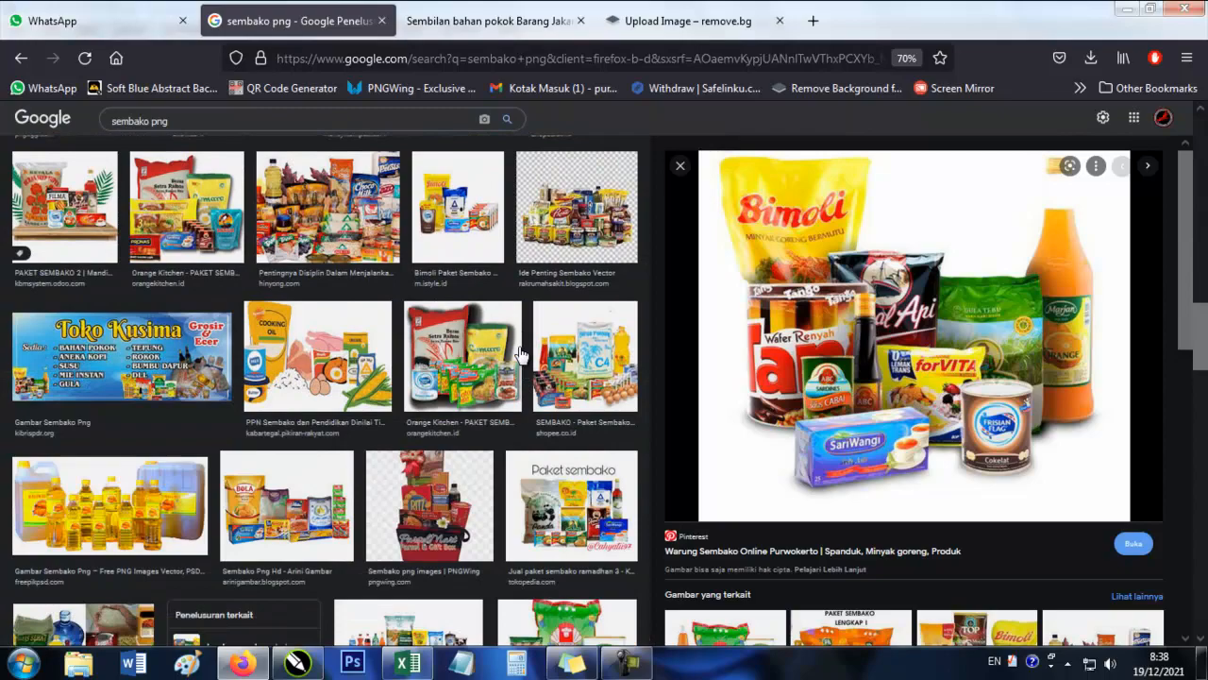
scroll(521, 353, "down", 3)
scroll(520, 355, "down", 10)
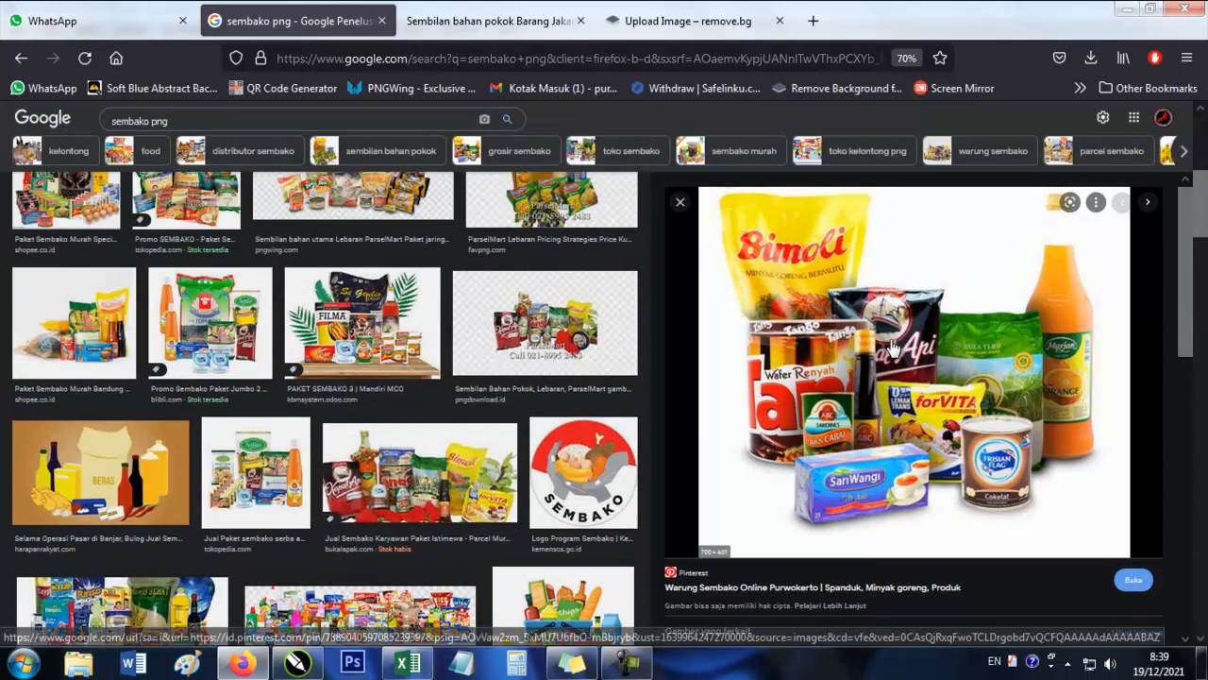
left_click_drag(892, 347, 648, 292)
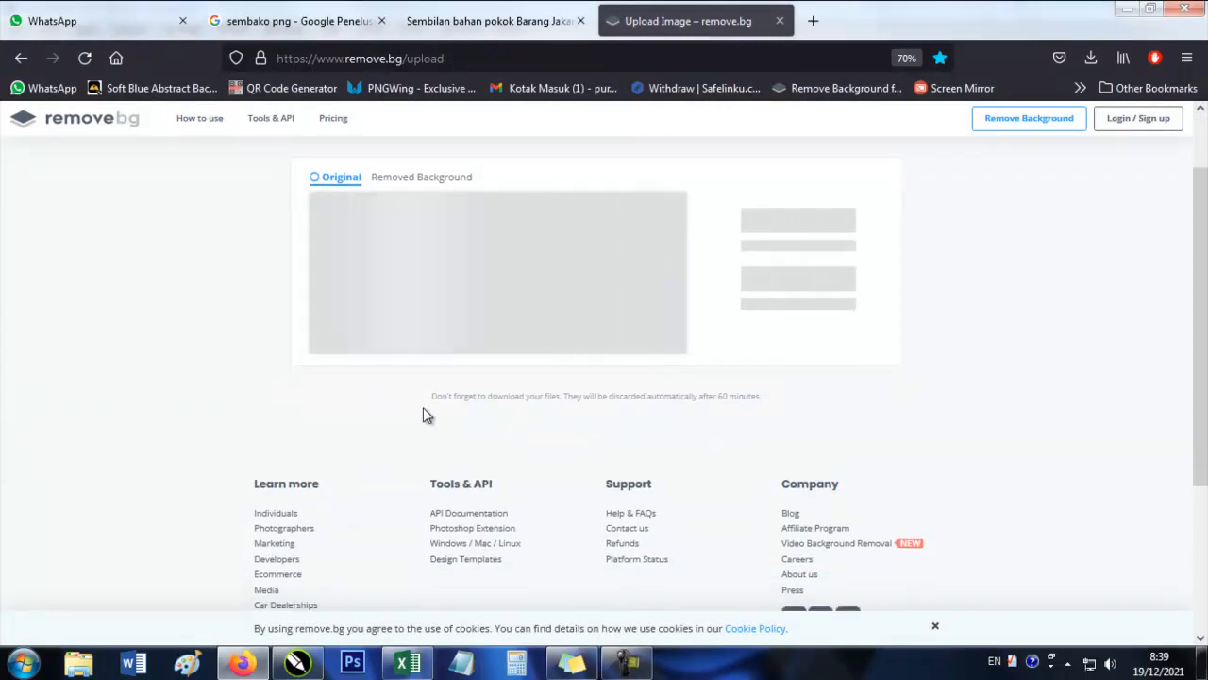
left_click(450, 59)
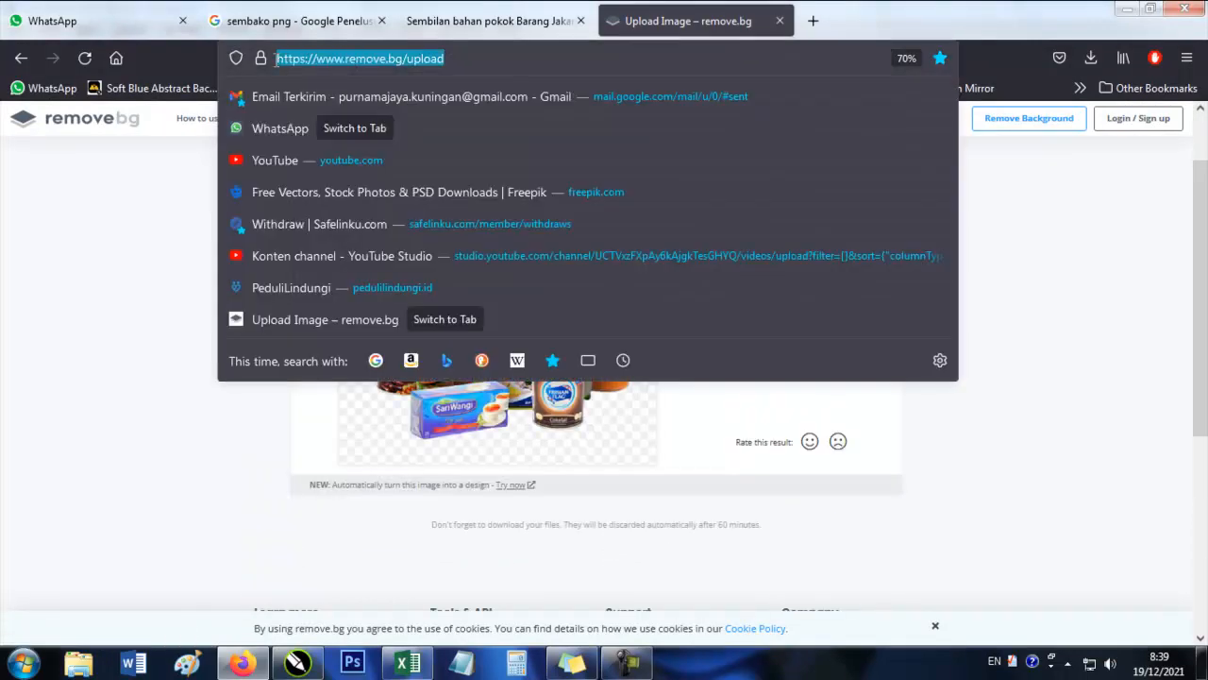
left_click(133, 331)
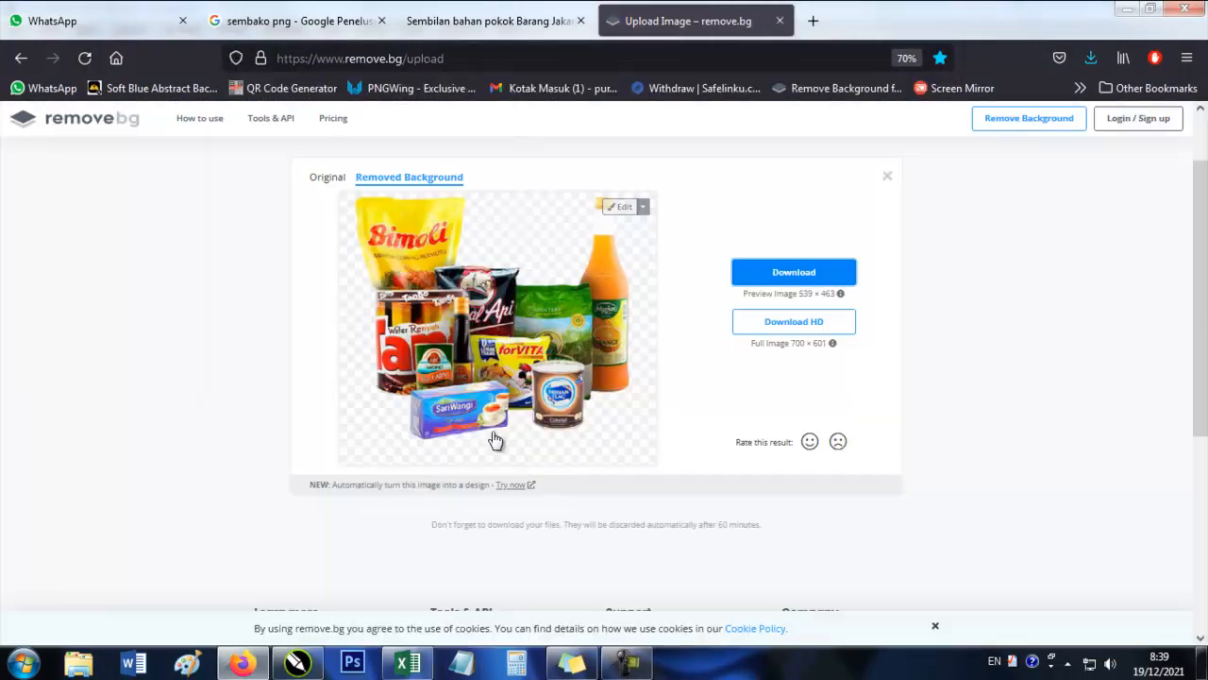
Bring the downloaded background-free Bimoli groceries picture into the CorelDRAW page and scale it to about 62.5 × 53.7 mm.
left_click(1091, 59)
left_click_drag(850, 102, 342, 359)
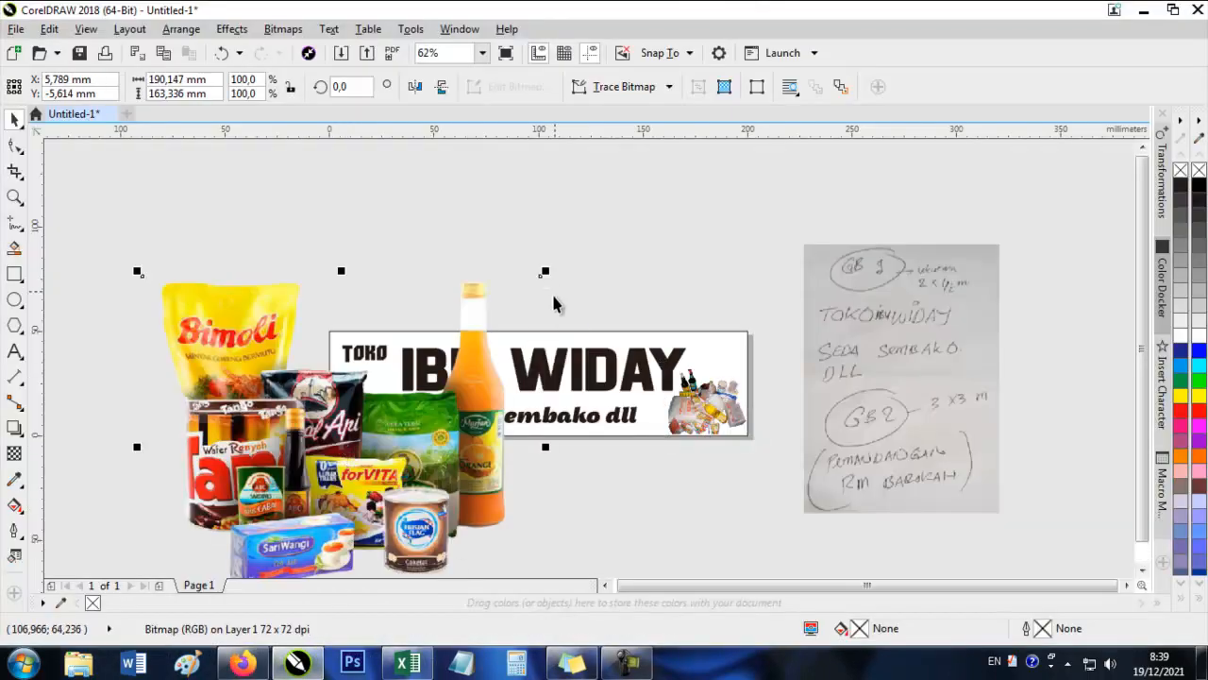
left_click_drag(545, 273, 464, 386)
scroll(314, 427, "up", 1)
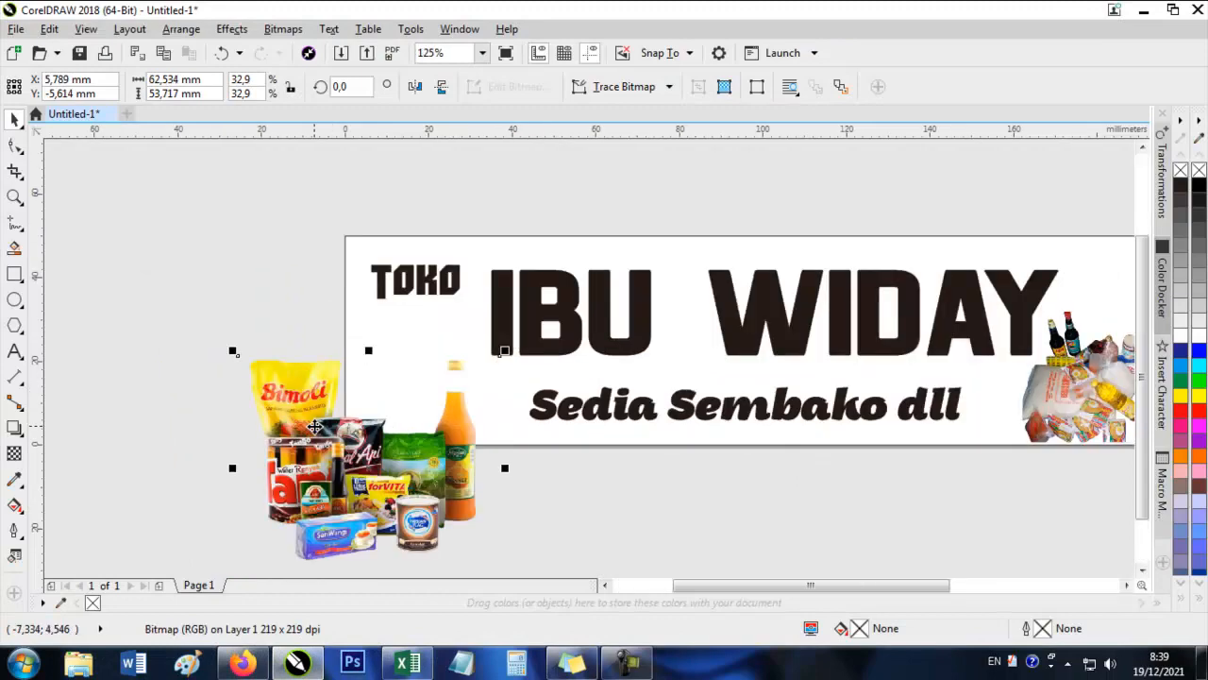
Place the Bimoli groceries picture in the banner's lower-left corner and scale it to about 36.6 × 31.5 mm.
left_click_drag(402, 456, 410, 383)
left_click_drag(520, 280, 473, 281)
left_click_drag(354, 393, 376, 404)
scroll(366, 396, "up", 1)
scroll(226, 342, "down", 1)
left_click_drag(508, 301, 521, 296)
left_click(382, 363)
left_click_drag(447, 283, 438, 290)
left_click_drag(372, 374, 369, 371)
Move the Sedia Sembako dll tagline slightly up under the title and shrink the IBU WIDAY text a little.
left_click_drag(672, 395, 617, 443)
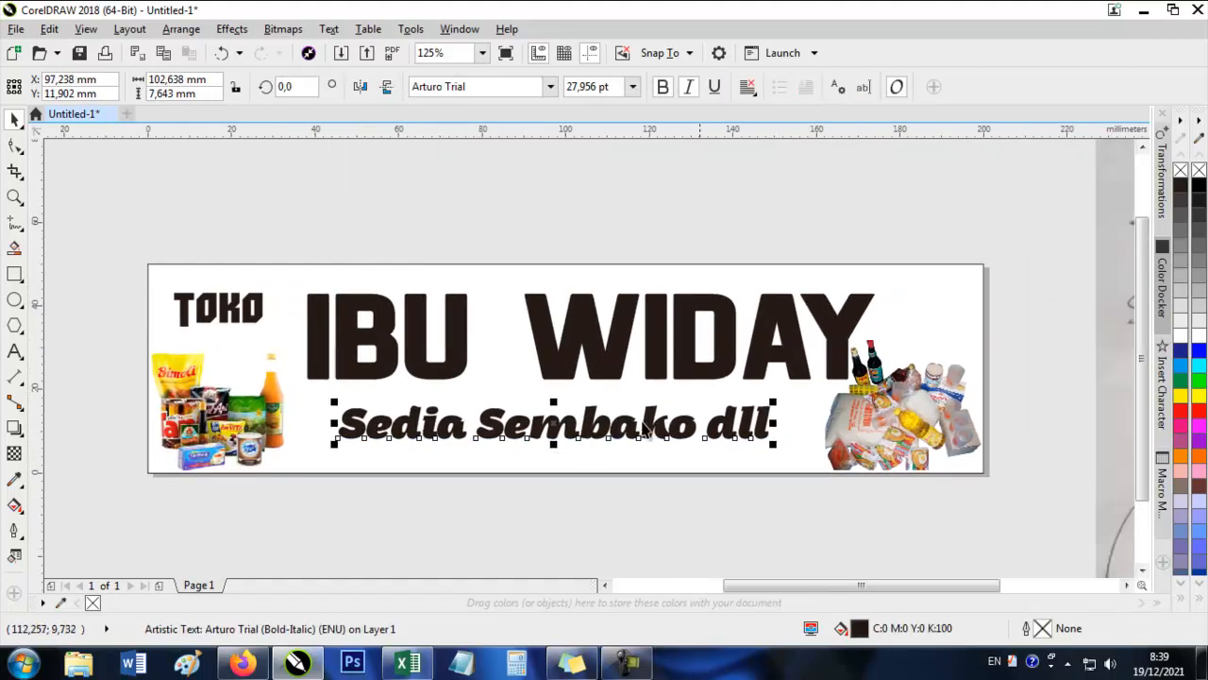
left_click(849, 295)
left_click_drag(883, 286, 872, 290)
Align one groceries picture to the banner's bottom-right corner and the Bimoli groceries picture to its bottom-left corner.
left_click_drag(891, 396, 895, 397)
left_click(957, 294, "shift")
key("b")
key("r")
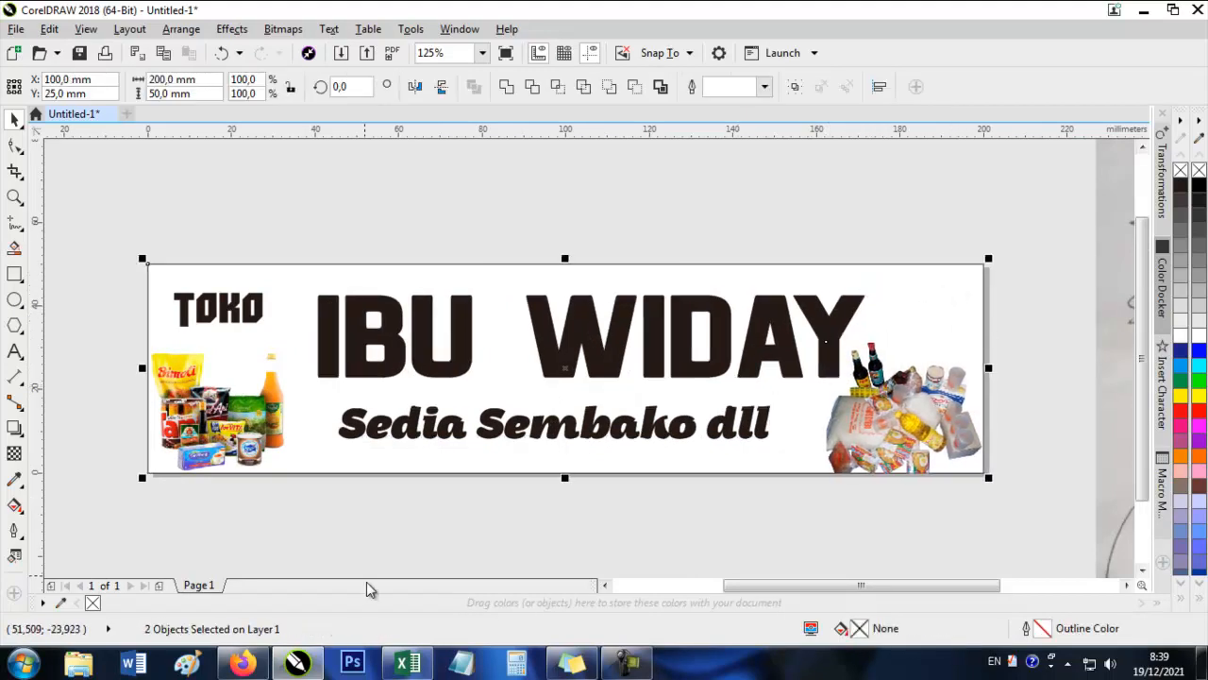
left_click(177, 427)
left_click(342, 460, "shift")
key("b")
key("l")
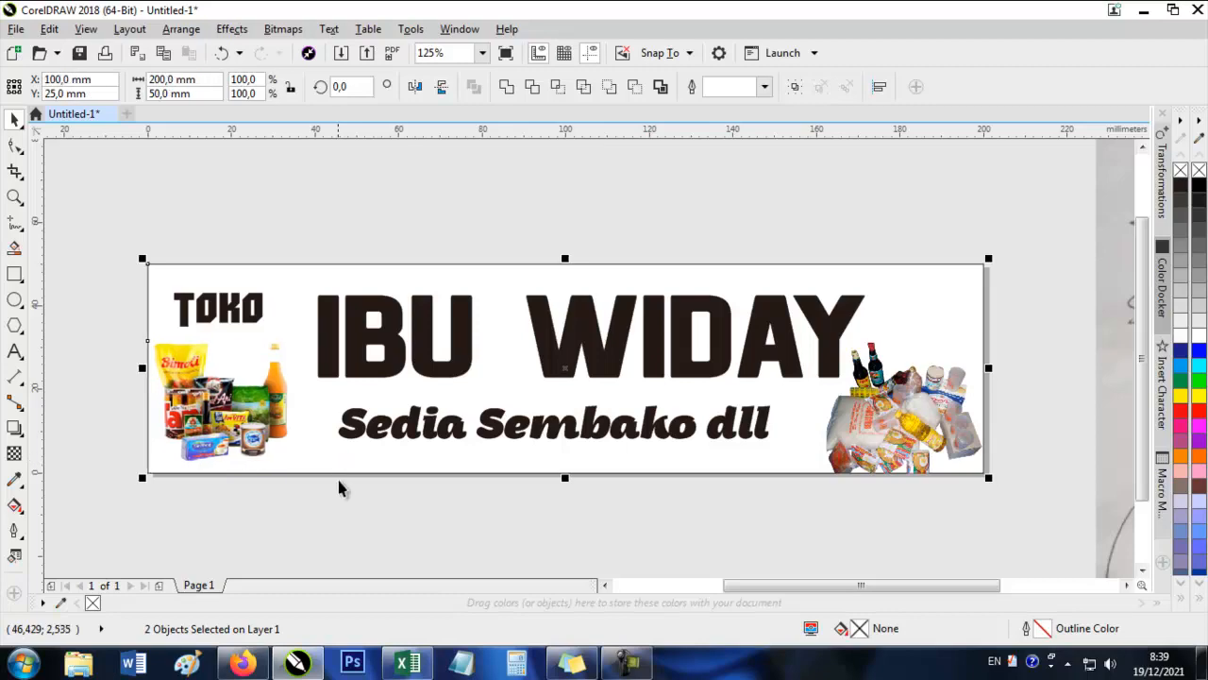
Move the Bimoli groceries picture slightly down and crop its excess below the banner's bottom edge with the Shape tool.
left_click_drag(220, 397, 220, 407)
scroll(178, 457, "up", 1)
scroll(178, 456, "up", 1)
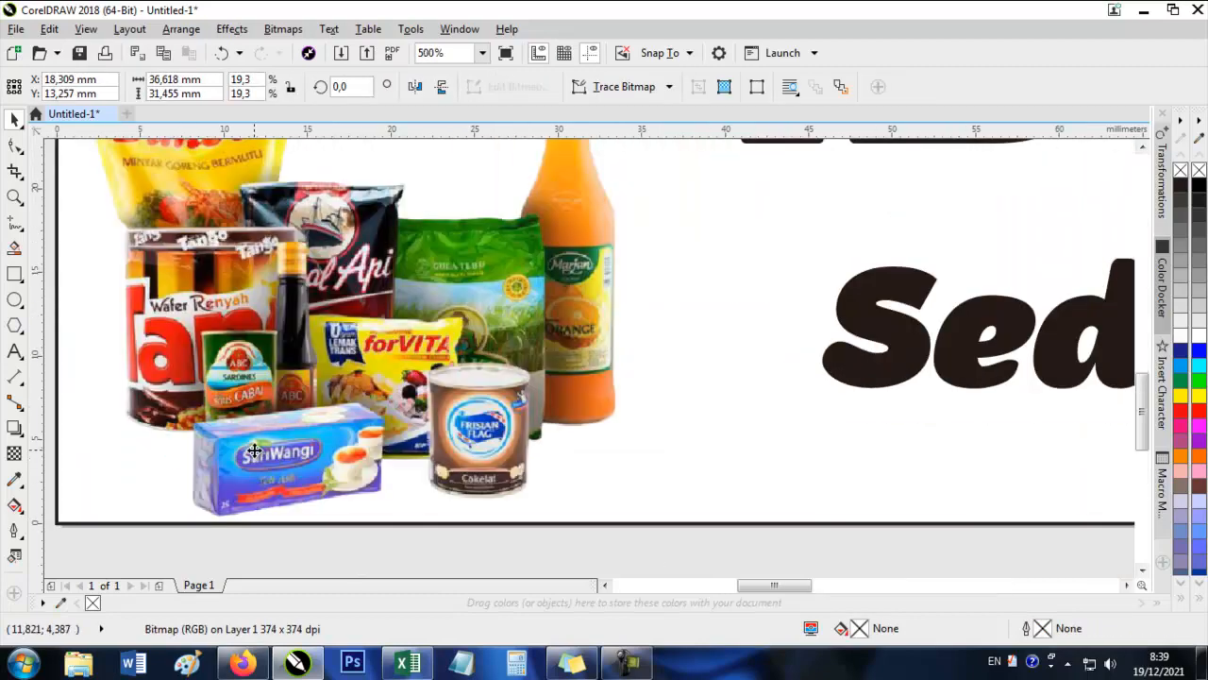
left_click_drag(254, 448, 254, 442)
scroll(254, 432, "down", 1)
left_click(16, 146)
left_click_drag(113, 531, 463, 480)
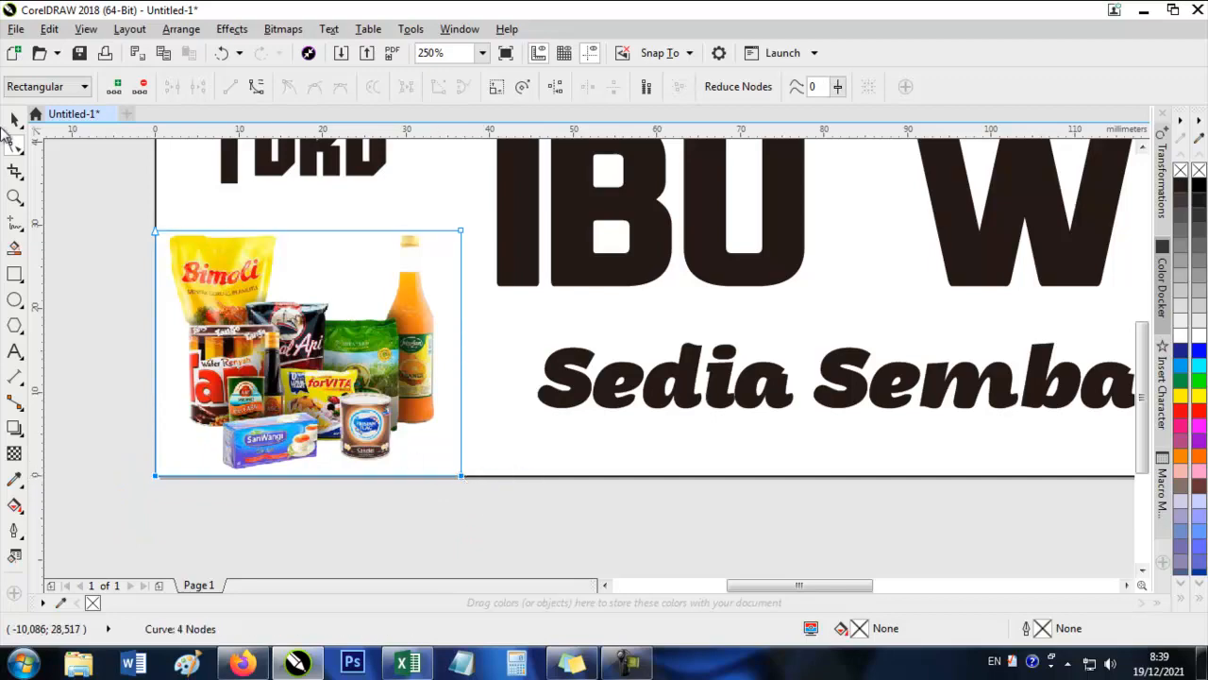
left_click(15, 120)
scroll(426, 313, "down", 2)
scroll(415, 302, "up", 1)
left_click(424, 299)
left_click(533, 378)
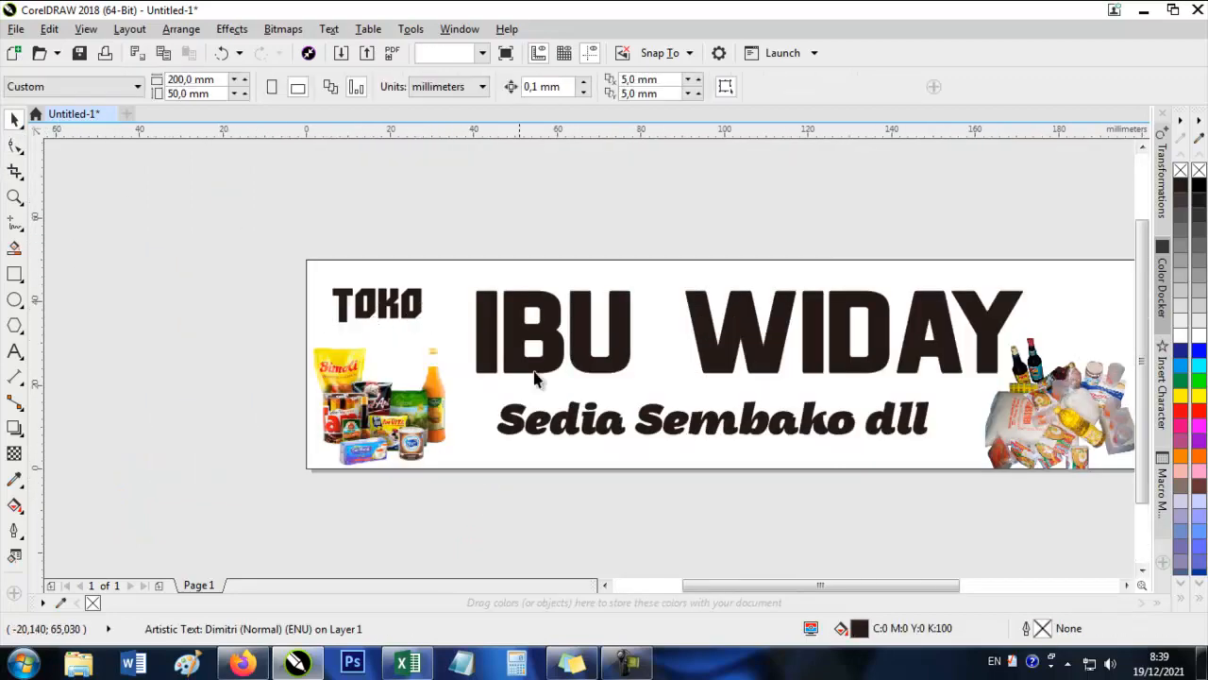
left_click_drag(602, 406, 423, 358)
scroll(423, 358, "up", 1)
left_click(459, 267)
scroll(475, 388, "down", 1)
left_click(457, 174)
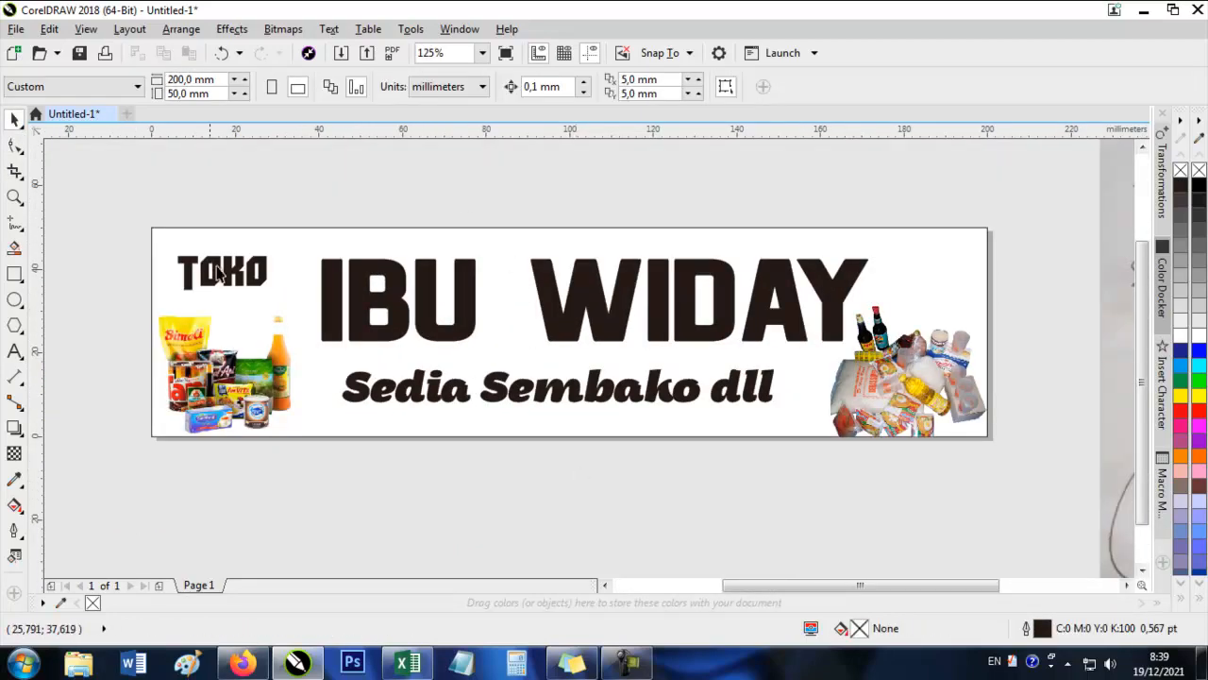
Try red, magenta, orange, pink and pale lilac fills on the banner's background rectangle.
left_click(295, 235)
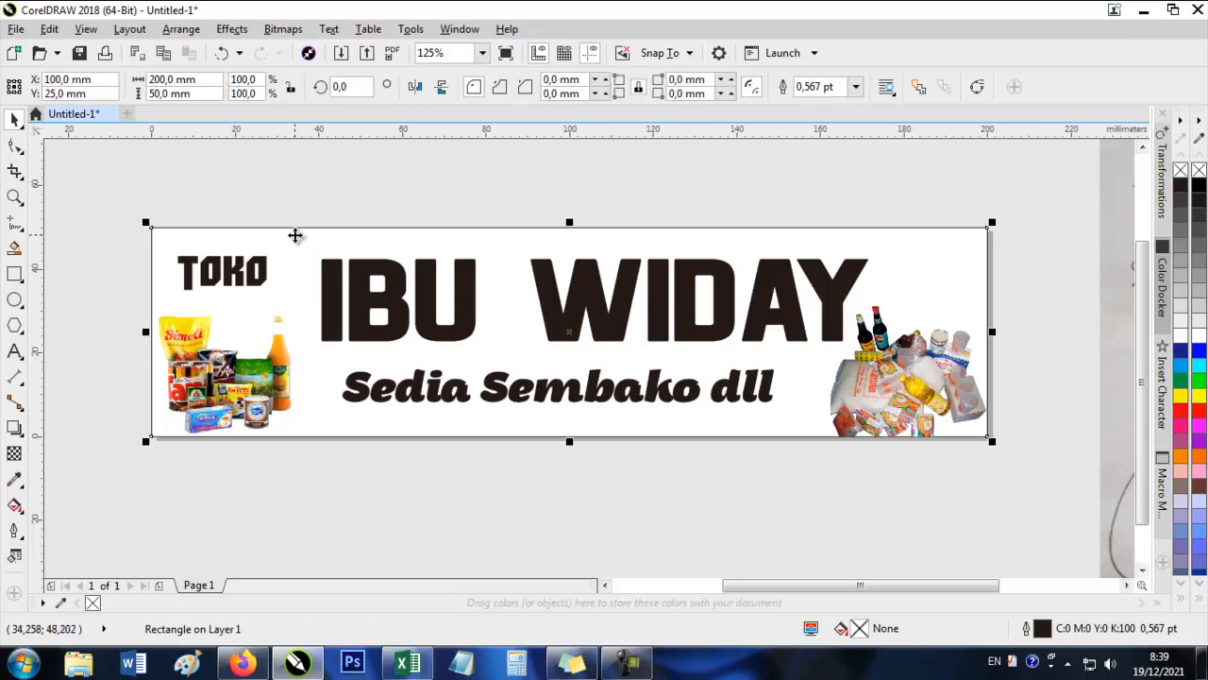
left_click(1183, 411)
left_click(1183, 427)
left_click(1182, 457)
left_click(1182, 471)
left_click(1182, 502)
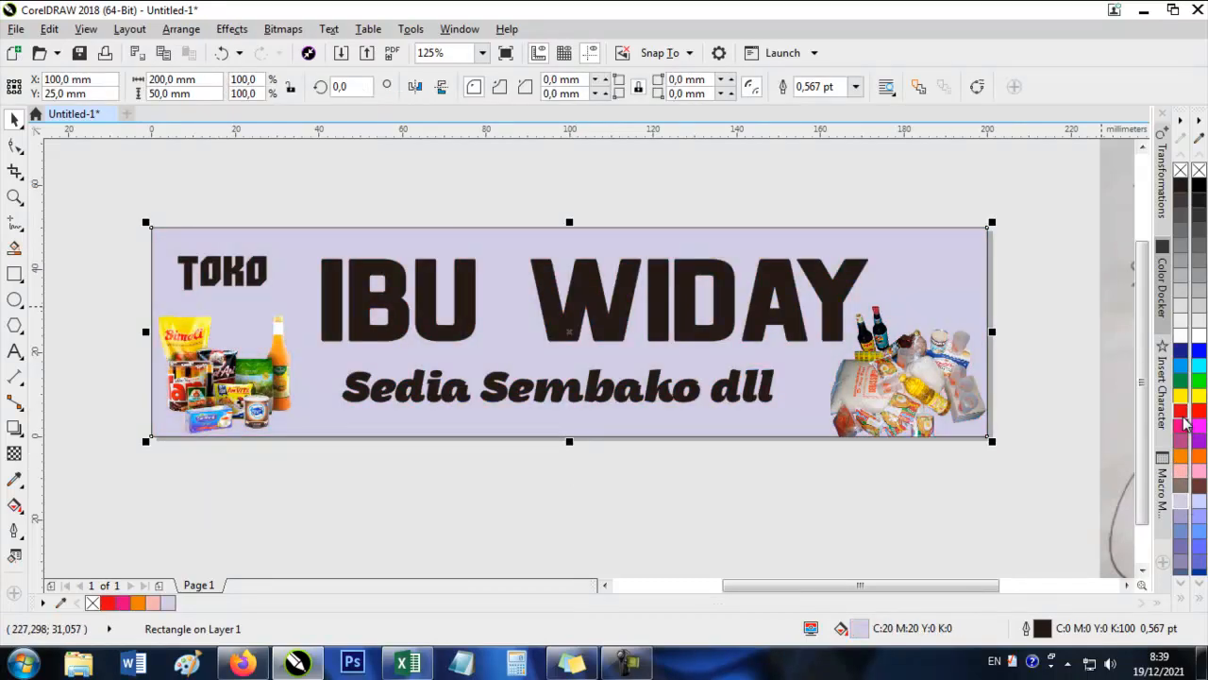
Try green, white and several grey fills on the banner's background rectangle.
left_click(1180, 380)
left_click(1180, 335)
left_click(1182, 324)
left_click(1182, 319)
left_click(1183, 314)
left_click(1185, 309)
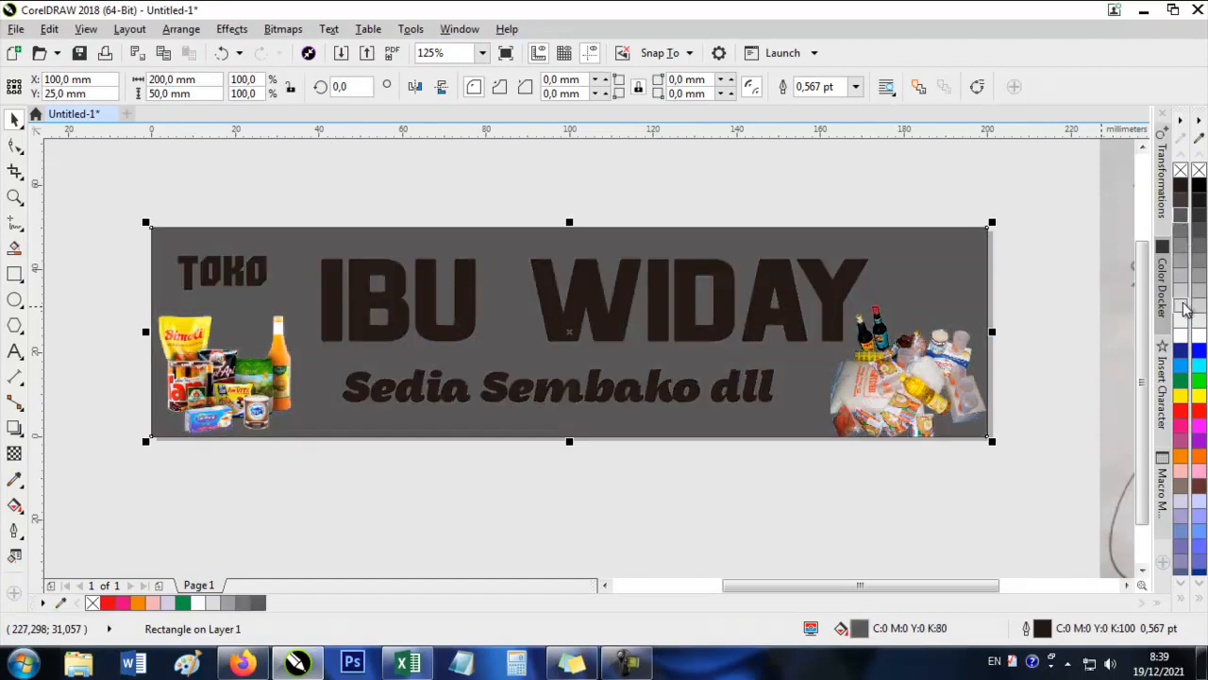
Try blue, dark grey and near-white fills on the banner's background rectangle and undo the last fill.
left_click(1181, 335)
left_click(1180, 219)
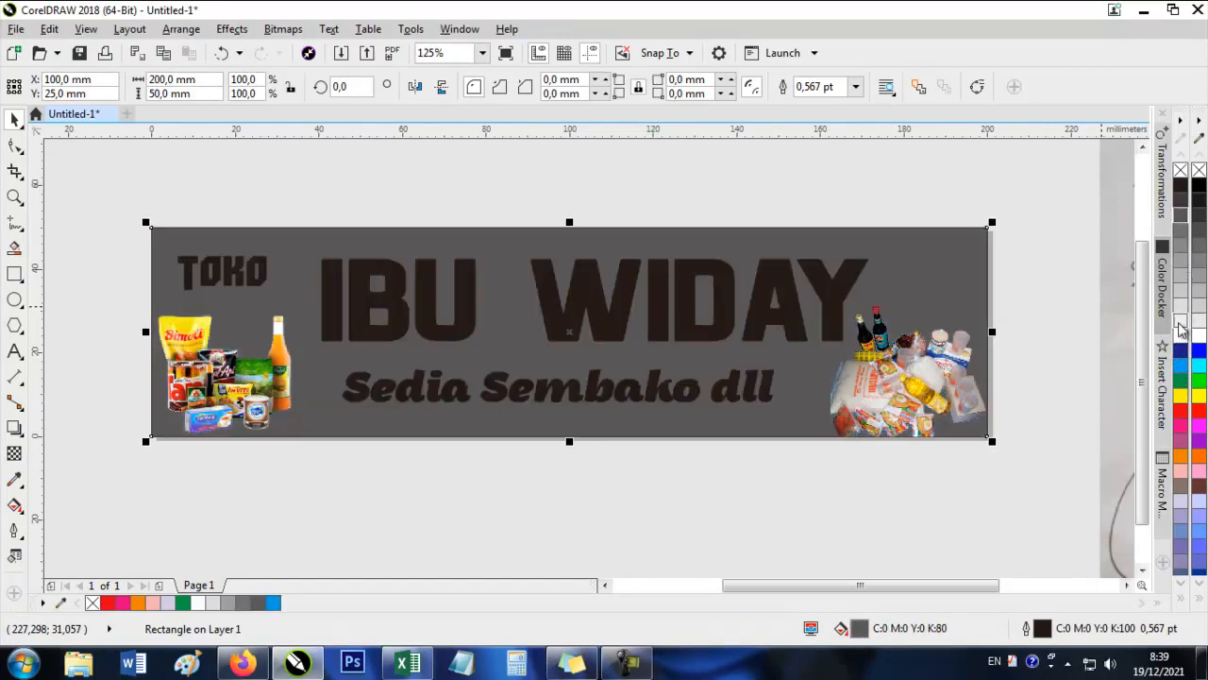
left_click(1181, 327)
left_click(1180, 332)
left_click(497, 497)
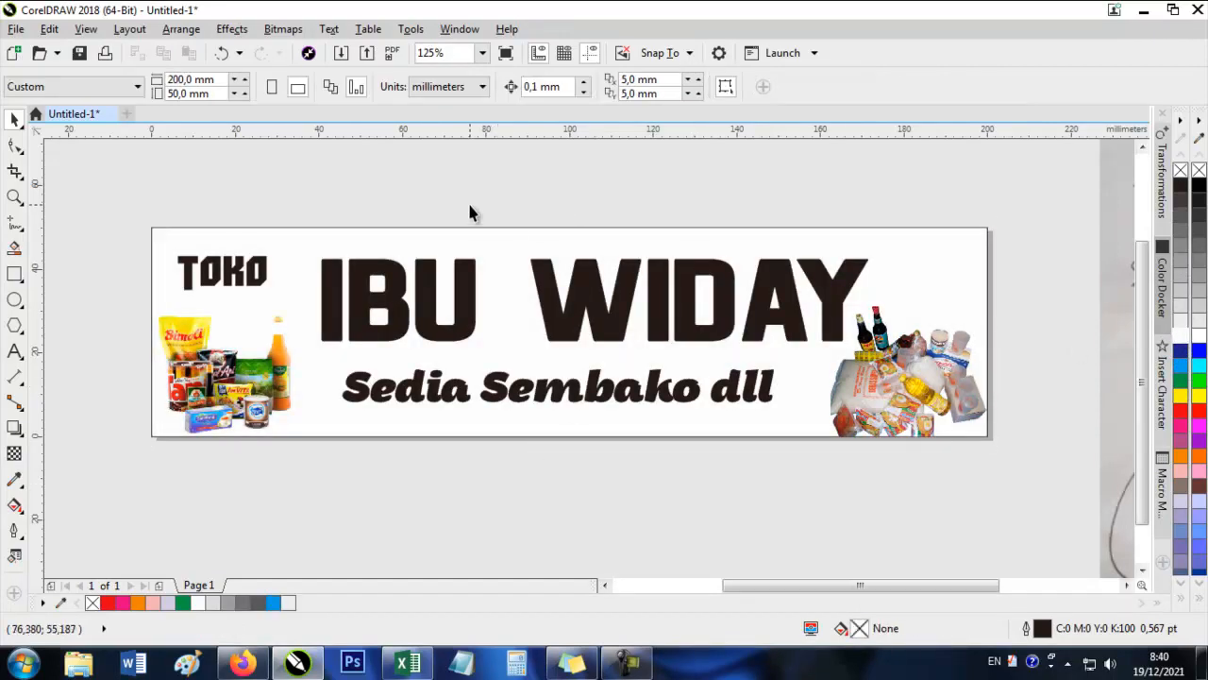
left_click(509, 246)
left_click(477, 545)
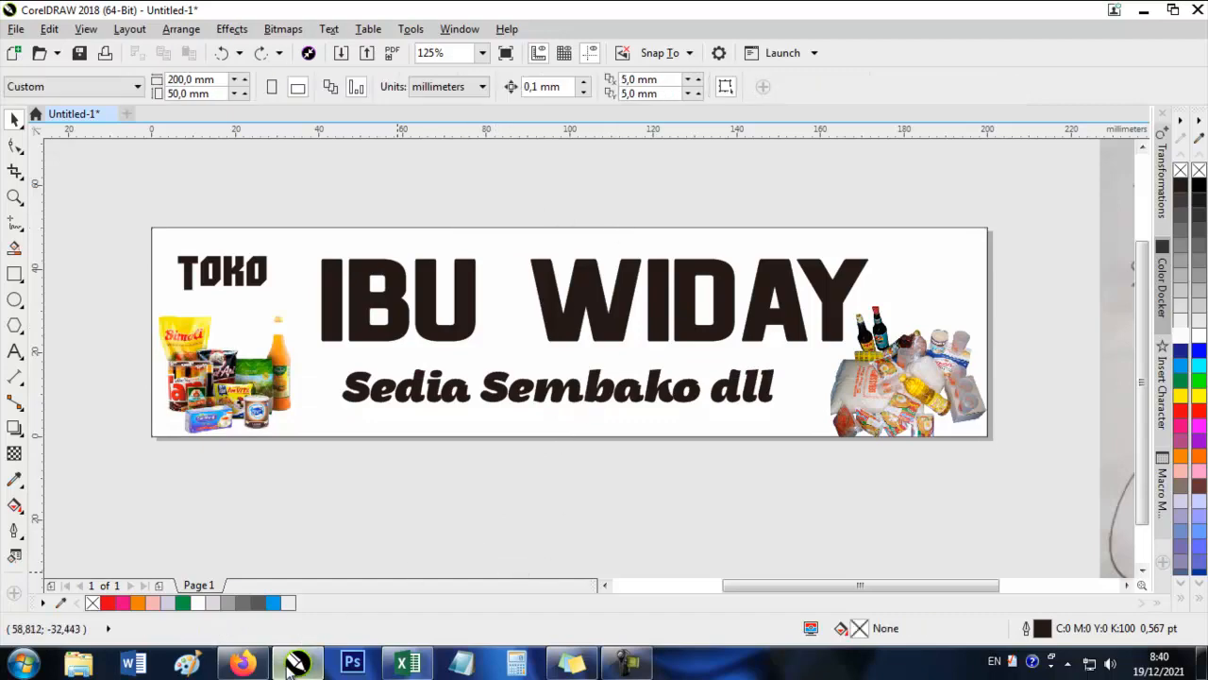
Switch to Firefox, close the remove.bg and Sembilan bahan pokok tabs, and set the reduced browser window beside the banner drawing.
left_click(243, 664)
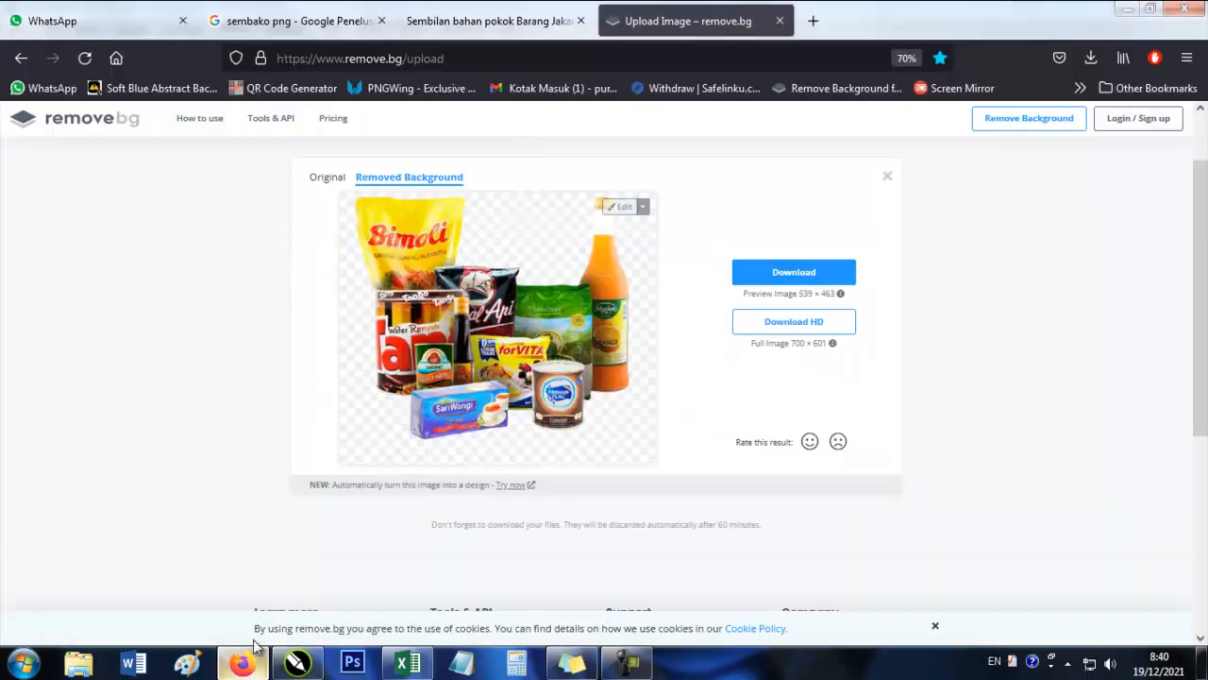
left_click(779, 21)
left_click(581, 21)
double_click(711, 9)
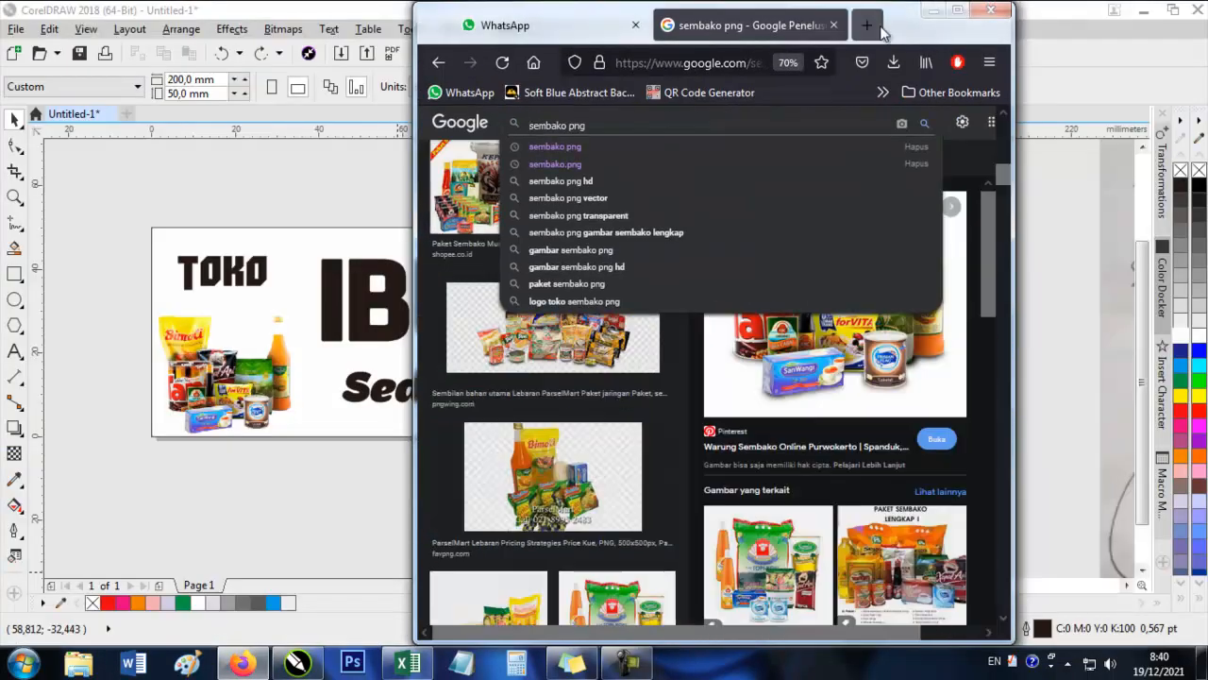
left_click_drag(909, 35, 1101, 35)
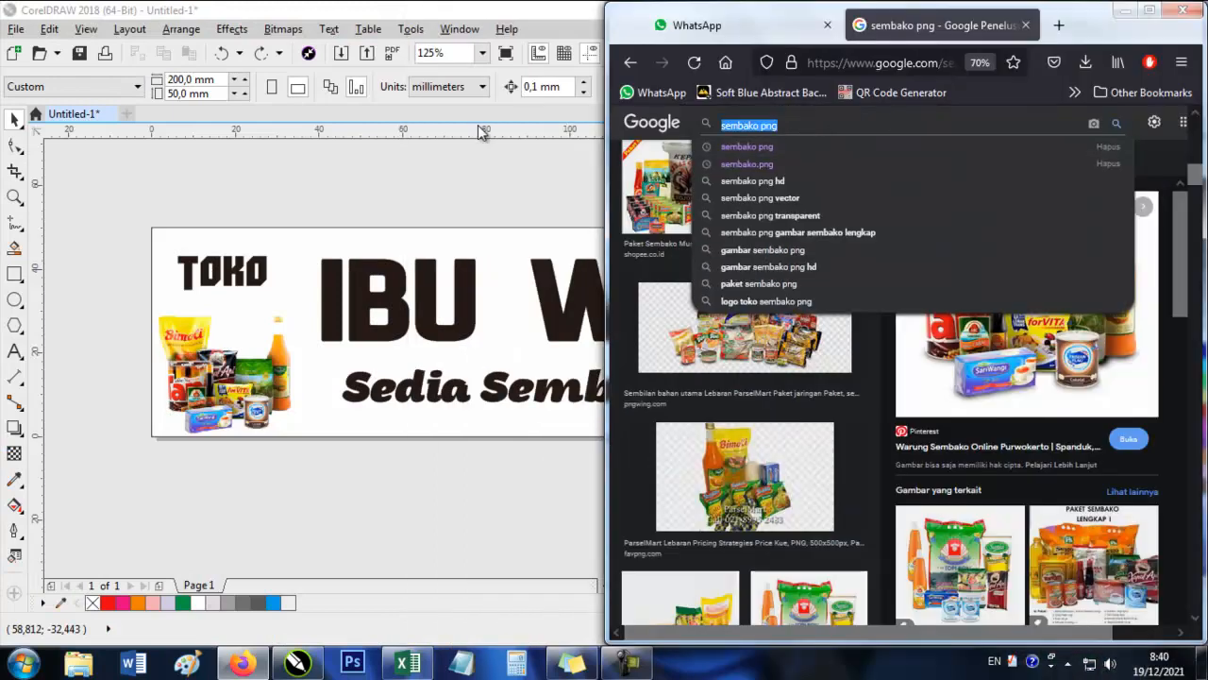
Search Google Images for wallpaper and refine the query to abstract wallpaper.
type("wallpaper")
key("Return")
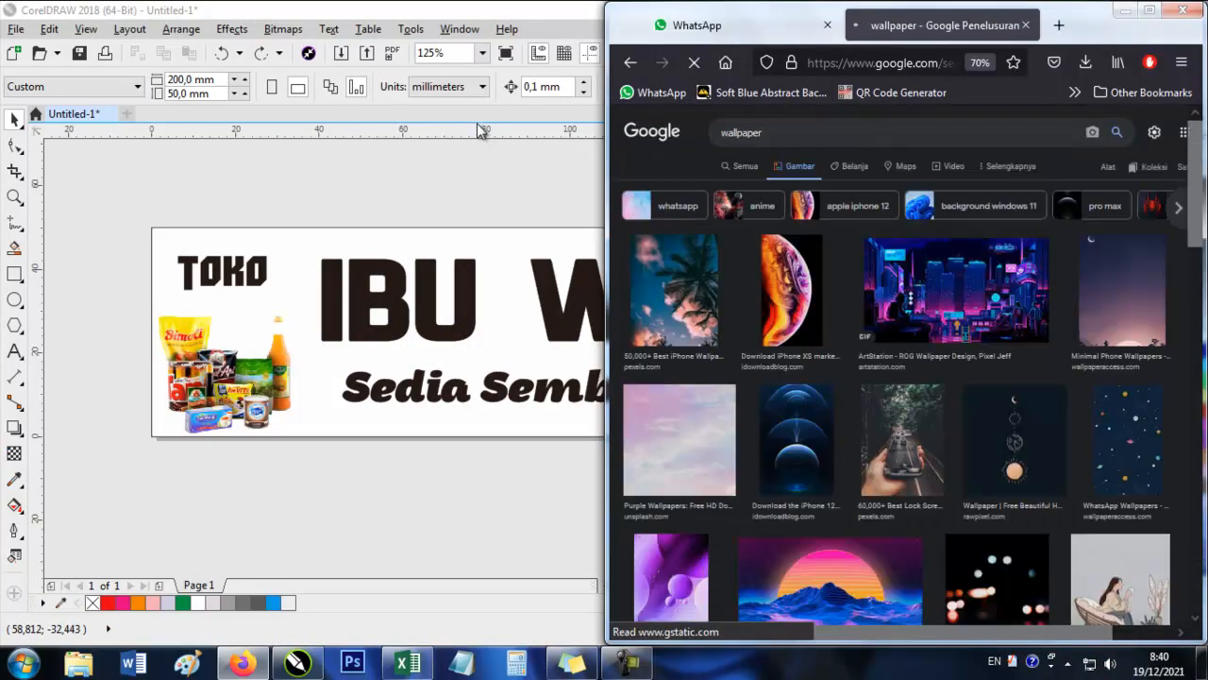
left_click(779, 132)
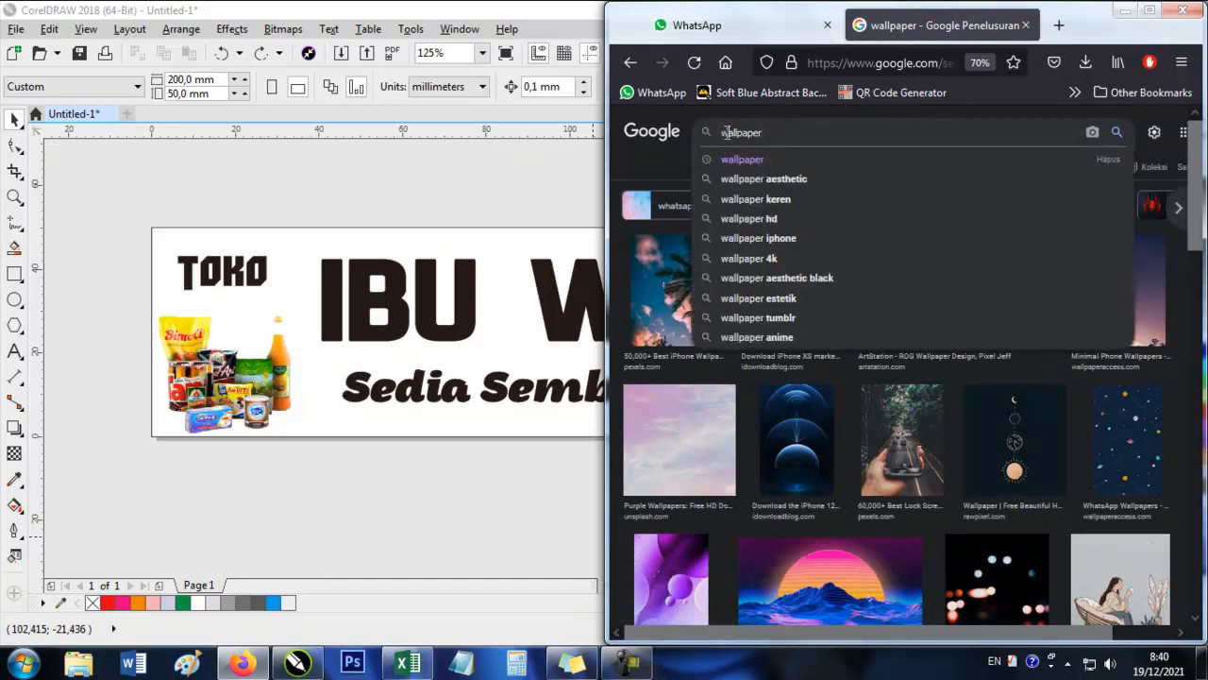
type("bstract")
key("Return")
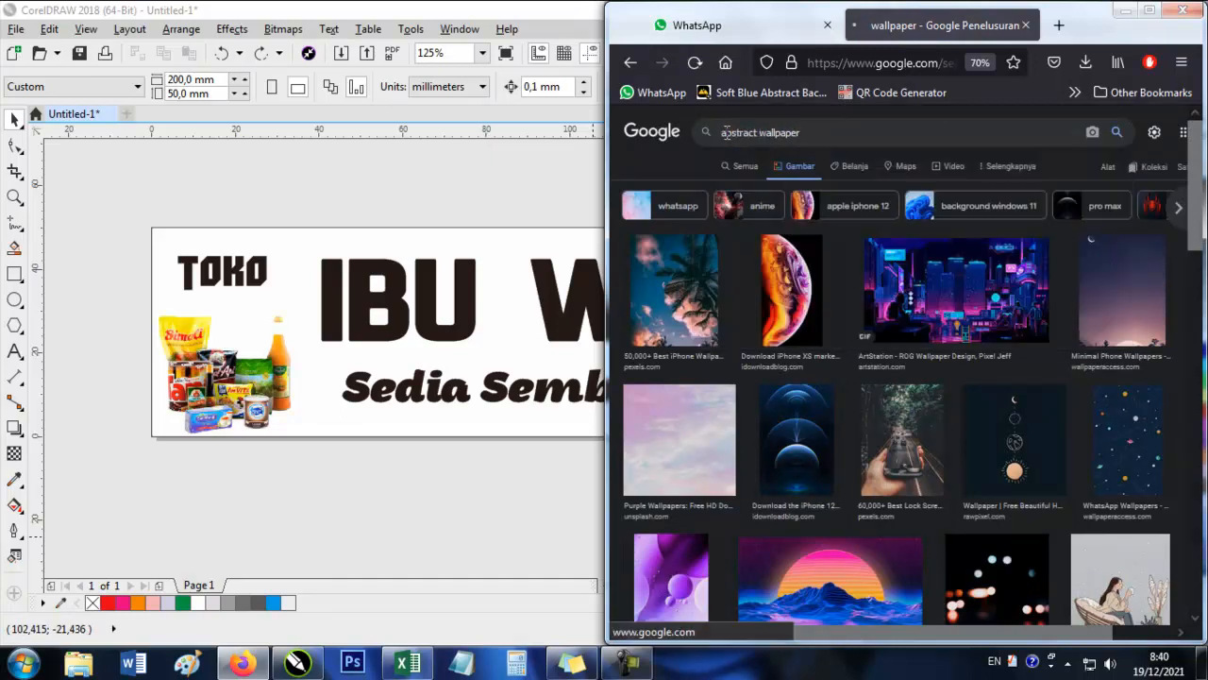
Browse the abstract wallpaper results, previewing the white Freepik wallpaper and the orange-and-blue VectorStock minimalist wallpaper.
scroll(807, 384, "down", 5)
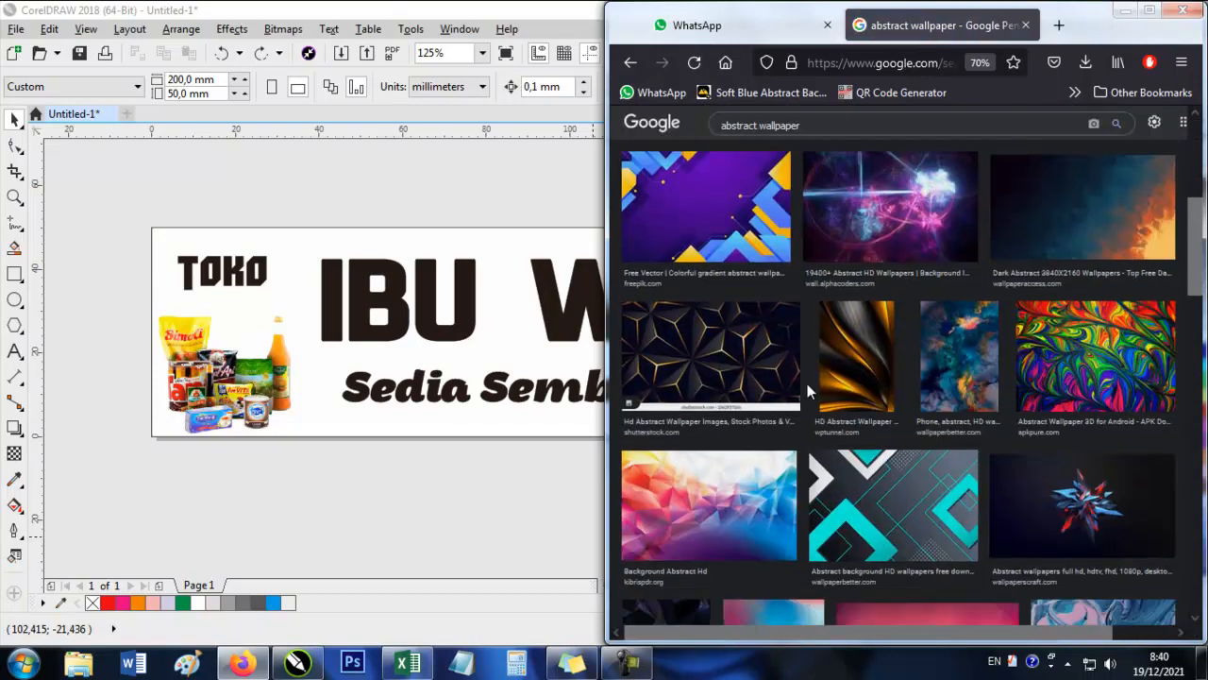
scroll(807, 383, "down", 3)
scroll(942, 304, "down", 2)
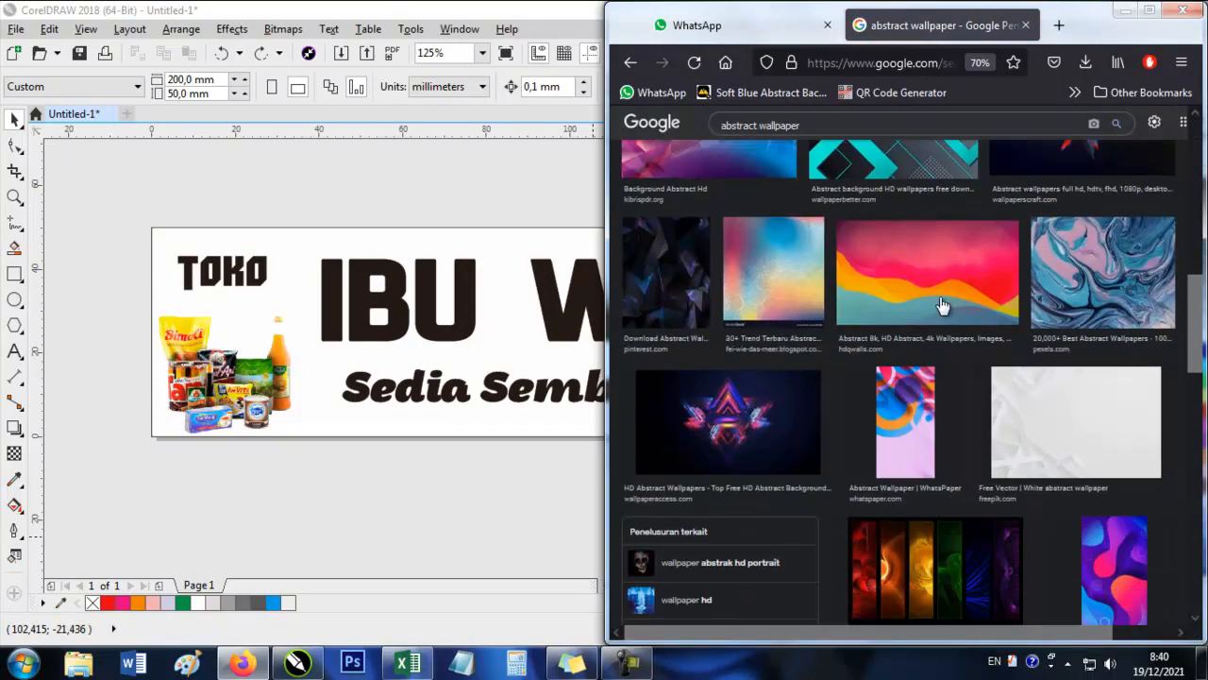
left_click(1014, 443)
scroll(1010, 440, "down", 3)
scroll(817, 507, "down", 5)
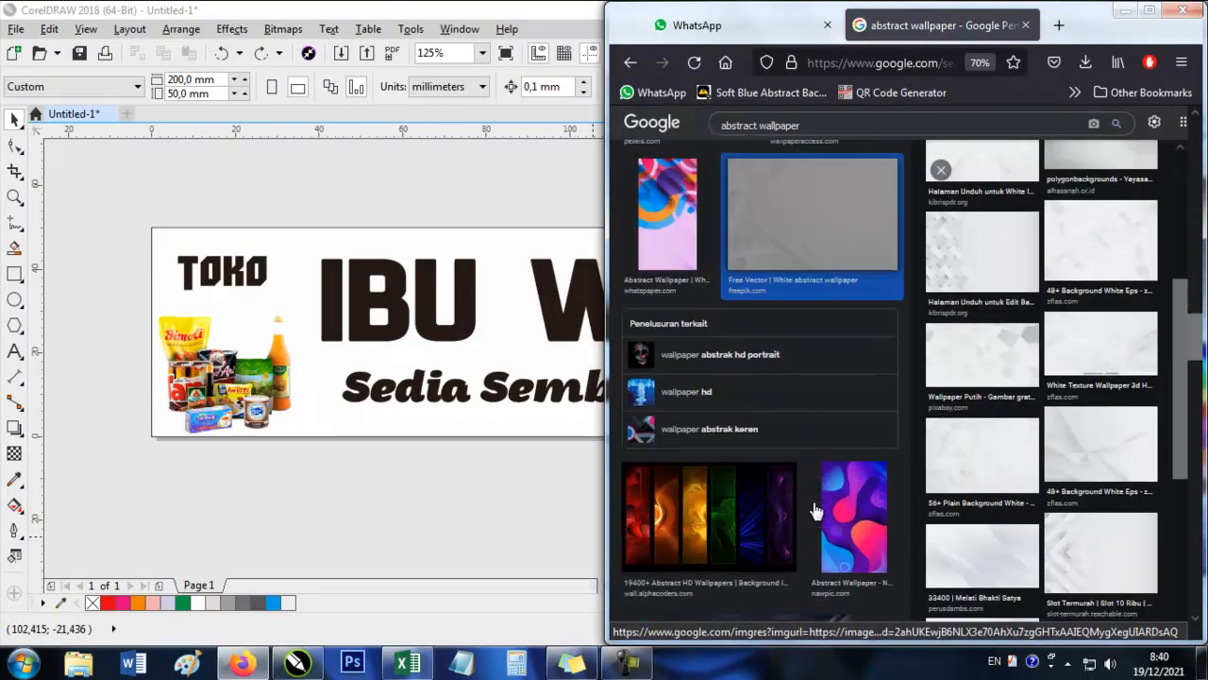
scroll(817, 510, "down", 10)
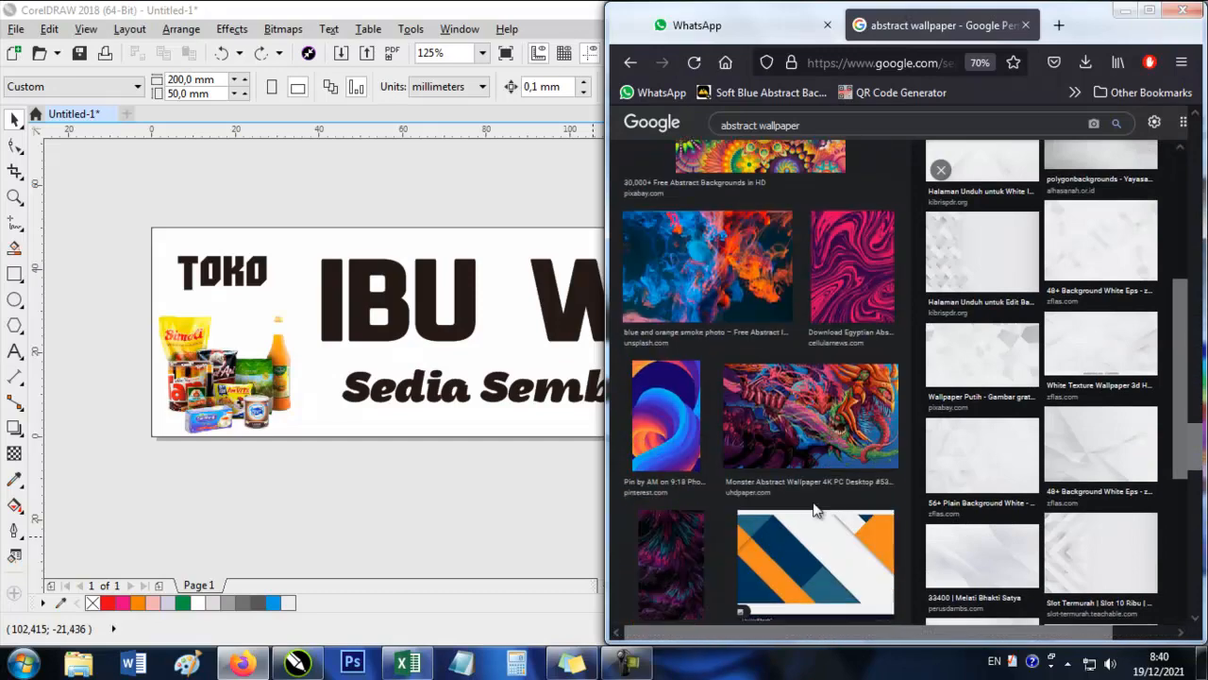
left_click(813, 247)
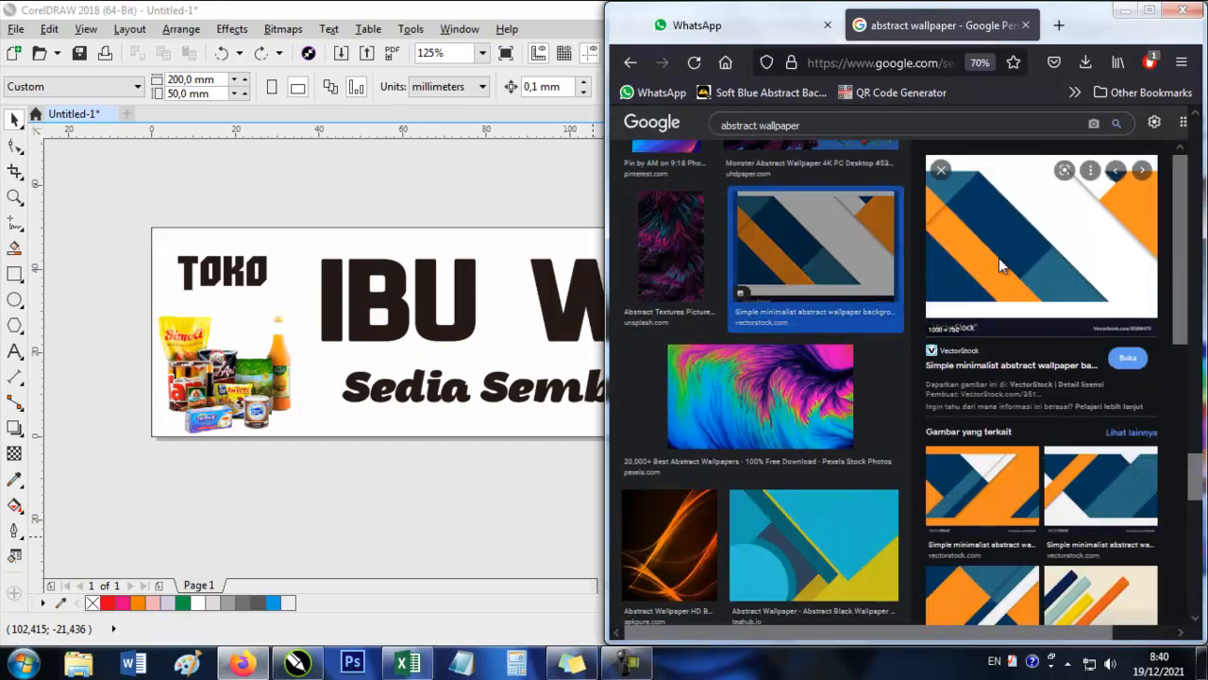
Look further through the wallpaper results and preview the teal, blue and orange geometric Shutterstock image.
scroll(679, 448, "down", 10)
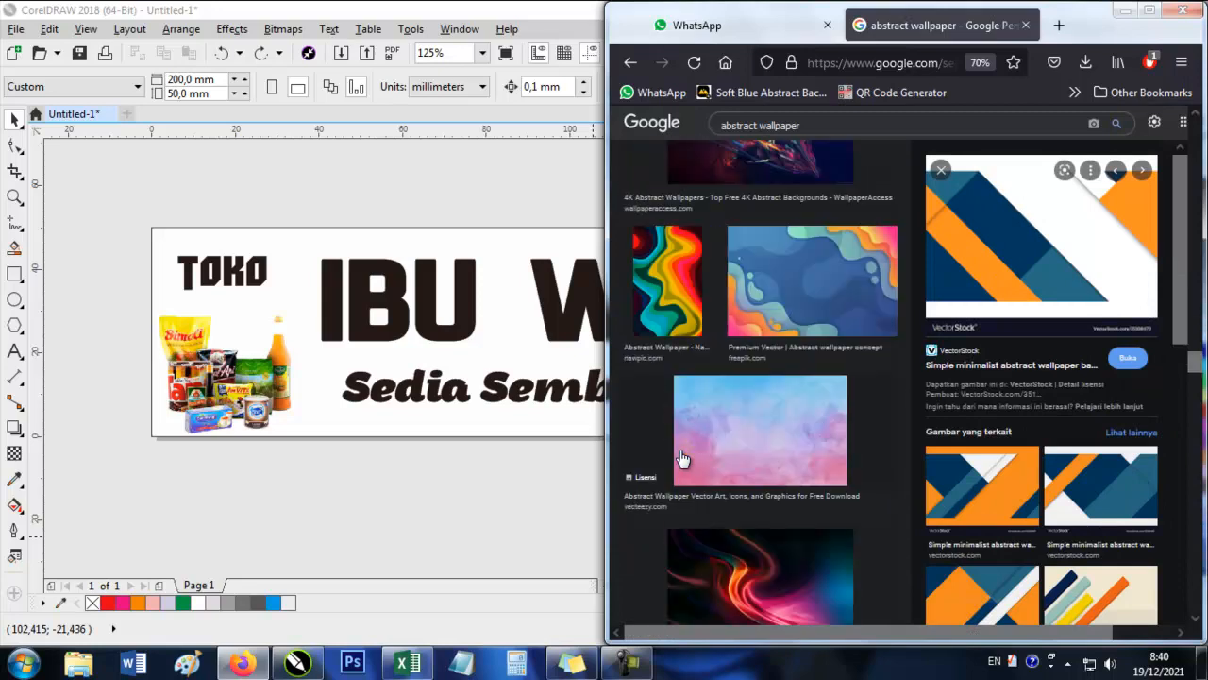
scroll(683, 459, "down", 8)
left_click(785, 226)
scroll(764, 497, "down", 8)
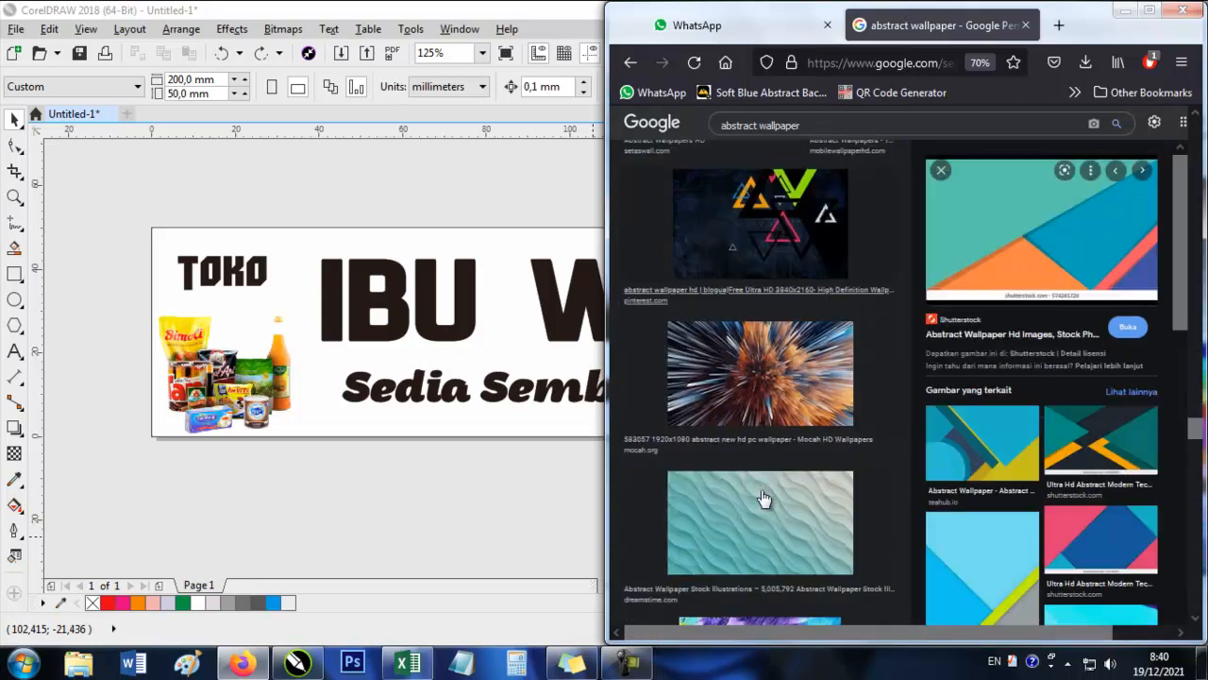
scroll(763, 497, "down", 10)
scroll(761, 507, "up", 1)
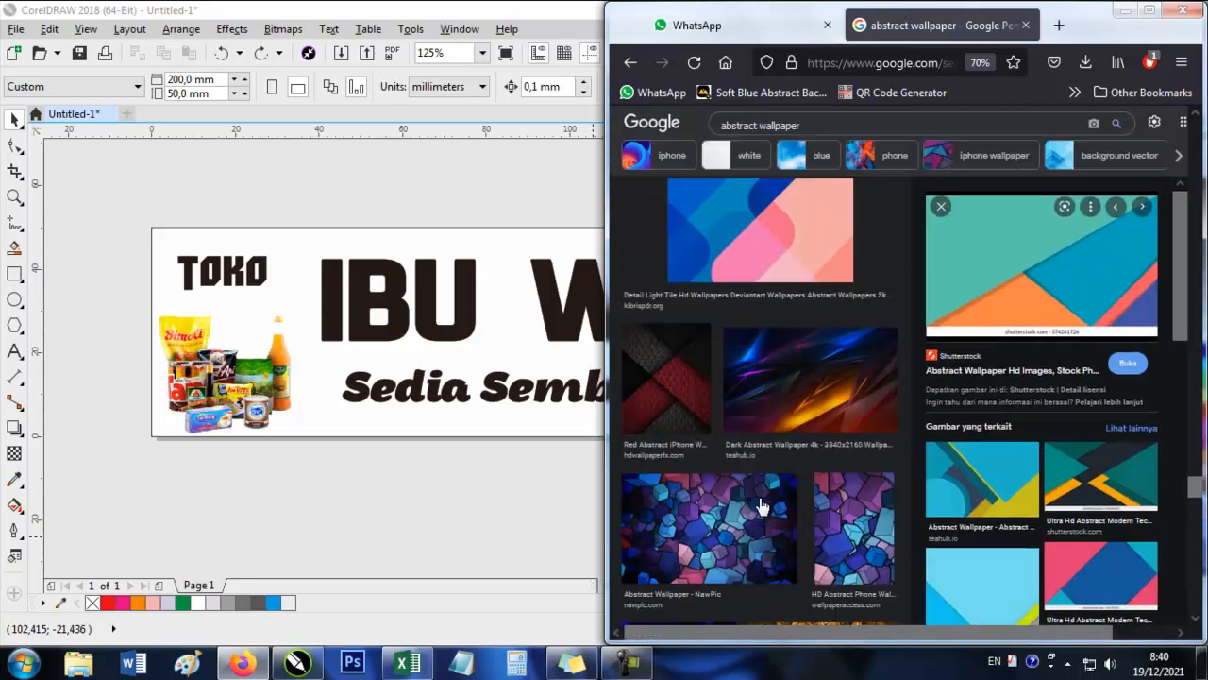
Preview the blue-and-pink abstract wallpaper and open its related multicoloured Vivo wallpaper from kibrispdr.org.
left_click(774, 255)
scroll(827, 533, "down", 5)
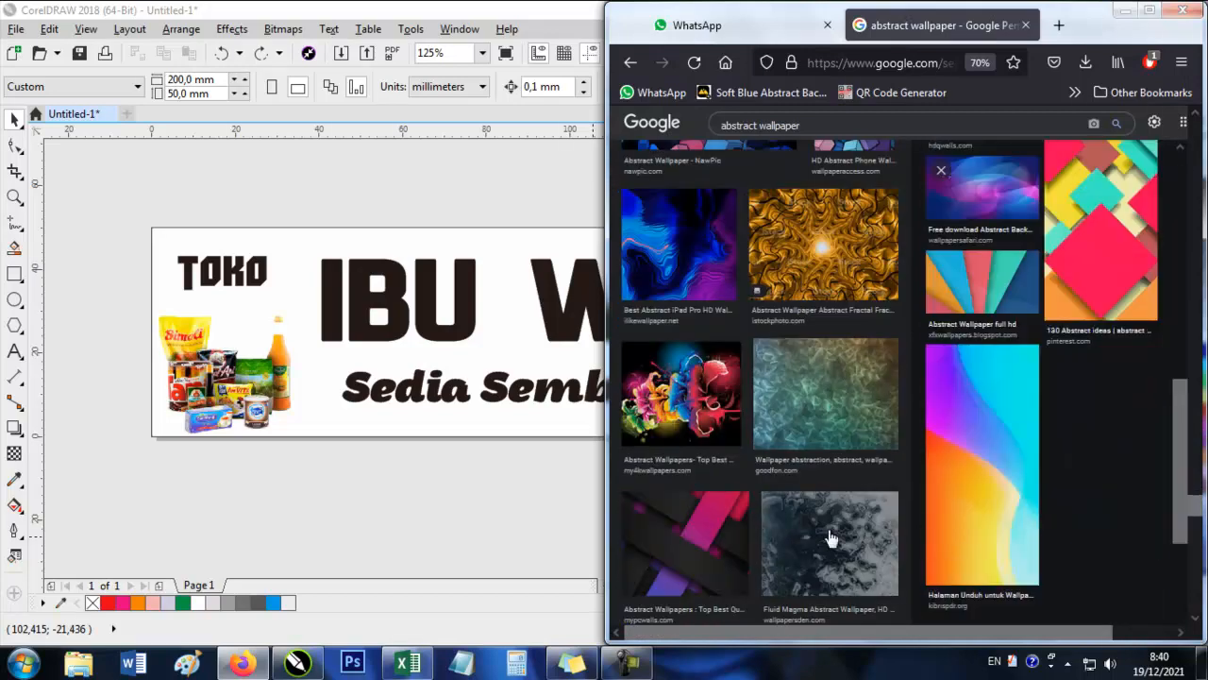
scroll(827, 533, "down", 5)
left_click(971, 494)
scroll(760, 406, "down", 5)
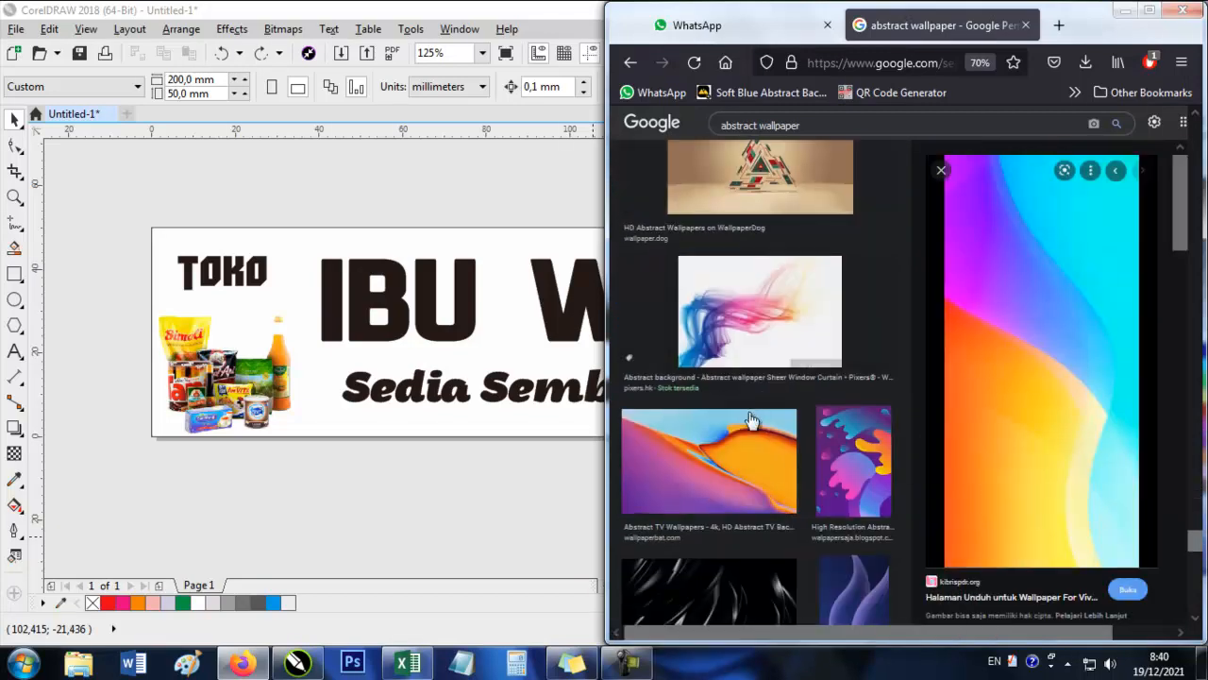
Preview the background.id low-poly mountain wallpaper and examine its related images for a suitable banner background.
scroll(752, 420, "down", 8)
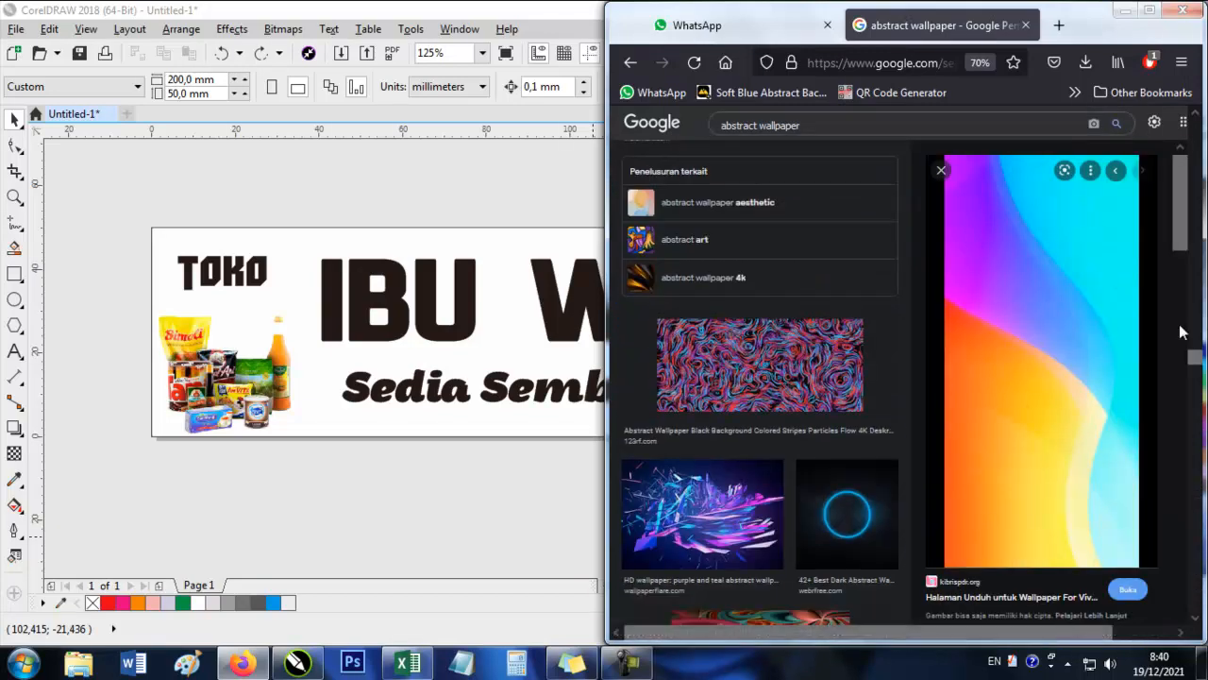
scroll(803, 342, "down", 10)
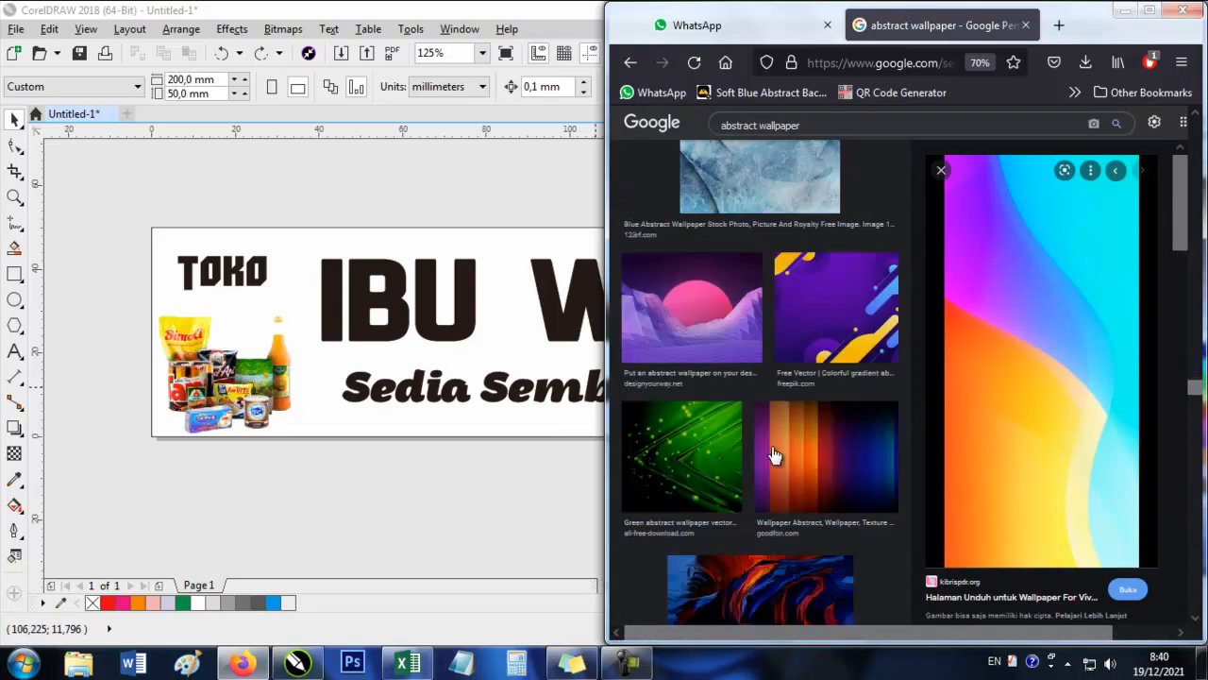
scroll(772, 456, "down", 10)
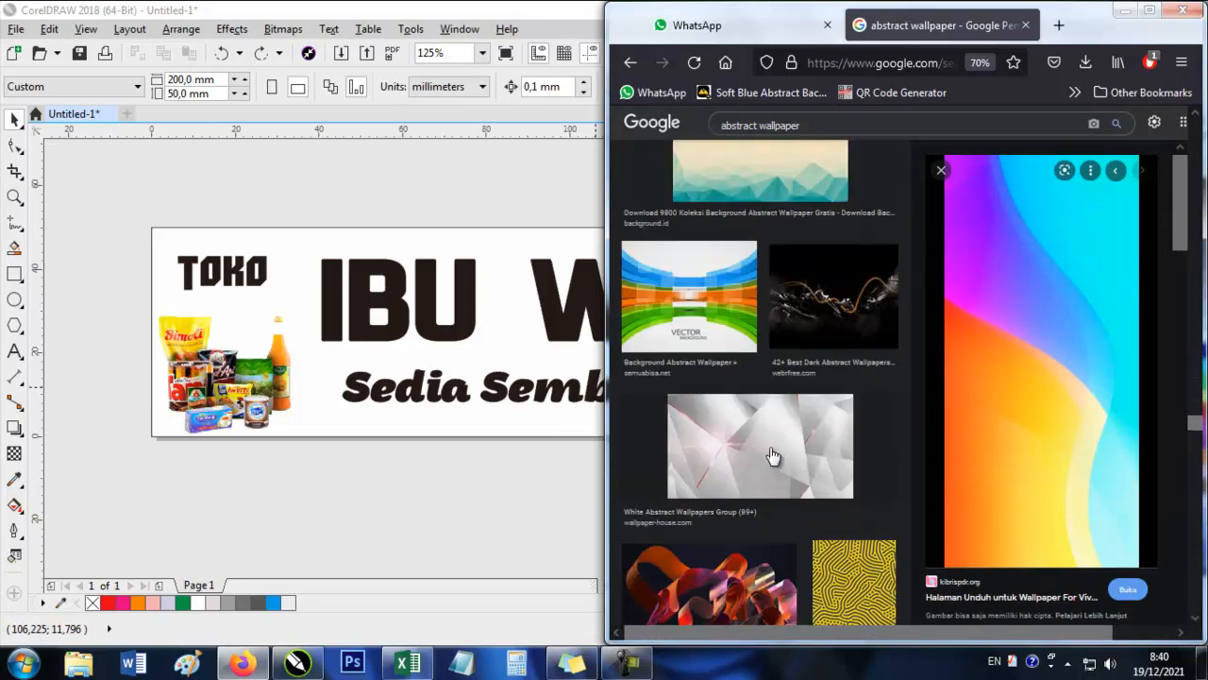
scroll(772, 456, "up", 2)
left_click(768, 326)
scroll(918, 455, "down", 5)
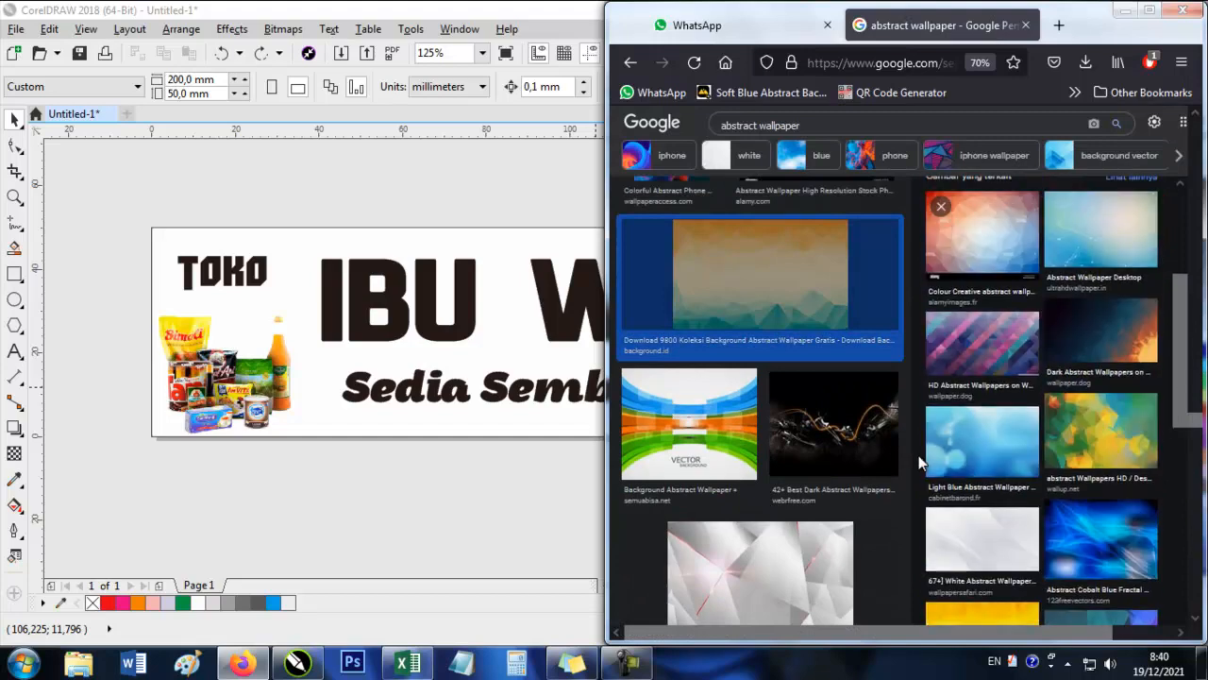
Preview the white abstract wallpaper from WallpaperSafari and look through further wallpaper results for a banner background.
scroll(919, 456, "up", 2)
scroll(918, 458, "down", 6)
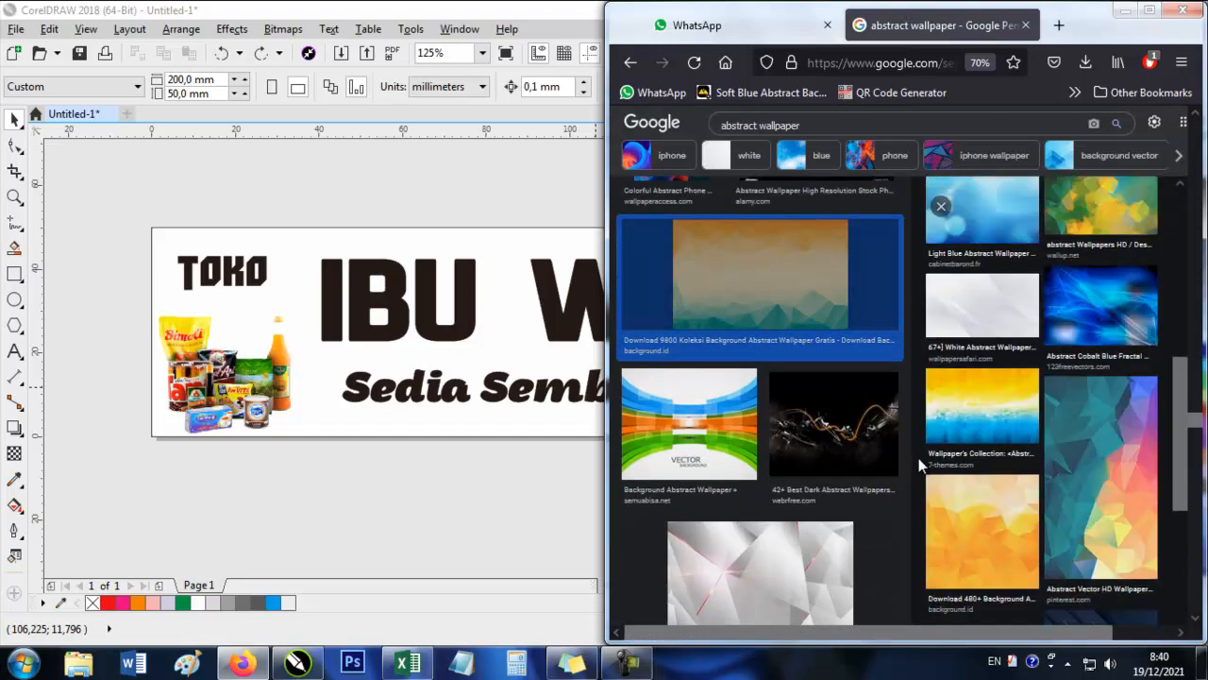
left_click(996, 293)
scroll(996, 294, "down", 2)
scroll(996, 294, "up", 2)
scroll(713, 417, "down", 5)
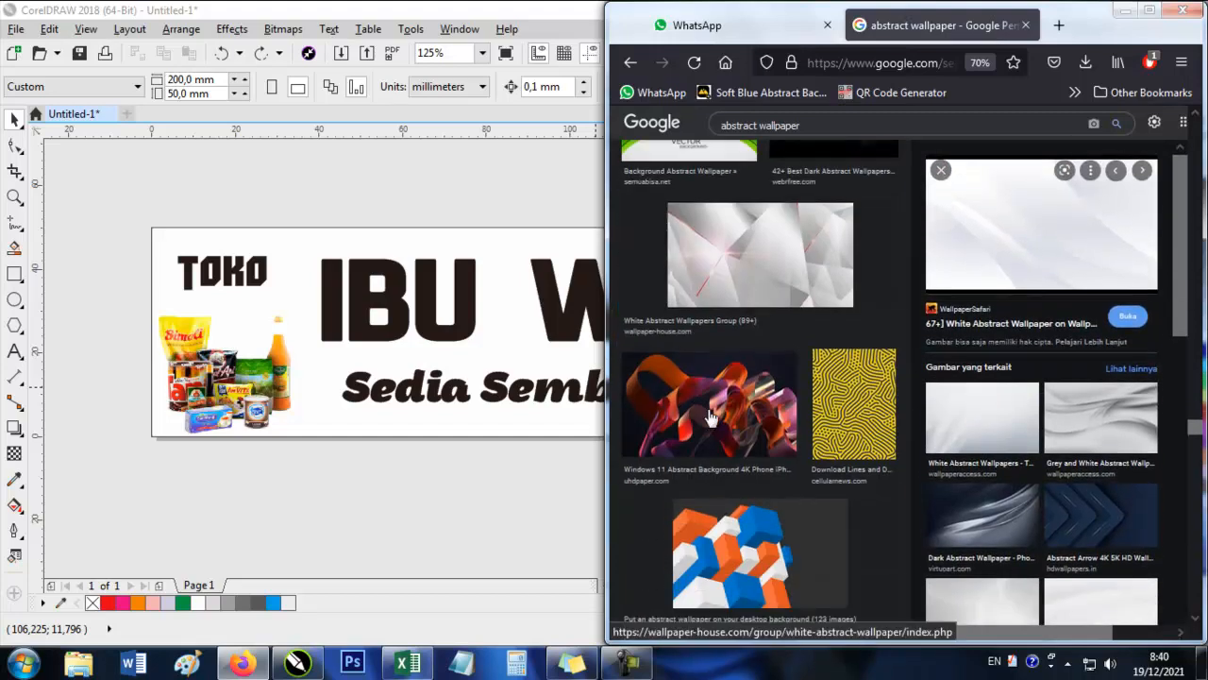
scroll(713, 417, "down", 20)
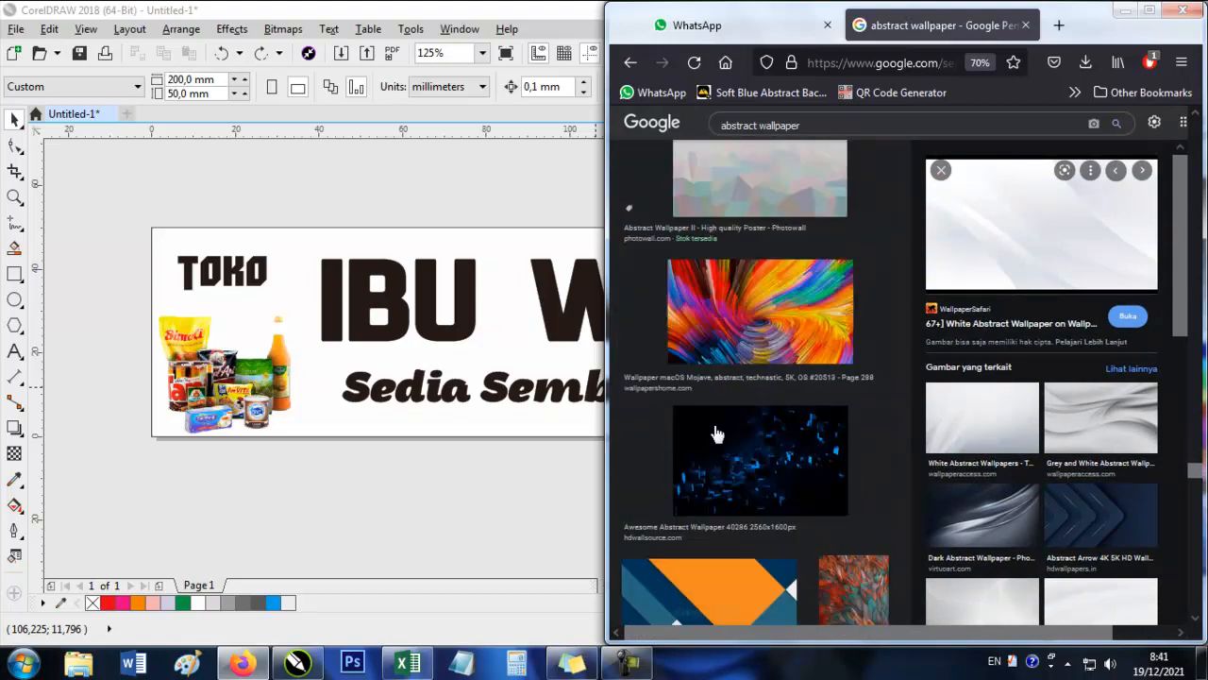
scroll(715, 433, "down", 20)
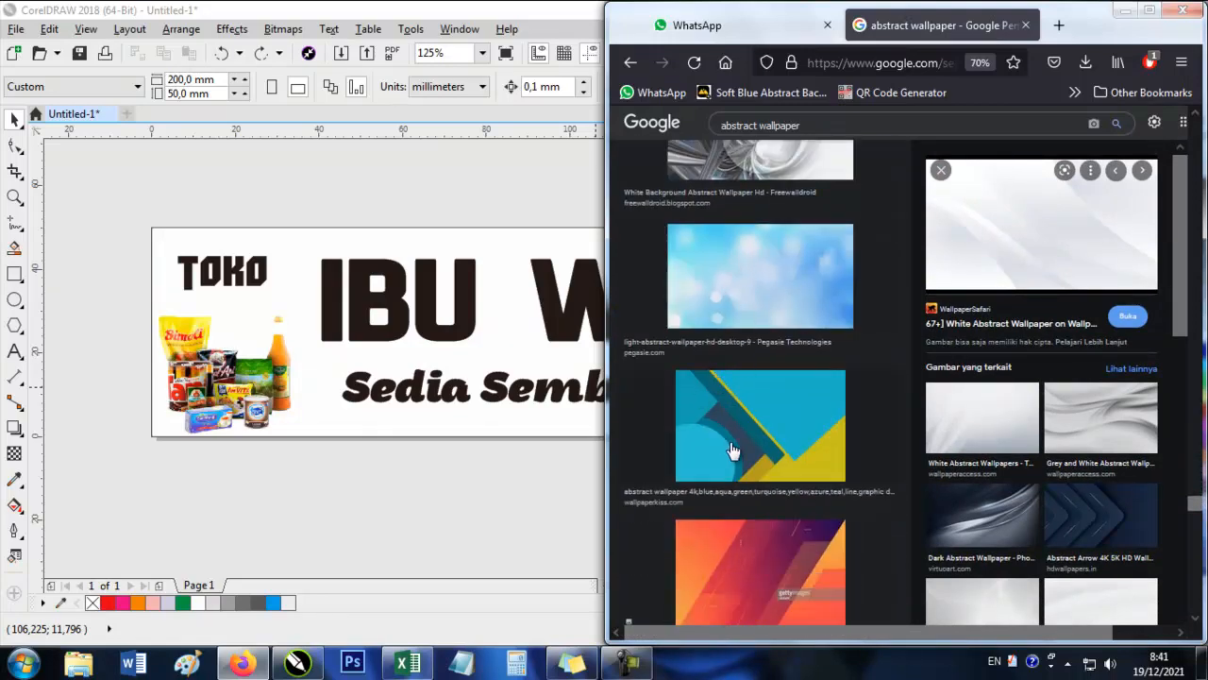
Bring the white WallpaperSafari wallpaper into the CorelDRAW document, scale it to about 136 × 76 mm and place it below the banner.
left_click_drag(1039, 236, 421, 513)
scroll(494, 388, "down", 5)
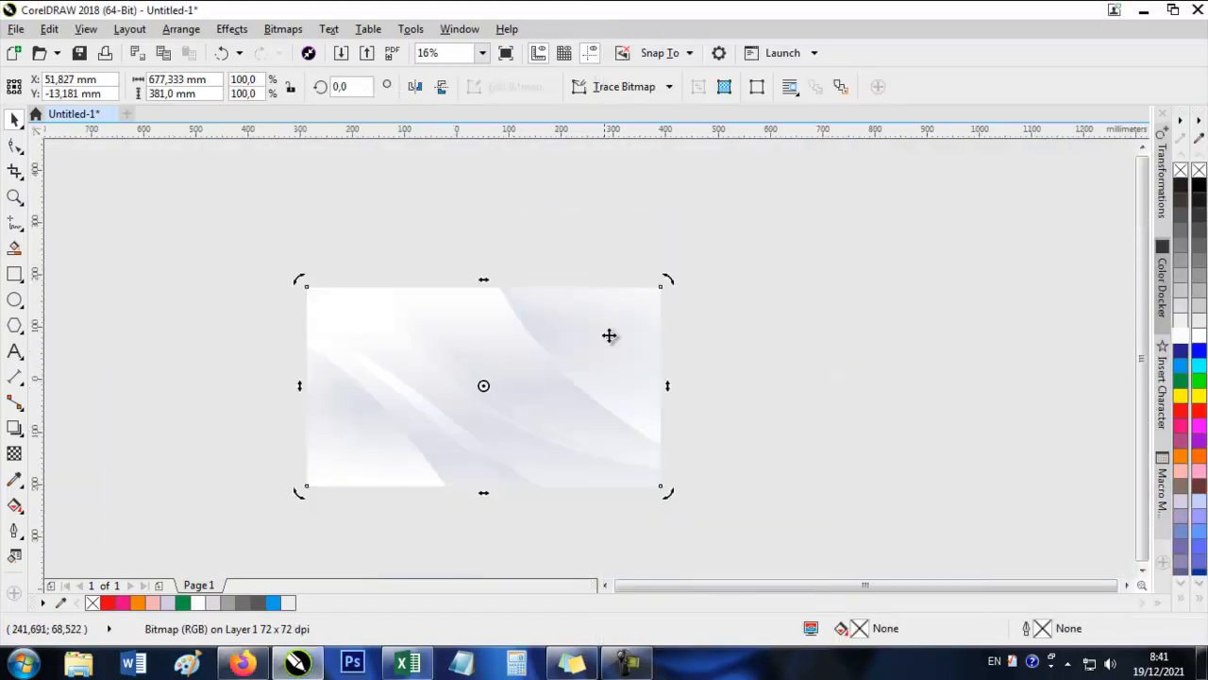
scroll(723, 227, "up", 2)
scroll(755, 198, "down", 1)
left_click_drag(768, 185, 464, 351)
scroll(407, 424, "up", 1)
left_click_drag(501, 303, 571, 263)
left_click_drag(496, 325, 582, 453)
PowerClip the white wallpaper inside the 200 × 50 mm banner rectangle and fit the contents so they fill the frame.
right_click(651, 415)
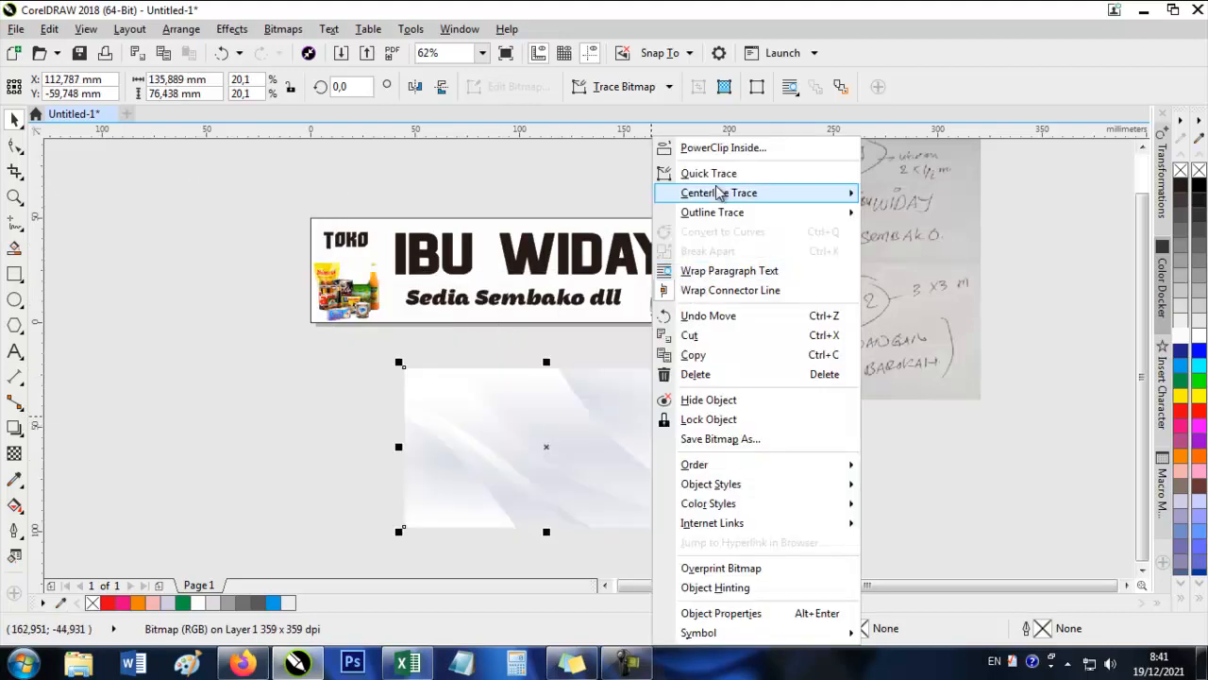
left_click(694, 141)
left_click(687, 229)
right_click(687, 229)
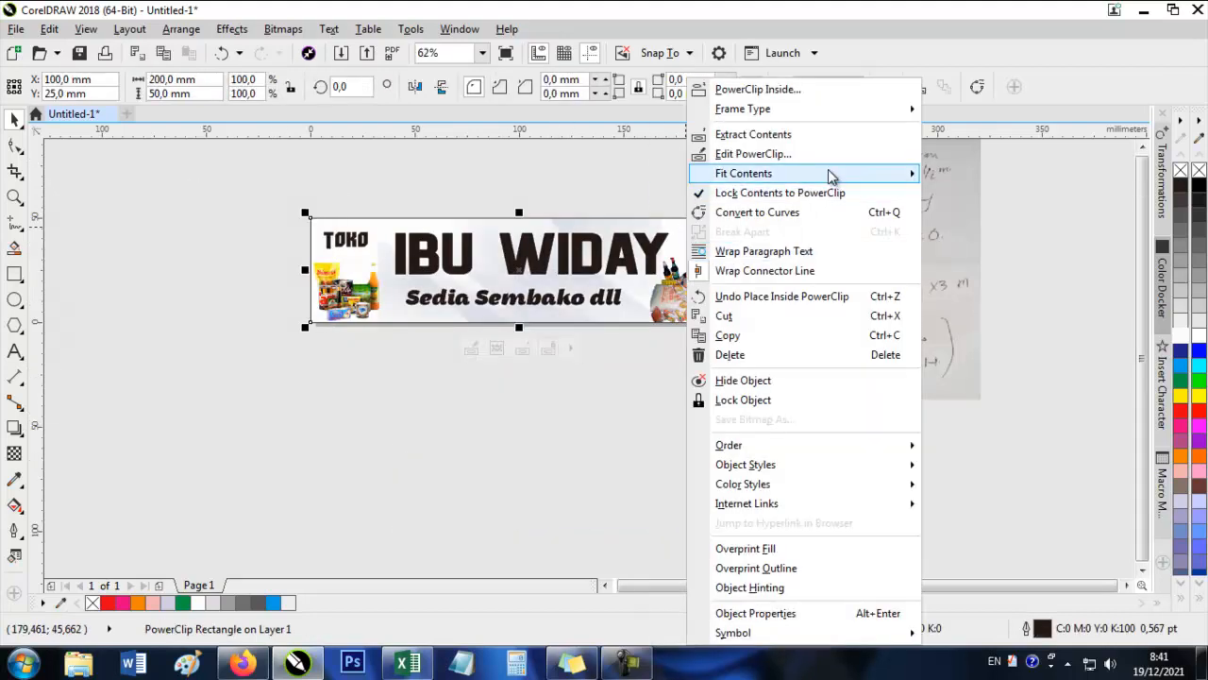
mouse_move(833, 173)
left_click(935, 216)
scroll(447, 244, "up", 1)
key("Escape")
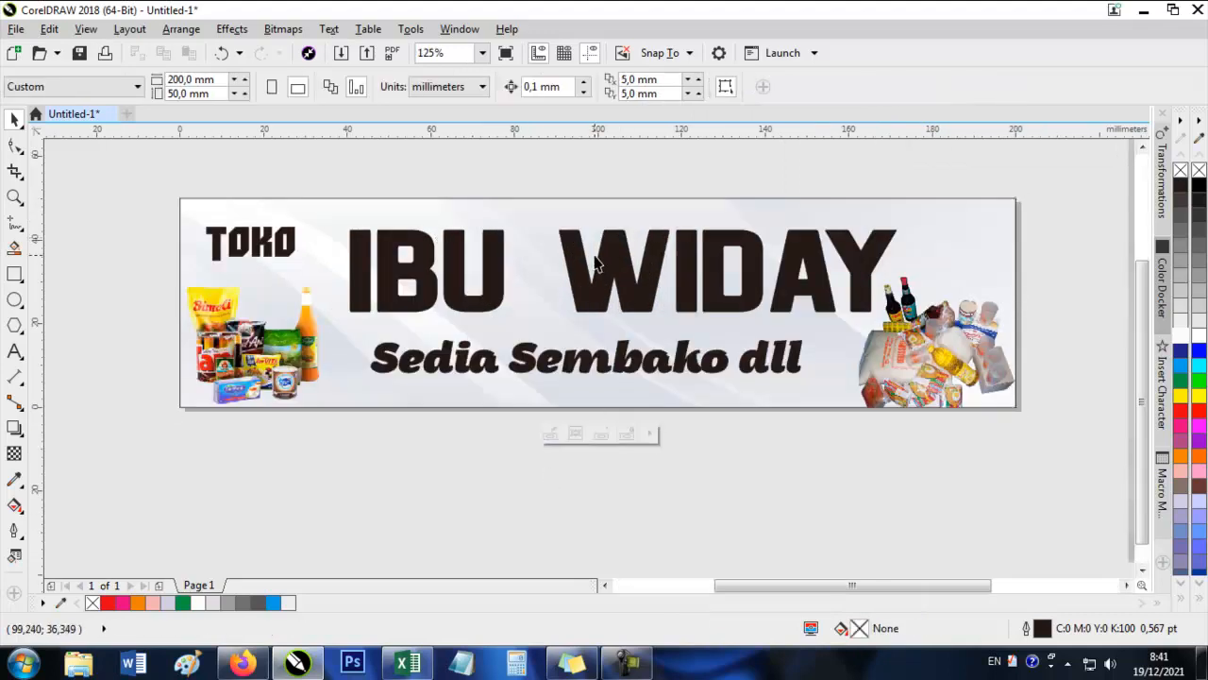
Shrink the IBU WIDAY text to about 119 mm wide, raise it slightly and fill it with red.
left_click(597, 264)
left_click_drag(904, 227, 879, 221)
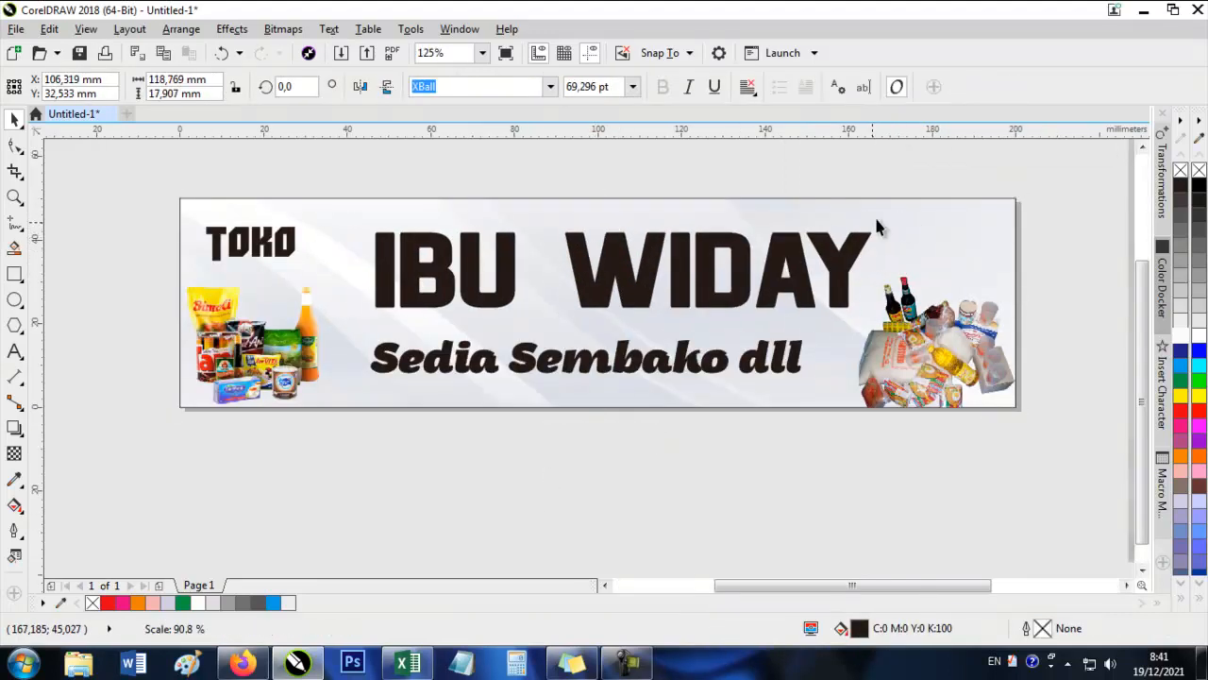
left_click(1182, 397)
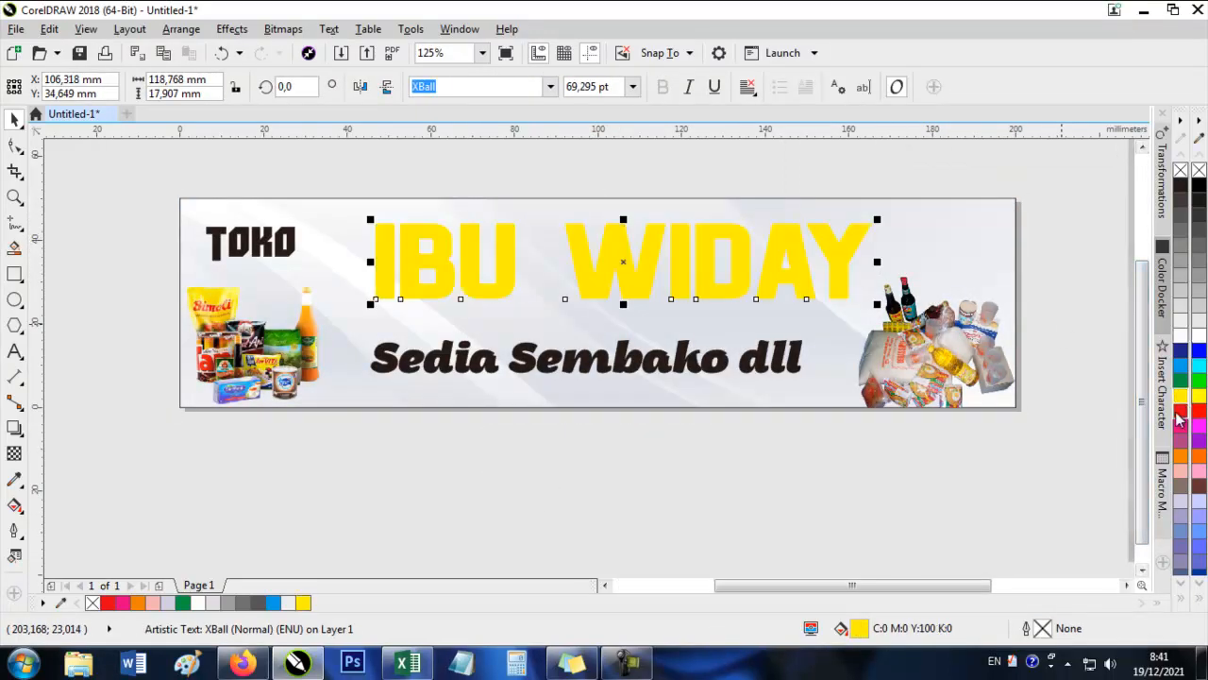
left_click(1182, 410)
Give the IBU WIDAY text a white 4 pt outline with rounded corners, placed behind the fill.
right_click(1192, 335)
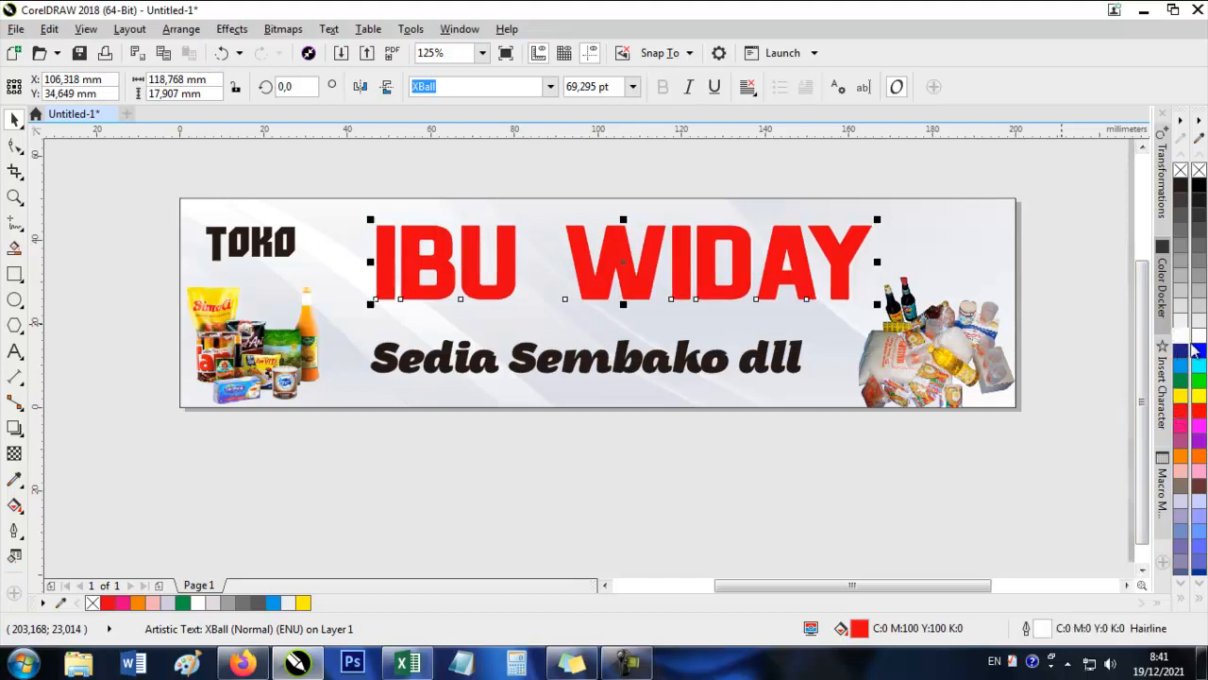
double_click(1025, 628)
left_click(490, 212)
left_click(496, 340)
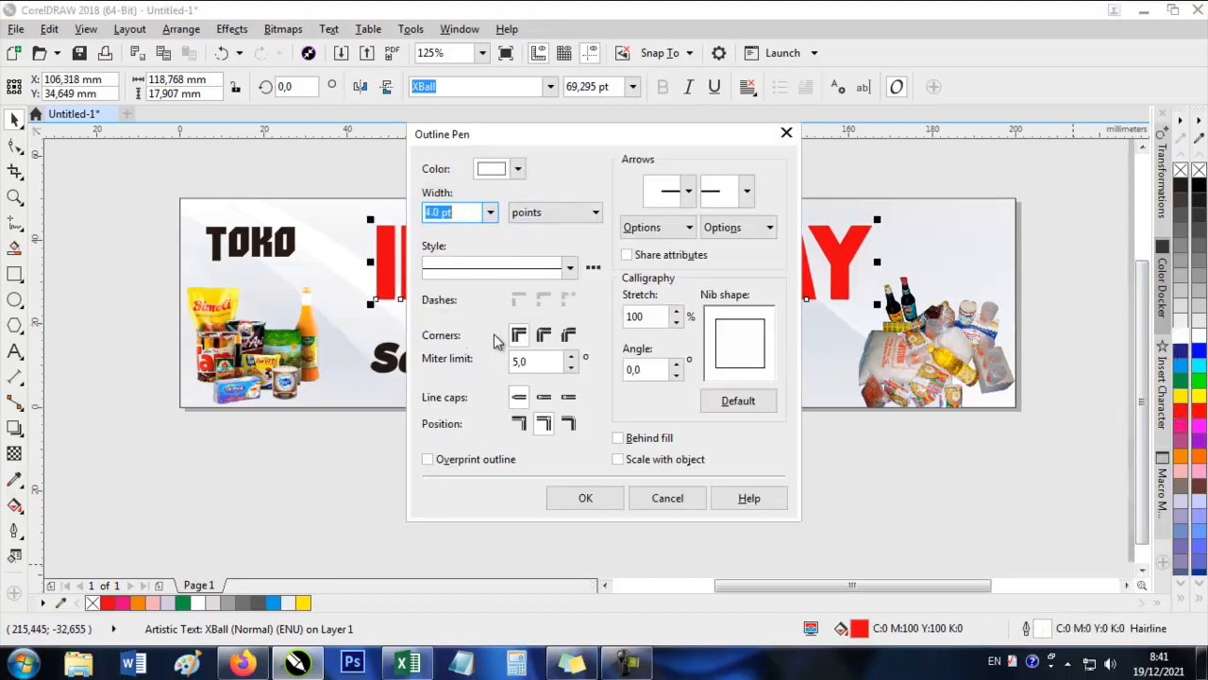
left_click(585, 497)
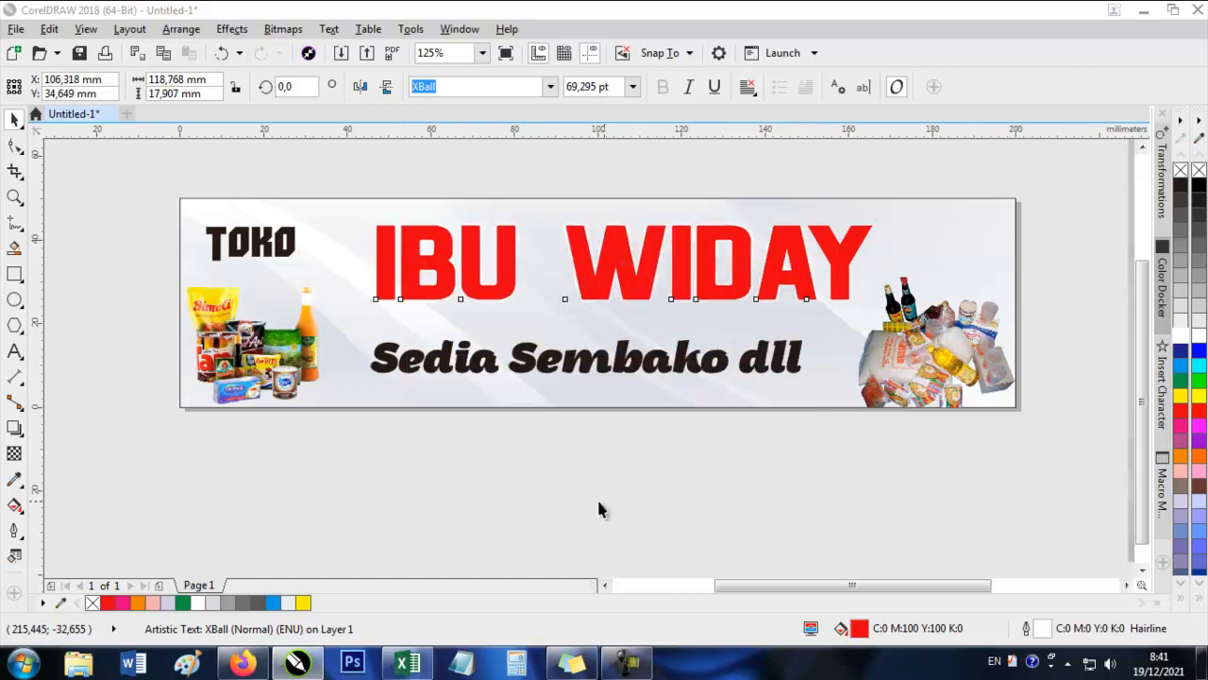
Place an offset copy of IBU WIDAY behind the red text as a shadow, with black fill and black outline.
scroll(855, 248, "up", 4)
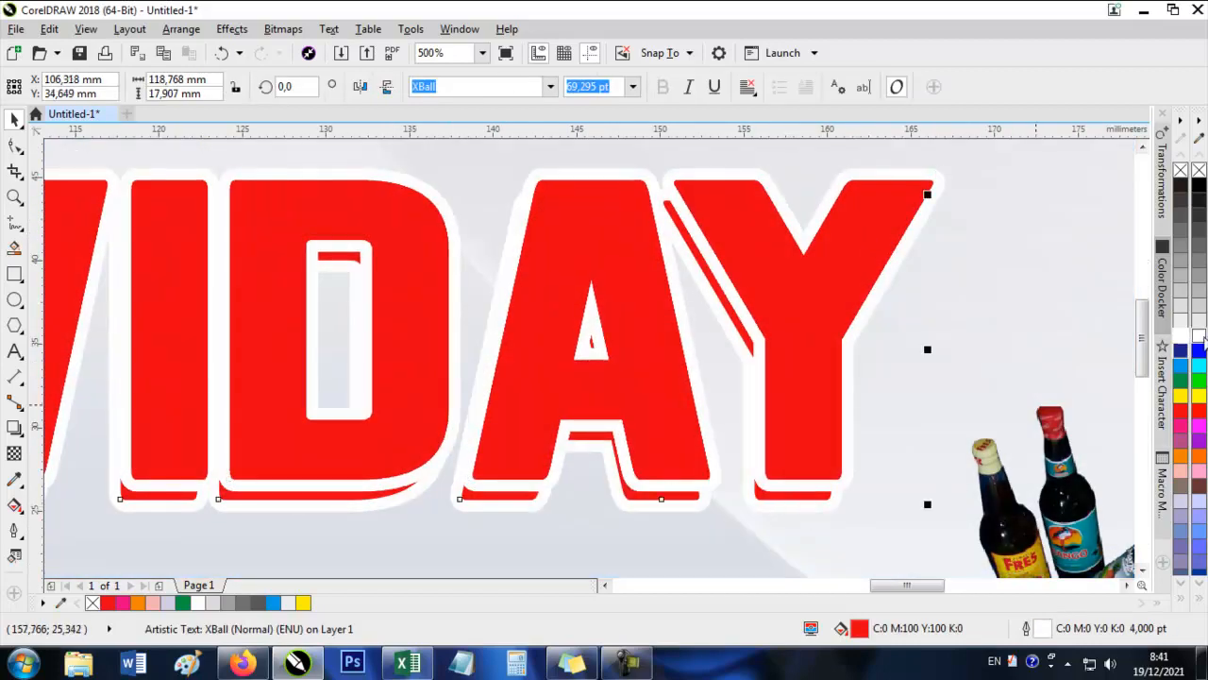
left_click(1199, 184)
right_click(1199, 184)
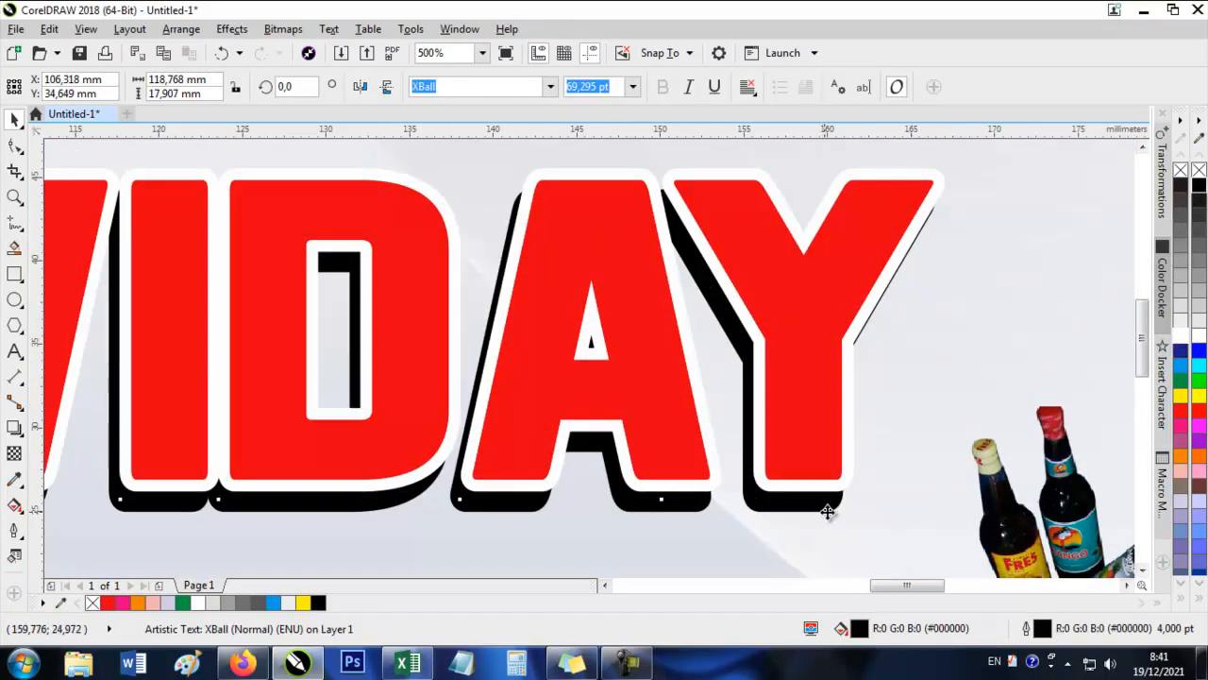
left_click_drag(827, 511, 860, 512)
Change the outline width of the black shadow copy and nudge the red IBU WIDAY text into place over it.
double_click(1041, 629)
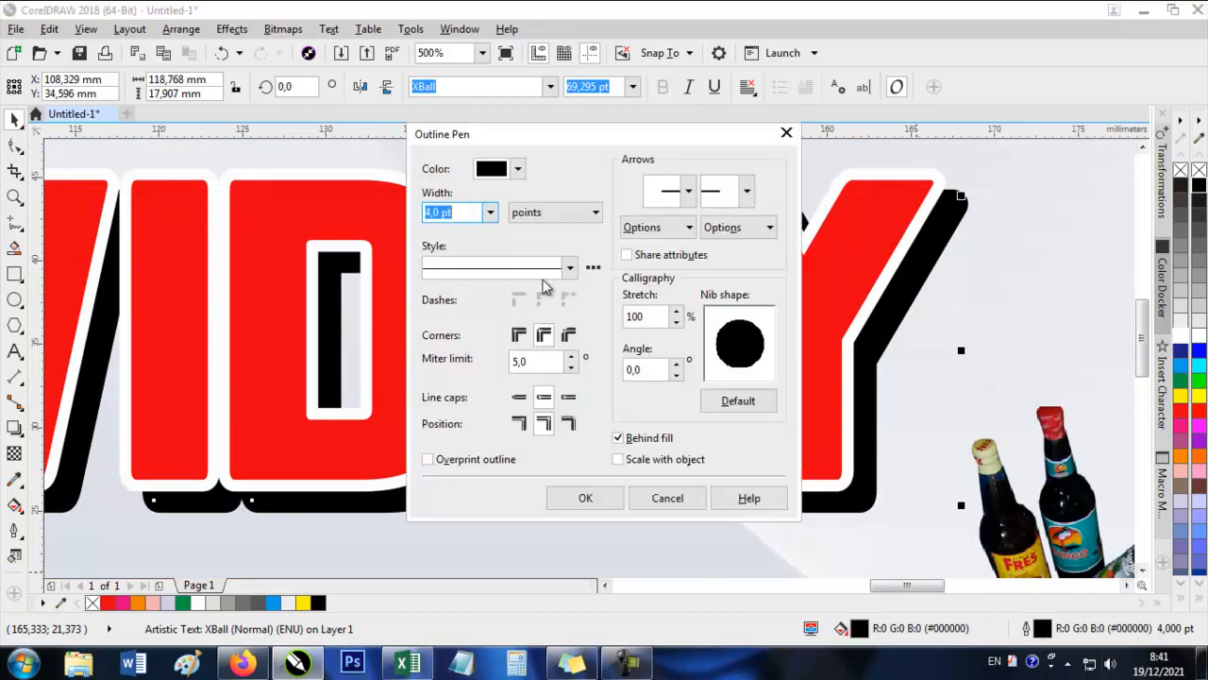
left_click(490, 212)
left_click(443, 348)
left_click(590, 503)
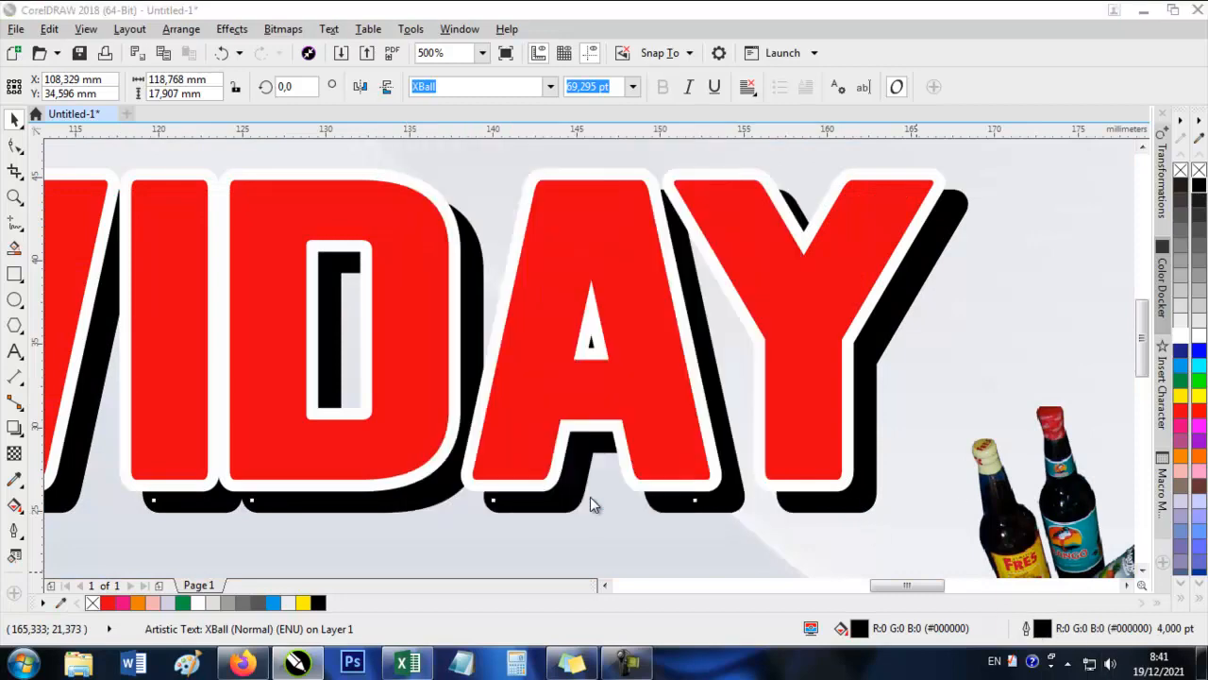
scroll(691, 355, "down", 2)
left_click(645, 206)
scroll(287, 396, "up", 1)
left_click(474, 349)
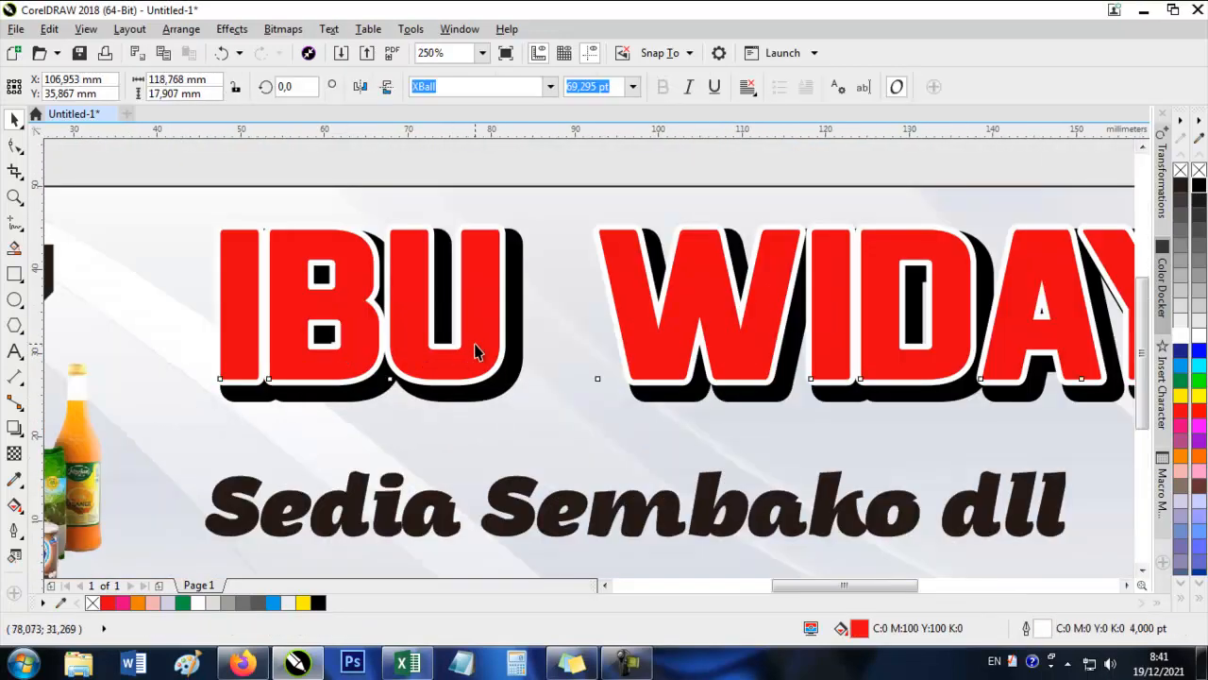
left_click_drag(475, 346, 478, 348)
scroll(426, 444, "up", 1)
Give the Sedia Sembako dll tagline a white 8 pt outline behind its fill.
left_click_drag(426, 443, 416, 268)
left_click(461, 385)
scroll(460, 385, "down", 1)
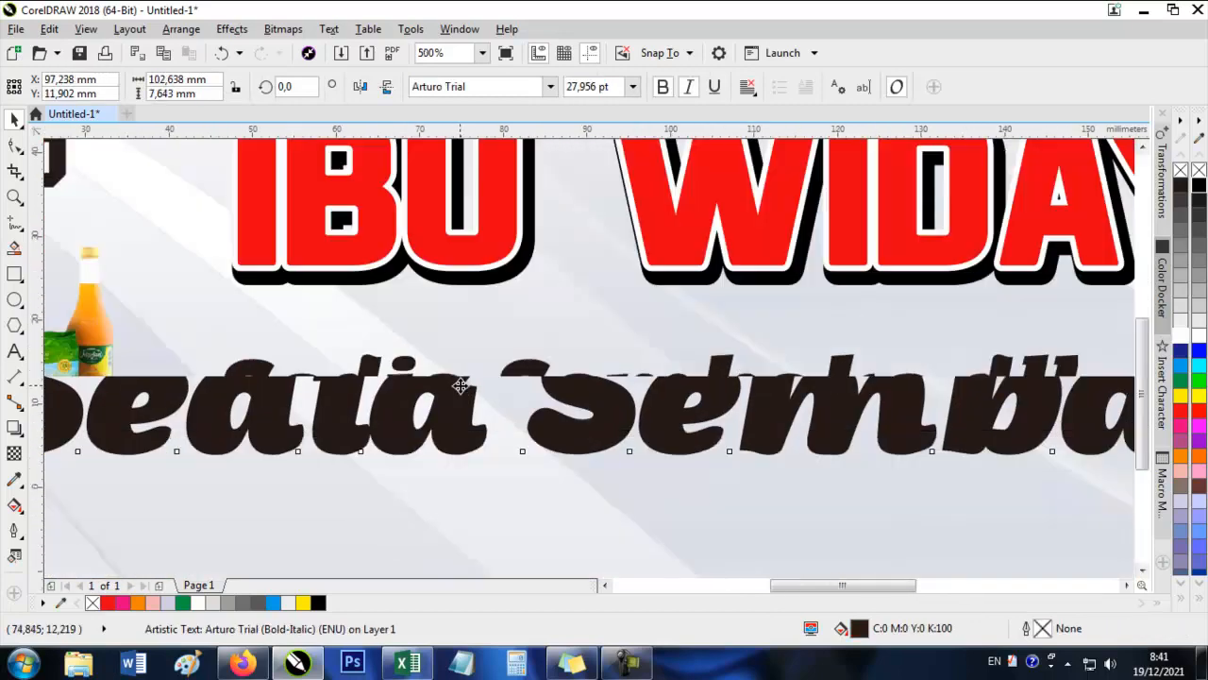
right_click(1180, 342)
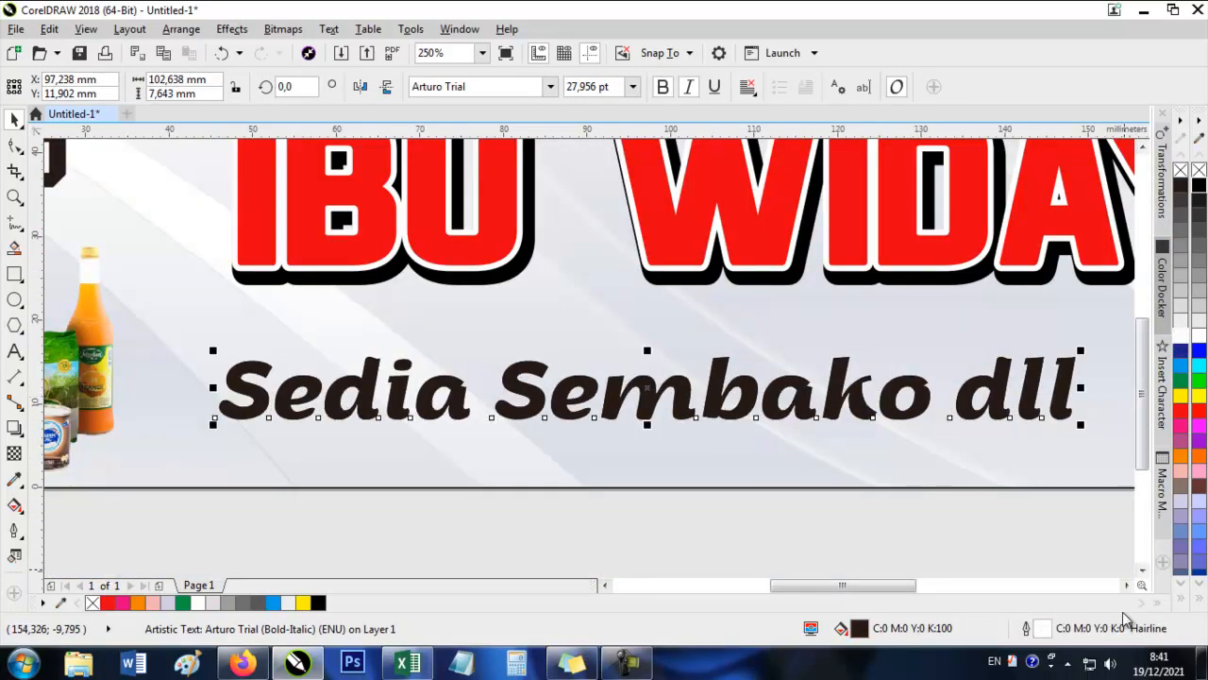
double_click(1026, 628)
left_click(490, 212)
left_click(467, 351)
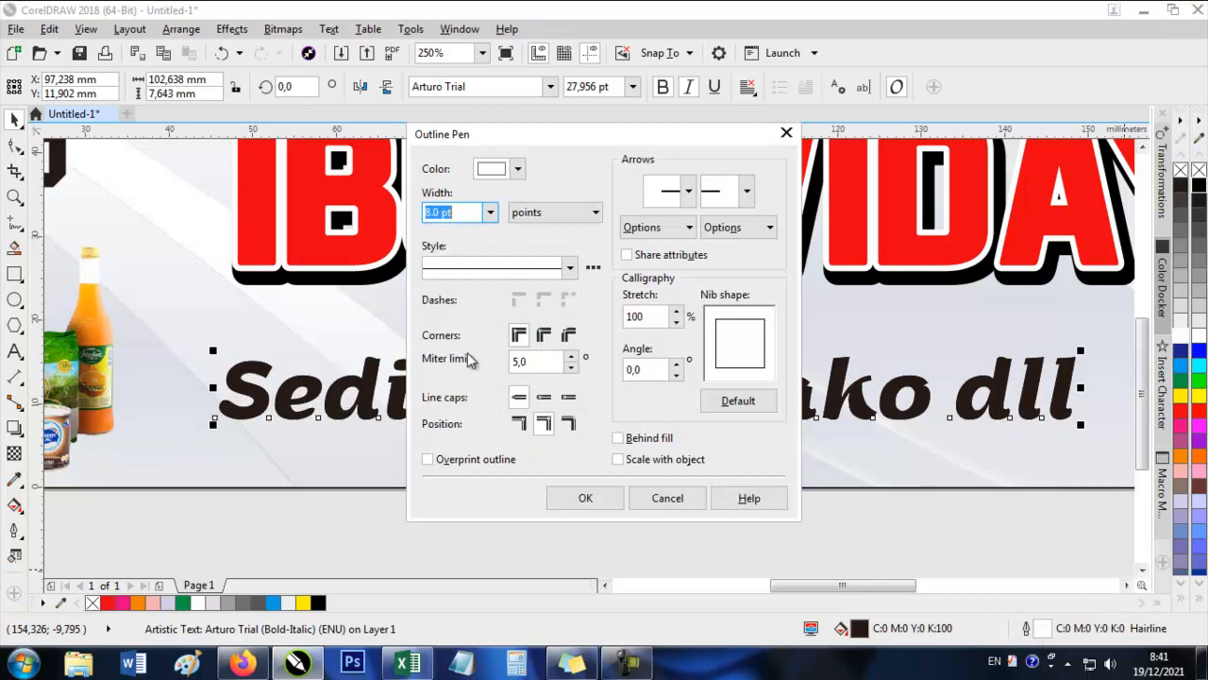
left_click(585, 497)
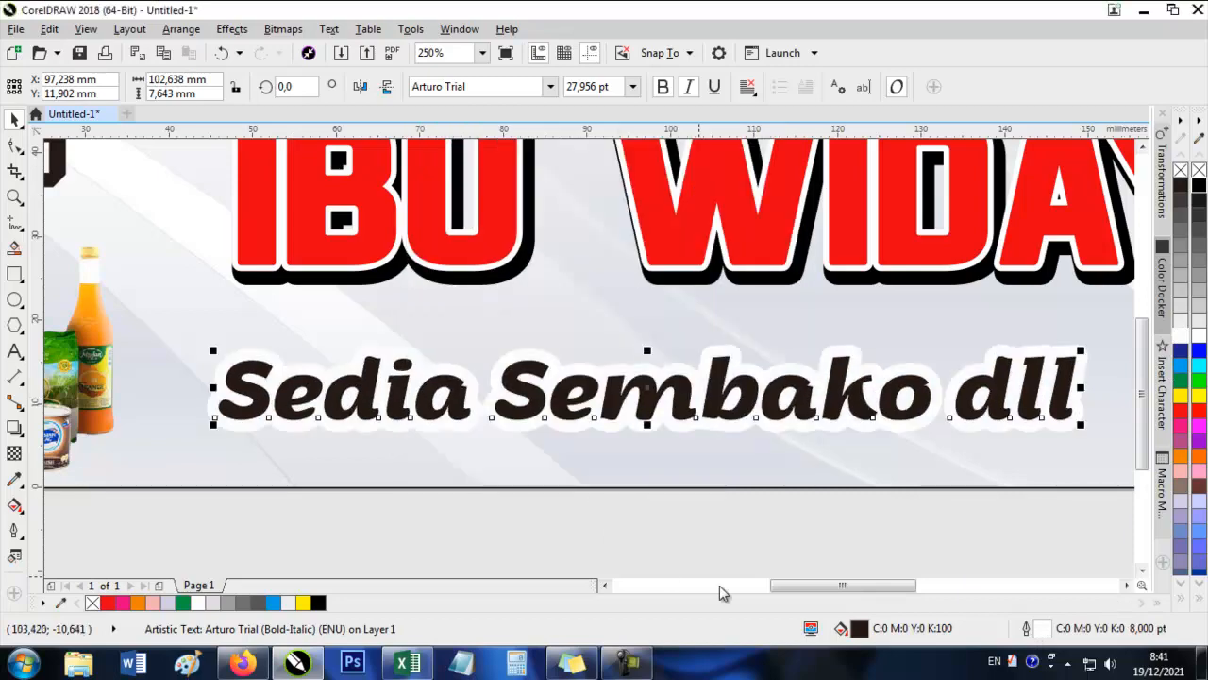
left_click(721, 586)
Draw a rectangle about 37 × 18 mm around TOKO from the banner's upper-left corner and round its lower-right corner to about 9 mm.
scroll(730, 407, "down", 2)
left_click(684, 298)
scroll(878, 374, "up", 1)
left_click_drag(884, 375, 712, 353)
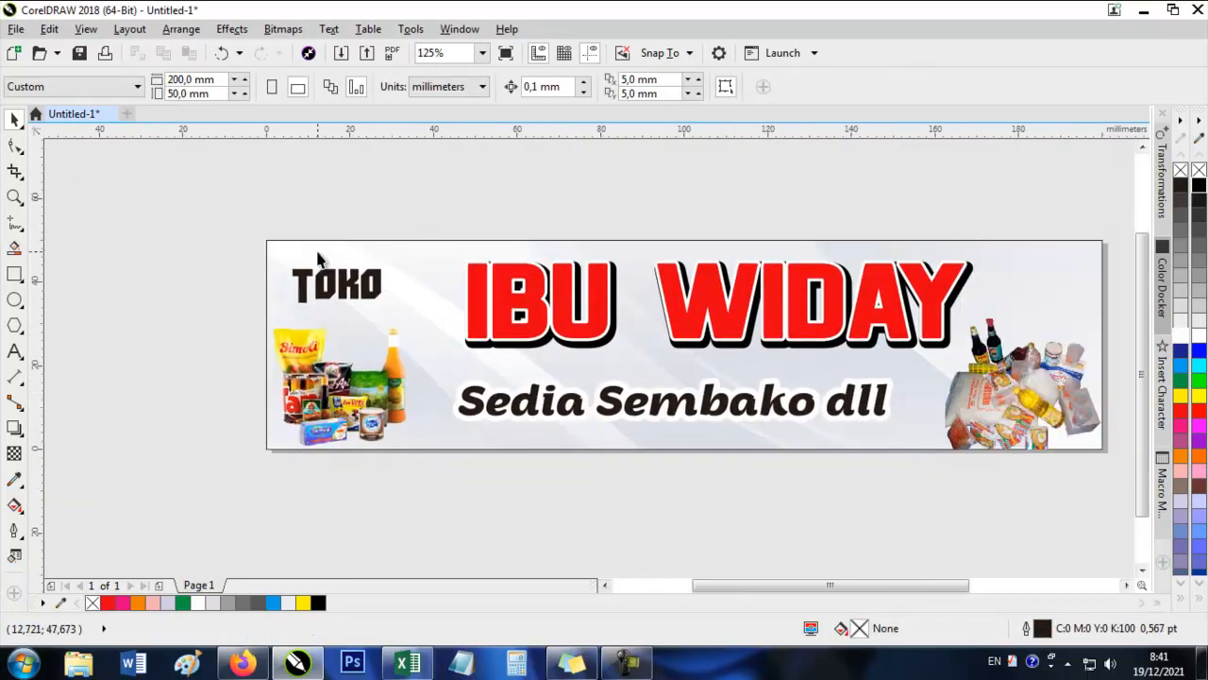
left_click(321, 260)
scroll(334, 291, "up", 1)
left_click(73, 257)
left_click(15, 274)
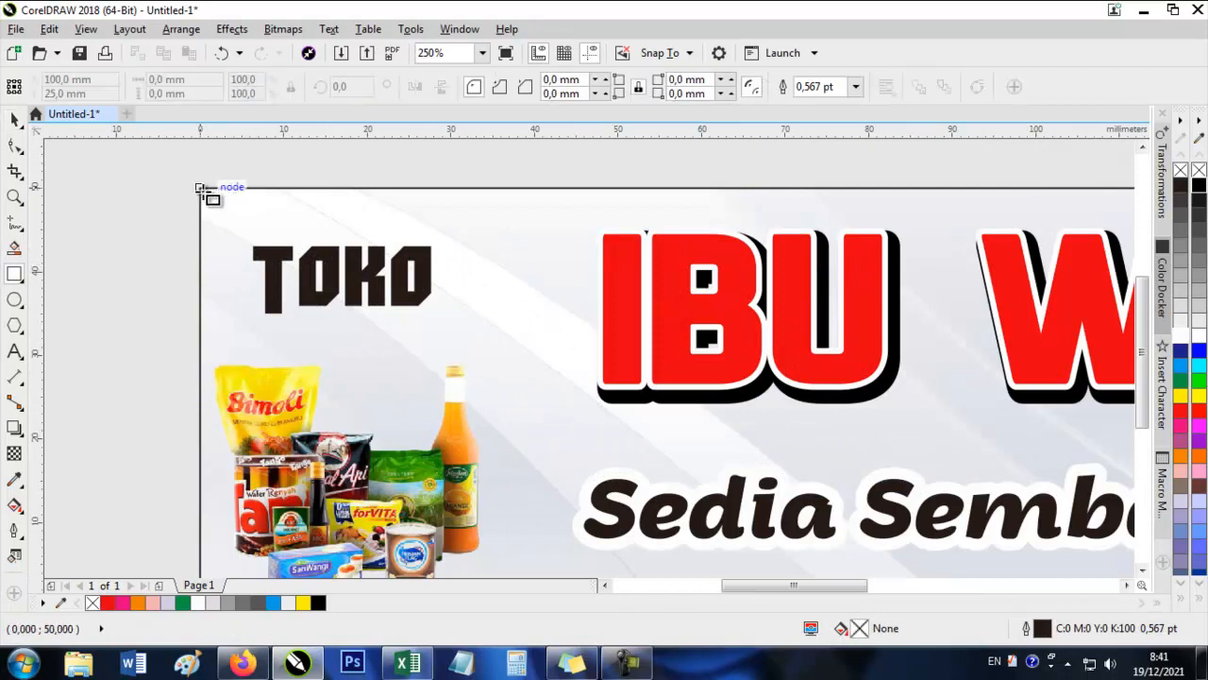
mouse_move(201, 188)
left_mouse_down()
mouse_move(512, 324)
mouse_move(508, 335)
left_mouse_up()
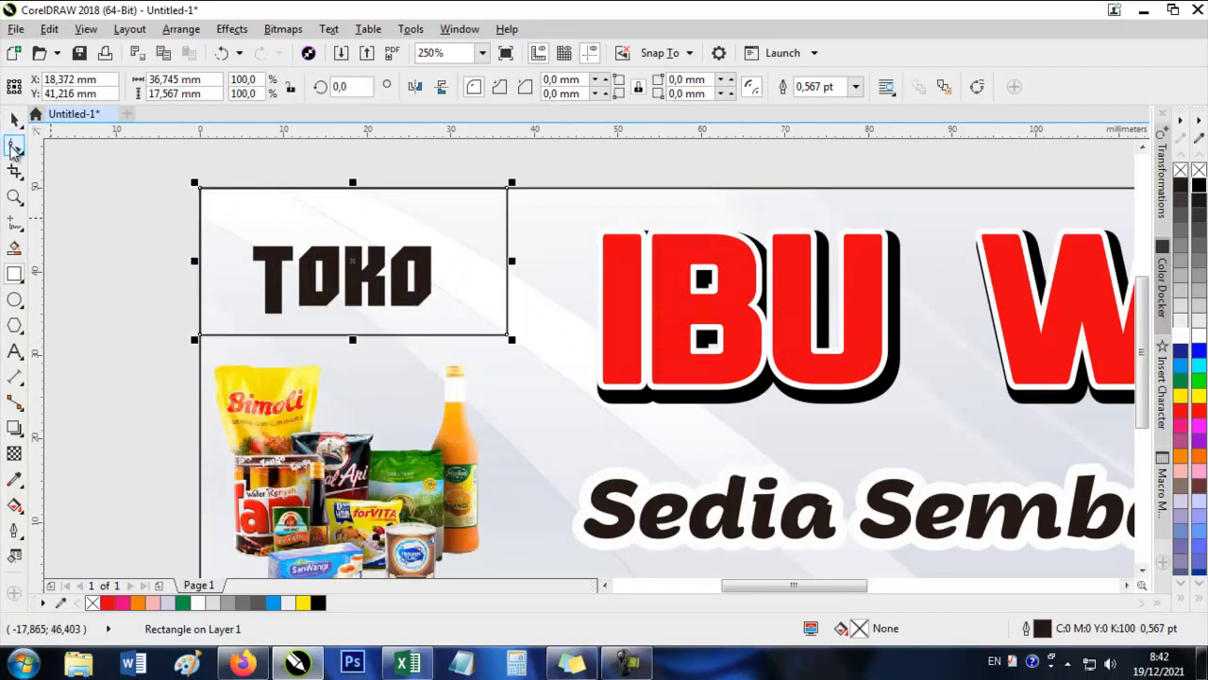
left_click(14, 148)
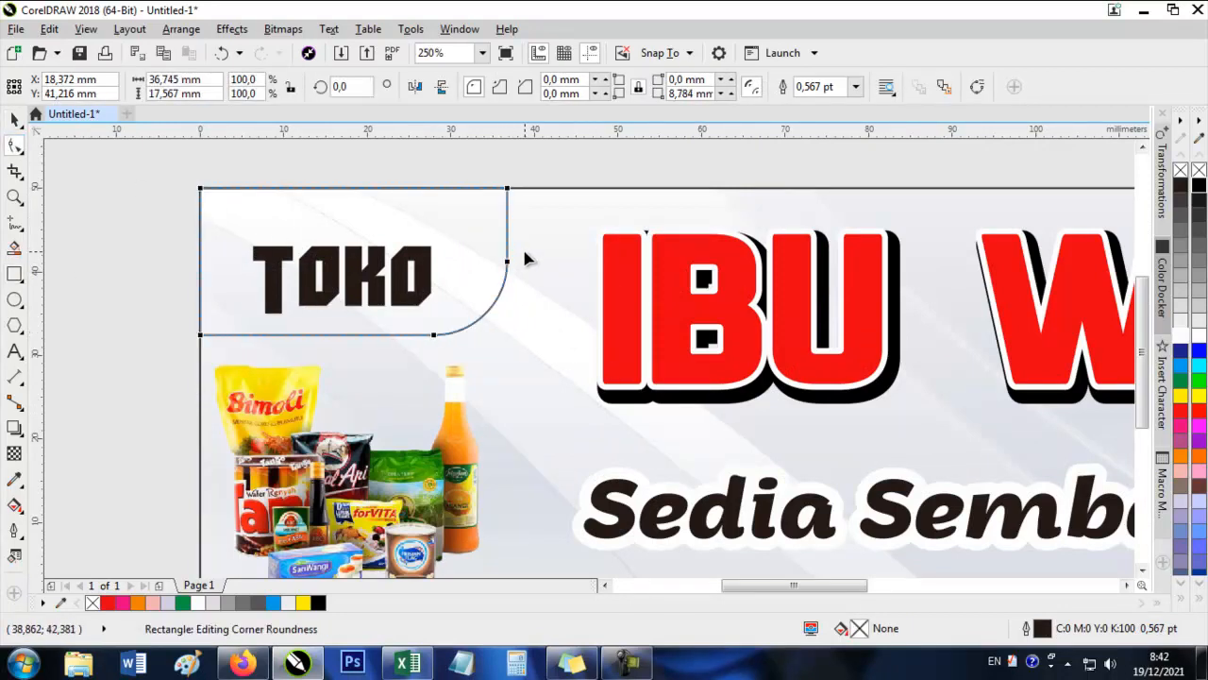
left_click(14, 119)
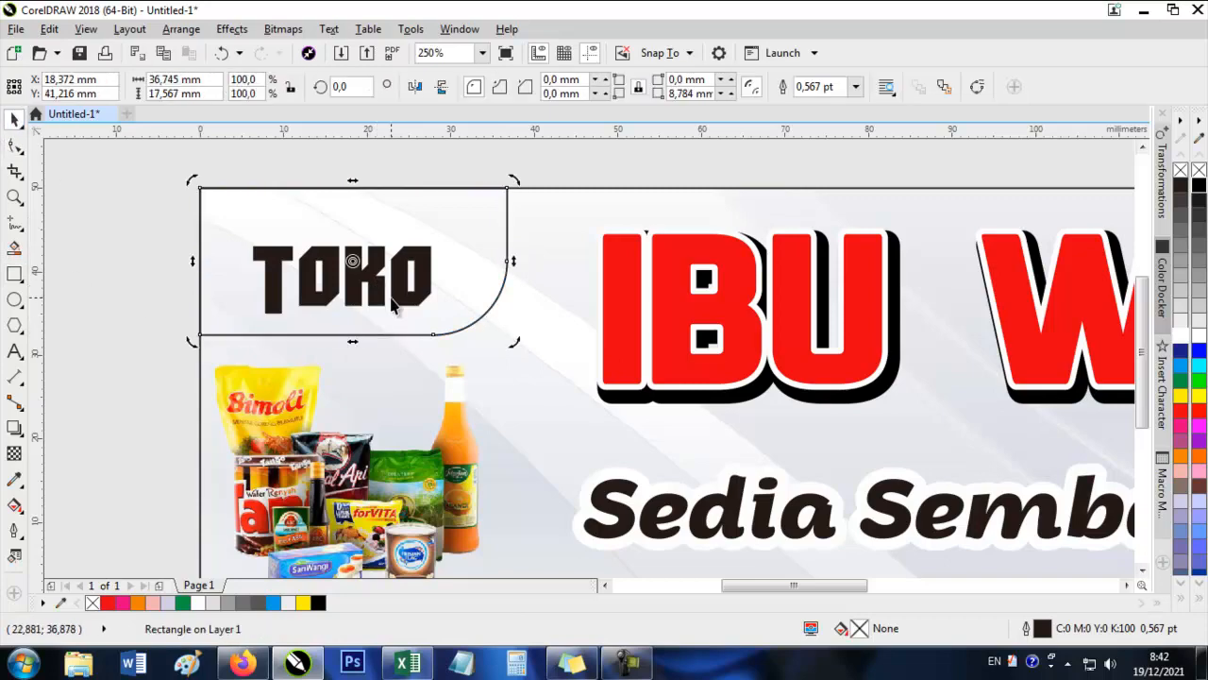
Move the TOKO text slightly upward inside the rounded rectangle.
left_click_drag(383, 296, 387, 280)
left_click_drag(379, 278, 450, 377)
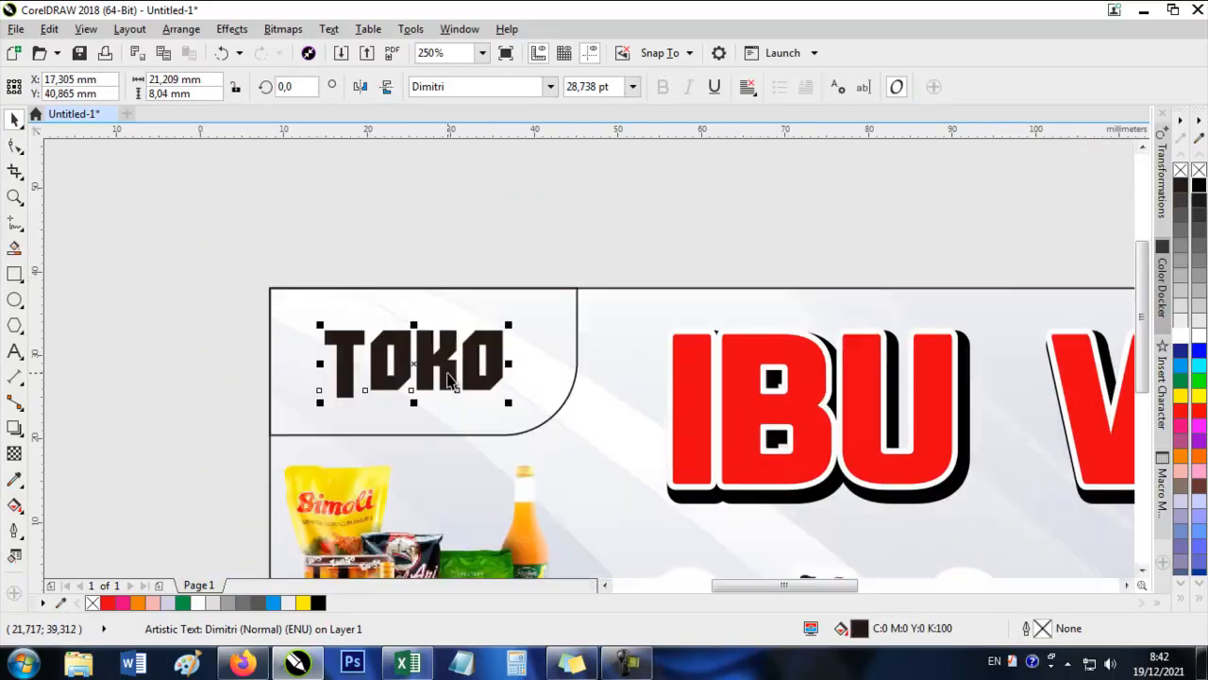
left_click(202, 241)
scroll(341, 283, "down", 2)
left_click(492, 313)
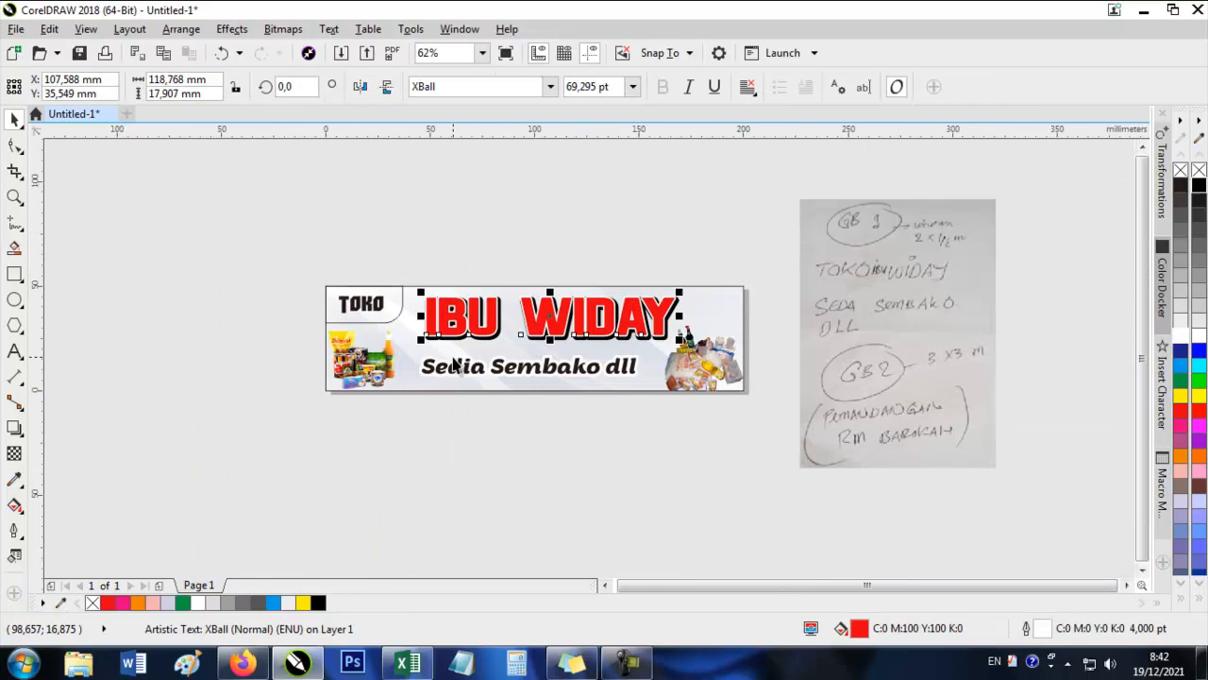
left_click(397, 268)
Fill the rounded rectangle around TOKO with yellow and remove its outline.
scroll(397, 268, "up", 1)
left_click(953, 382)
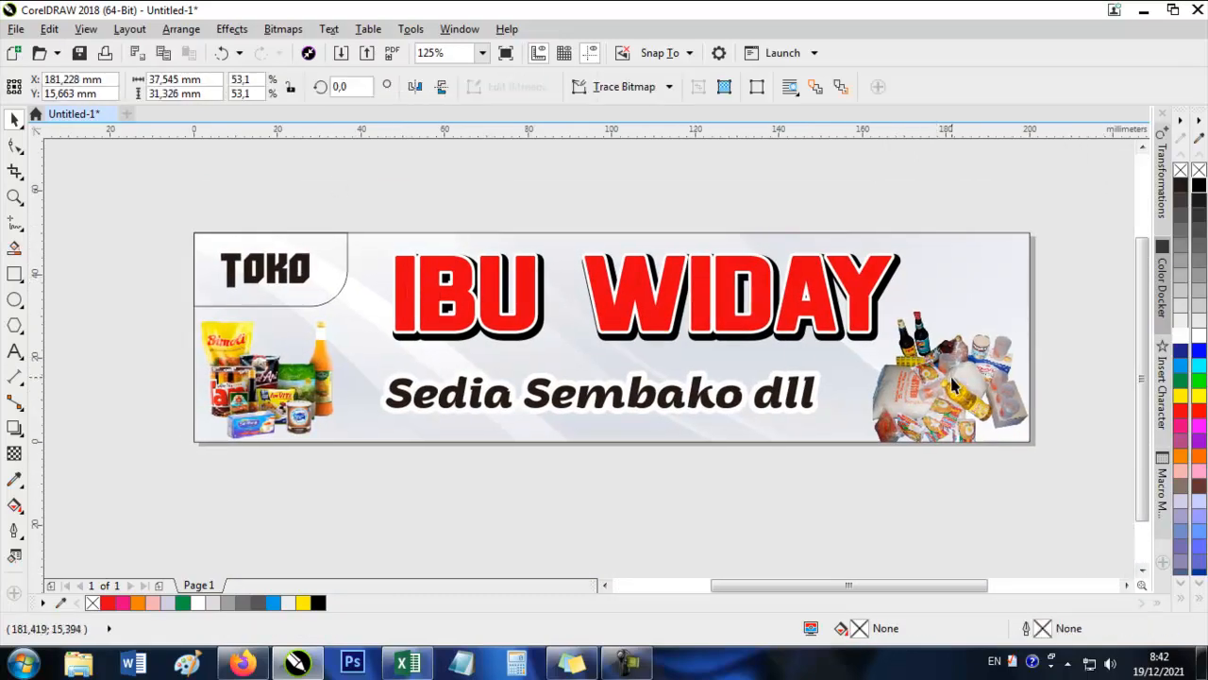
left_click(694, 387)
left_click(316, 255)
scroll(275, 256, "up", 1)
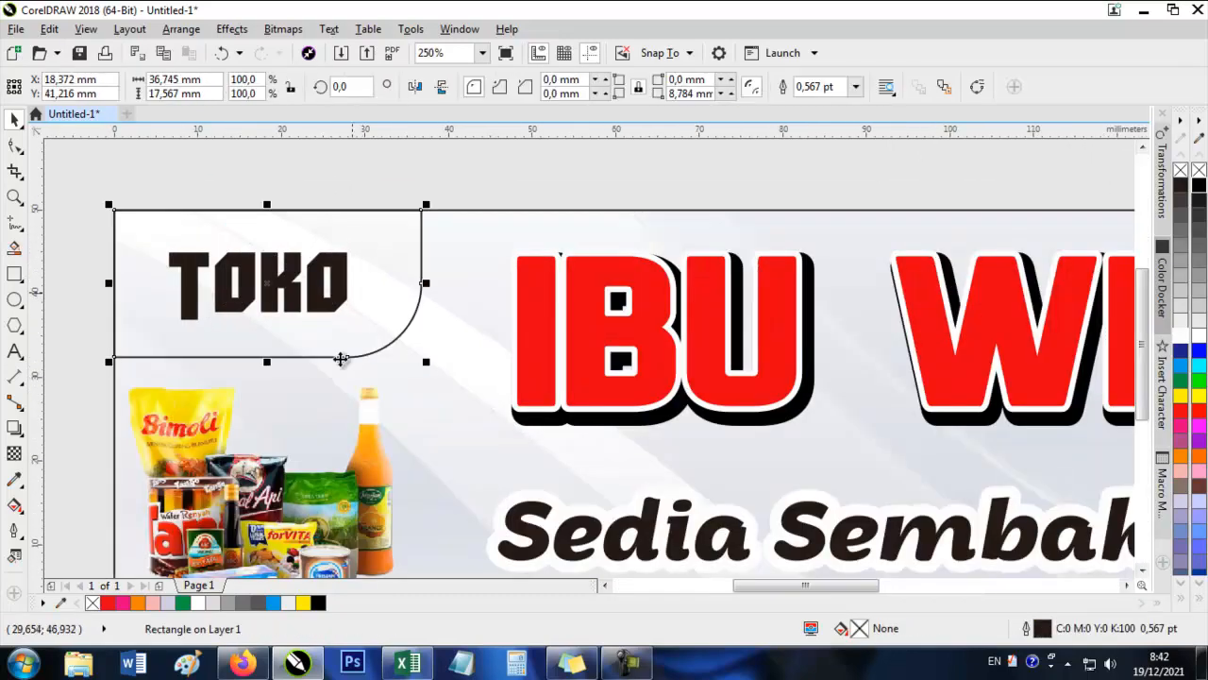
left_click(304, 604)
scroll(177, 433, "up", 2)
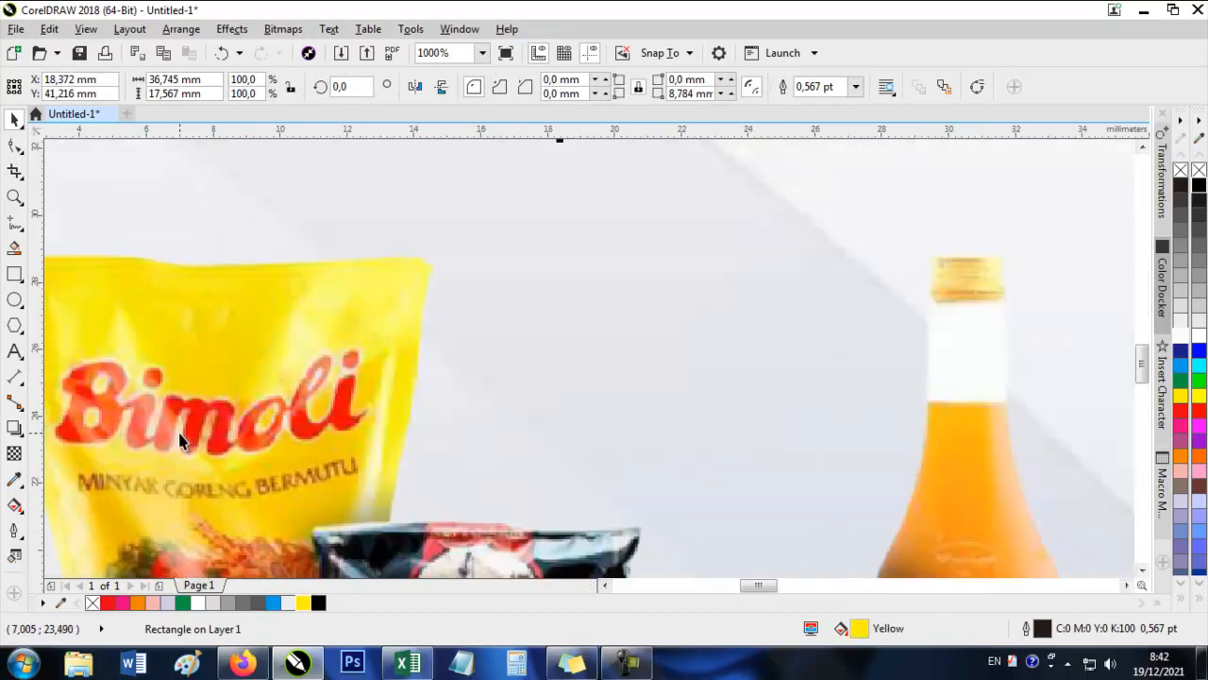
scroll(313, 434, "down", 2)
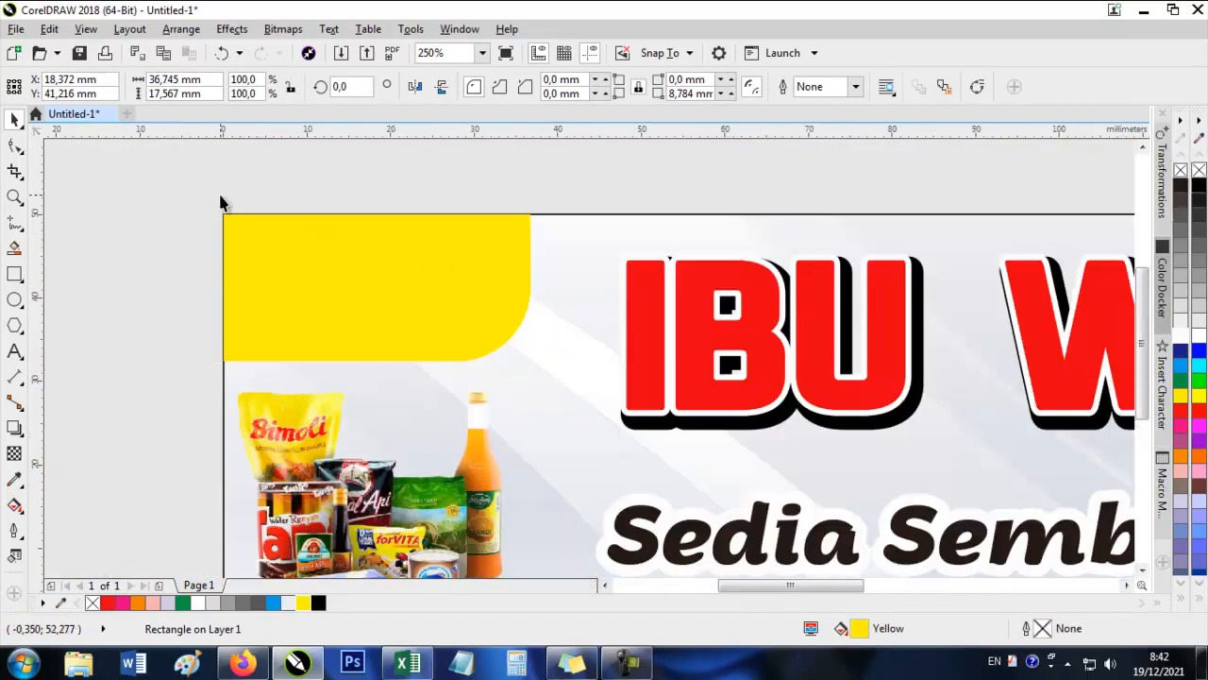
Bring the TOKO text in front of the yellow shape and give it a white 4 pt outline behind its fill.
left_click_drag(165, 195, 505, 365)
key("shift+Page_Up")
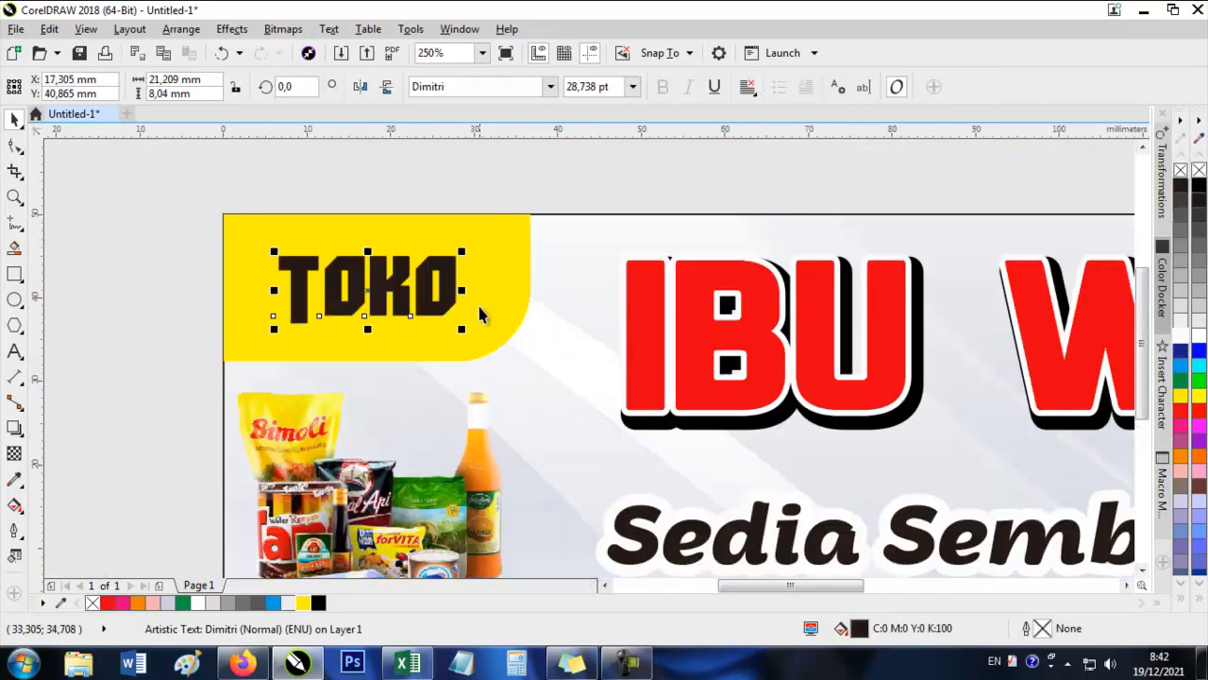
scroll(376, 253, "up", 1)
right_click(1182, 342)
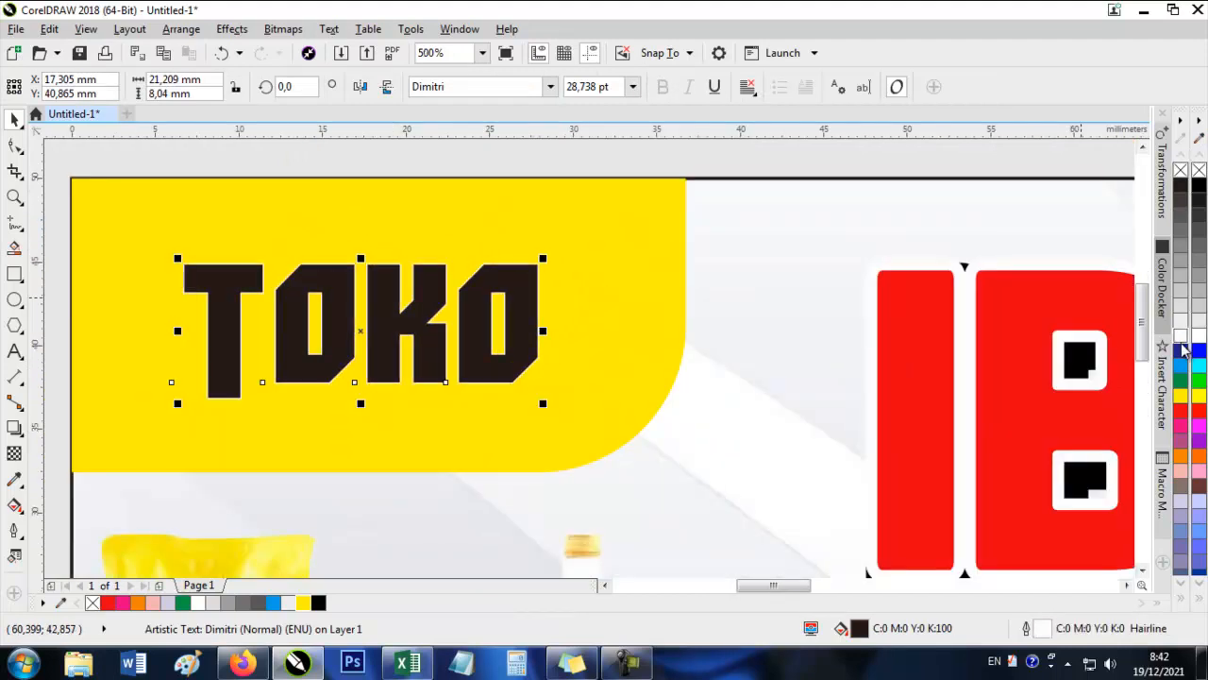
double_click(1022, 629)
left_click(489, 212)
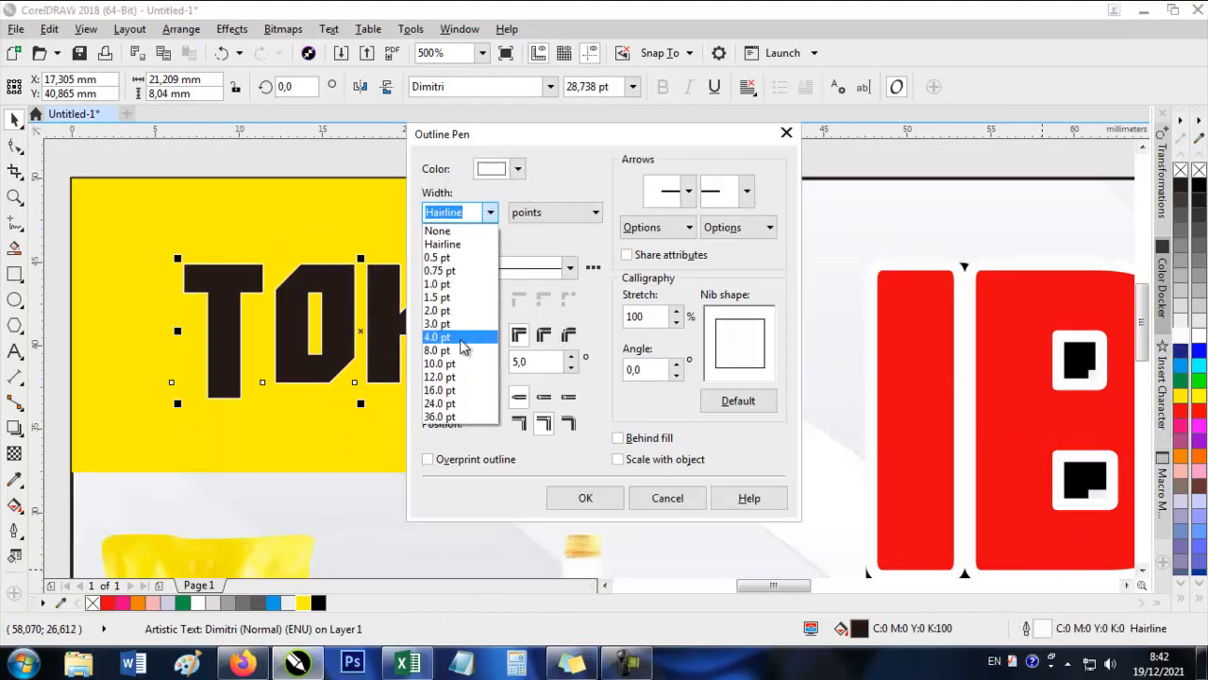
left_click(457, 342)
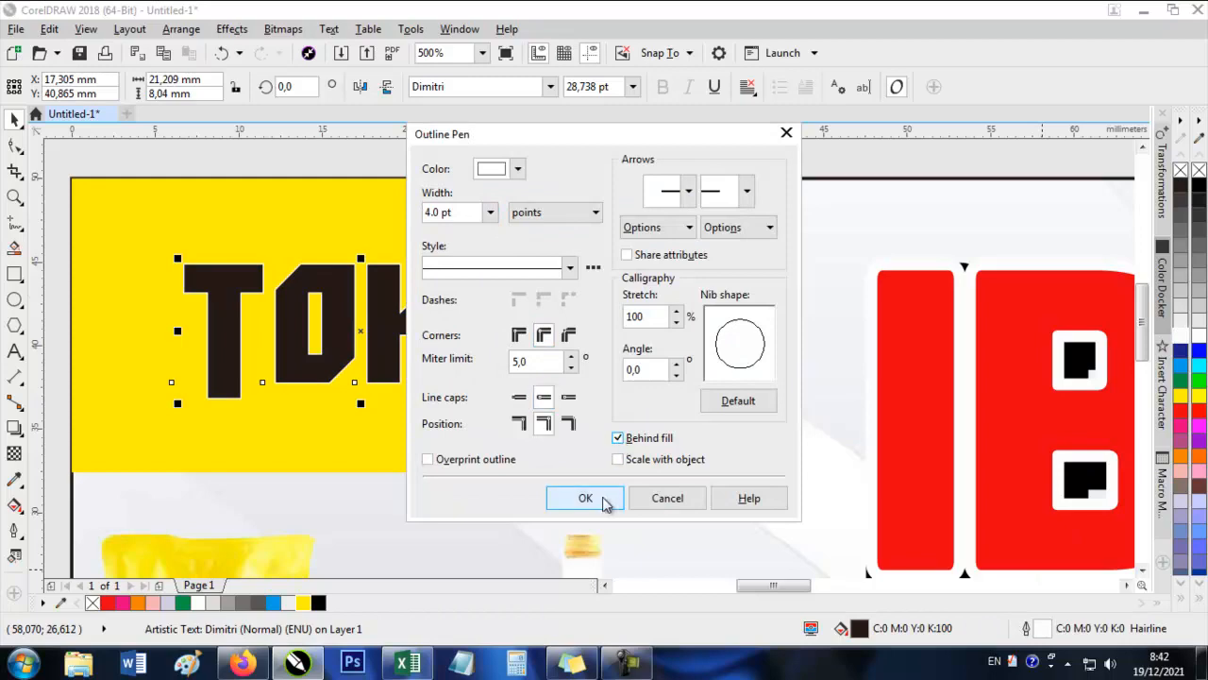
left_click(585, 497)
Move the IBU WIDAY lettering with its black shadow about 3 mm left.
scroll(471, 324, "down", 5)
scroll(529, 326, "up", 2)
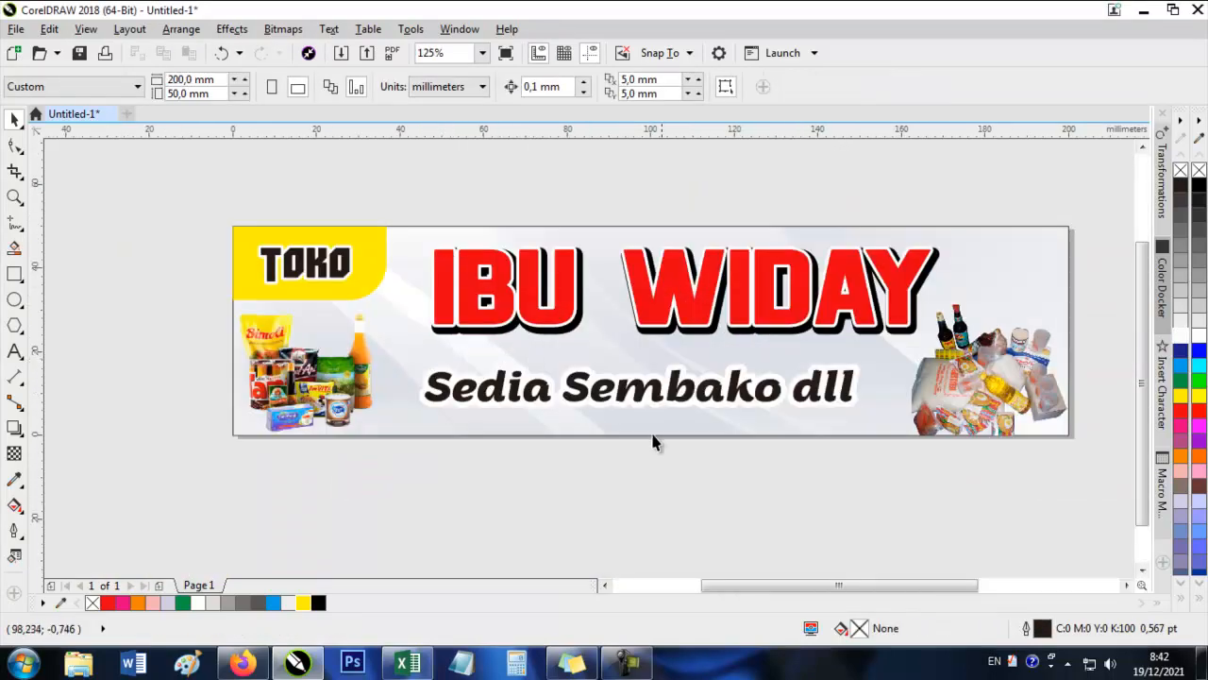
left_click_drag(947, 353, 944, 351)
left_click_drag(885, 328, 874, 328)
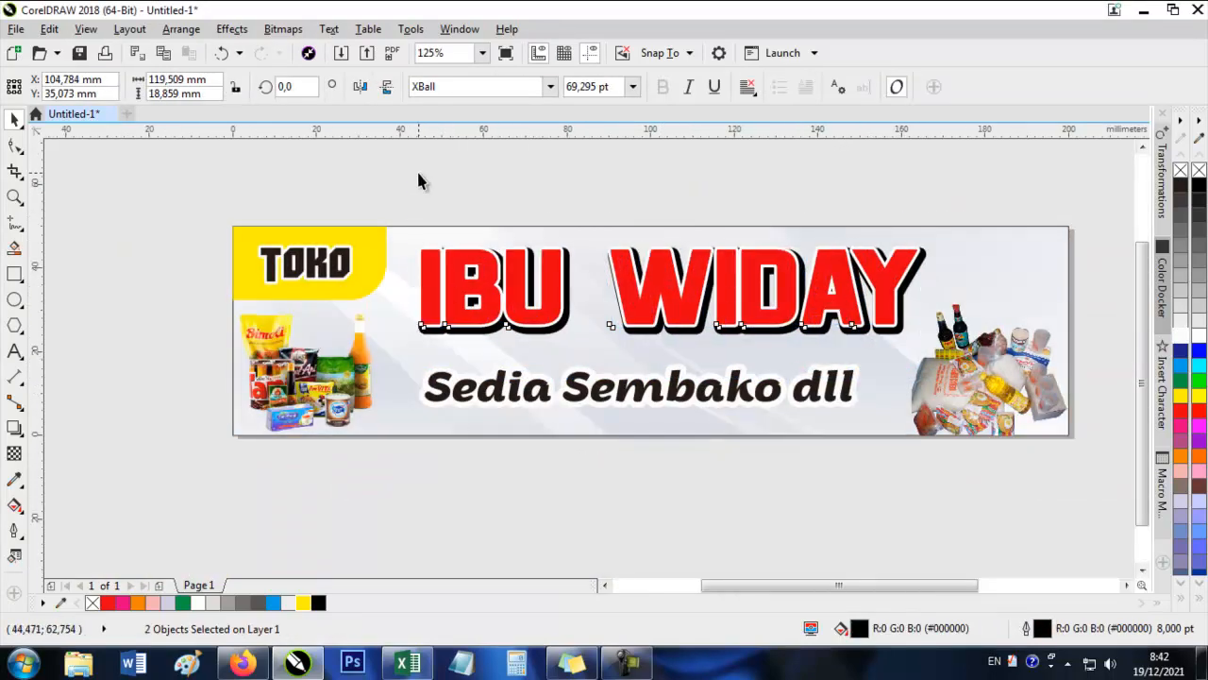
left_click(418, 171)
Move the Sedia Sembako dll tagline slightly upward, closer to the IBU WIDAY lettering.
scroll(512, 190, "down", 1)
scroll(572, 179, "up", 1)
left_click(531, 410)
left_click_drag(532, 410, 531, 402)
left_click(412, 535)
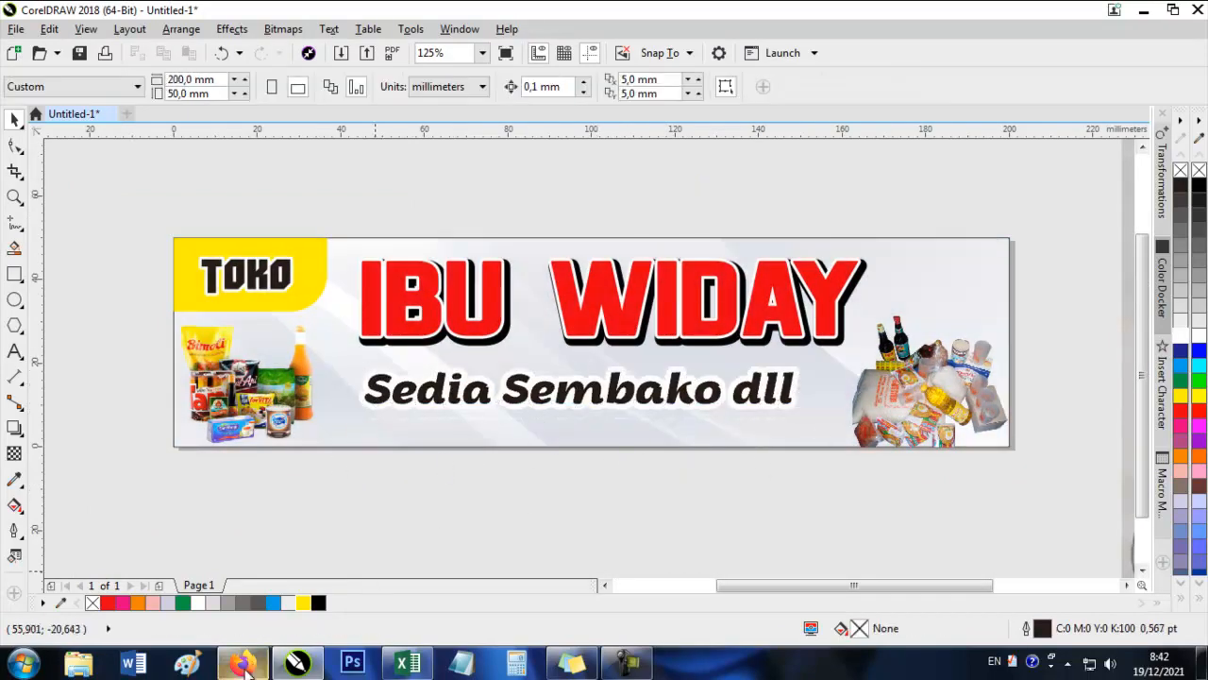
left_click(242, 663)
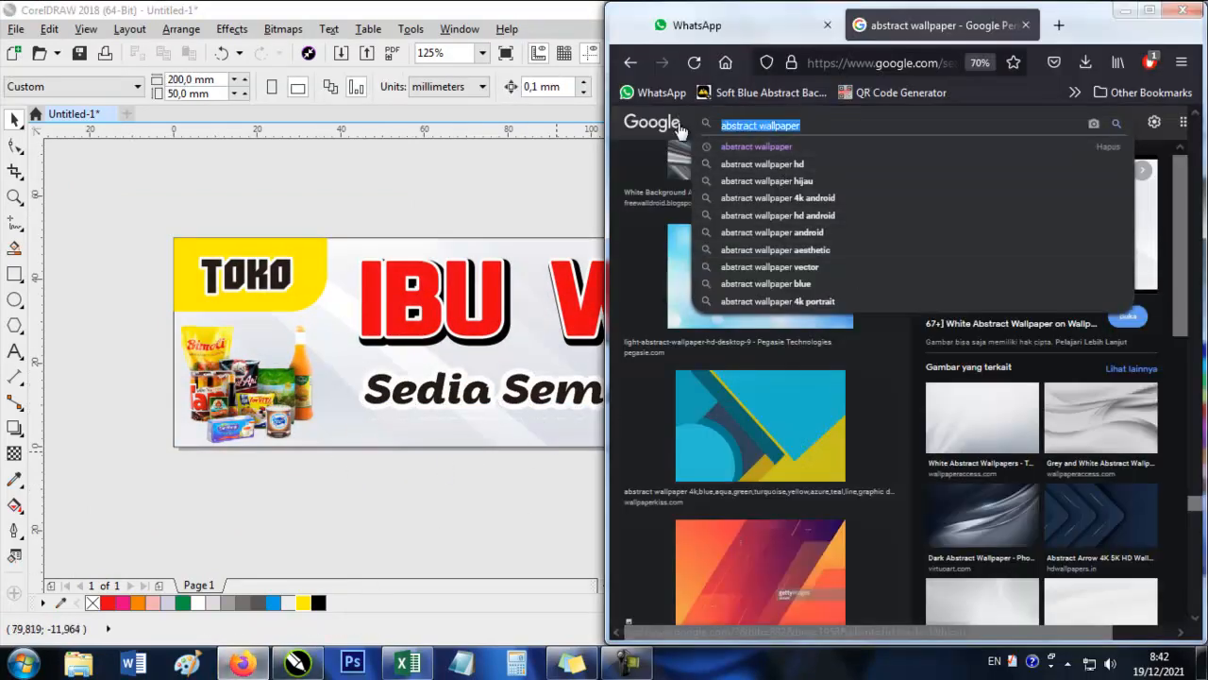
left_click(242, 264)
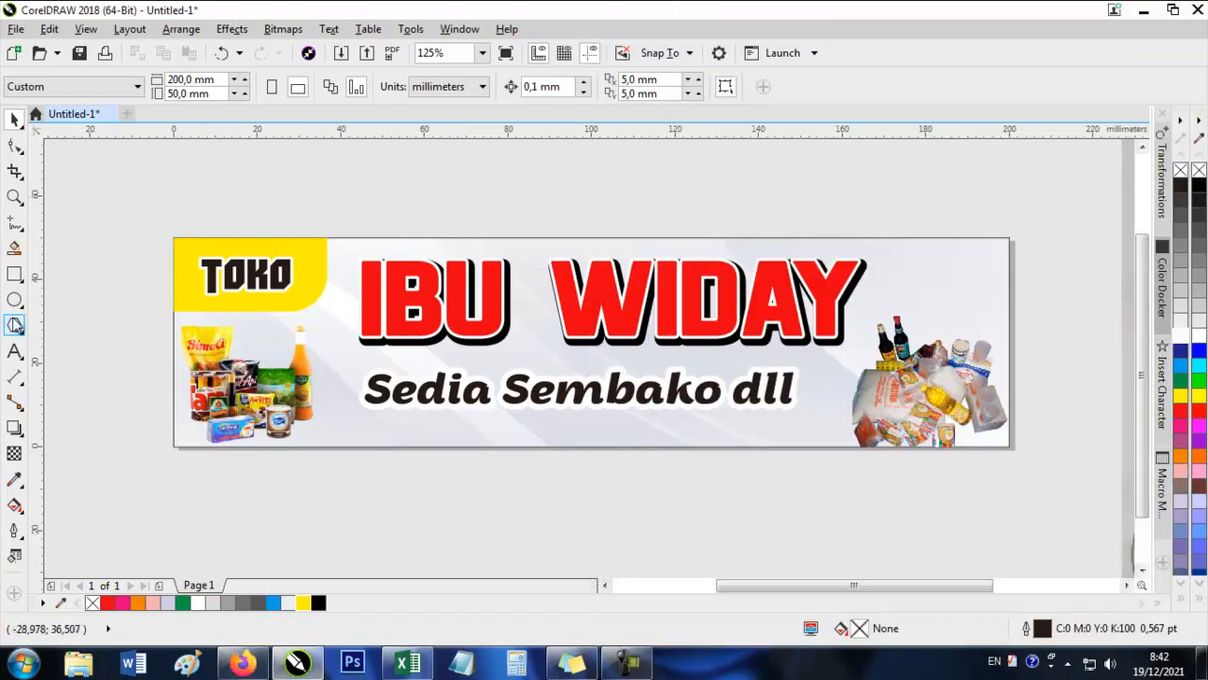
Draw a rectangle about 114 × 15 mm around the Sedia Sembako dll tagline and round all its corners to about 5 mm.
left_click(15, 274)
left_click_drag(344, 365, 821, 429)
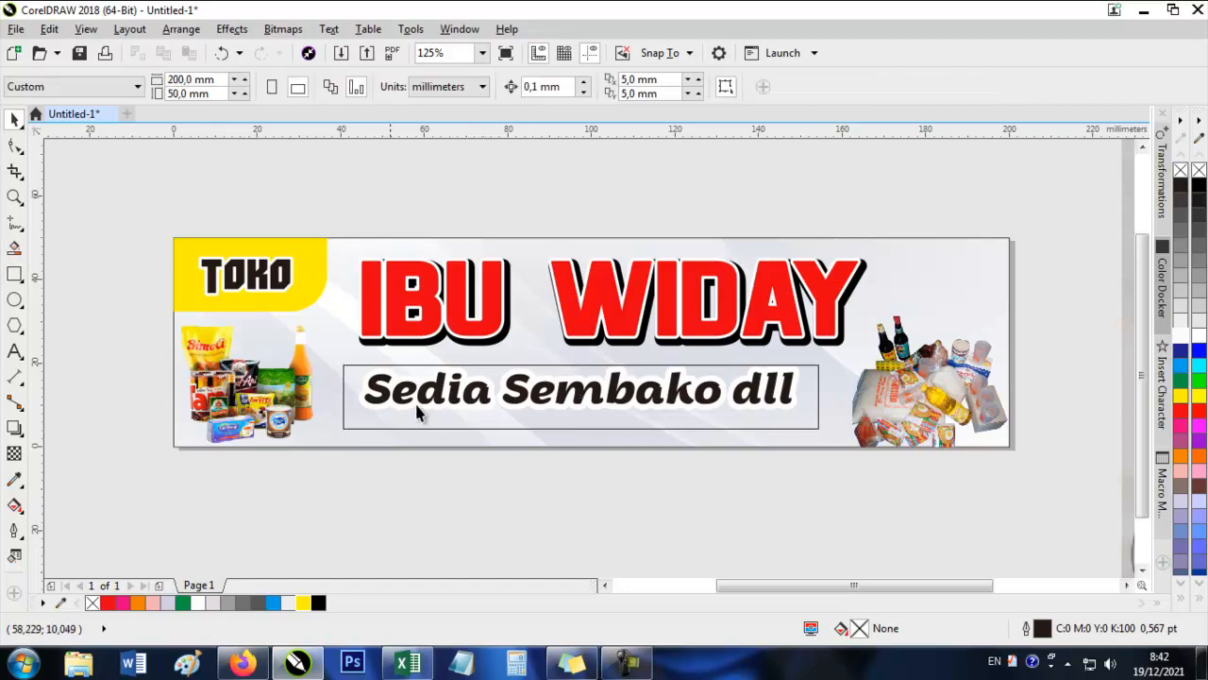
scroll(350, 404, "up", 4)
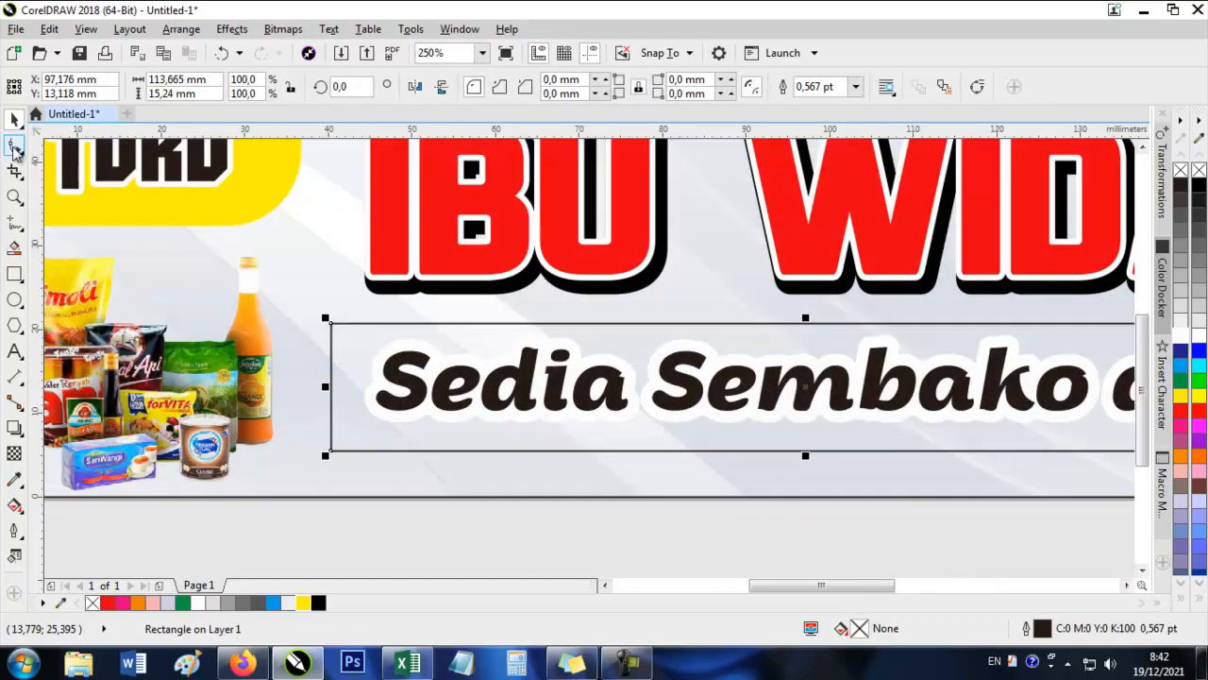
left_click(15, 148)
left_click_drag(333, 452, 361, 459)
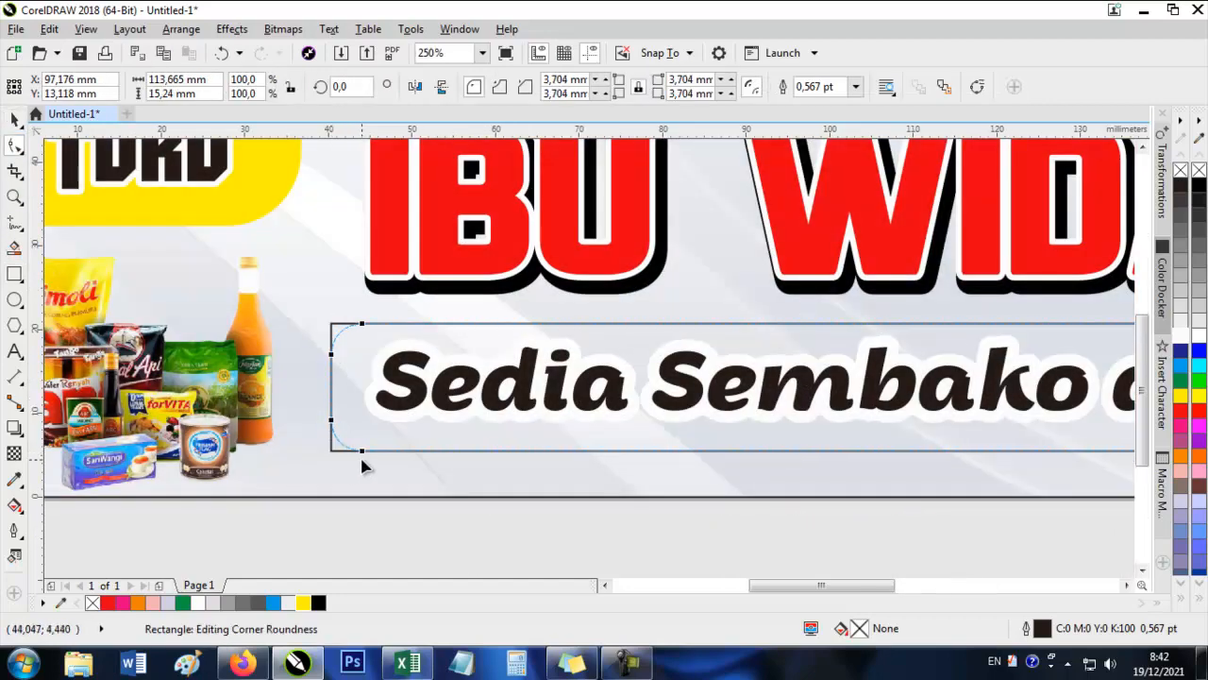
left_click(15, 120)
Move the rounded rectangle around the tagline slightly up, fill it with yellow and remove its outline.
scroll(496, 434, "down", 4)
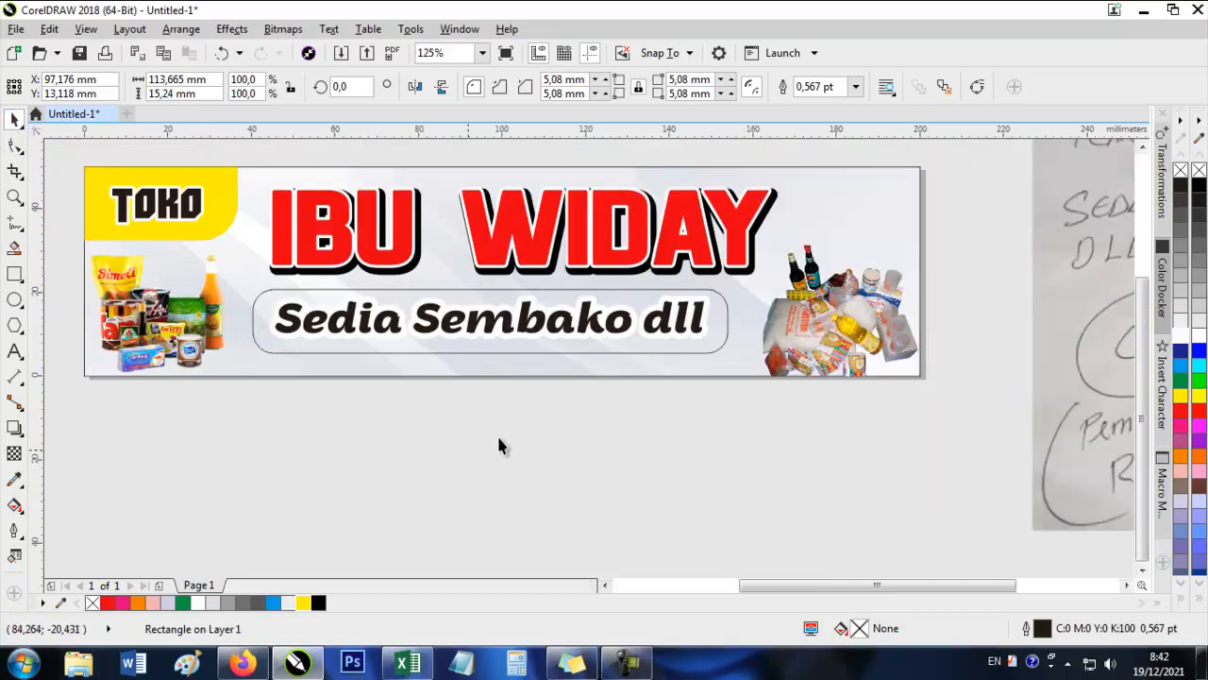
scroll(657, 289, "up", 4)
left_click_drag(659, 273, 662, 268)
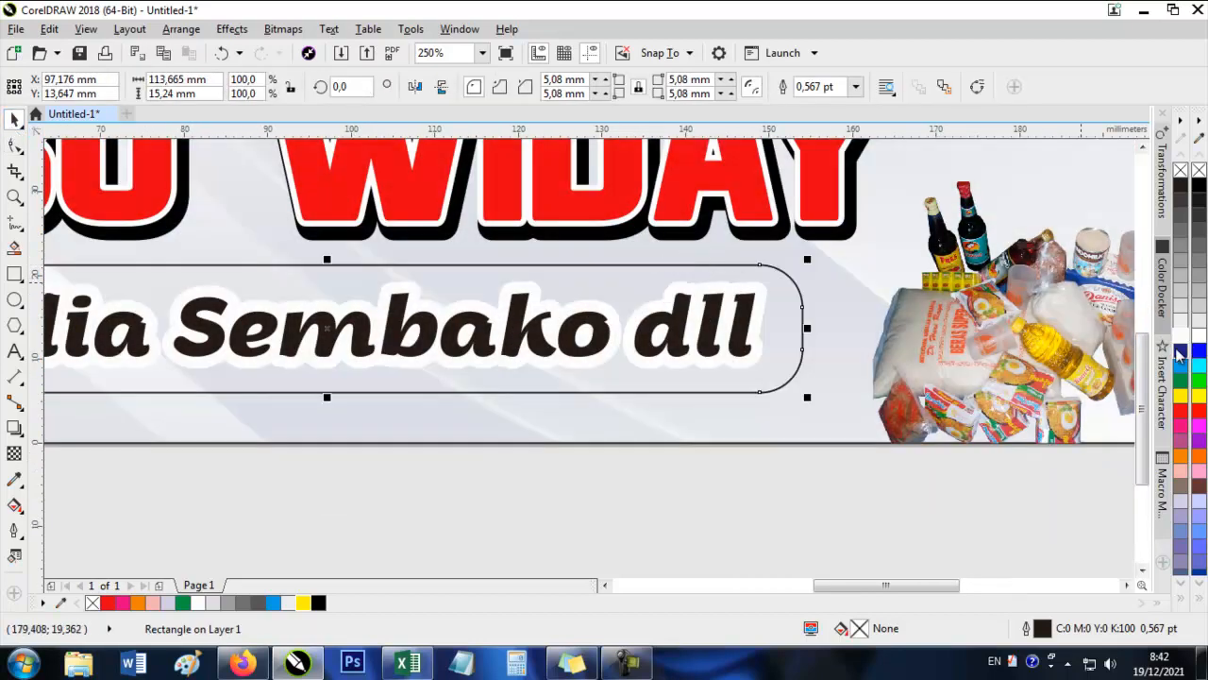
left_click(1182, 398)
right_click(1199, 173)
Bring the Sedia Sembako dll tagline in front of the yellow rounded bar.
scroll(572, 472, "down", 4)
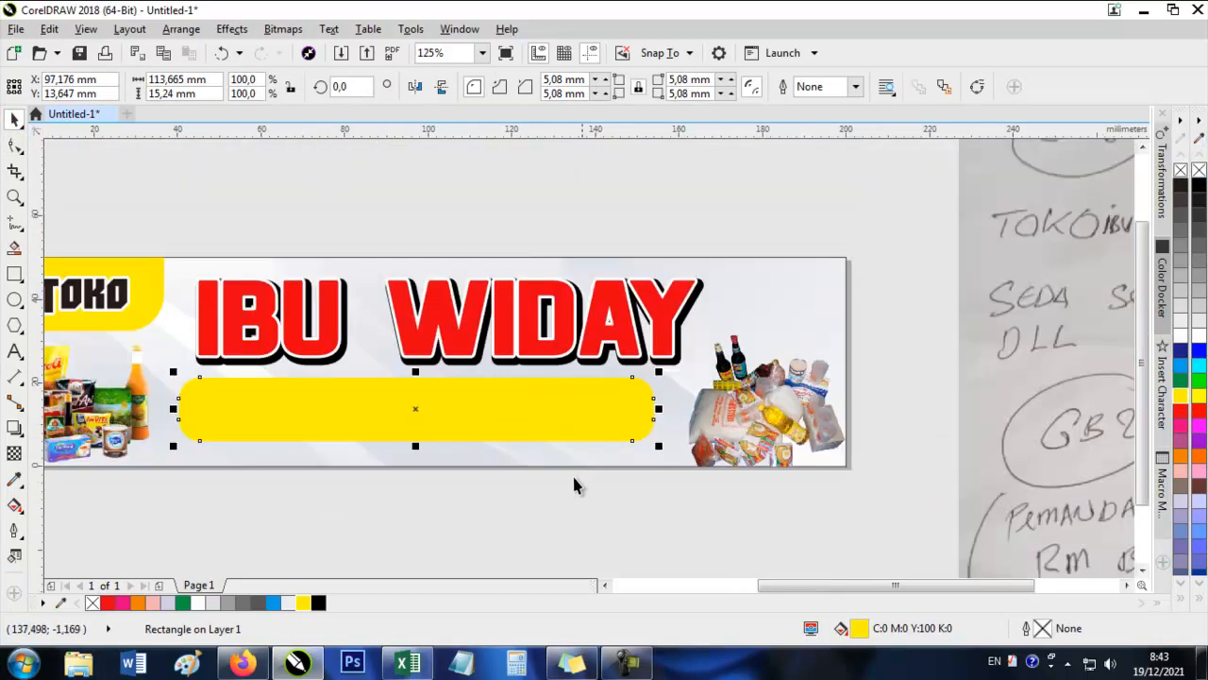
left_click(227, 475)
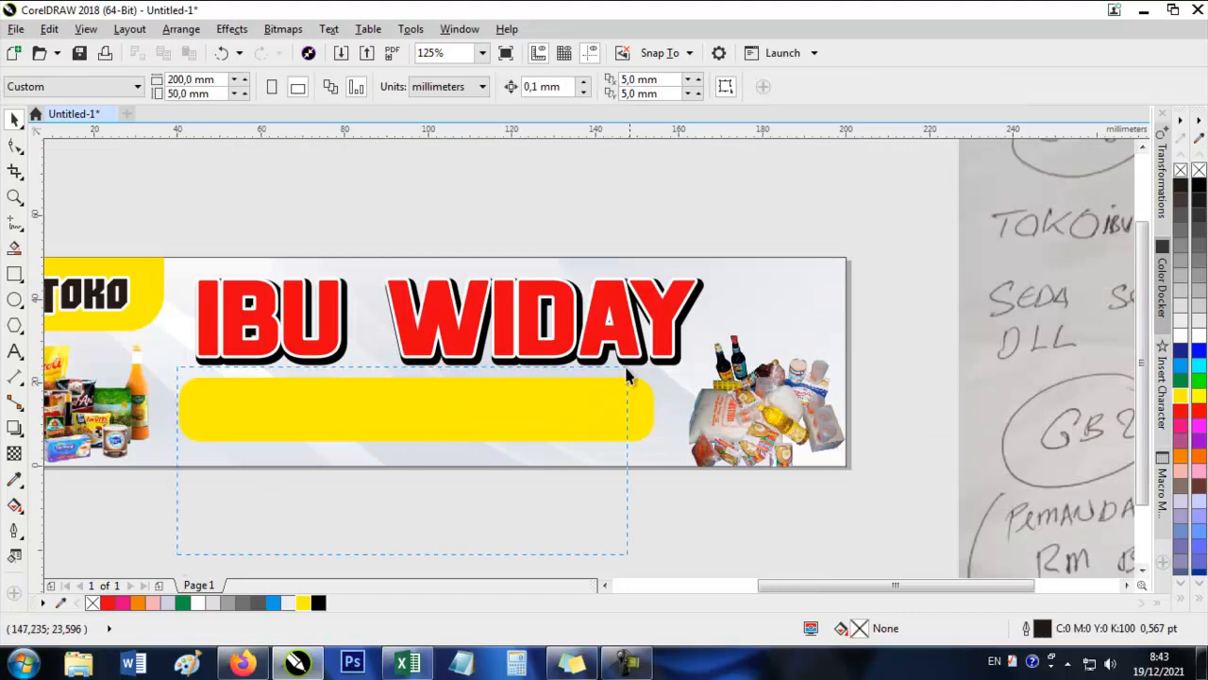
left_click_drag(626, 369, 640, 366)
key("shift+Page_Up")
Widen the yellow bar behind the tagline to about 118 mm, keeping it centred.
left_click(540, 465)
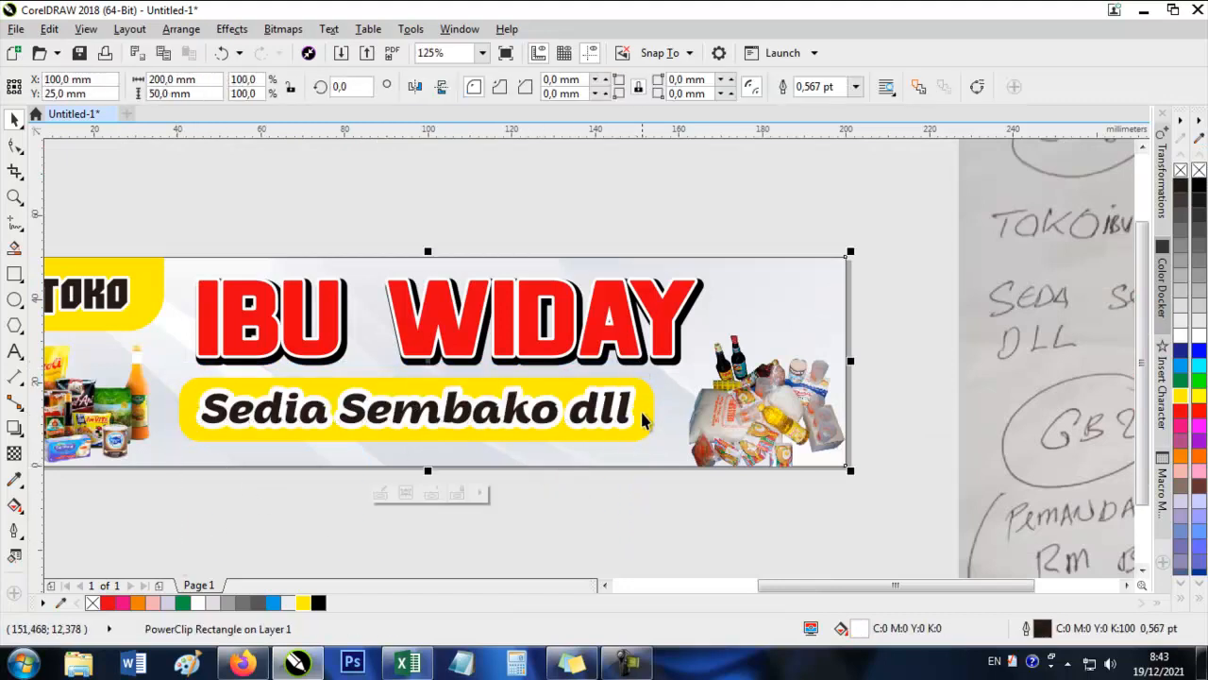
left_click(642, 414)
left_click_drag(662, 410, 671, 411)
key("Escape")
Stretch the IBU WIDAY lettering and its shadow horizontally to about 121 mm wide, extending it toward the TOKO shape.
scroll(474, 338, "down", 1)
scroll(479, 337, "down", 2)
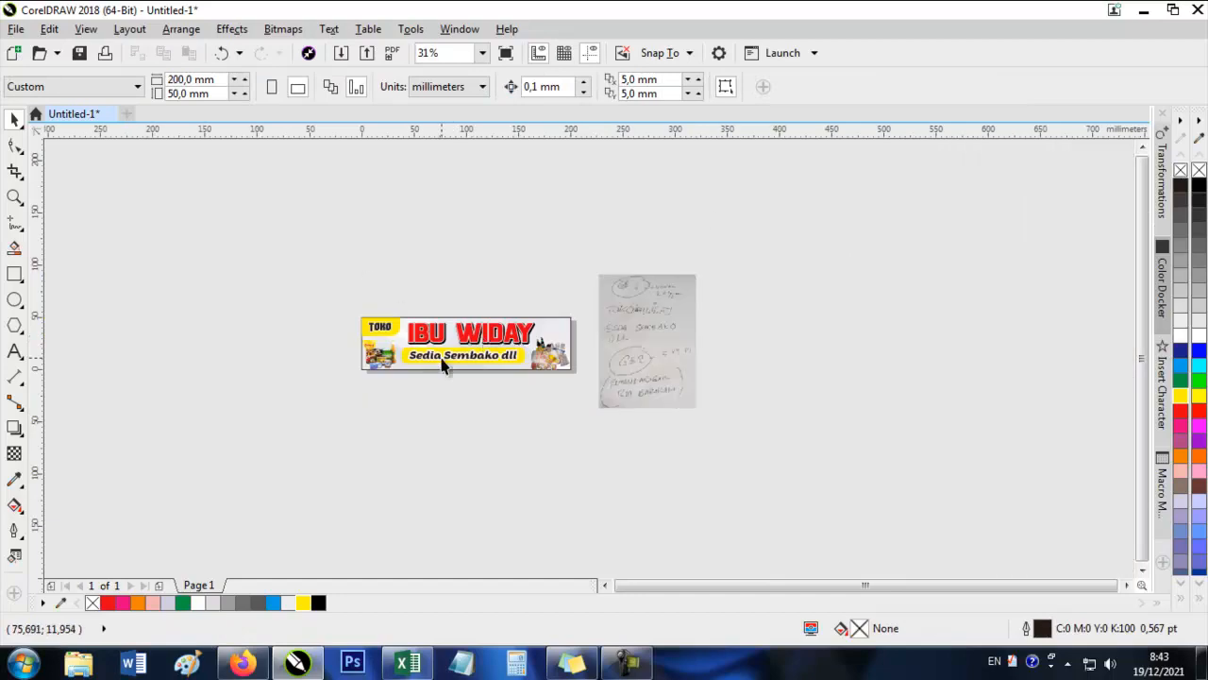
scroll(441, 358, "up", 1)
left_click_drag(660, 343, 660, 344)
scroll(368, 314, "up", 2)
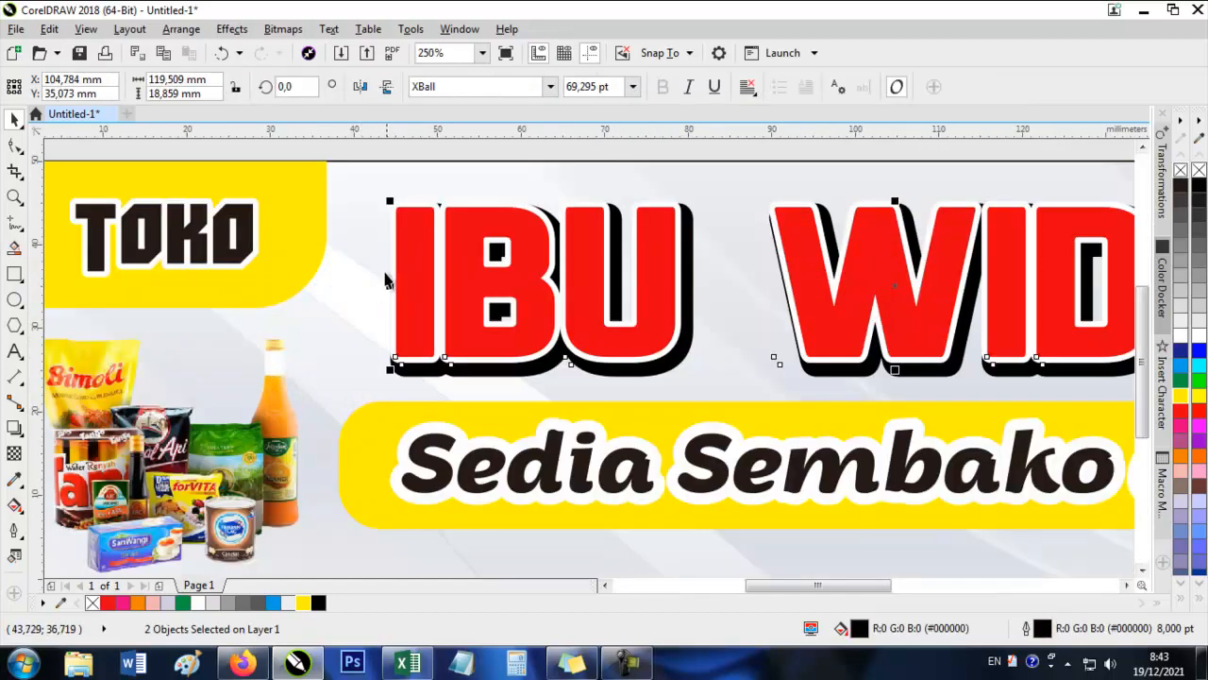
left_click_drag(389, 284, 349, 287)
scroll(316, 328, "down", 1)
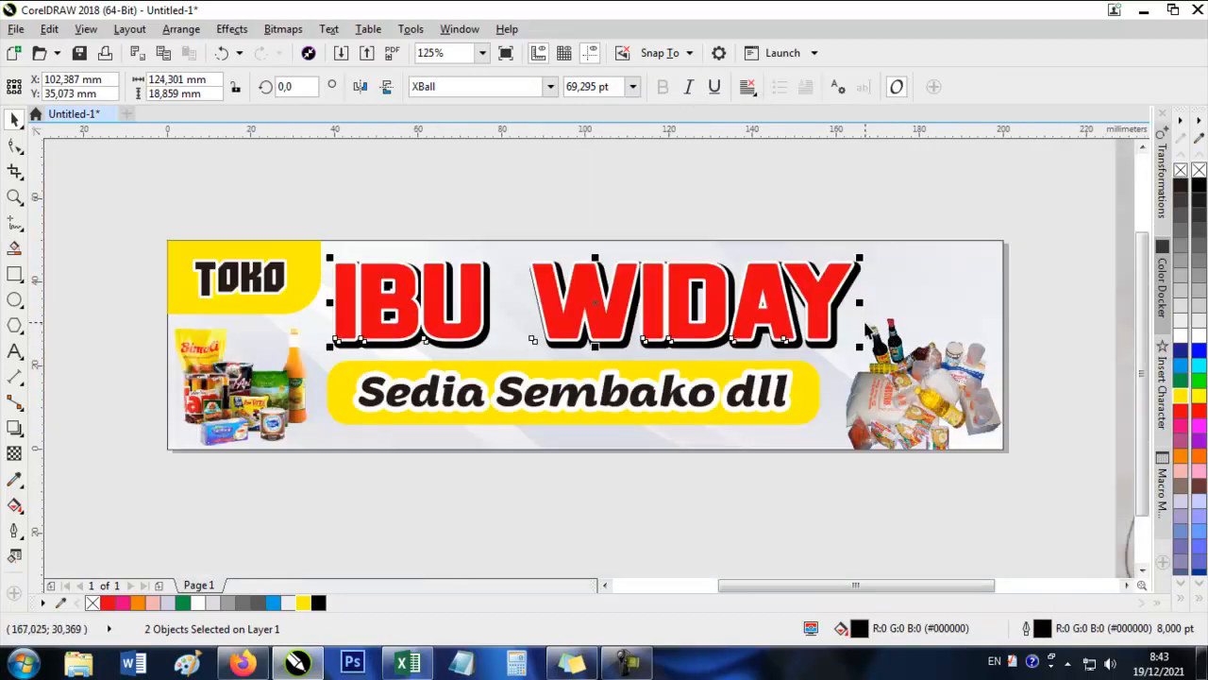
mouse_move(860, 303)
left_mouse_down()
mouse_move(844, 307)
mouse_move(846, 298)
left_mouse_up()
Move the tagline with its yellow bar about 3 mm right and the left grocery picture slightly right.
left_click(311, 492)
left_click_drag(758, 397, 772, 397)
left_click(654, 418)
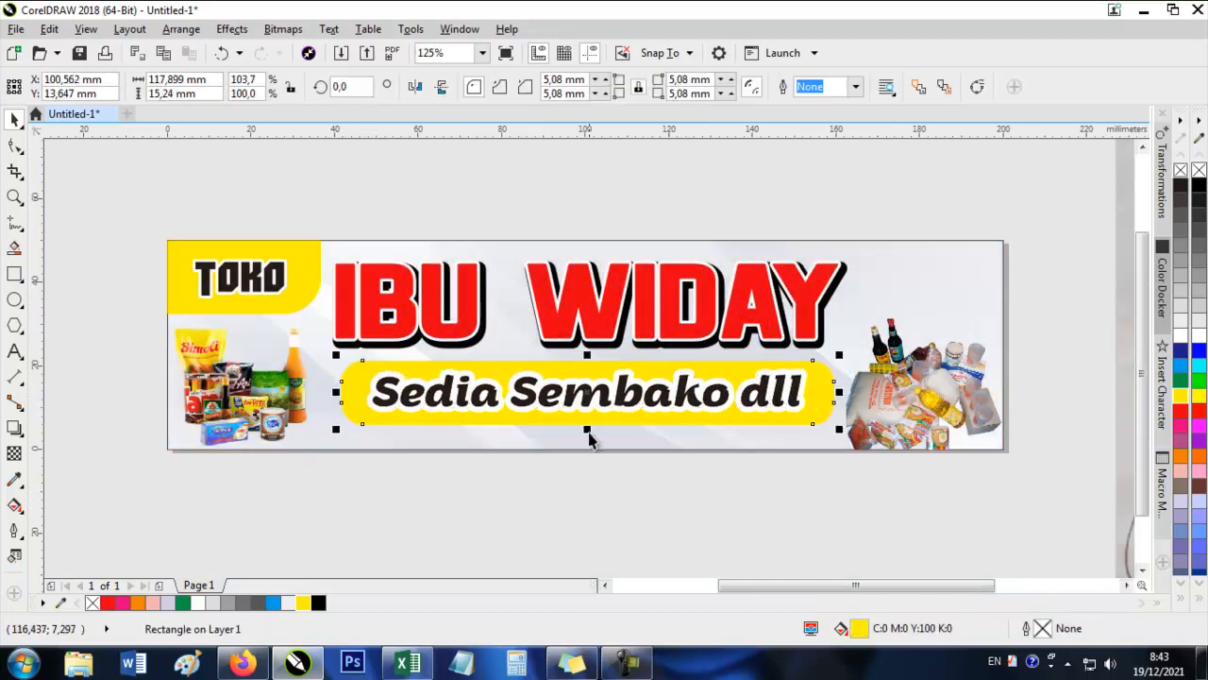
left_click_drag(266, 390, 223, 397)
left_click(471, 510)
left_click(373, 526)
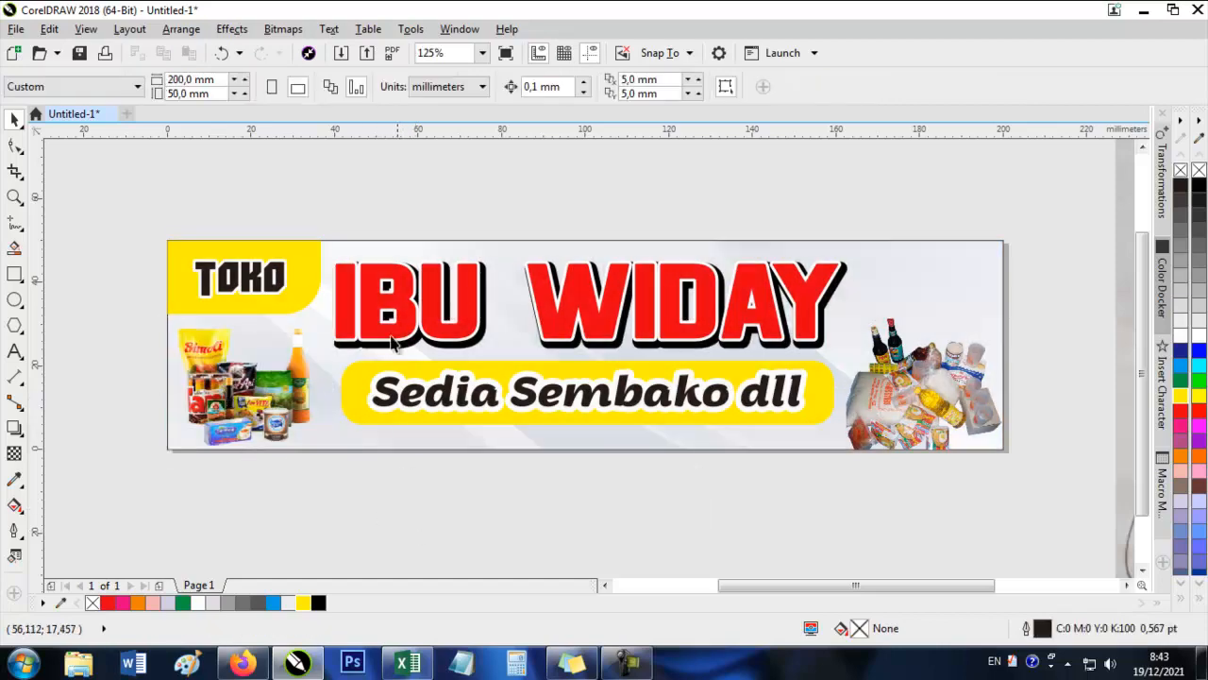
Duplicate the yellow TOKO shape slightly down and right, fill the copy with 80% black and place it directly behind the original.
scroll(324, 264, "up", 4)
left_click_drag(307, 298, 337, 302)
left_click(1182, 232)
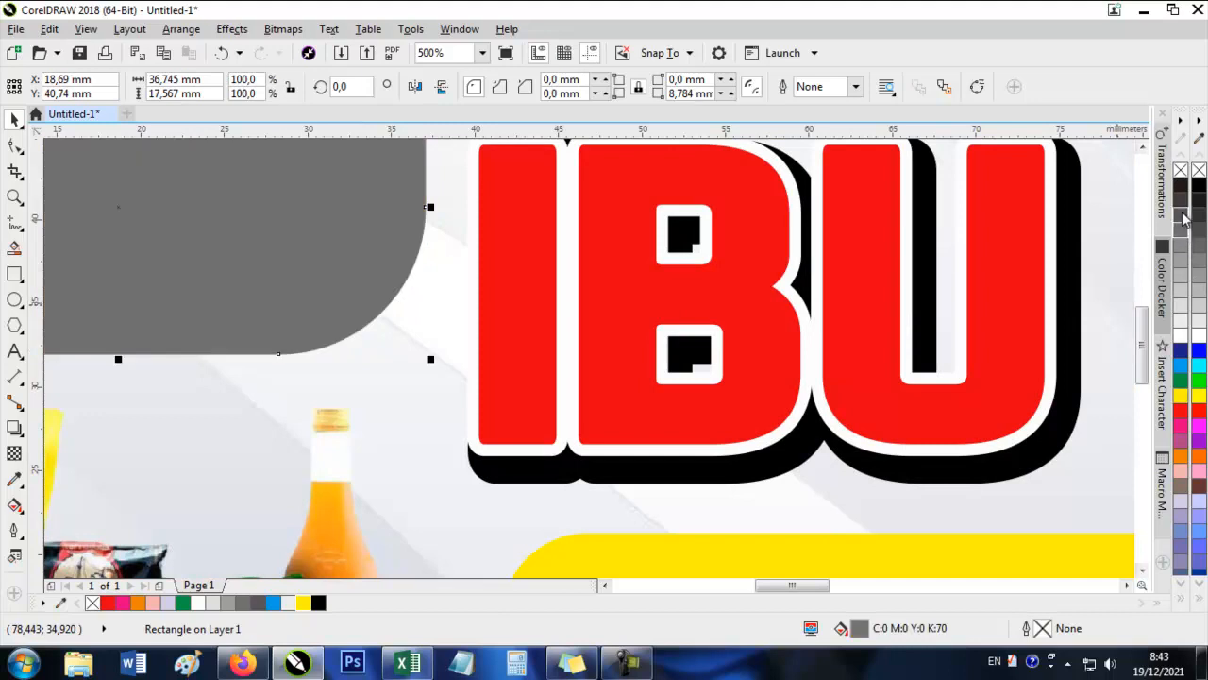
left_click(1181, 216)
scroll(807, 425, "down", 1)
key("shift+Page_Down")
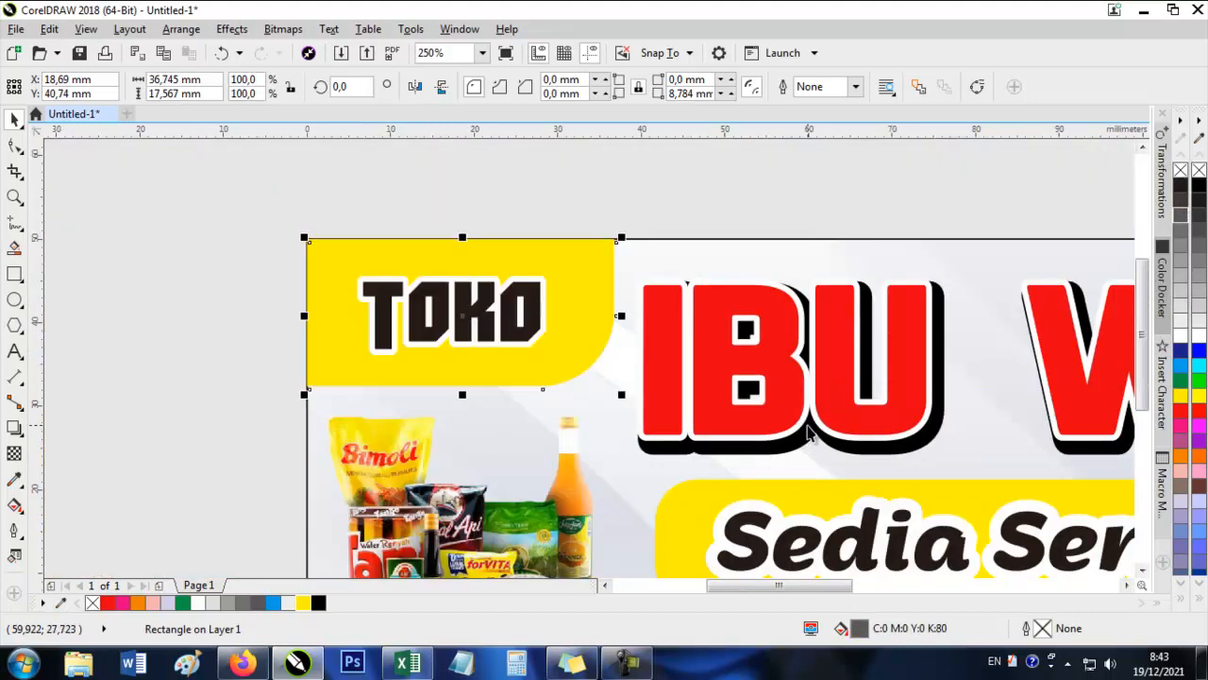
key("ctrl+Page_Up")
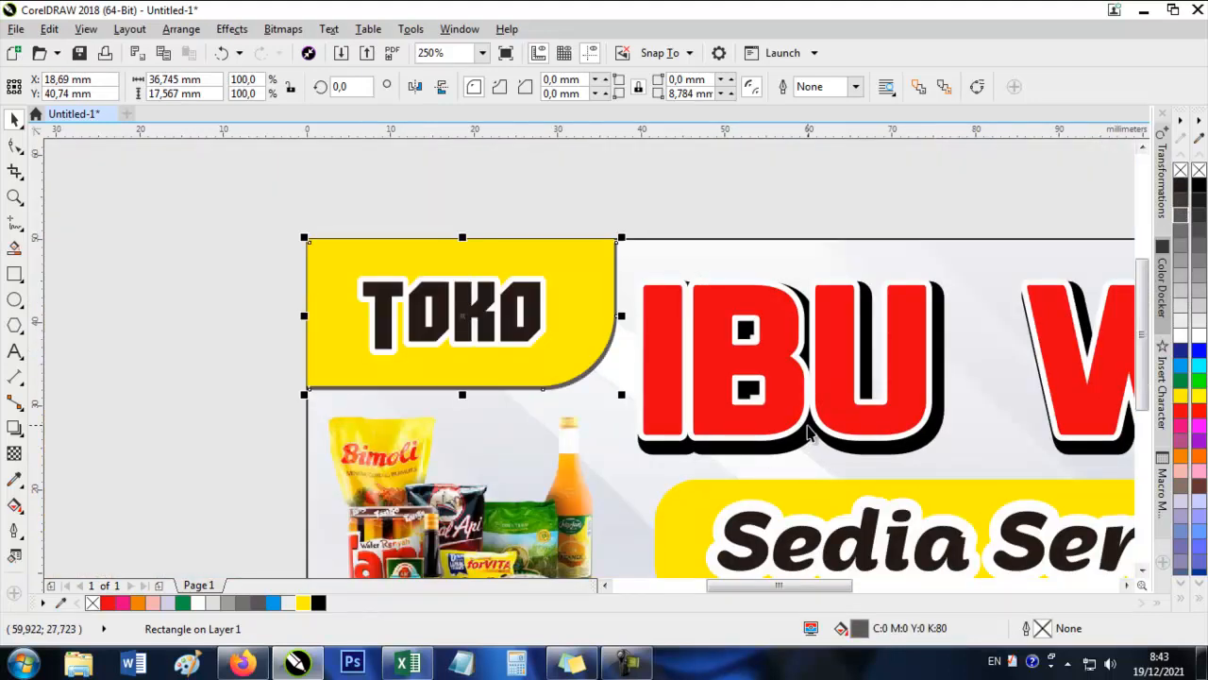
Fill the duplicate behind the yellow TOKO shape with red and move it further down and right as an offset shadow.
left_click(1186, 407)
scroll(563, 396, "up", 1)
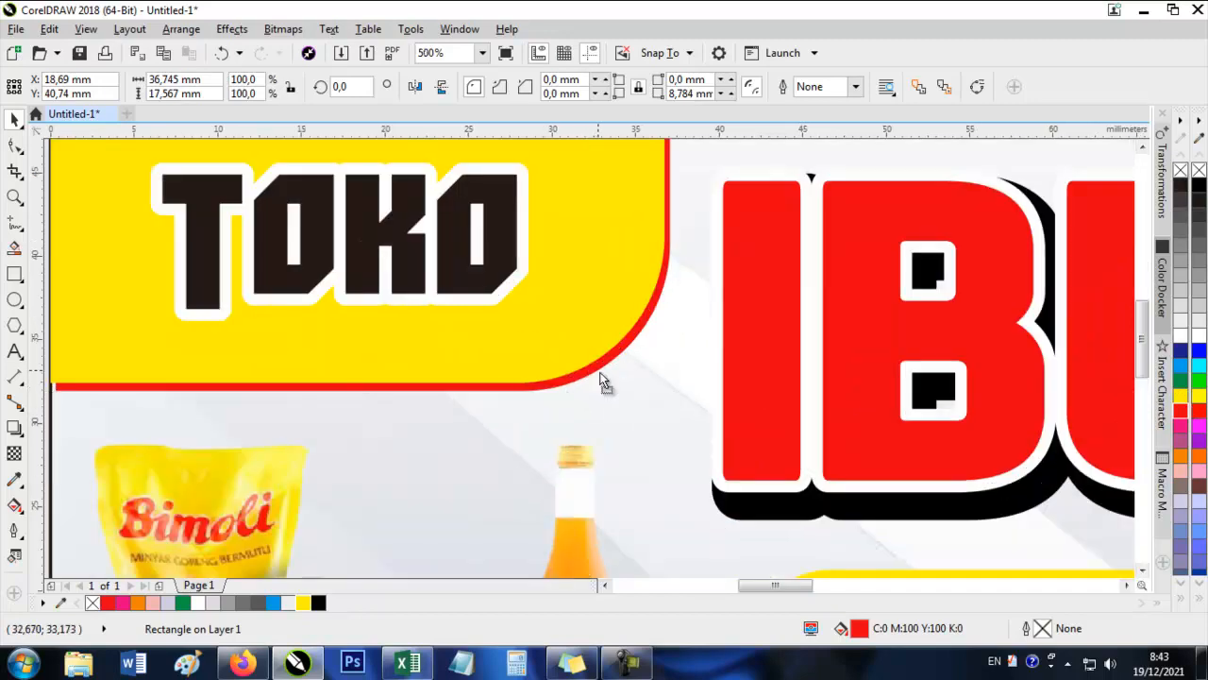
left_click_drag(605, 382, 606, 384)
scroll(607, 384, "down", 2)
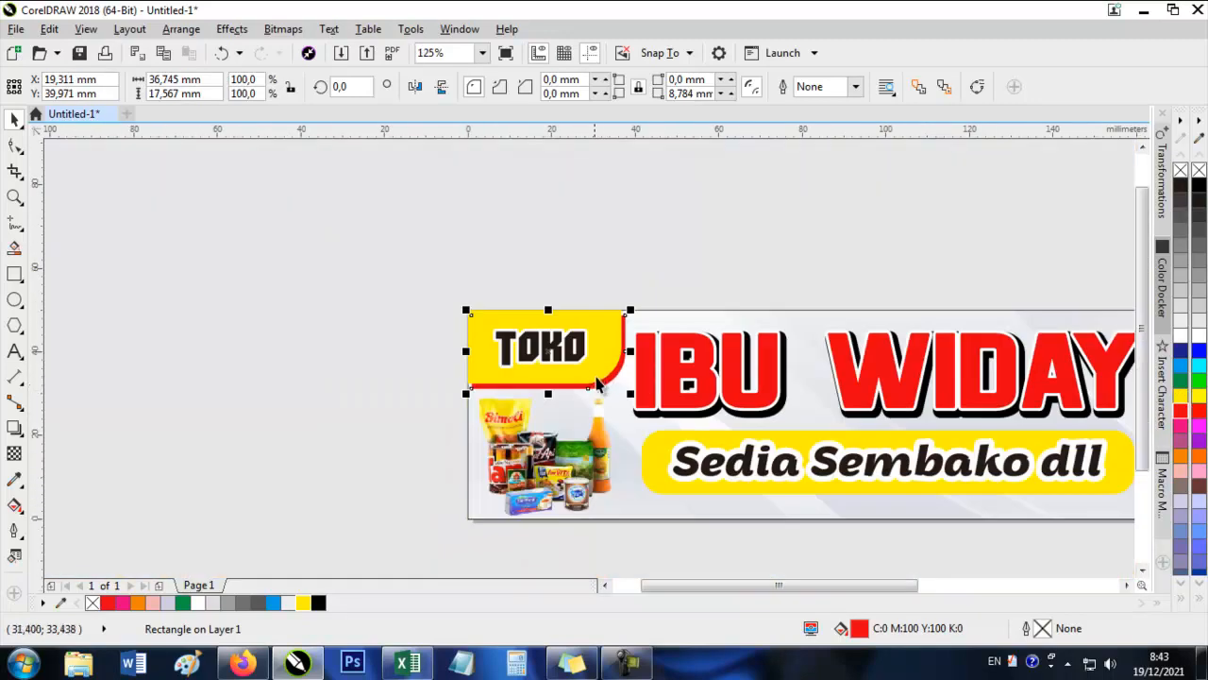
scroll(596, 384, "up", 1)
left_click_drag(656, 272, 663, 274)
key("Escape")
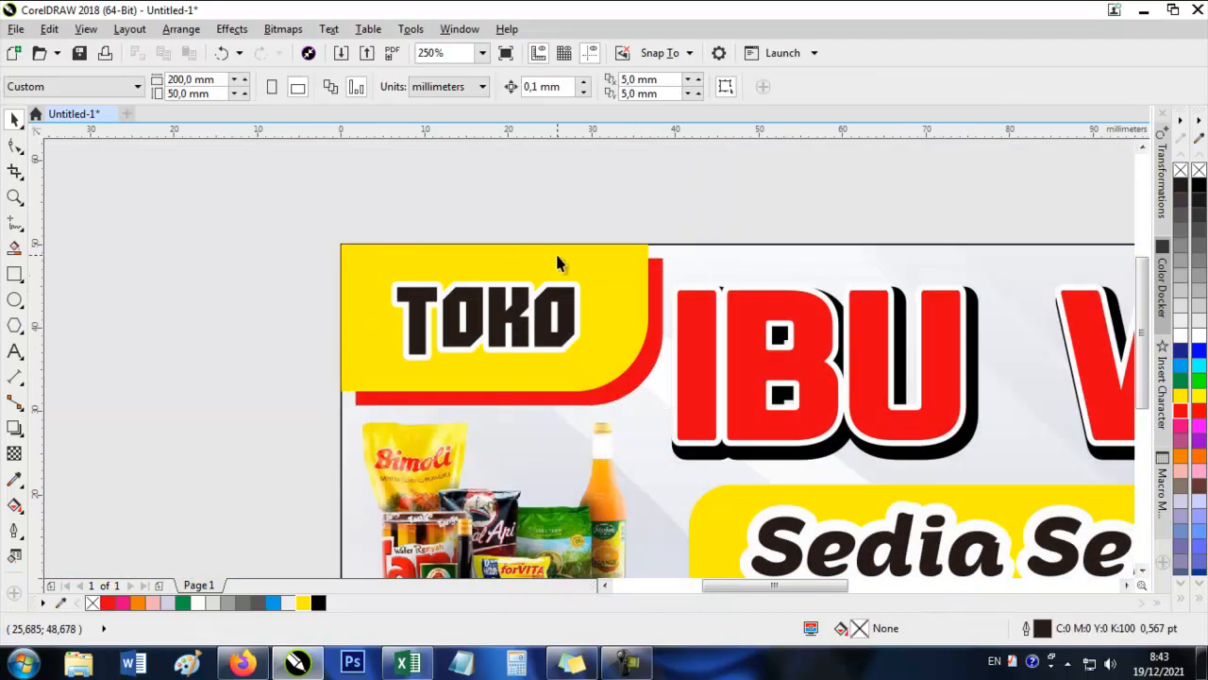
Scale the IBU WIDAY lettering and its shadow down slightly about their centre.
scroll(558, 261, "down", 1)
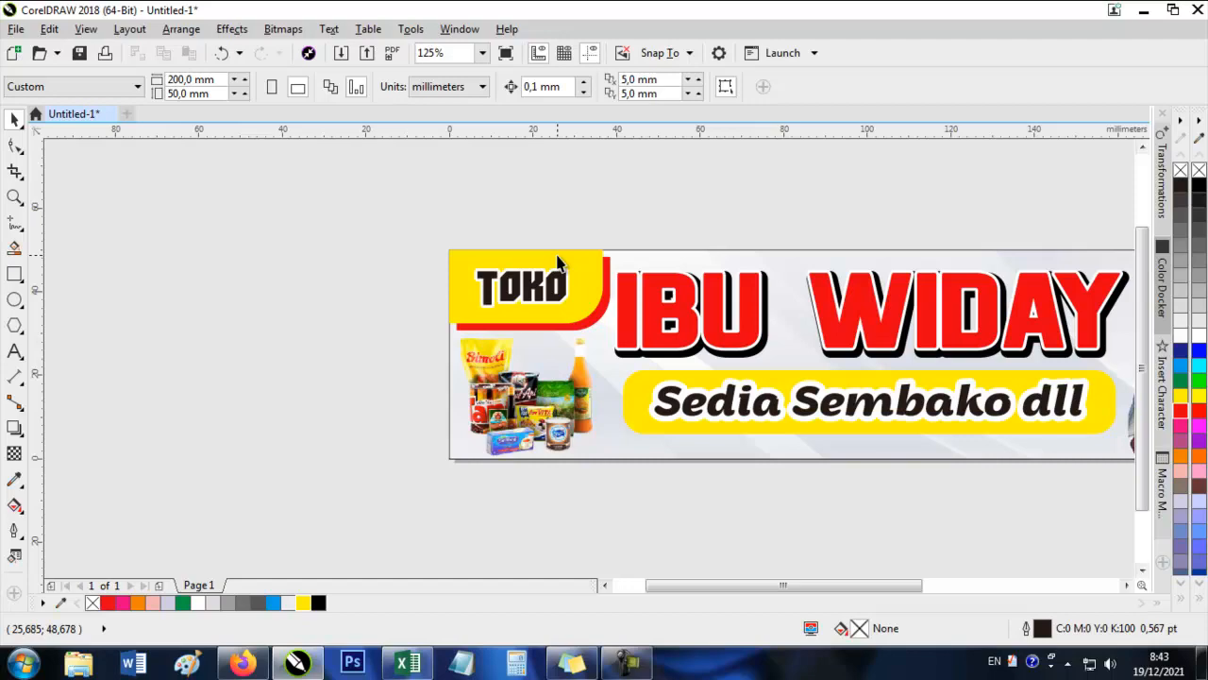
scroll(558, 261, "down", 2)
scroll(651, 264, "up", 2)
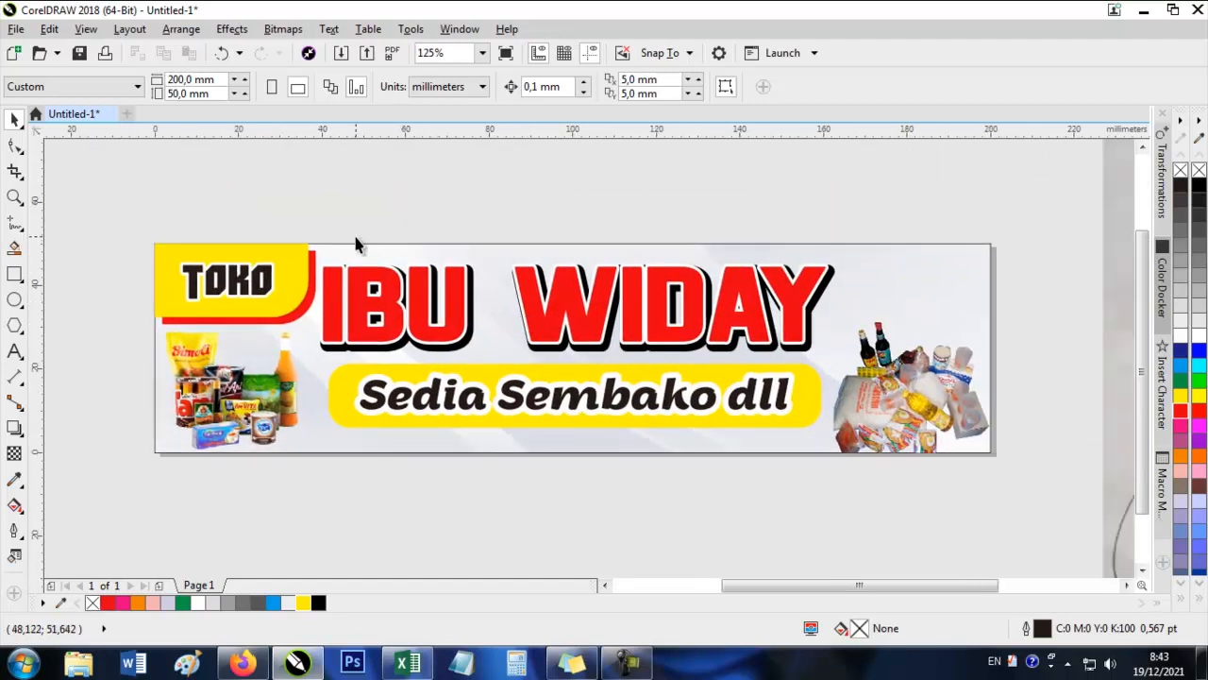
left_click_drag(331, 231, 855, 398)
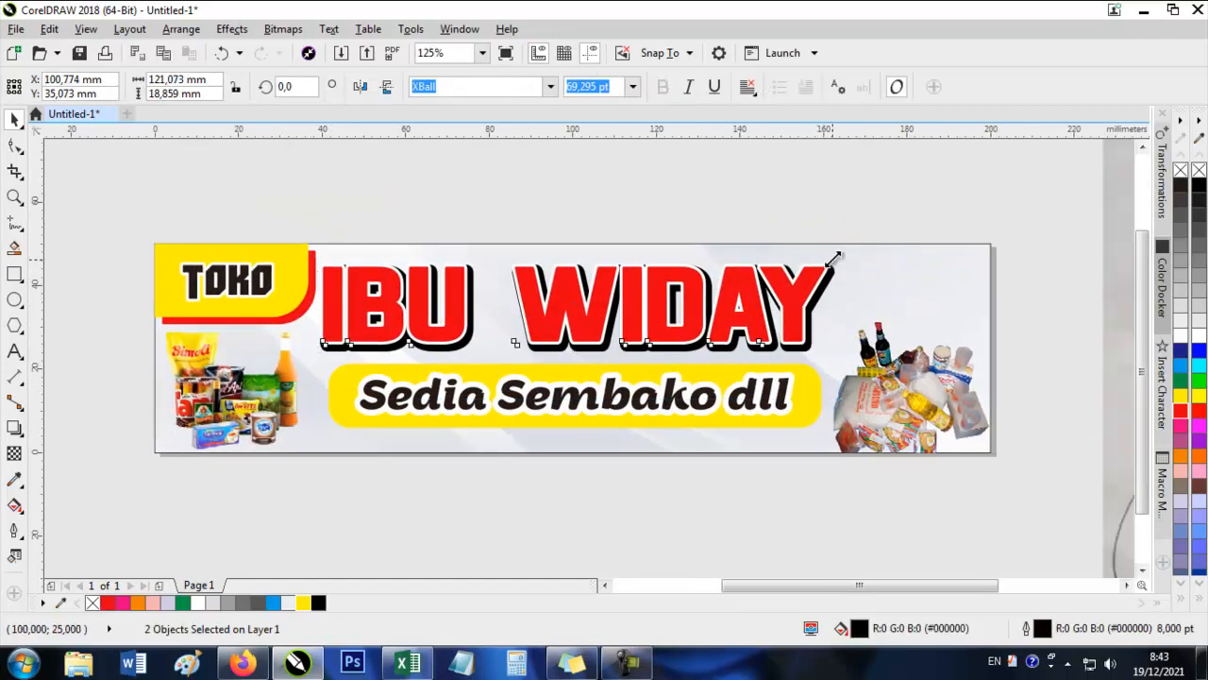
left_click_drag(833, 259, 830, 262)
Move TOKO toward the banner's upper-left corner and shrink the yellow and red shapes to fit closely around it.
scroll(181, 254, "up", 1)
left_click_drag(277, 303, 258, 295)
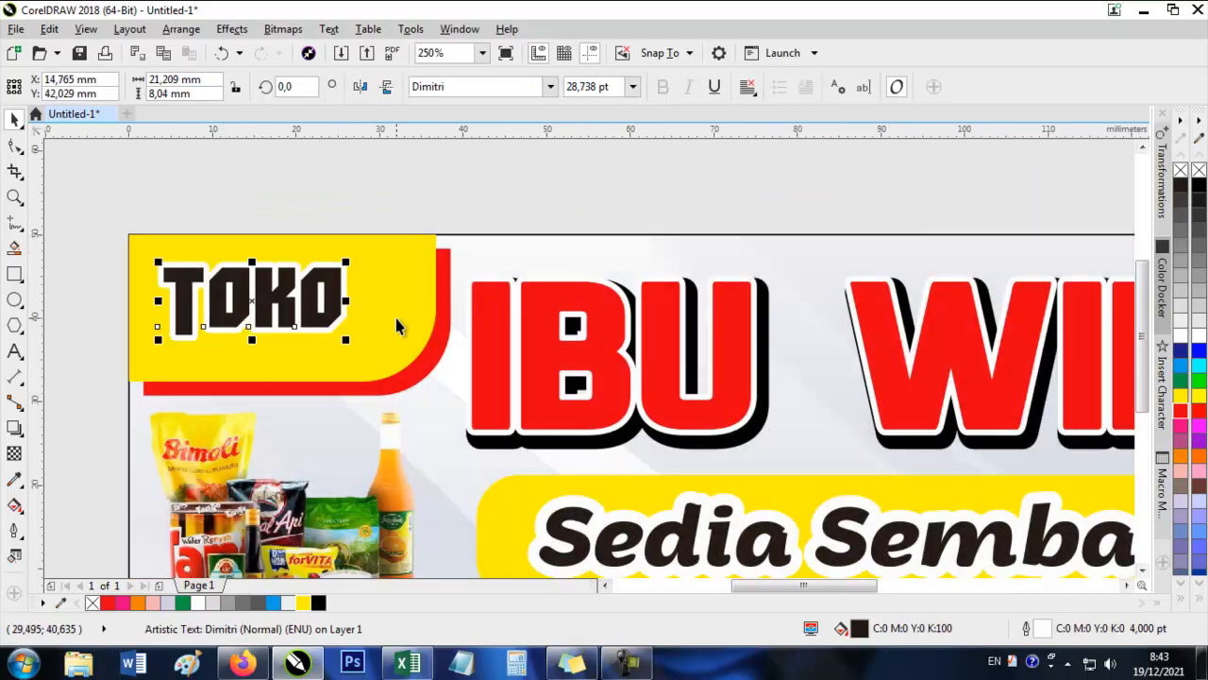
left_click(396, 325)
left_click(438, 363, "shift")
left_click_drag(453, 397, 422, 381)
left_click_drag(429, 307, 402, 308)
scroll(402, 308, "down", 1)
left_click(533, 165)
scroll(694, 509, "right", 3)
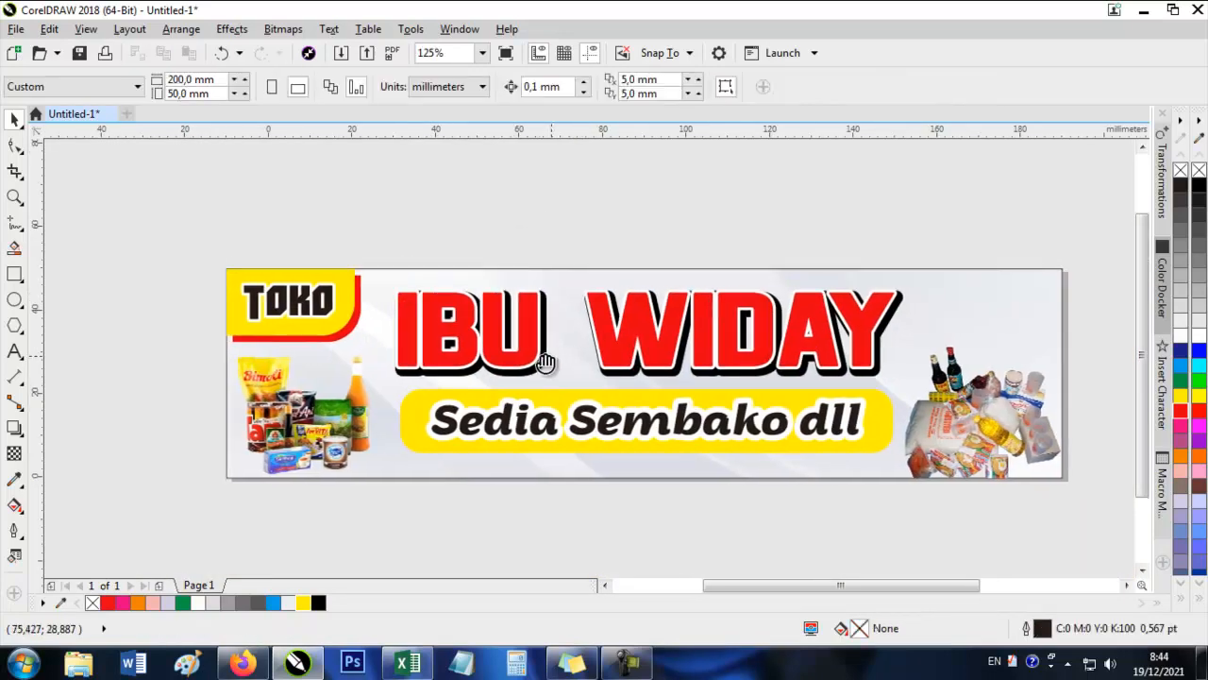
scroll(777, 393, "right", 1)
left_click(788, 396)
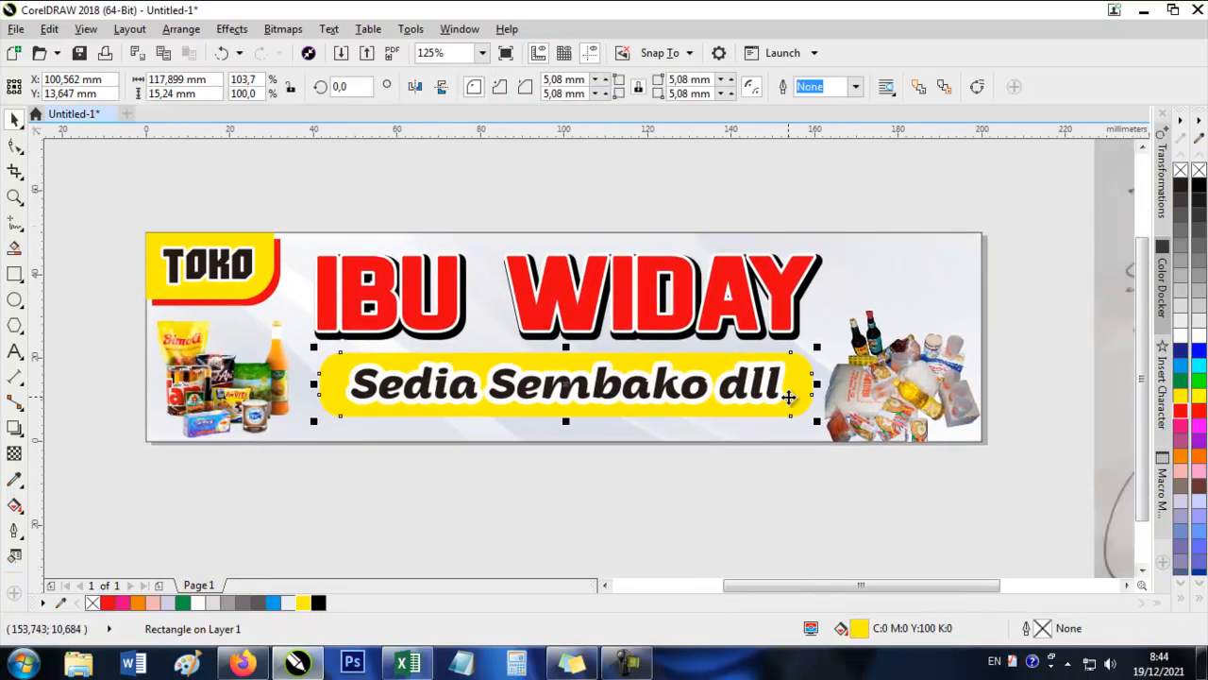
left_click(217, 219)
left_click_drag(677, 248, 597, 296)
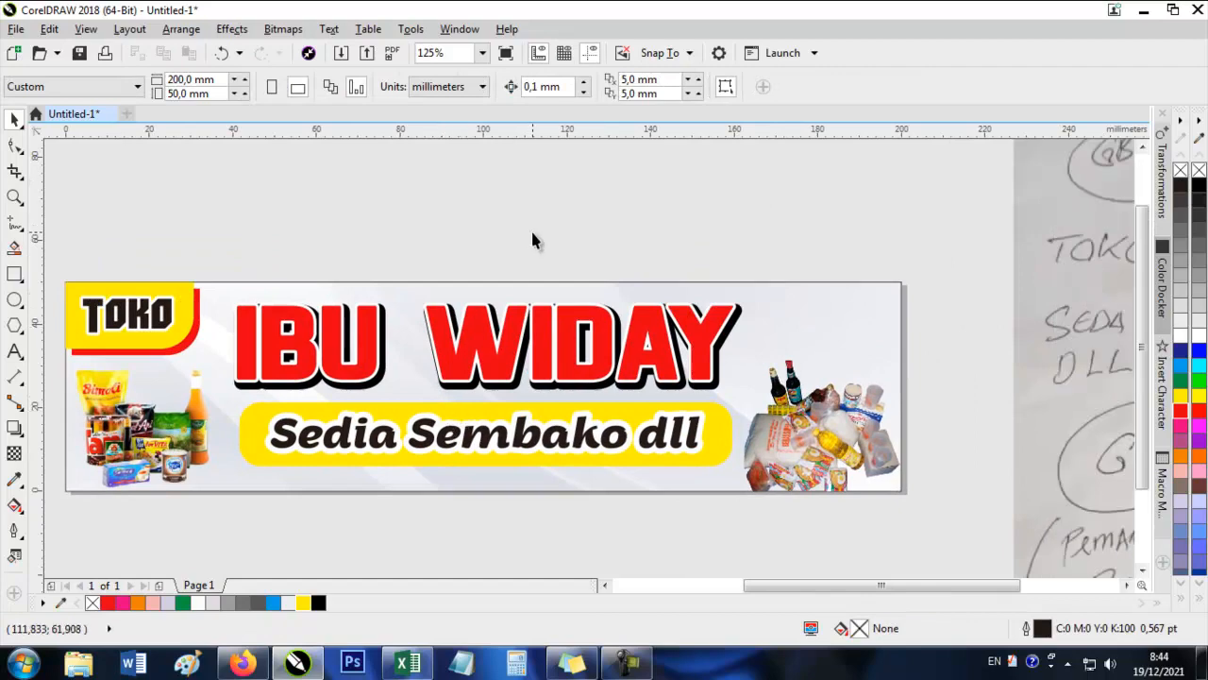
Draw a circle about 15 mm across above the banner's upper-right corner, fill it red and remove its outline.
left_click_drag(697, 279, 660, 247)
left_click_drag(514, 251, 609, 225)
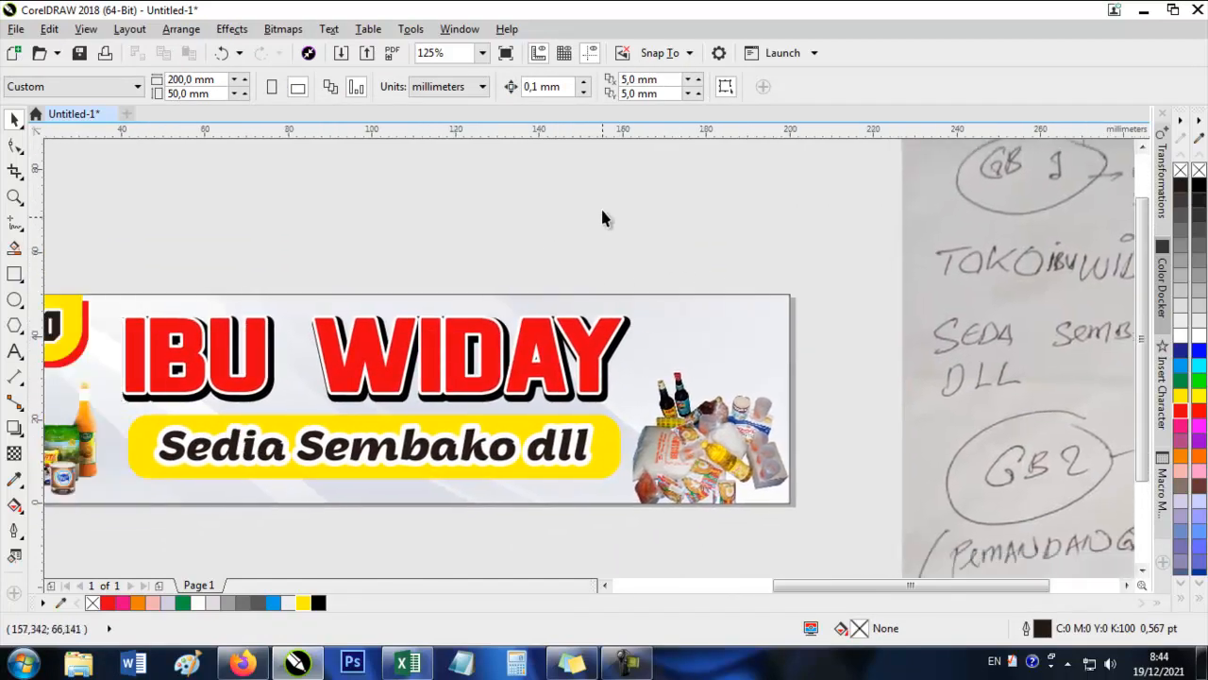
left_click_drag(645, 302, 480, 299)
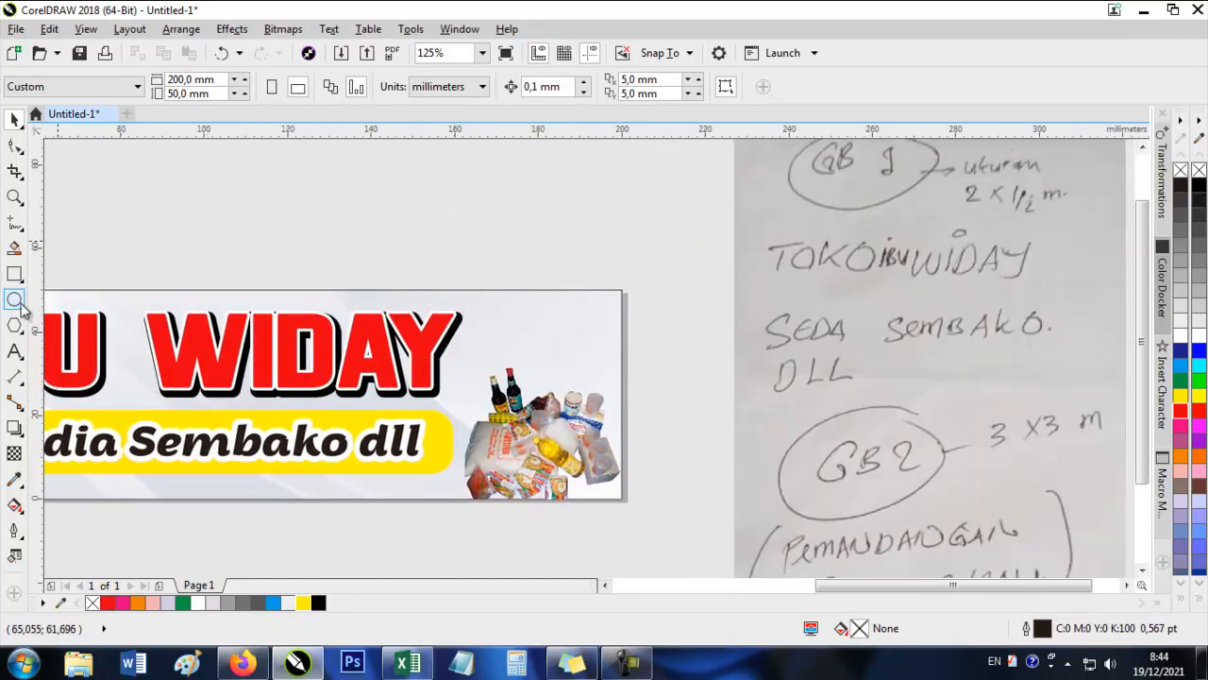
left_click(14, 300)
left_click_drag(517, 220, 590, 293)
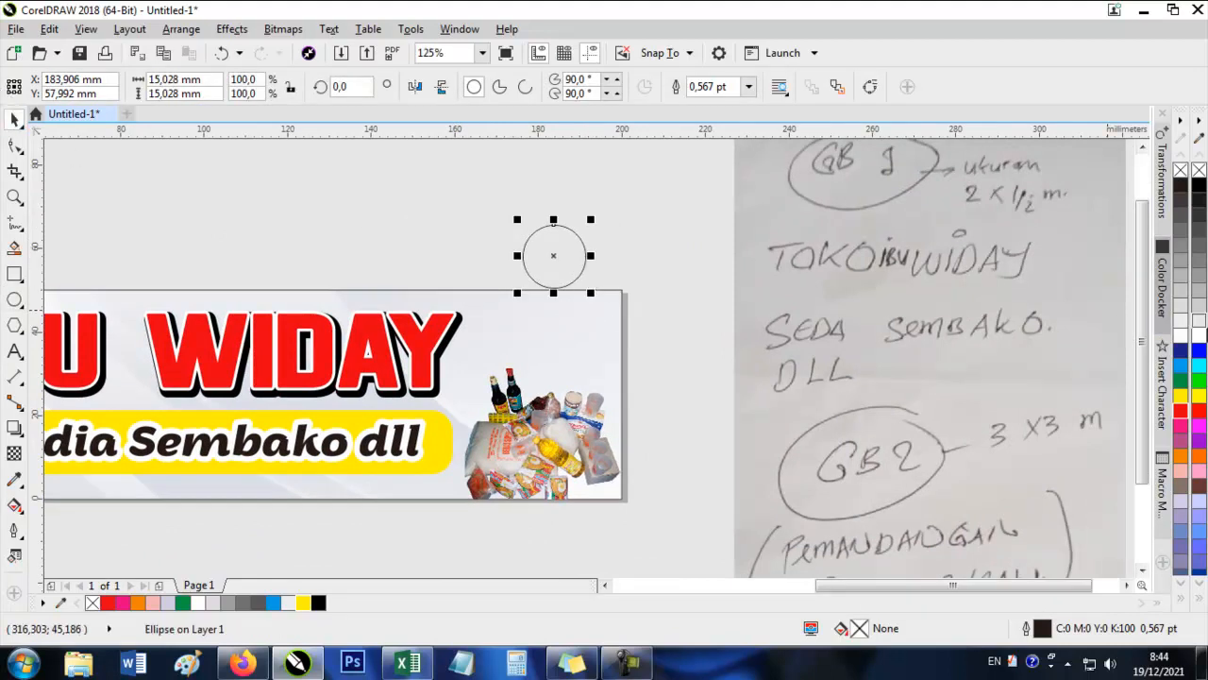
scroll(537, 222, "up", 2)
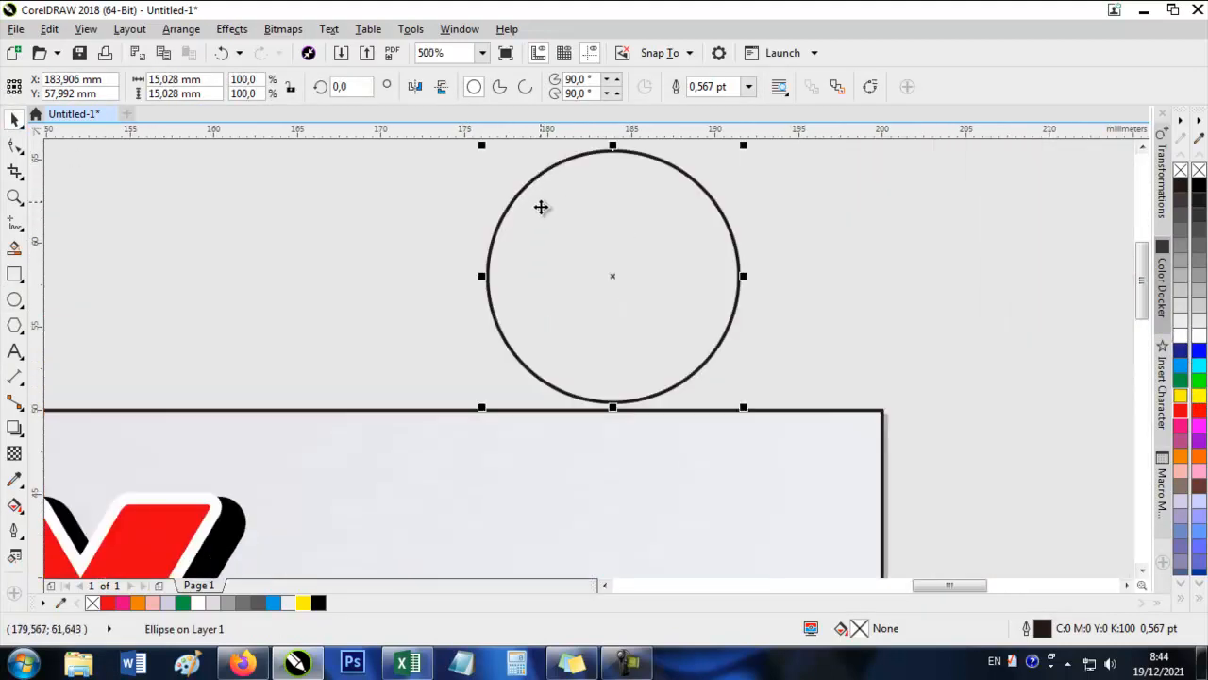
left_click(1184, 414)
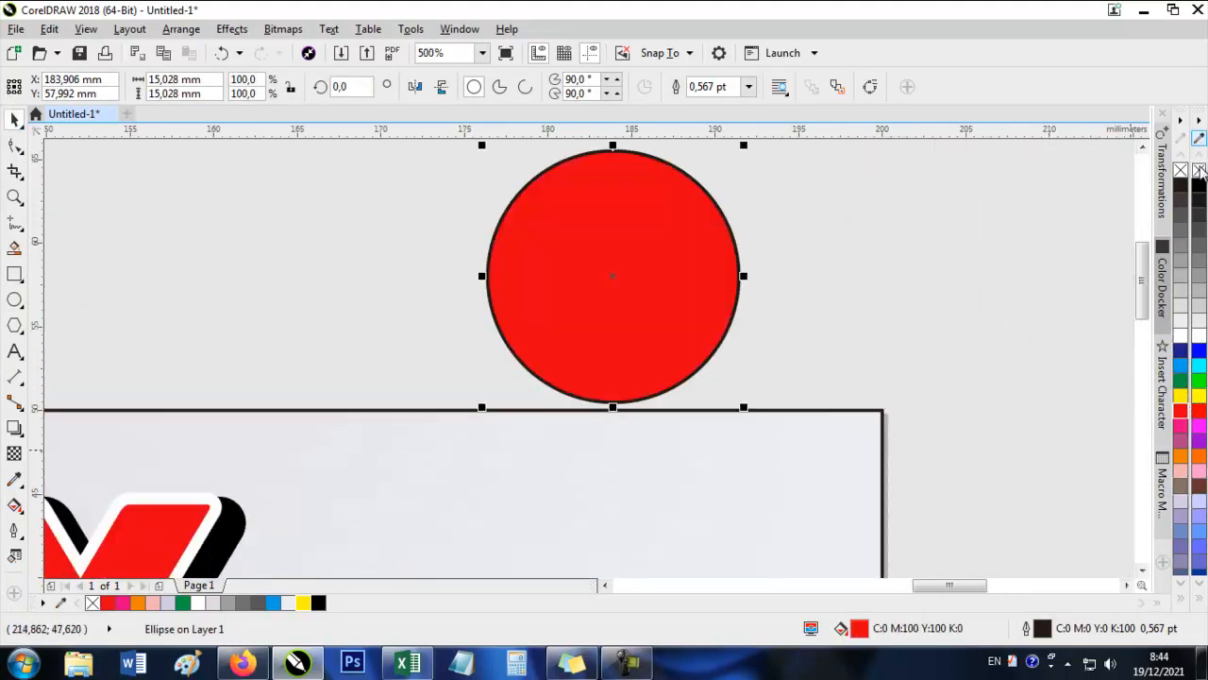
right_click(1199, 171)
left_click_drag(727, 264, 476, 410)
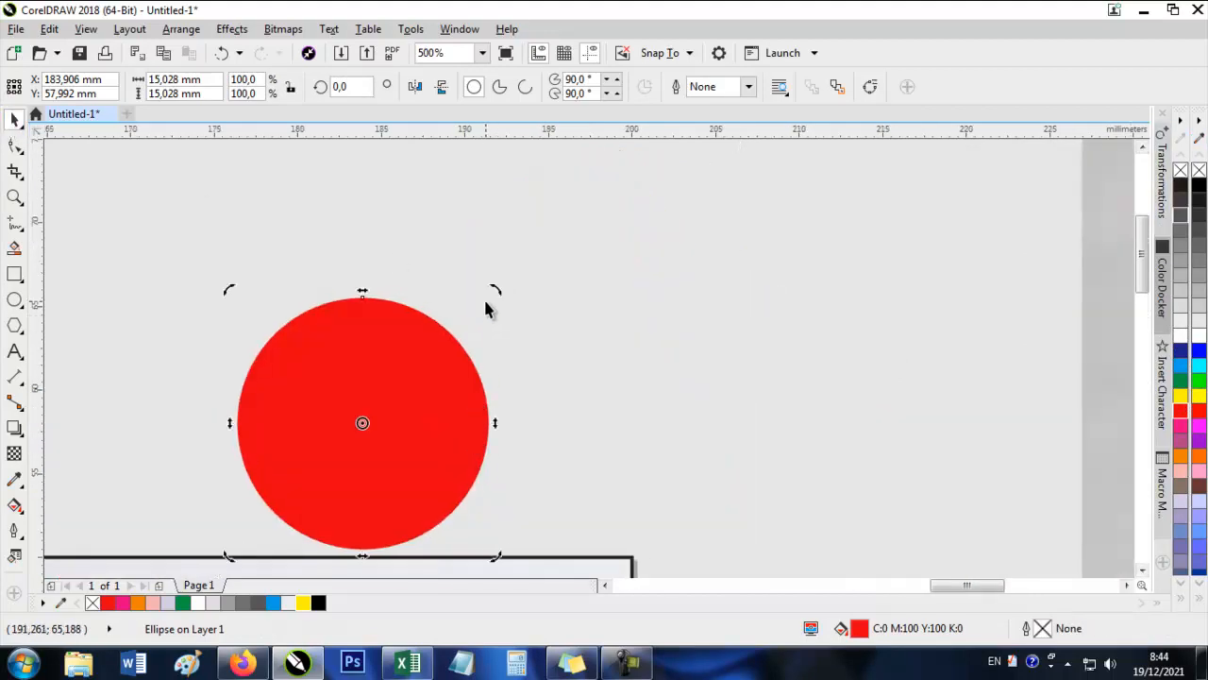
Add two smaller concentric copies inside the red circle, the middle one orange and the innermost yellow, about 9.6 mm across.
left_click_drag(390, 373, 406, 362)
left_click_drag(515, 282, 466, 317)
left_click(1180, 457)
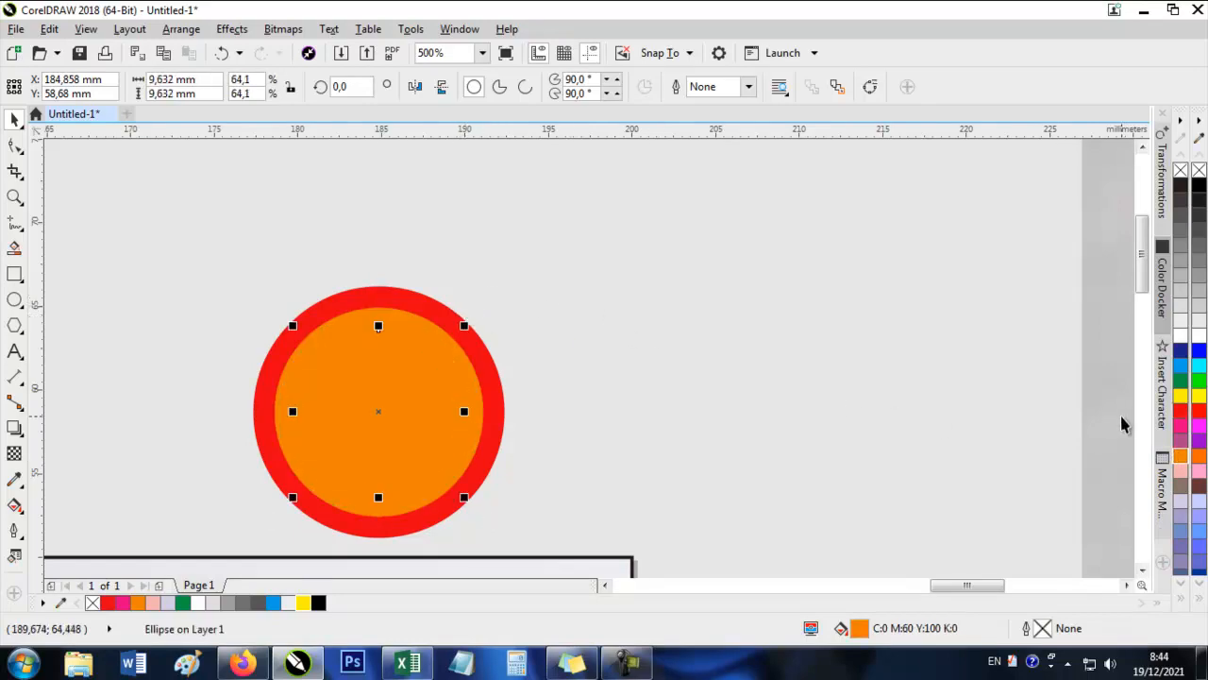
left_click(1180, 397)
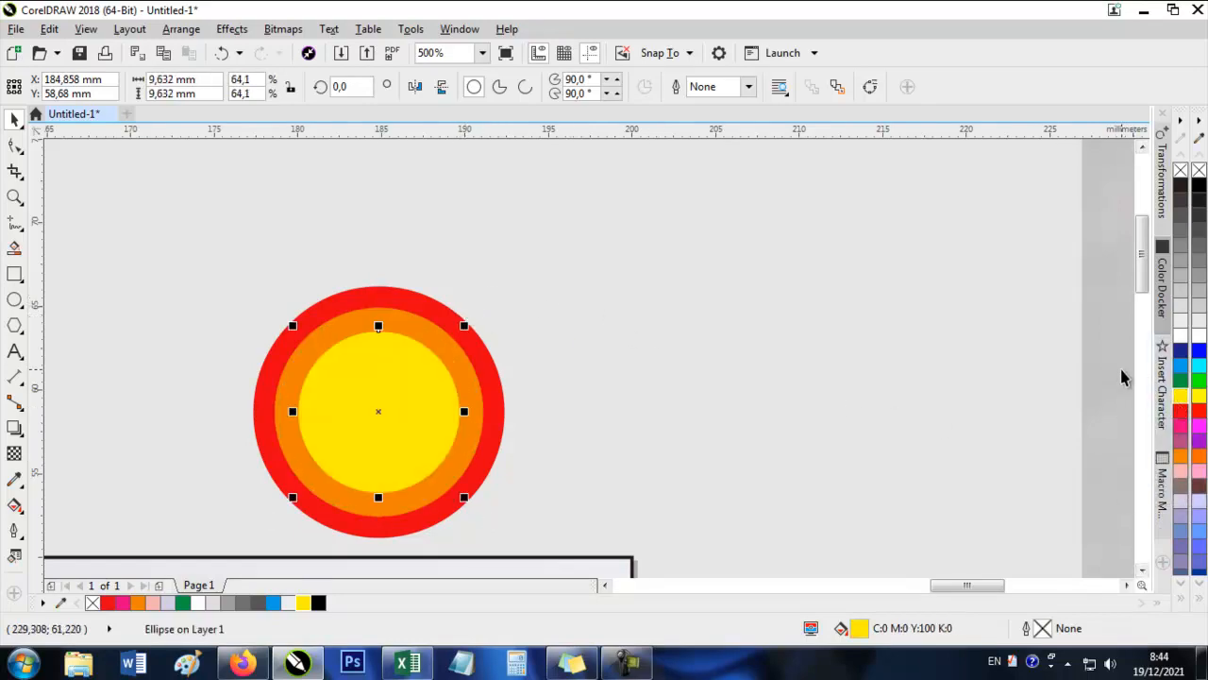
left_click(753, 228)
scroll(416, 305, "down", 2)
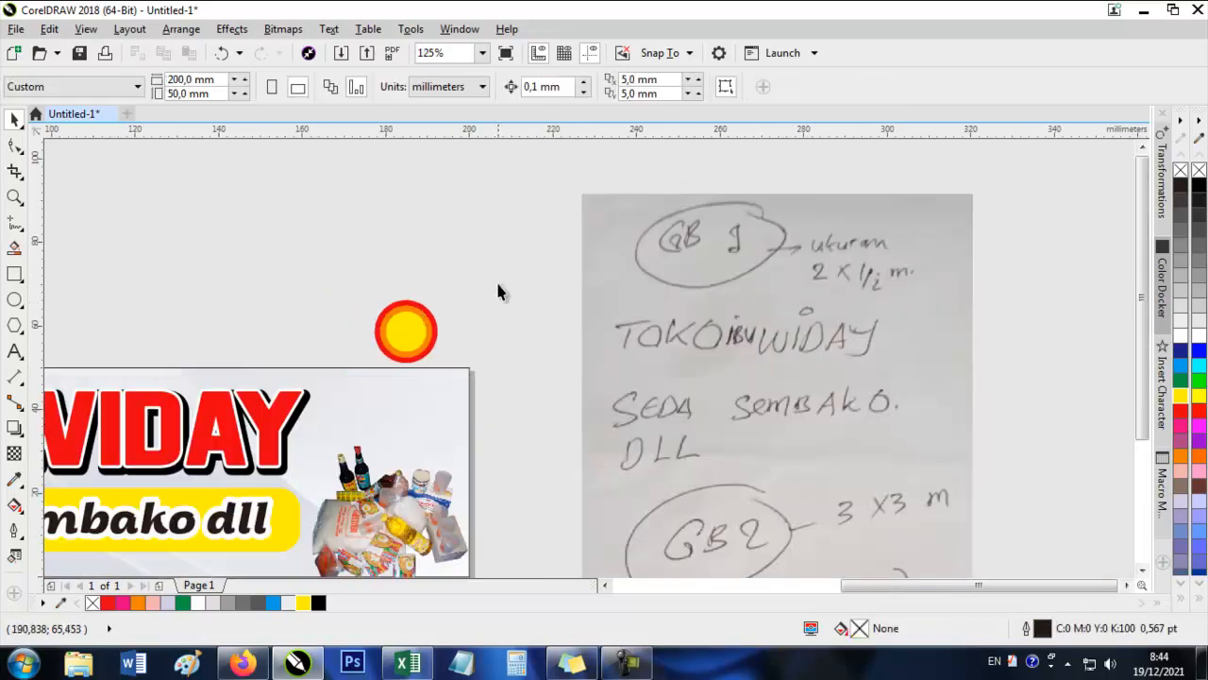
Group the three concentric circles, move the group onto the banner's upper-right corner and place a copy to its left.
left_click_drag(341, 391, 341, 392)
left_click_drag(424, 339, 566, 326)
key("ctrl+g")
scroll(546, 341, "up", 2)
left_click_drag(584, 332, 322, 372)
right_click(322, 372)
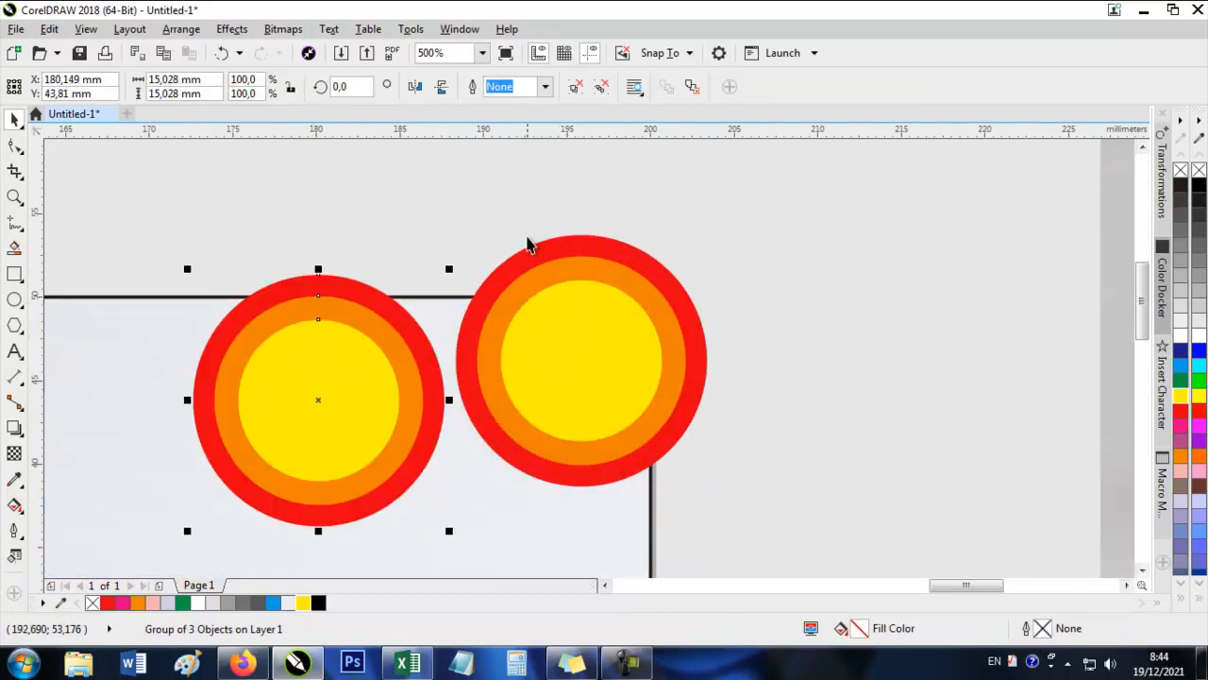
Scale the copied circle ornament down to about 11.1 mm and place it near the banner's top edge beside the large one.
left_click_drag(454, 273, 423, 306)
left_click_drag(353, 369, 378, 350)
scroll(868, 321, "down", 2)
scroll(749, 353, "up", 1)
left_click(793, 260)
scroll(775, 263, "down", 1)
key("Escape")
left_click_drag(653, 273, 755, 288)
left_click(767, 300)
scroll(796, 321, "up", 1)
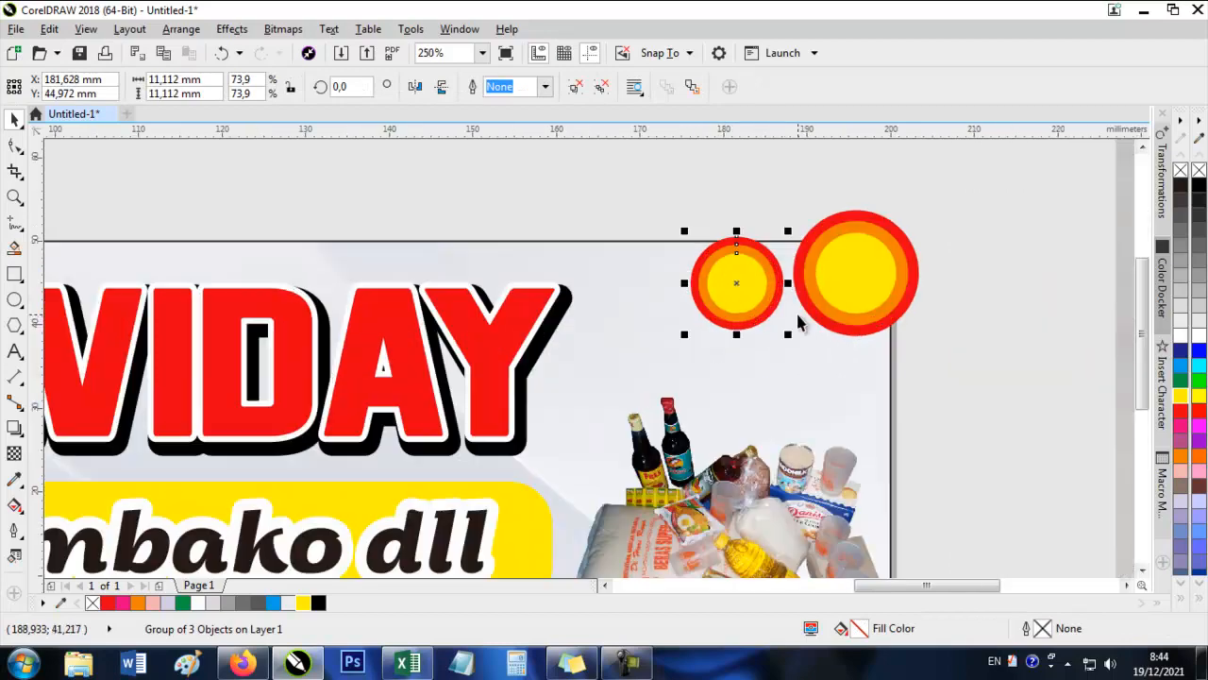
key("Escape")
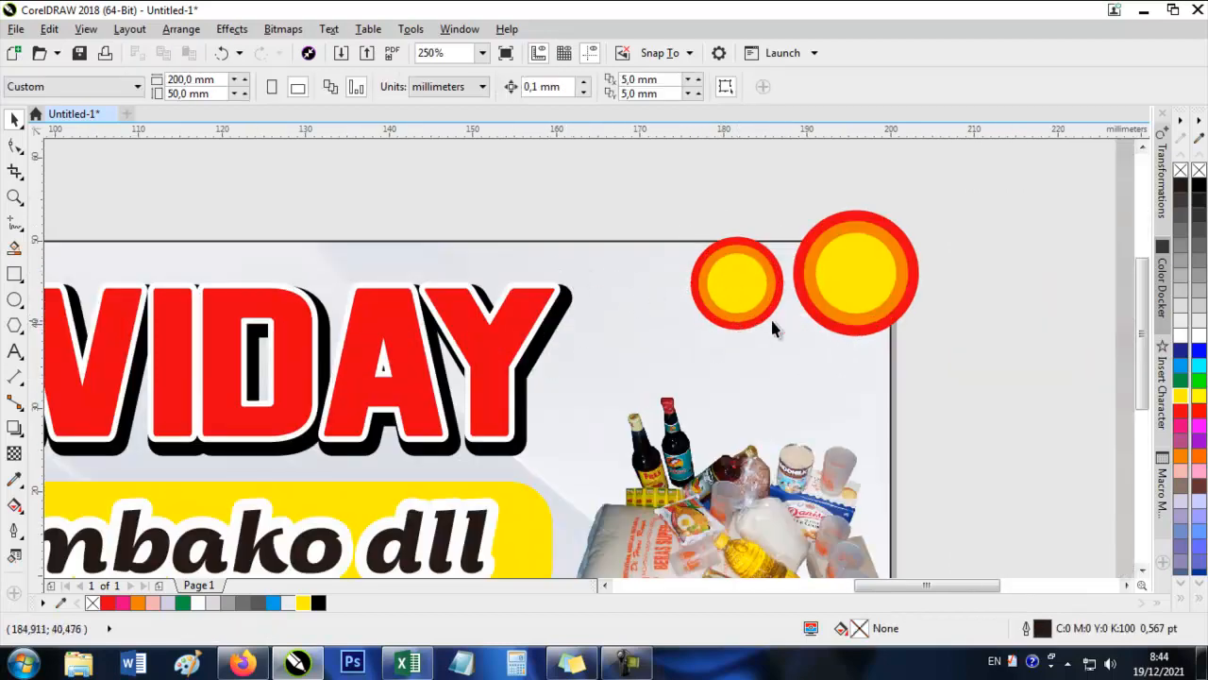
Copy the smaller circle ornament, shrink the copy to about 7.2 mm and place it below and between the other two.
left_click_drag(747, 277, 794, 374)
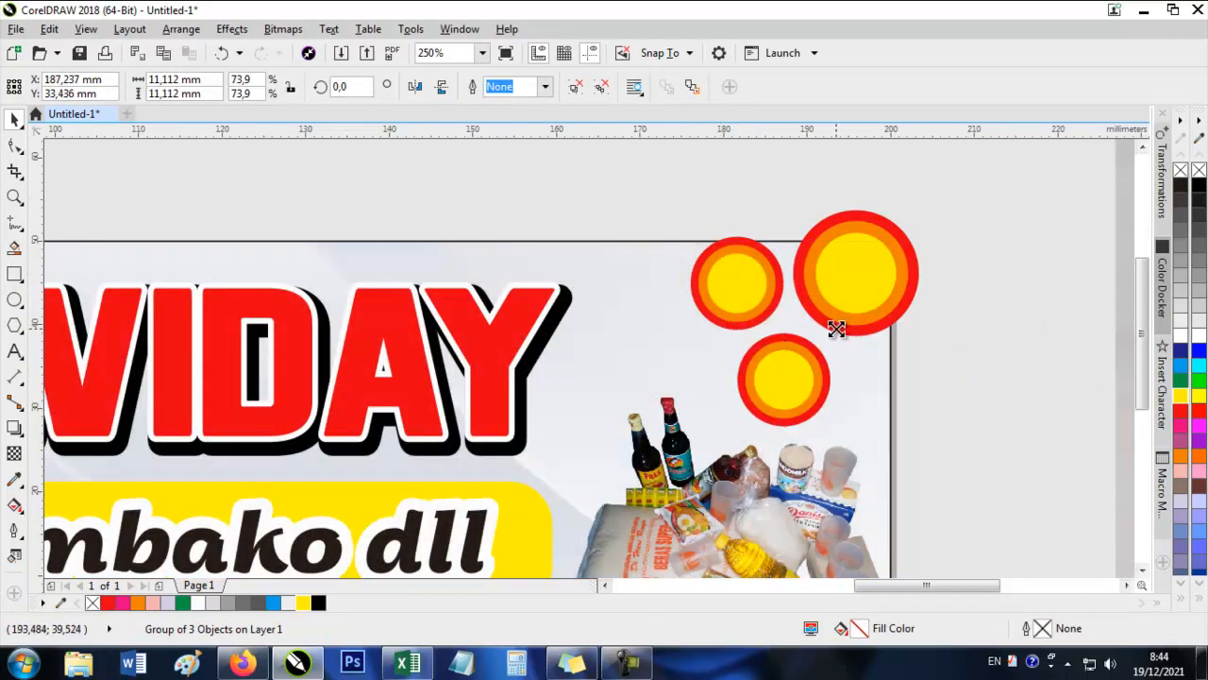
left_click_drag(836, 328, 819, 332)
left_click_drag(784, 384, 754, 394)
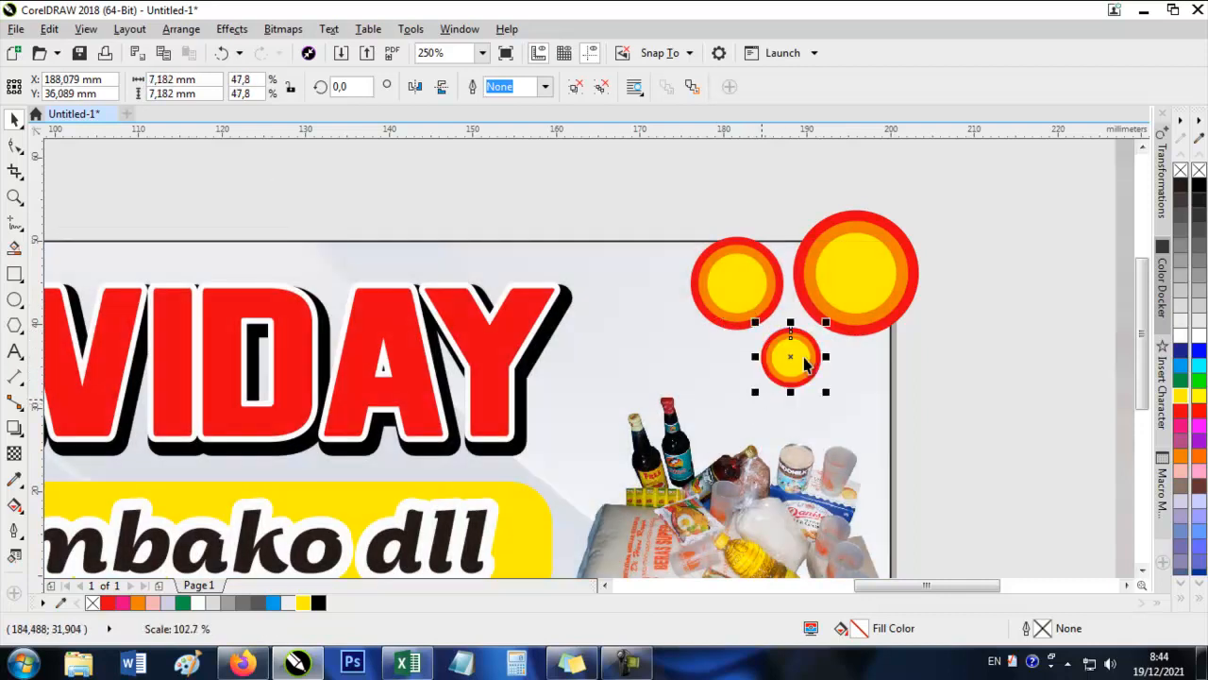
Select all three circle ornaments and PowerClip them inside the banner background rectangle.
left_click(882, 257)
left_click(751, 272, "shift")
left_click(800, 357, "shift")
right_click(799, 357)
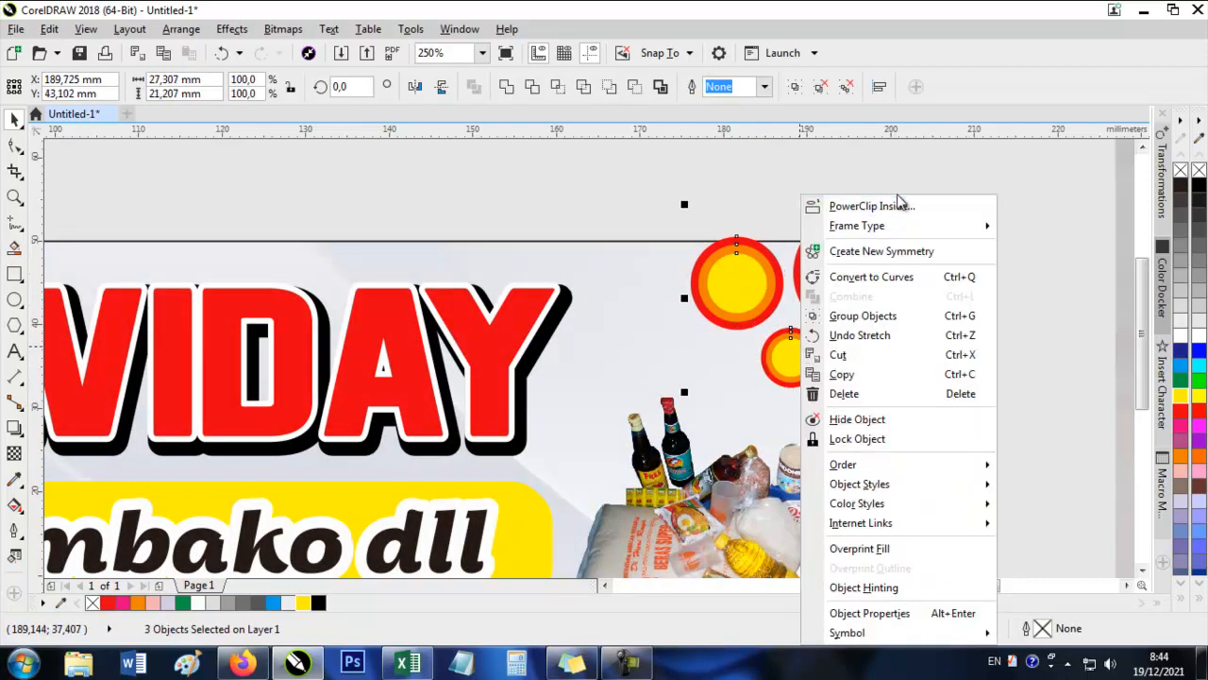
left_click(885, 203)
left_click(752, 262)
left_click(933, 270)
scroll(934, 274, "down", 1)
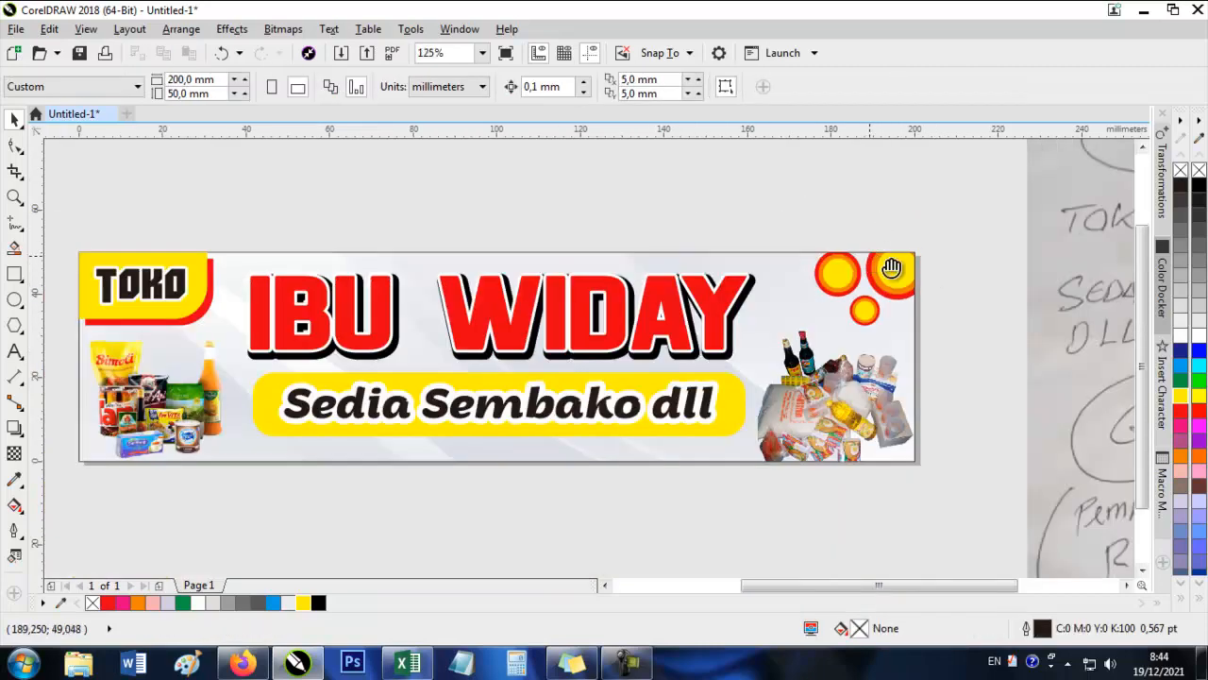
Open the banner background's PowerClip contents for editing and group the three circle ornaments.
left_click_drag(892, 268, 960, 279)
left_click_drag(745, 268, 791, 270)
left_click_drag(609, 516, 602, 432)
left_click(996, 226)
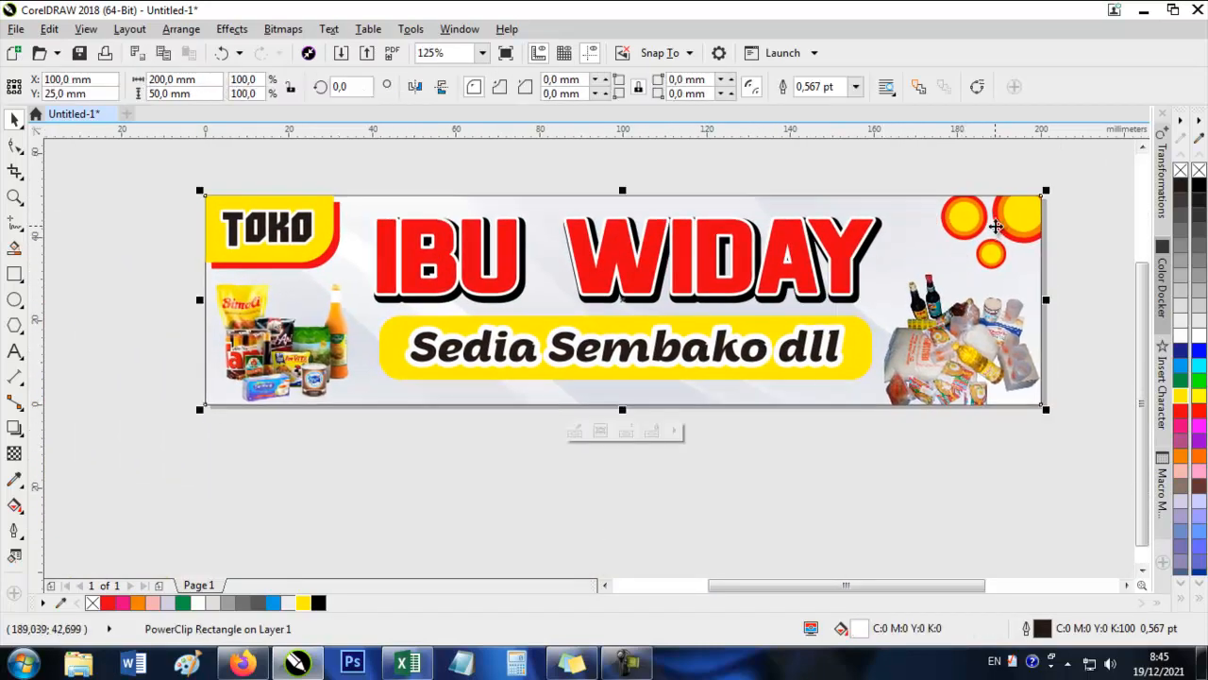
right_click(996, 226)
left_click(838, 156)
left_click_drag(863, 230, 1035, 276)
key("ctrl+z")
left_click(969, 230)
left_click_drag(968, 229, 808, 261)
left_click_drag(992, 180, 713, 319)
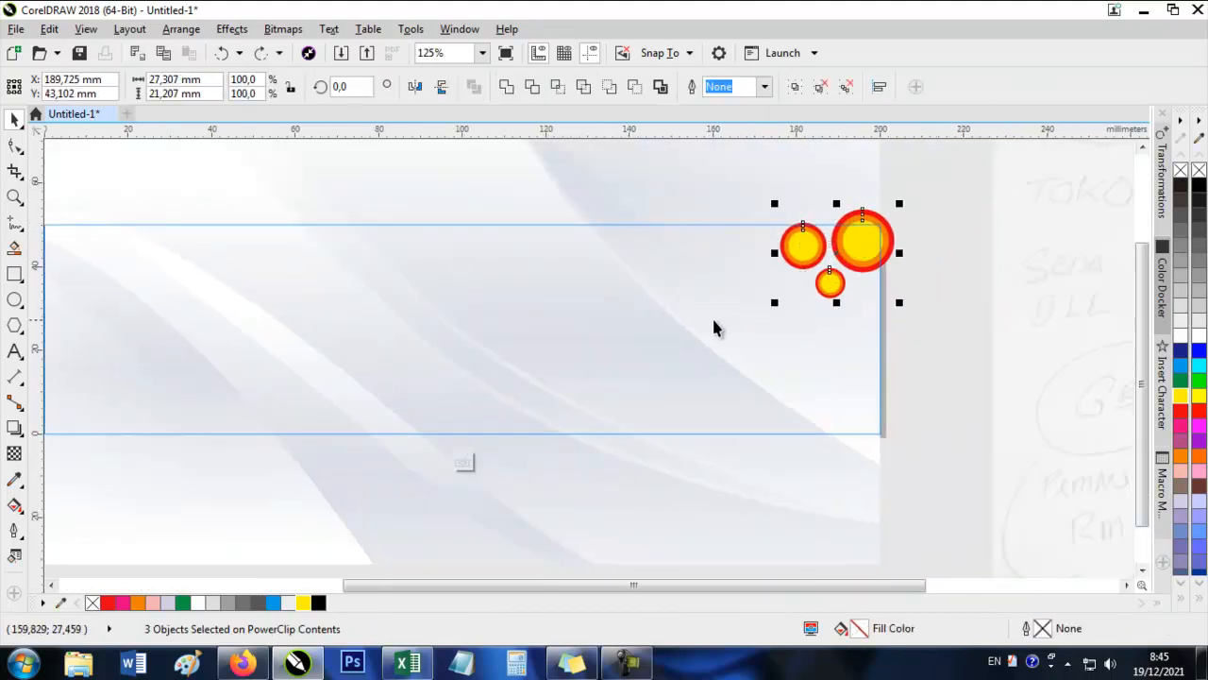
key("ctrl+g")
Copy the ornament group to the lower edge and lower-left corner, then copy the horizontally mirrored corner group to the lower-right and finish PowerClip editing.
left_click_drag(904, 260, 141, 387)
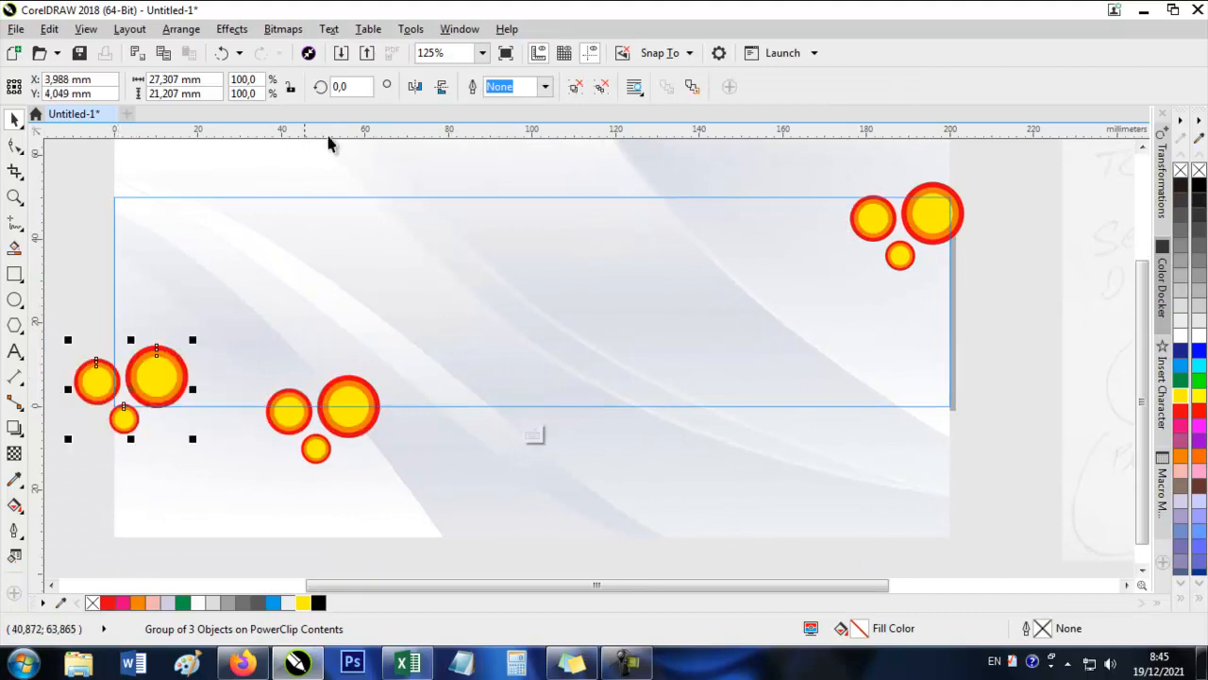
left_click(416, 87)
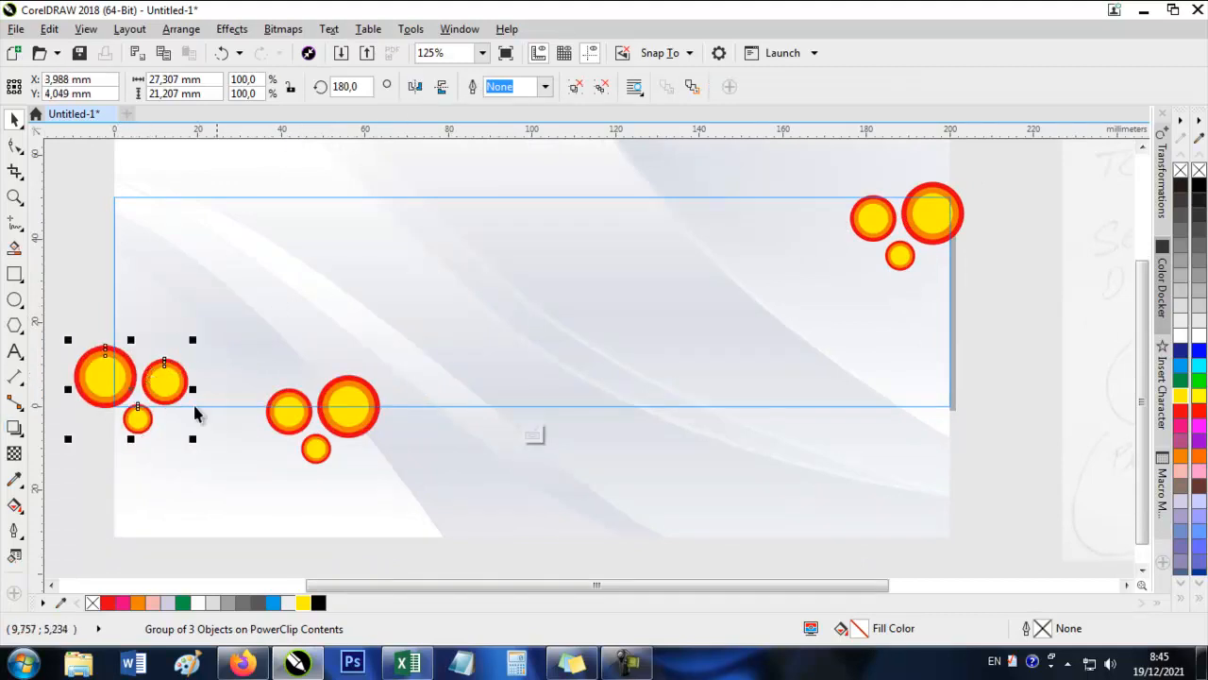
left_click_drag(166, 384, 970, 383)
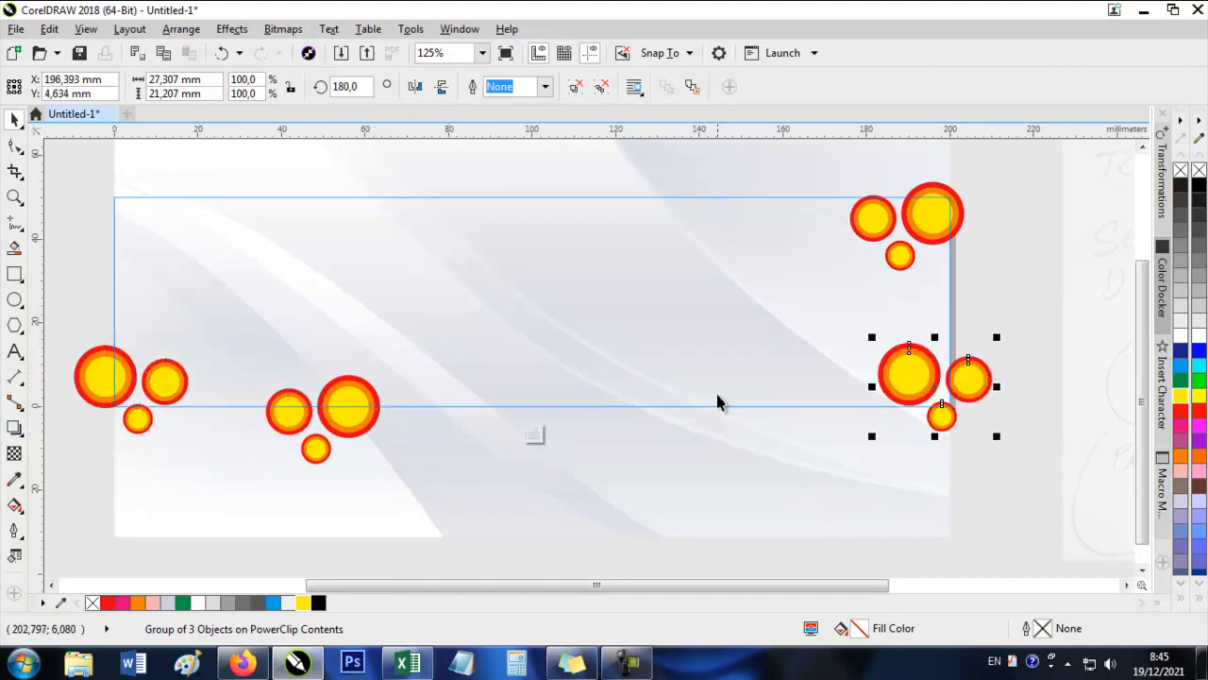
left_click(533, 435)
left_click(806, 488)
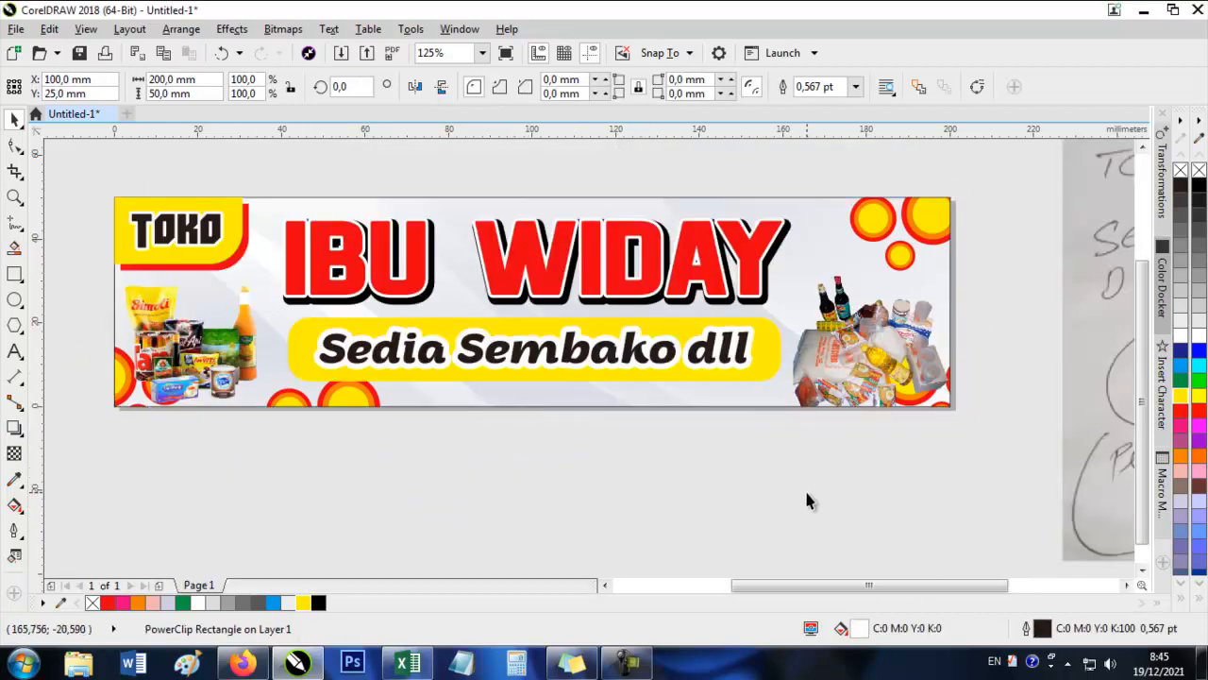
Select the Sedia Sembako dll tagline with its yellow shape and move both slightly up.
left_click(204, 316)
left_click_drag(603, 334, 662, 379)
left_click(567, 496)
left_click(449, 409)
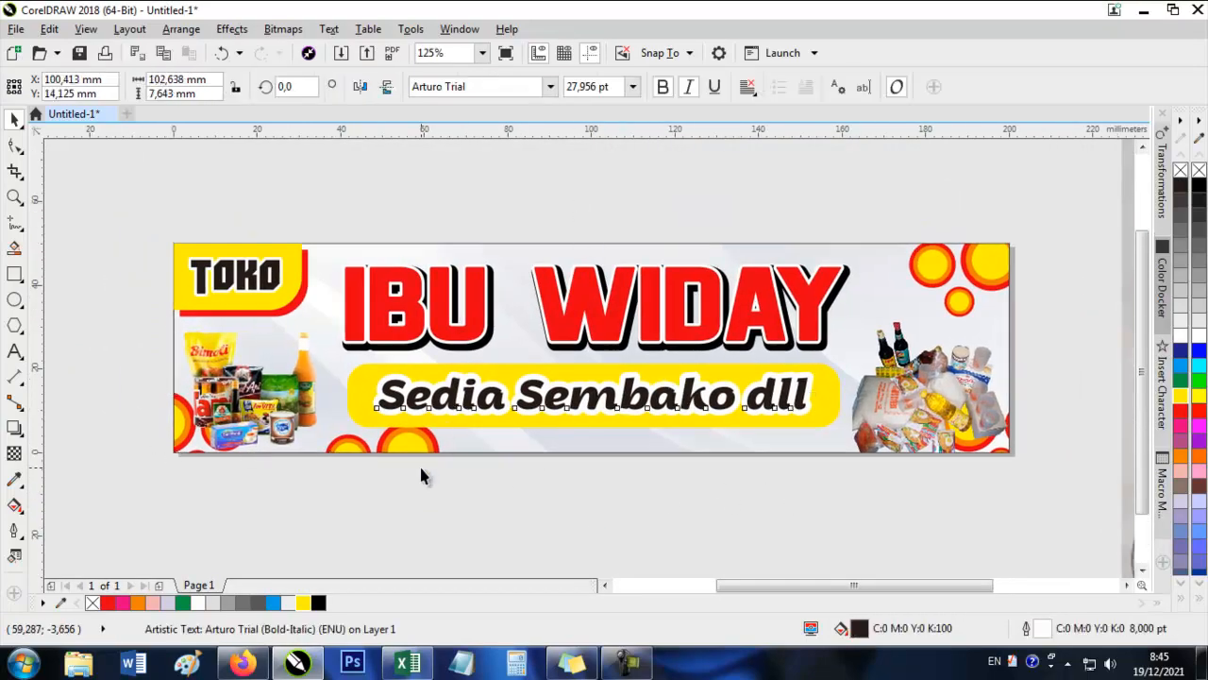
left_click(420, 466)
left_click(647, 324)
left_click(630, 406)
scroll(549, 411, "up", 2)
left_click(576, 259, "shift")
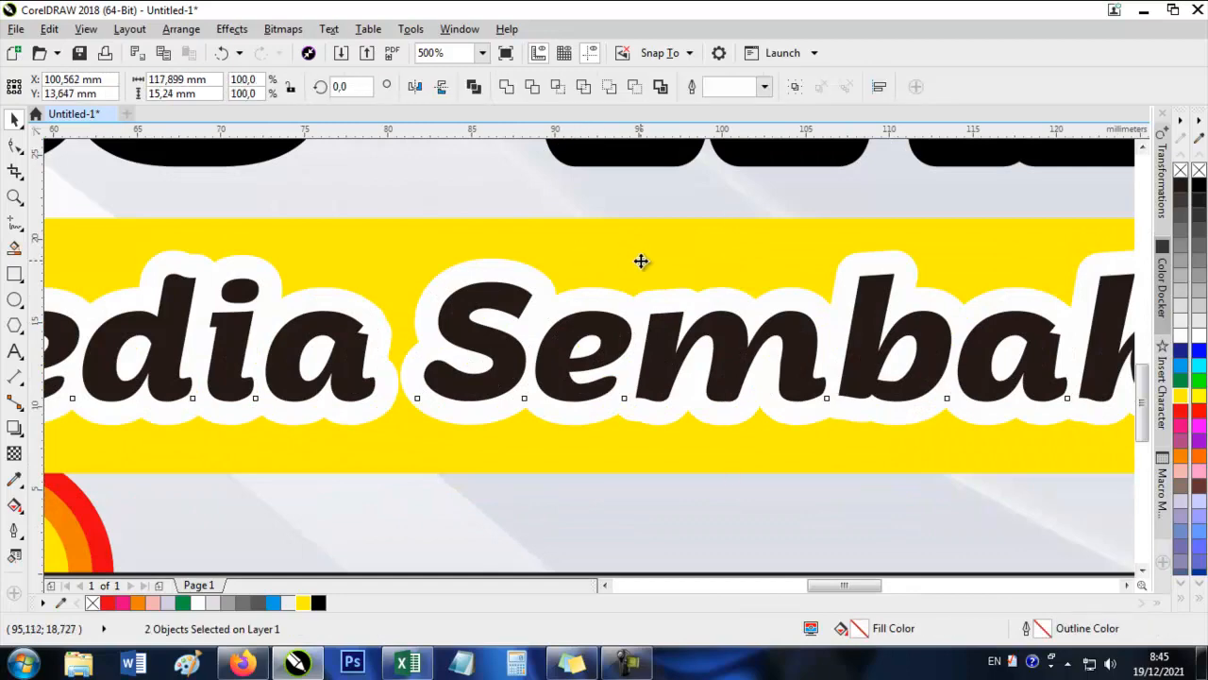
left_click_drag(642, 261, 642, 254)
scroll(590, 264, "down", 2)
Set the white outline of the Sedia Sembako dll tagline to 4.0 pt.
left_click(669, 358)
left_click(800, 282)
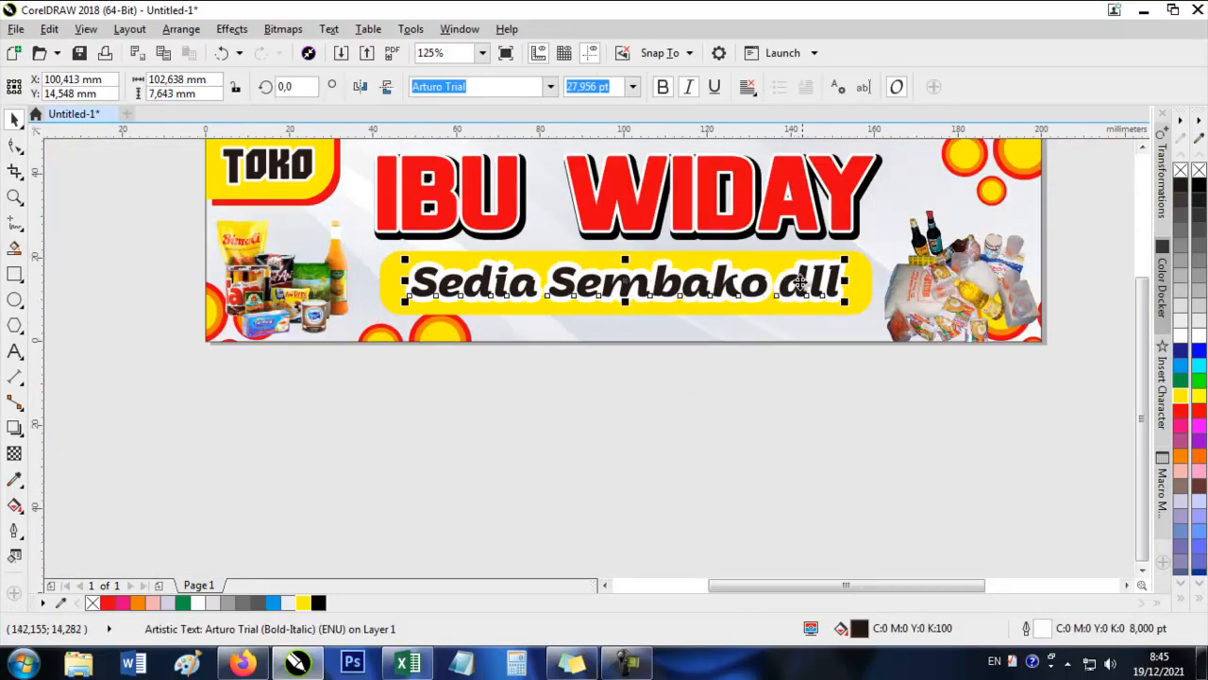
double_click(1026, 628)
left_click(490, 211)
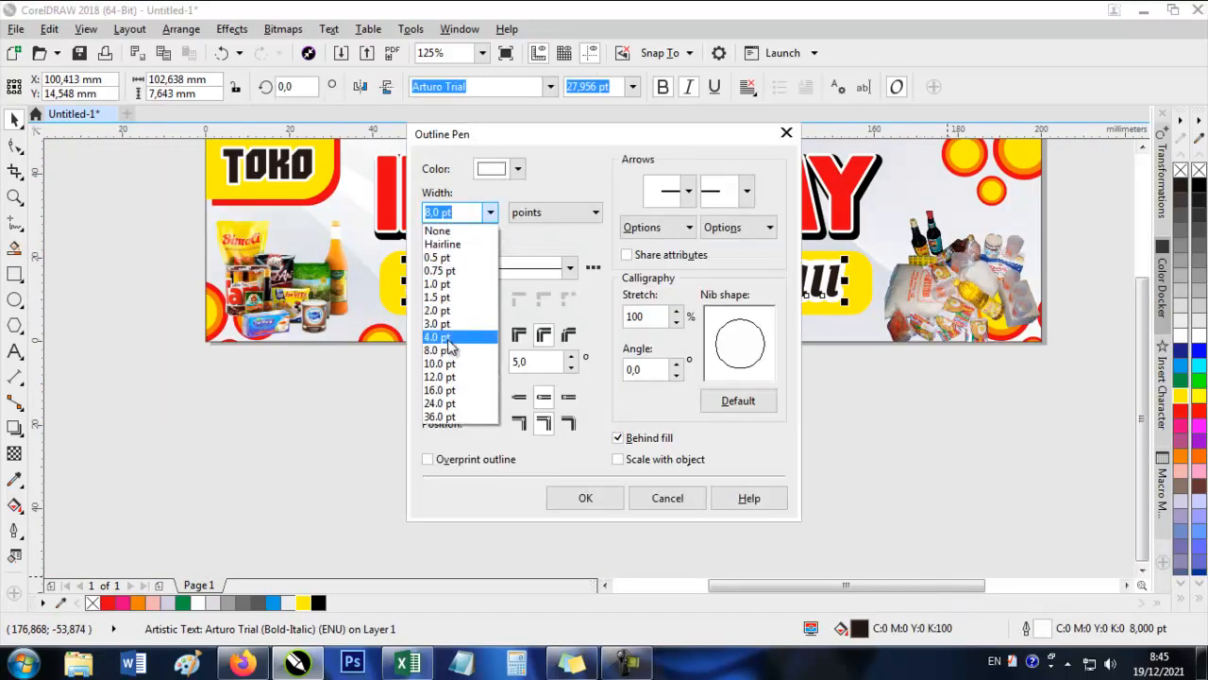
left_click(447, 340)
left_click(566, 498)
Reduce the height of the yellow rounded rectangle behind the tagline to about 14 mm.
left_click(698, 293)
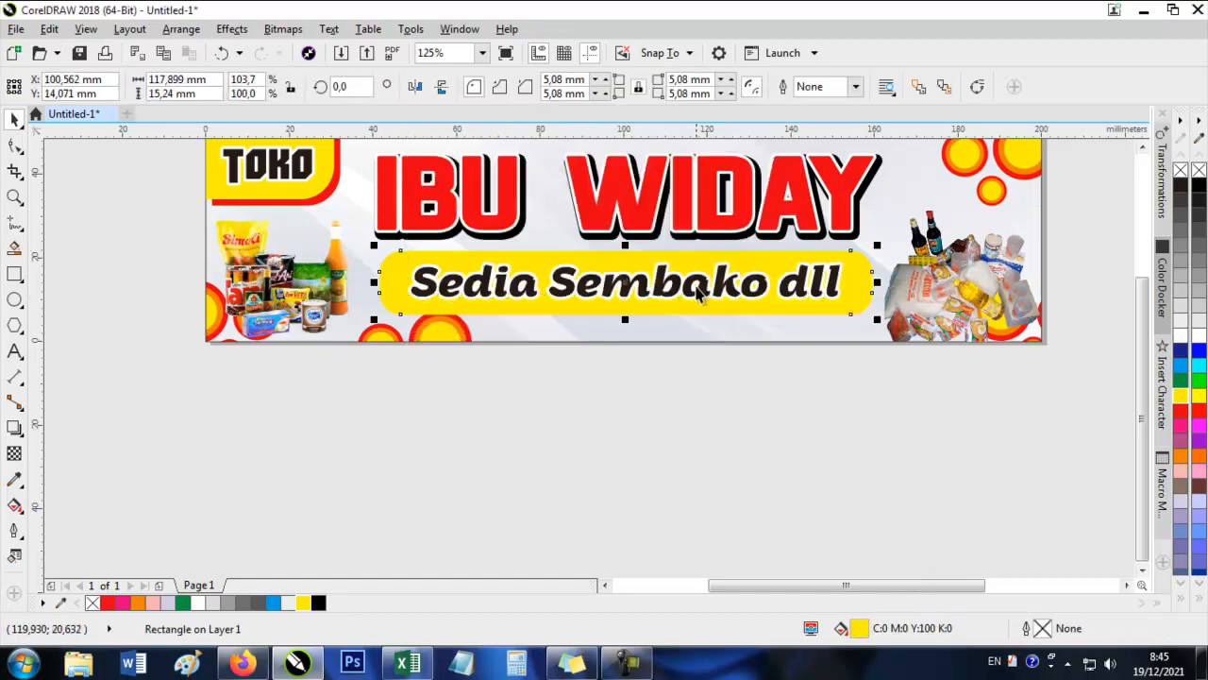
scroll(698, 292, "up", 2)
left_click_drag(550, 334, 548, 326)
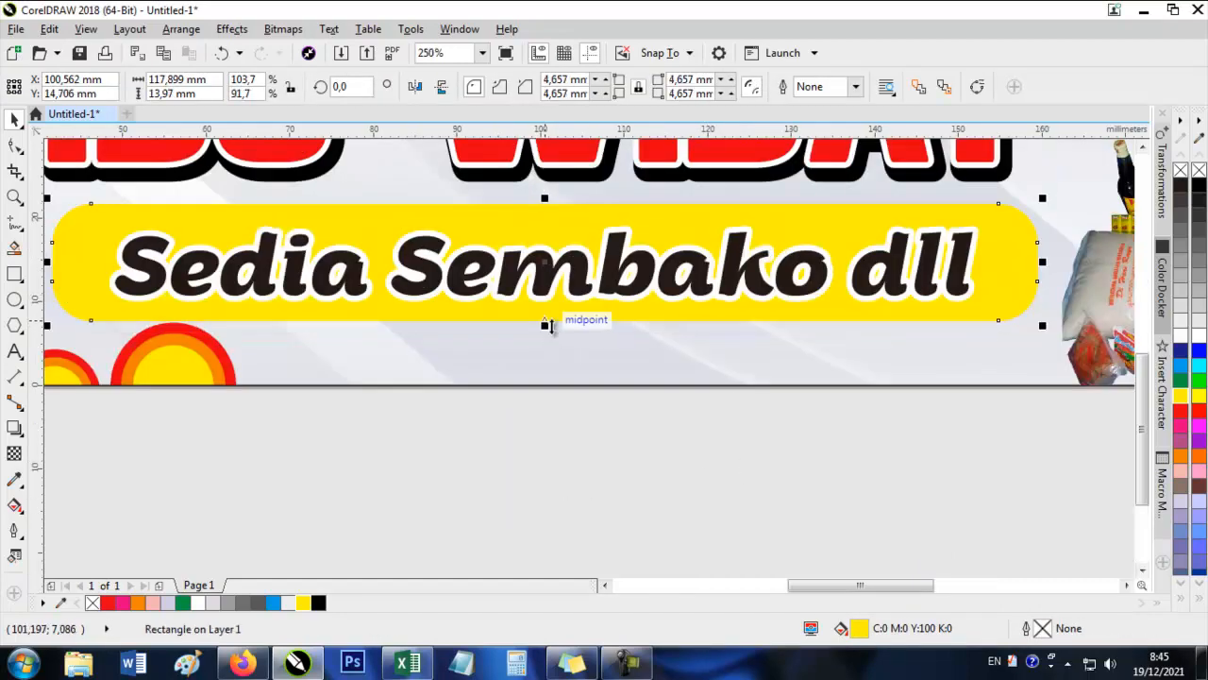
scroll(557, 343, "down", 1)
key("Escape")
Move the Sedia Sembako dll tagline and its yellow shape slightly left beneath IBU WIDAY.
left_click_drag(489, 221, 551, 315)
left_click(423, 409)
scroll(396, 405, "up", 1)
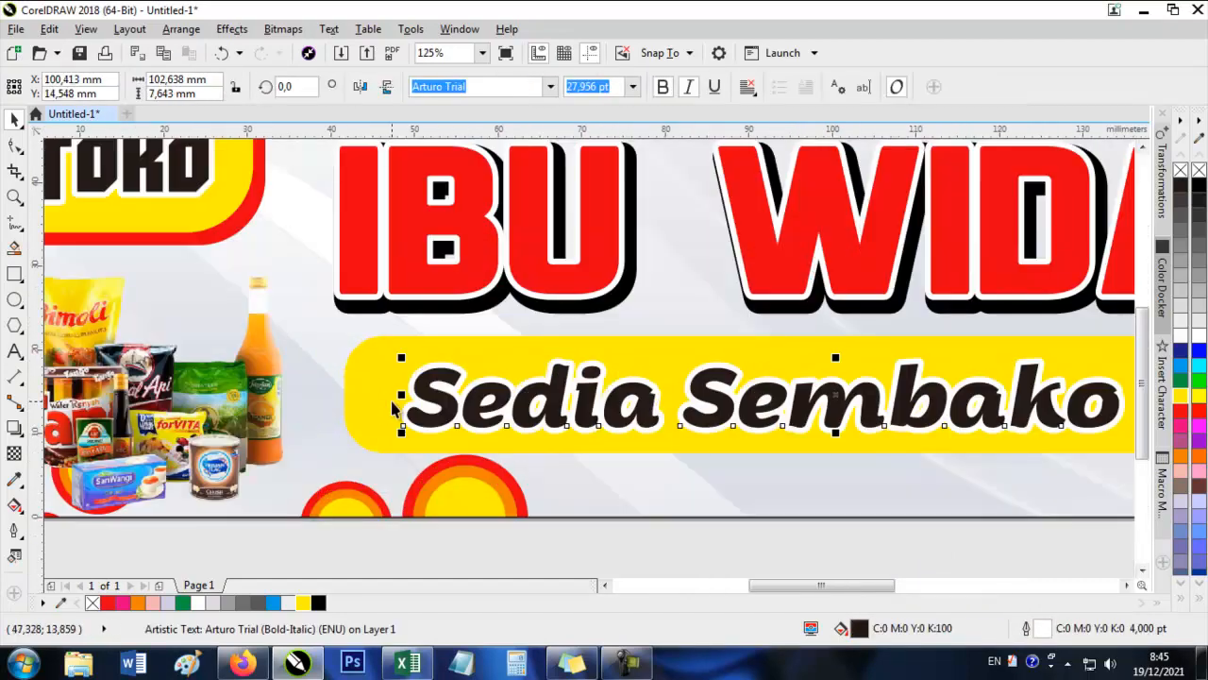
left_click(369, 391, "shift")
left_click_drag(370, 388, 357, 388)
scroll(374, 399, "down", 2)
Check the GB 2 order on the handwritten note and move the note image further right, away from the banner.
left_click_drag(804, 280, 758, 361)
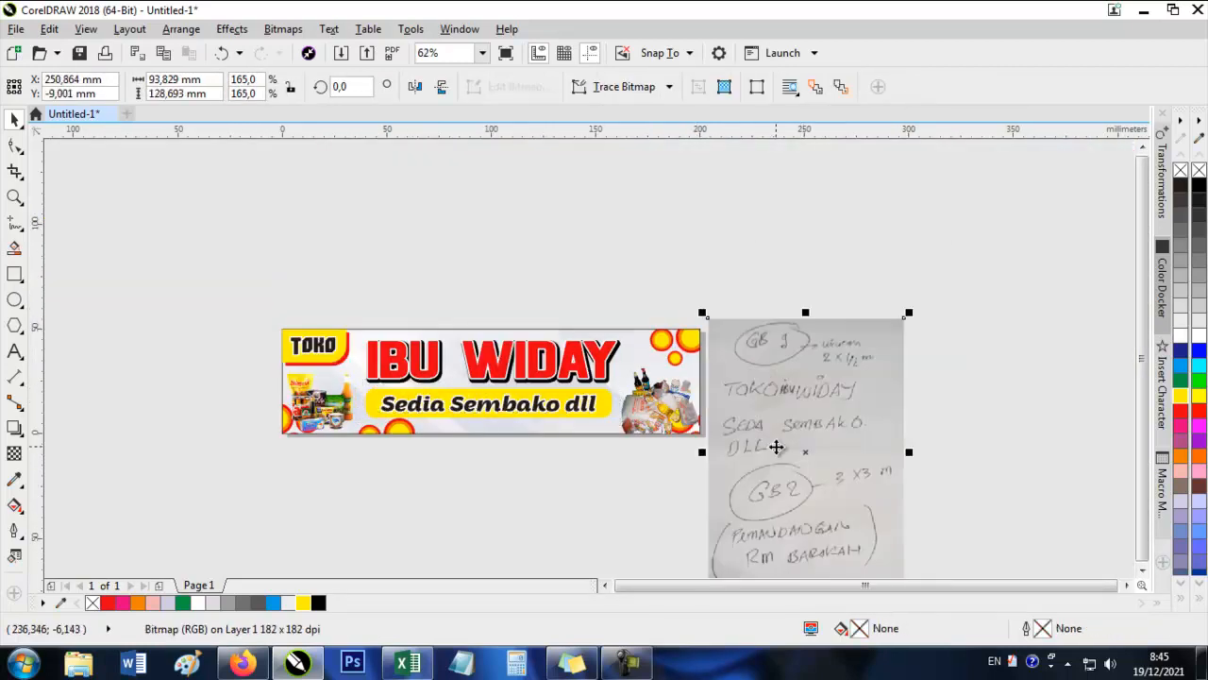
scroll(774, 405, "up", 1)
left_click_drag(774, 439, 631, 247)
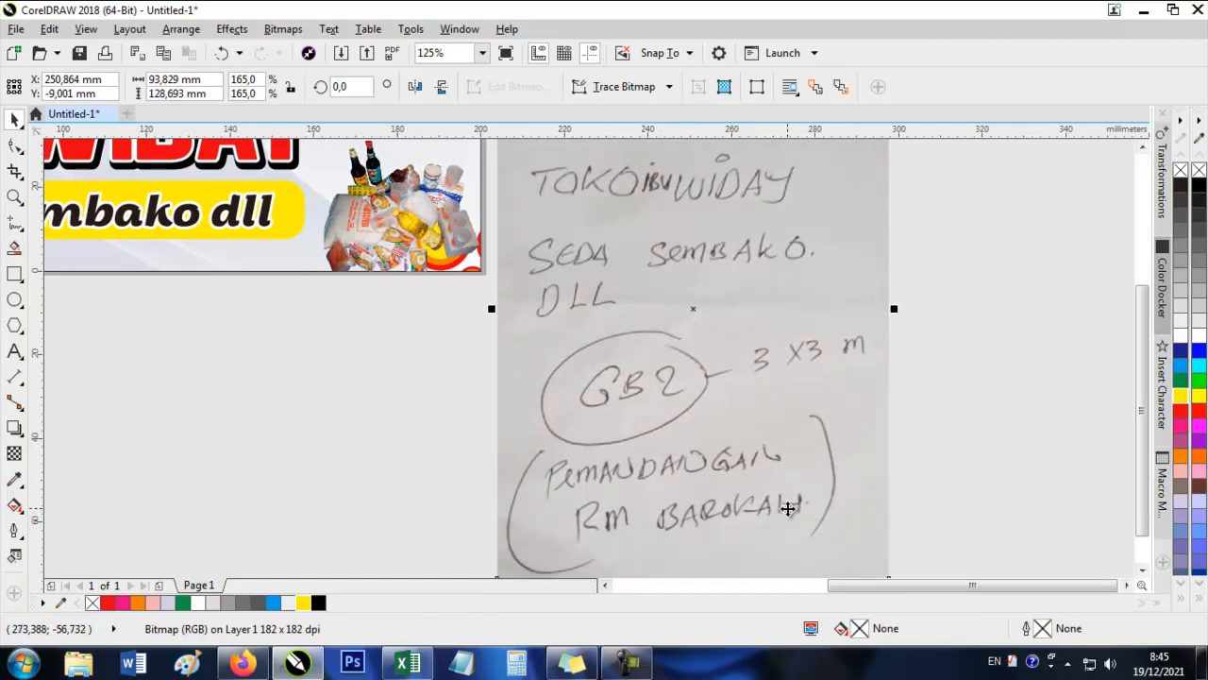
scroll(614, 477, "down", 2)
scroll(503, 421, "up", 1)
left_click_drag(773, 424, 846, 408)
left_click(680, 278)
left_click_drag(681, 309, 669, 211)
Remove the outline from the banner background rectangle.
left_click(506, 239)
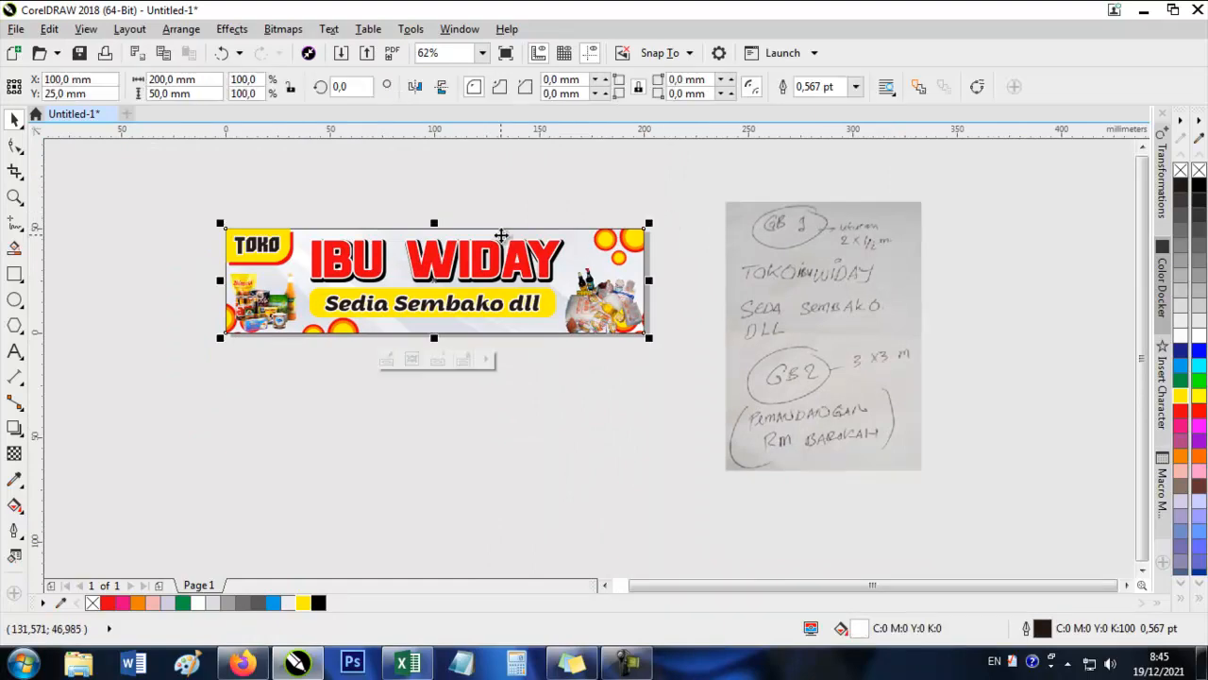
right_click(1181, 171)
scroll(484, 216, "up", 1)
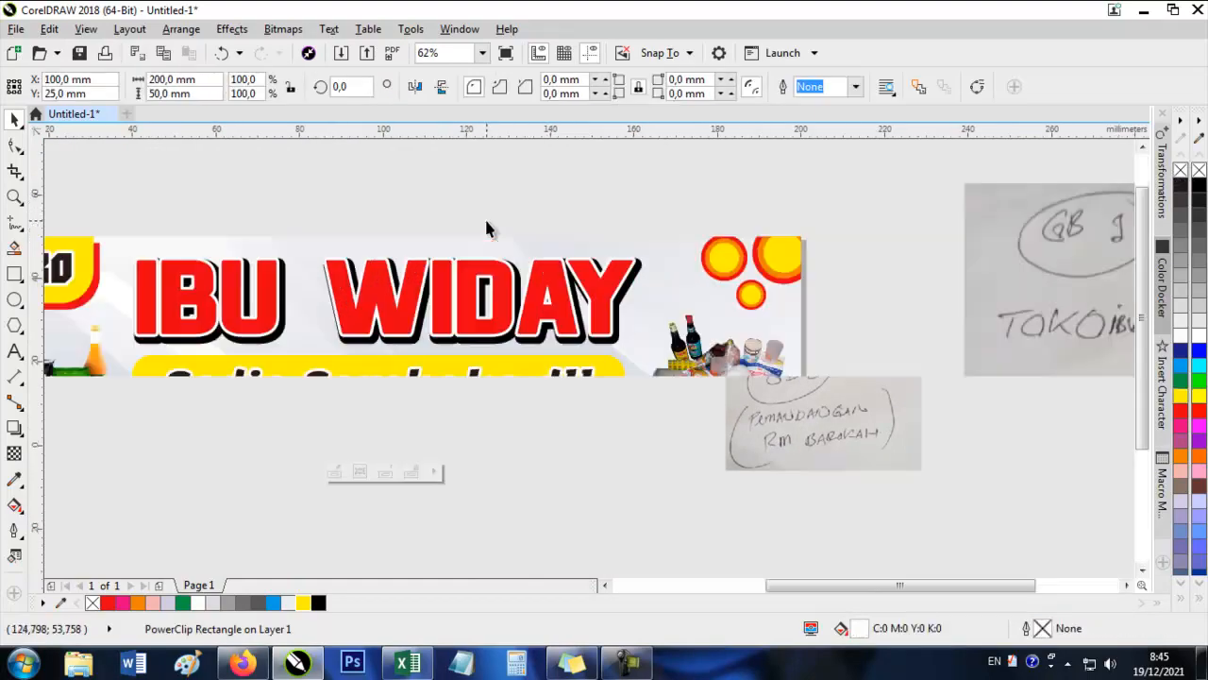
Make a copy of the banner background scaled down about its centre to about 184 × 46 mm.
left_click(503, 226)
left_click(735, 239)
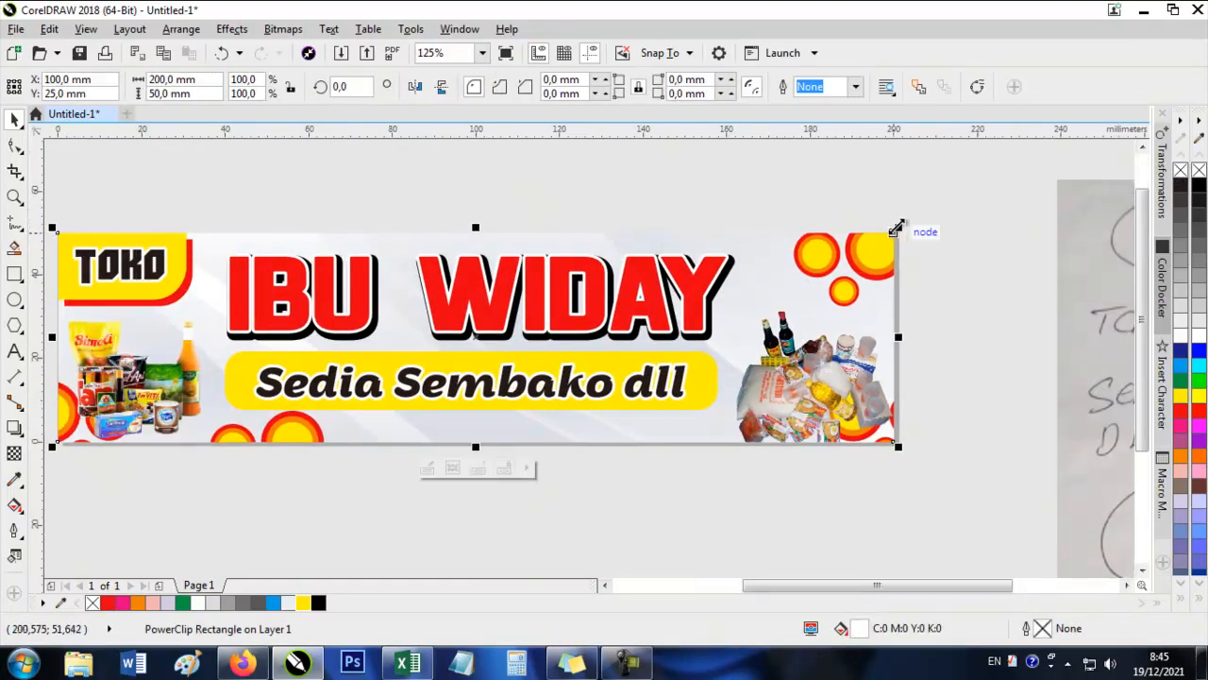
left_click_drag(897, 226, 892, 234)
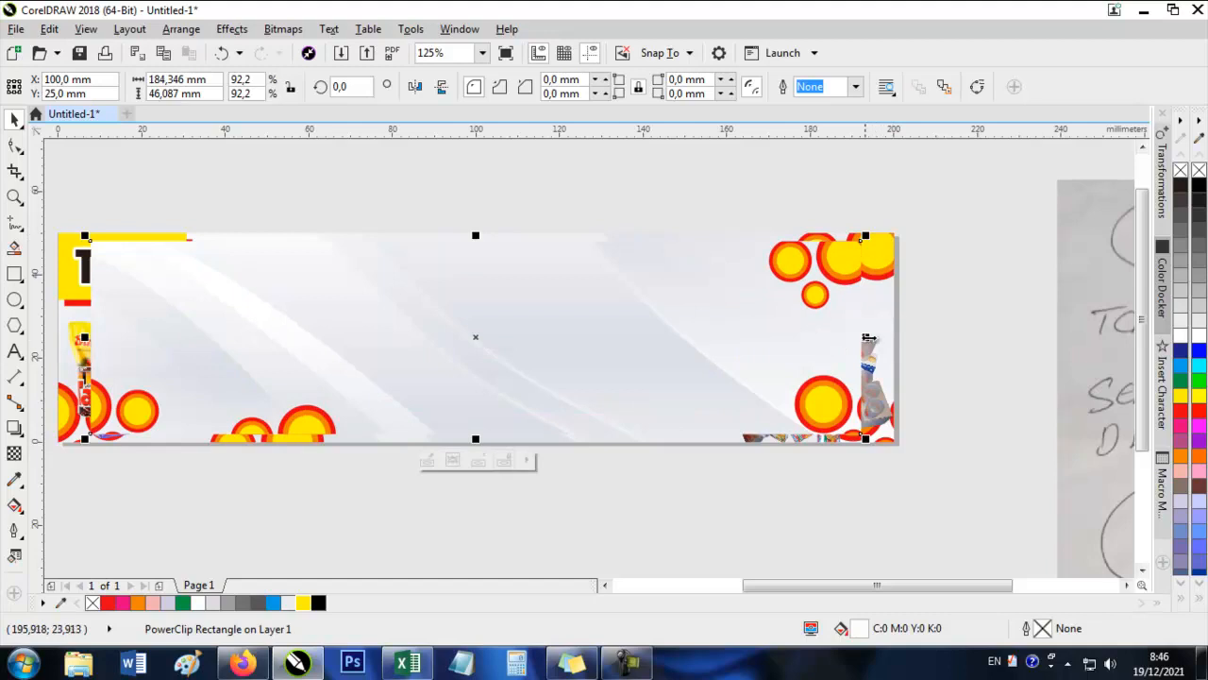
Widen the scaled-down background copy to about 195 mm and extract its contents to leave a plain white rectangle.
left_click_drag(868, 337, 890, 337)
double_click(597, 340)
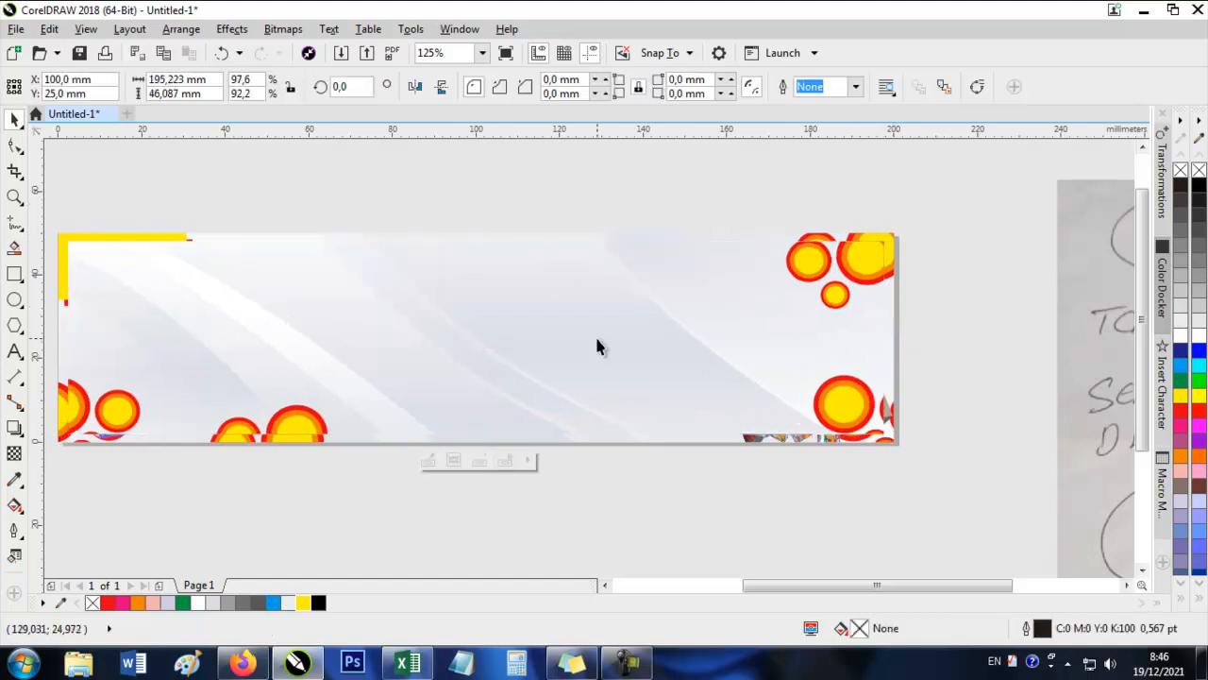
right_click(596, 347)
mouse_move(737, 108)
left_click(931, 156)
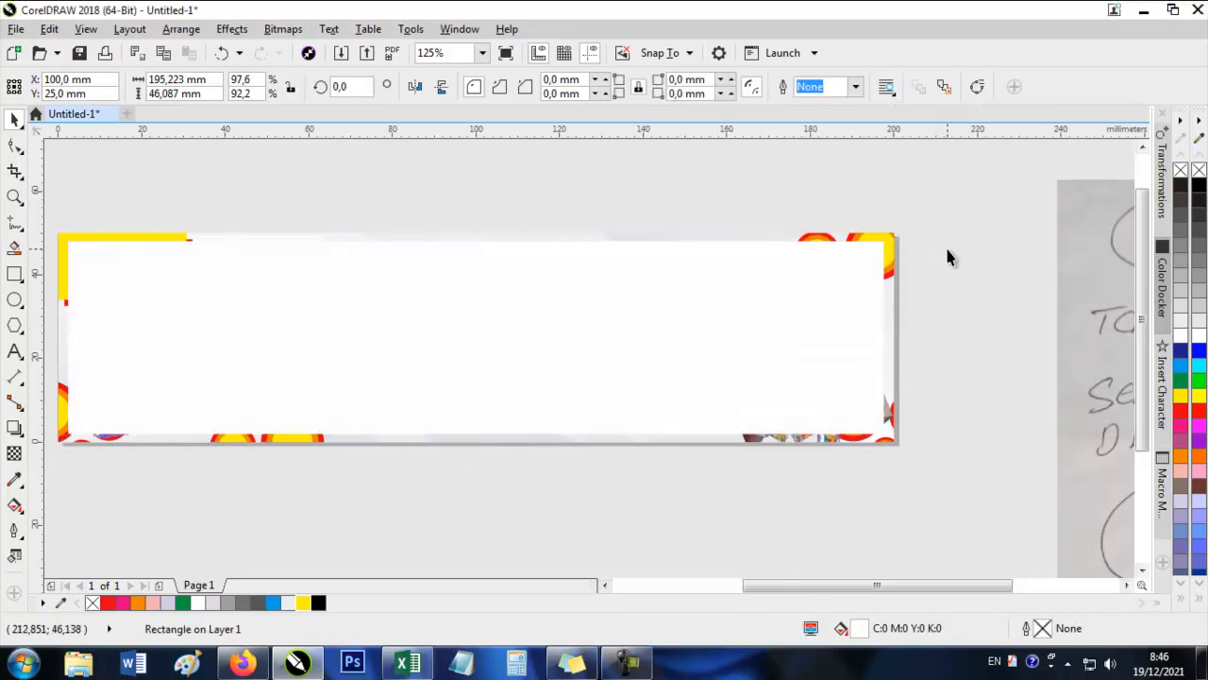
Try to align the white rectangle centrally with the object at the banner's edge.
scroll(464, 244, "up", 1)
scroll(489, 239, "down", 1)
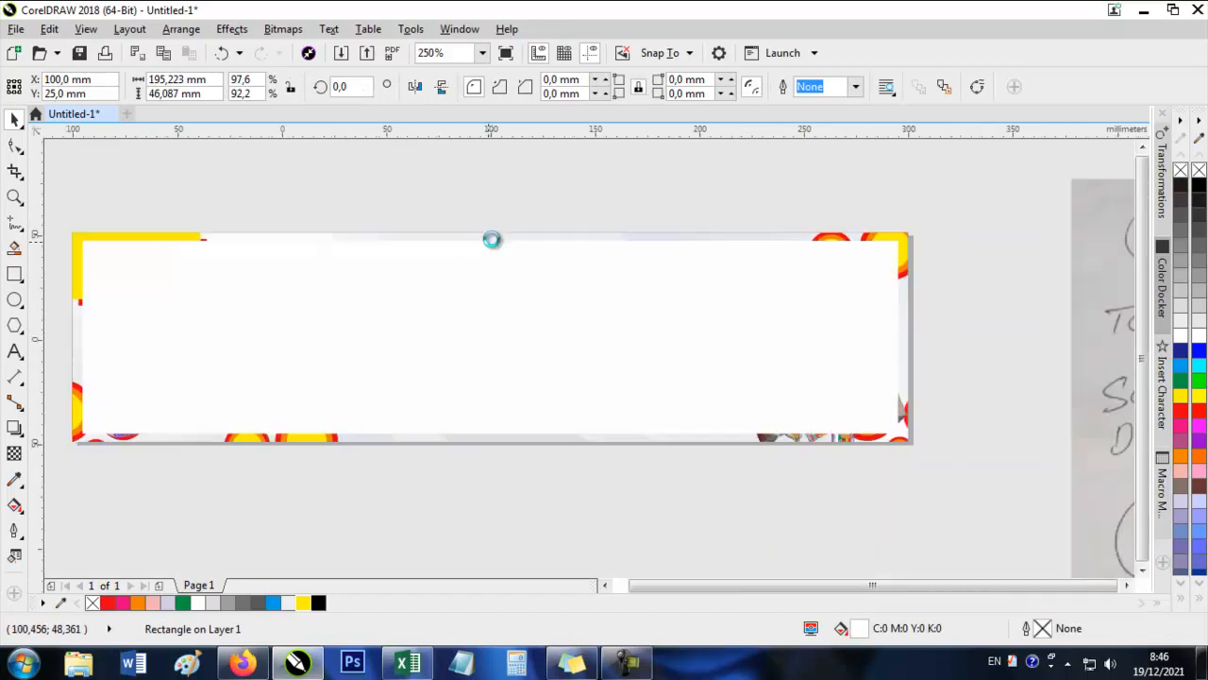
scroll(677, 259, "up", 1)
left_click(761, 350, "shift")
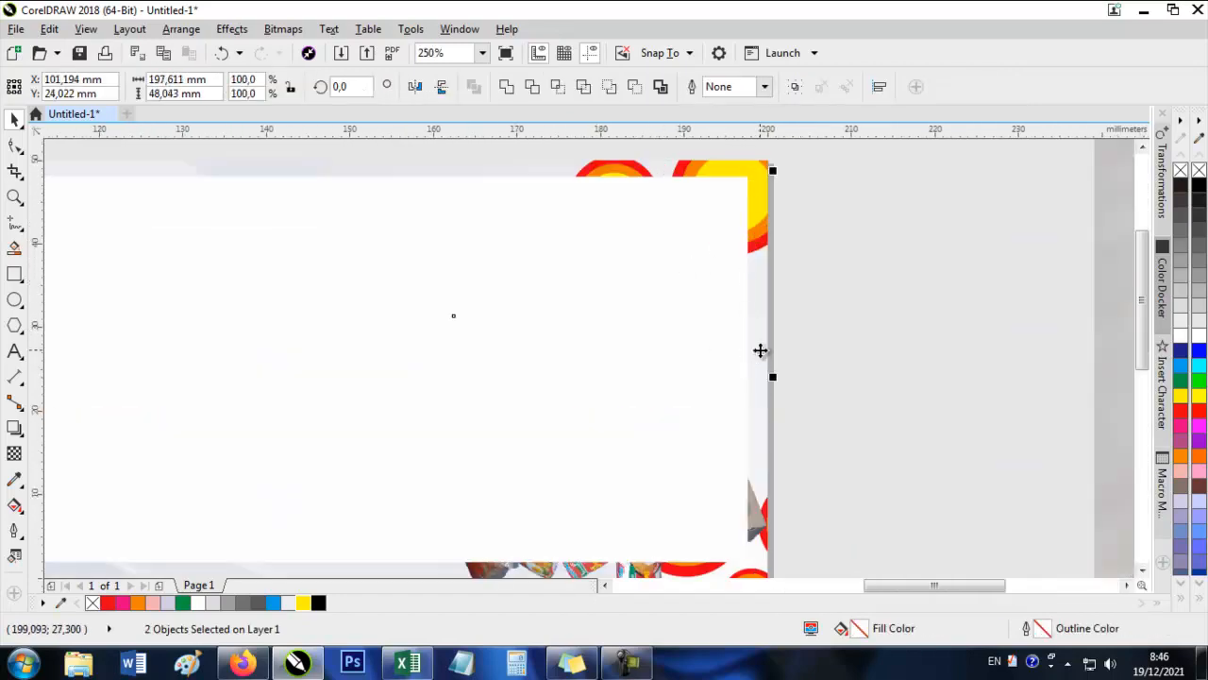
key("e")
key("c")
scroll(695, 244, "down", 2)
key("ctrl+z")
Apply a uniform transparency of 50 to the white rectangle.
left_click(512, 233)
scroll(513, 233, "up", 1)
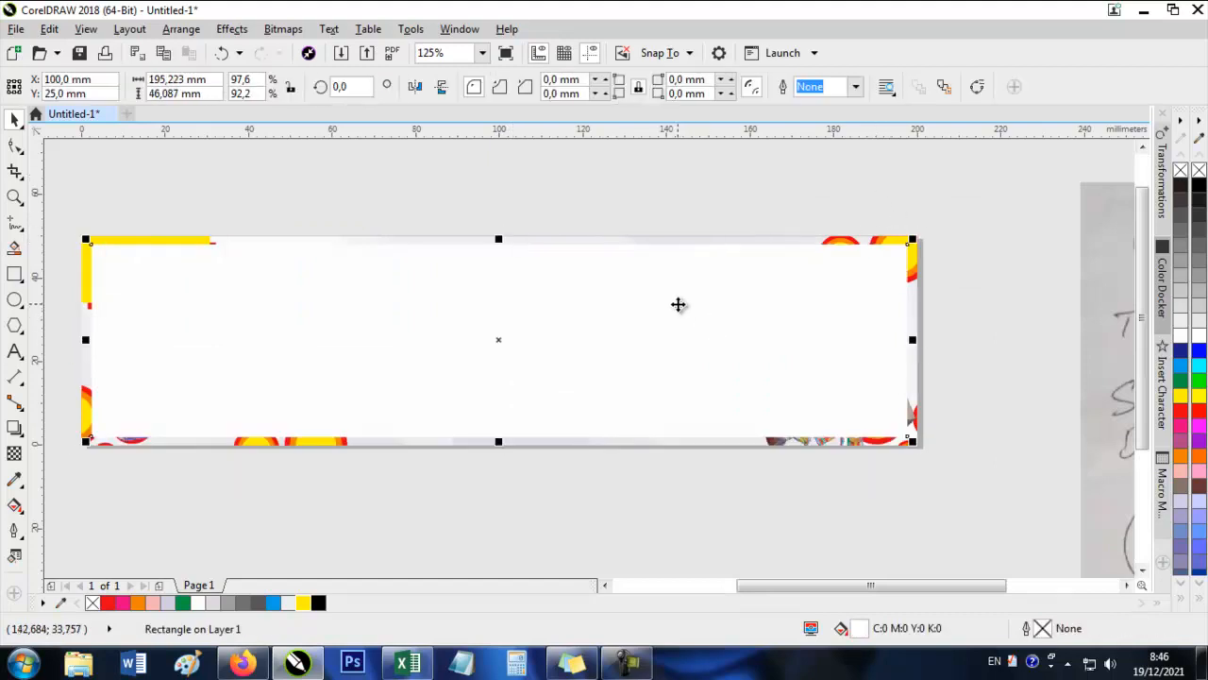
left_click(14, 453)
left_click_drag(362, 325, 686, 326)
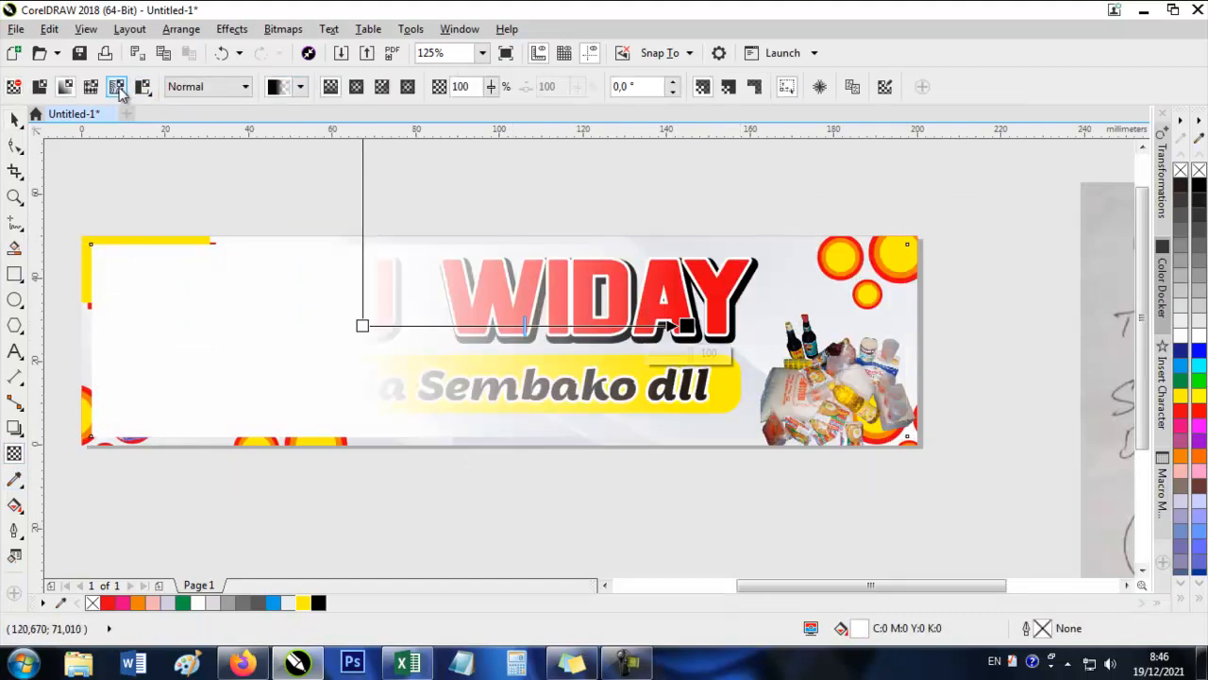
left_click(44, 87)
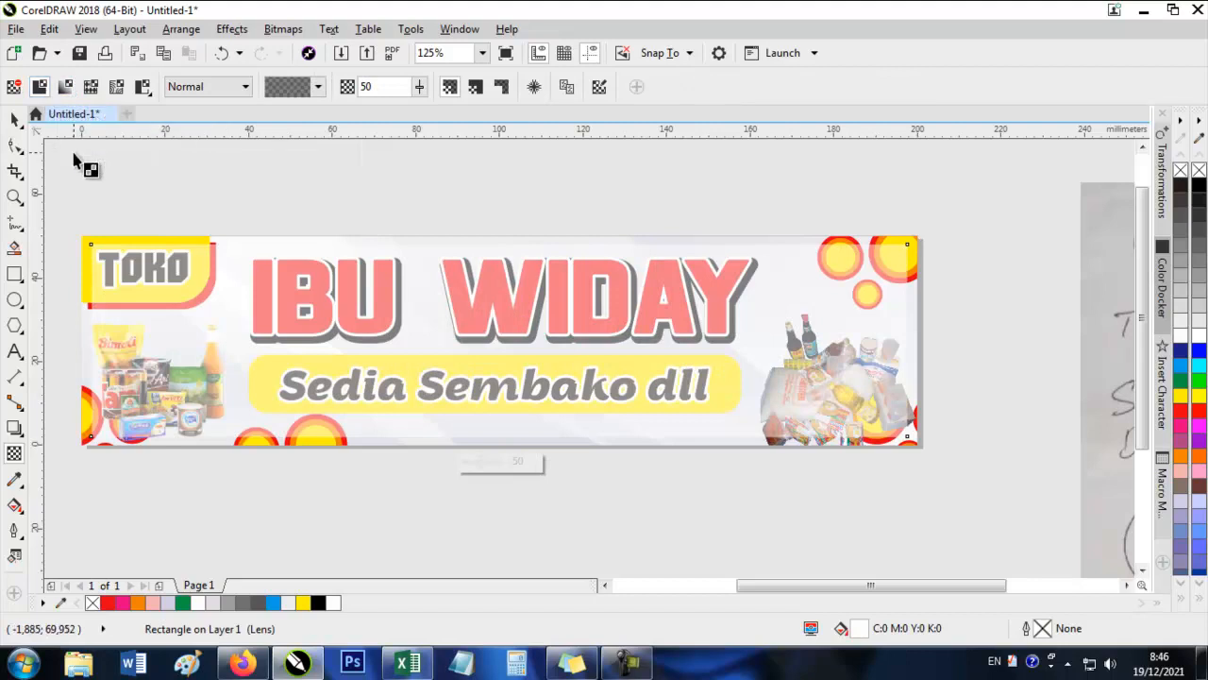
Bring the TOKO block, IBU WIDAY lettering, Sedia Sembako dll tagline and both grocery pictures in front of the semi-transparent rectangle.
left_click(14, 118)
left_click(130, 195)
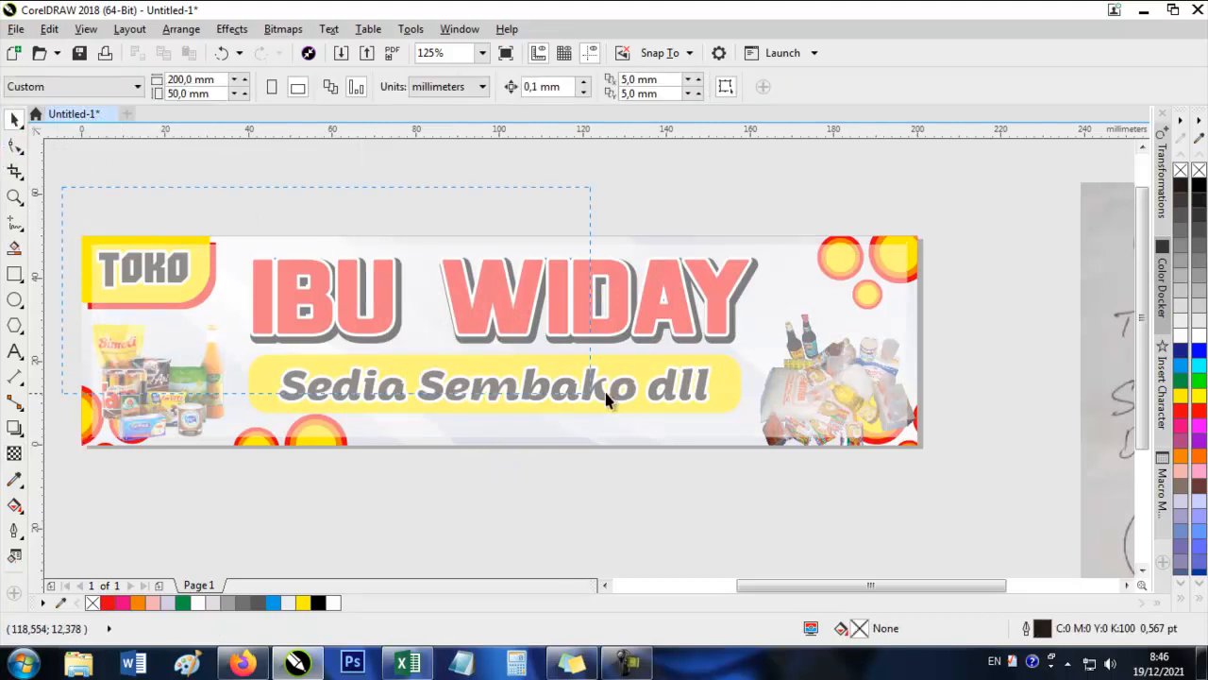
left_click_drag(810, 366, 812, 369)
key("shift+Page_Up")
left_click(948, 412)
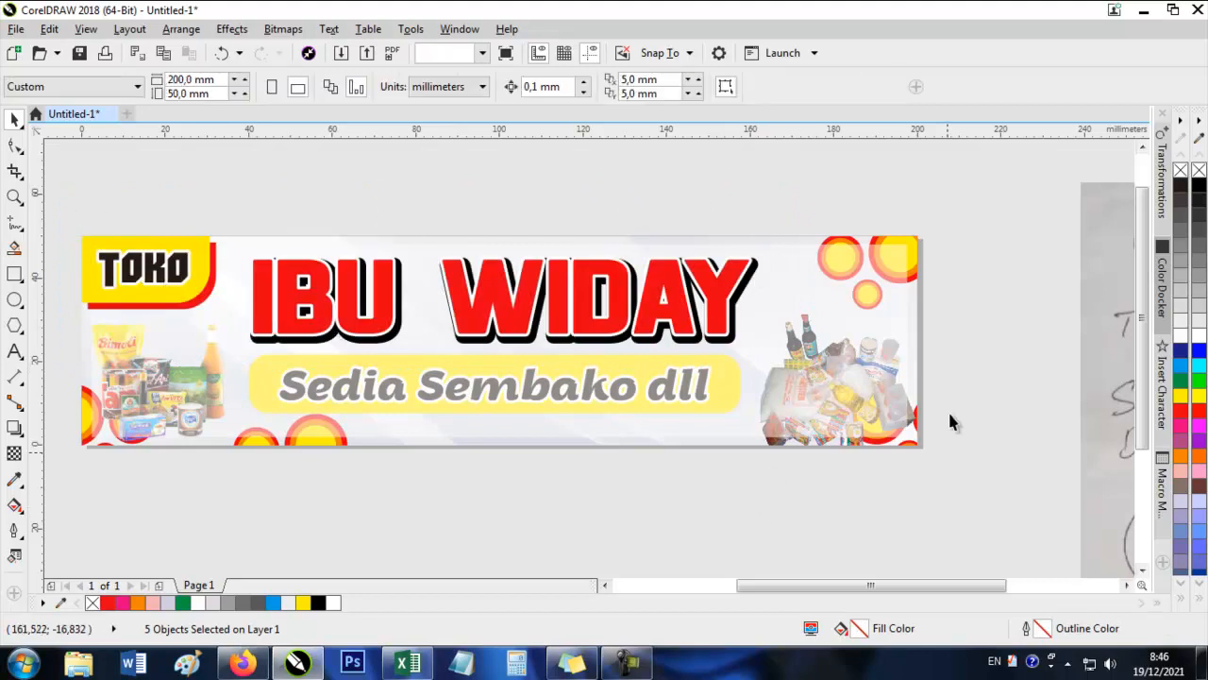
left_click_drag(975, 321, 40, 506)
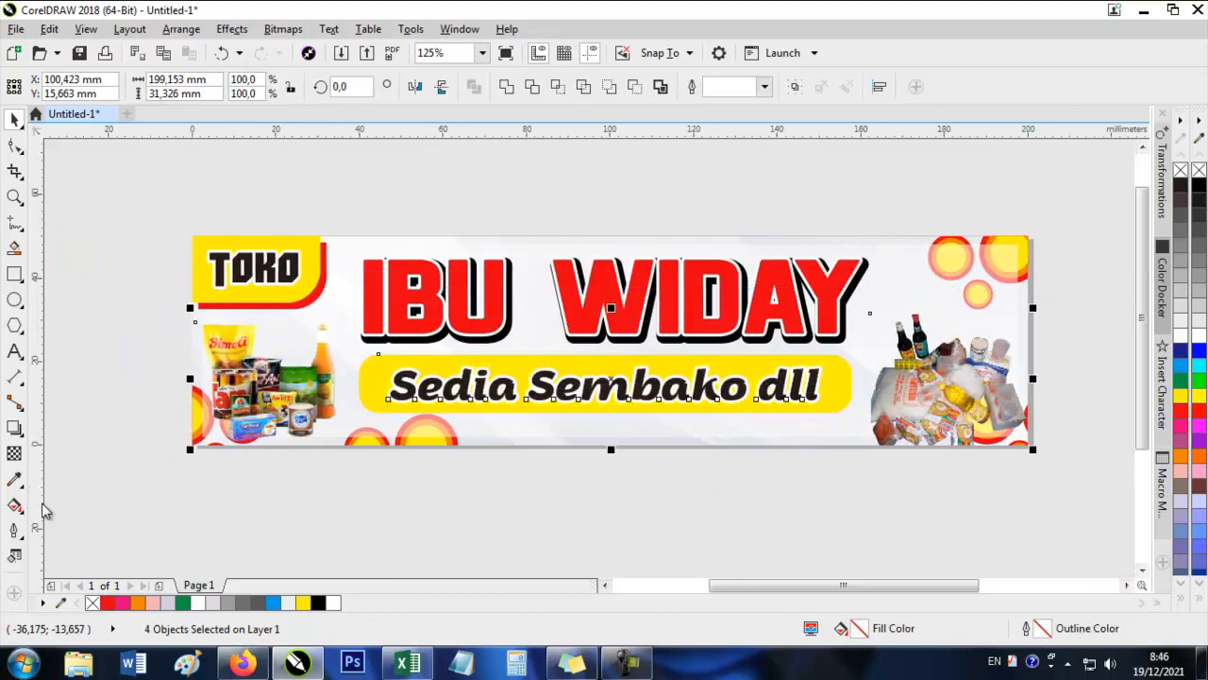
left_click(1003, 227)
left_click_drag(729, 270, 707, 267)
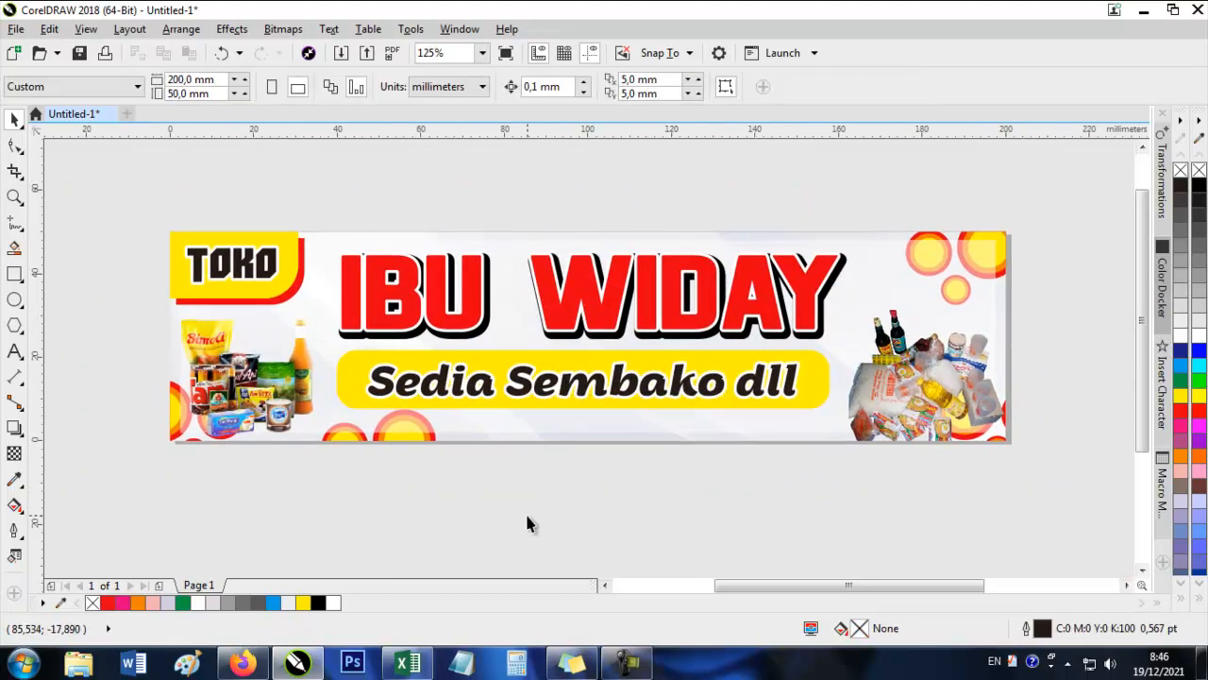
left_click_drag(878, 298, 784, 302)
Give the semi-transparent white rectangle a yellow outline 4.0 pt wide.
left_click(785, 307)
left_click(14, 454)
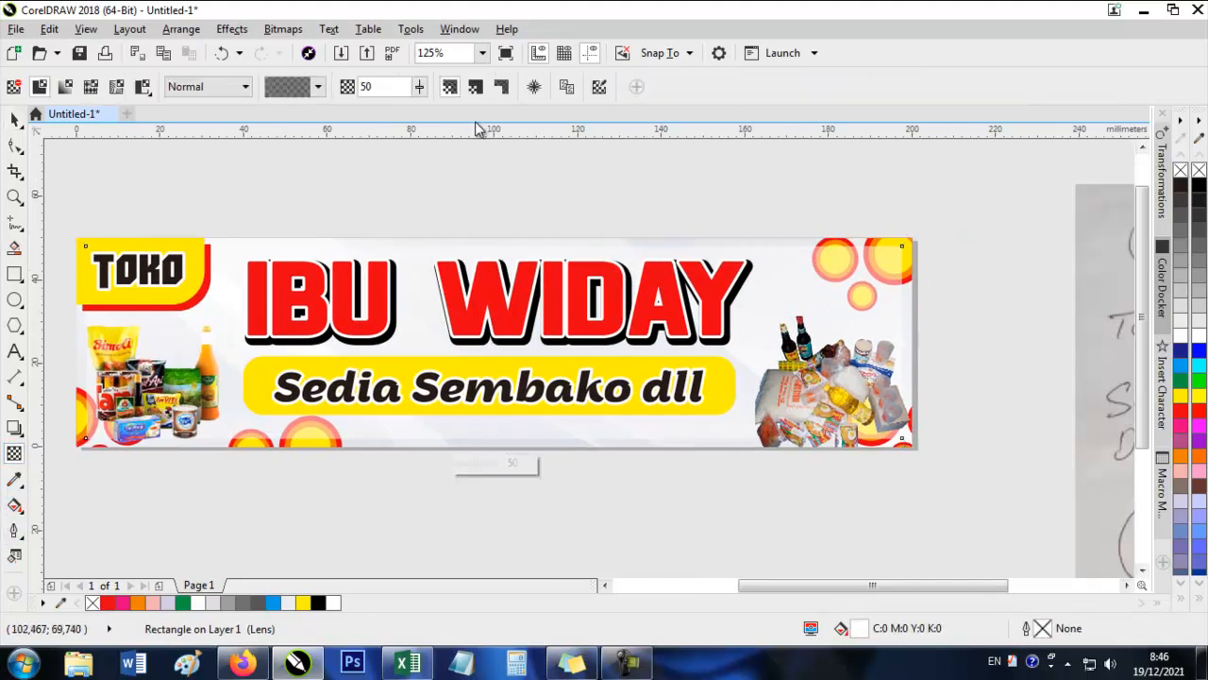
mouse_move(423, 94)
left_mouse_down()
mouse_move(407, 97)
mouse_move(427, 93)
left_mouse_up()
key("space")
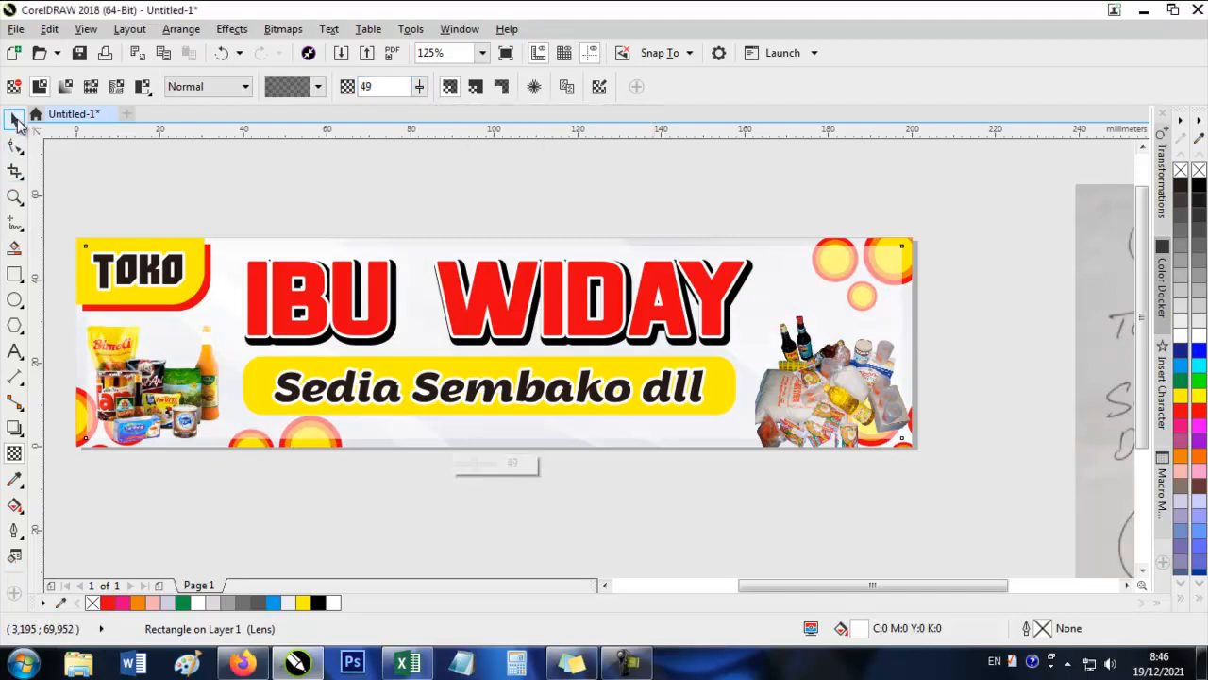
right_click(1182, 415)
right_click(1182, 399)
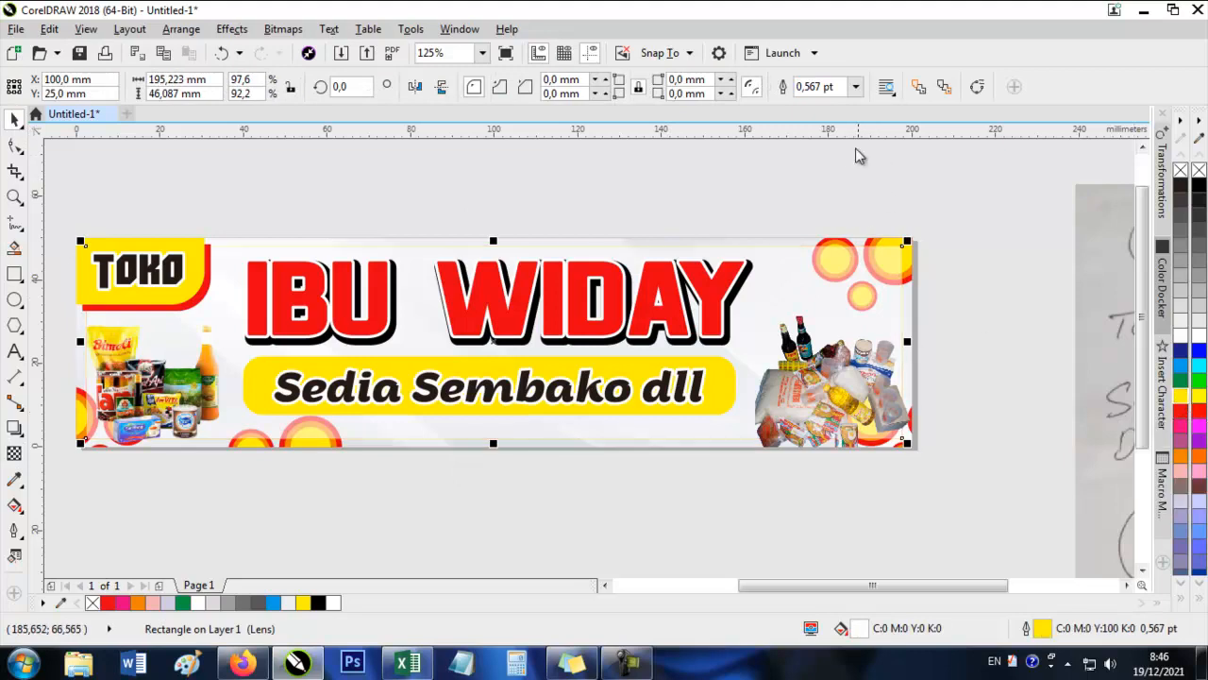
left_click(852, 90)
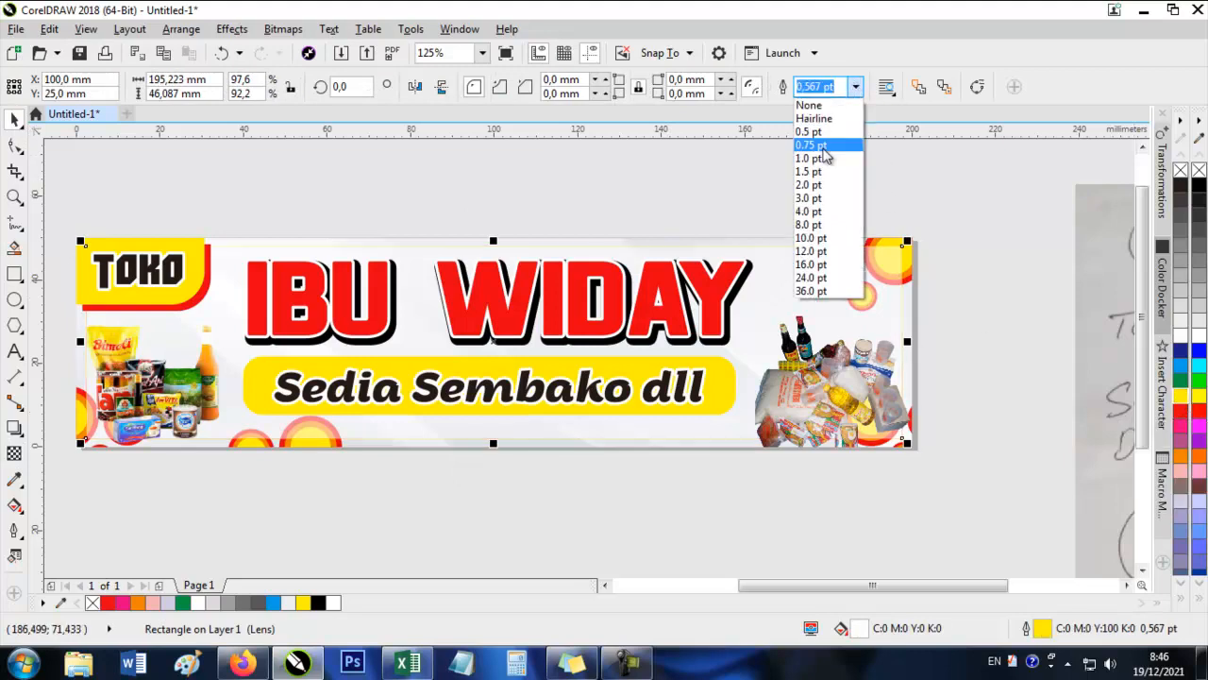
left_click(818, 215)
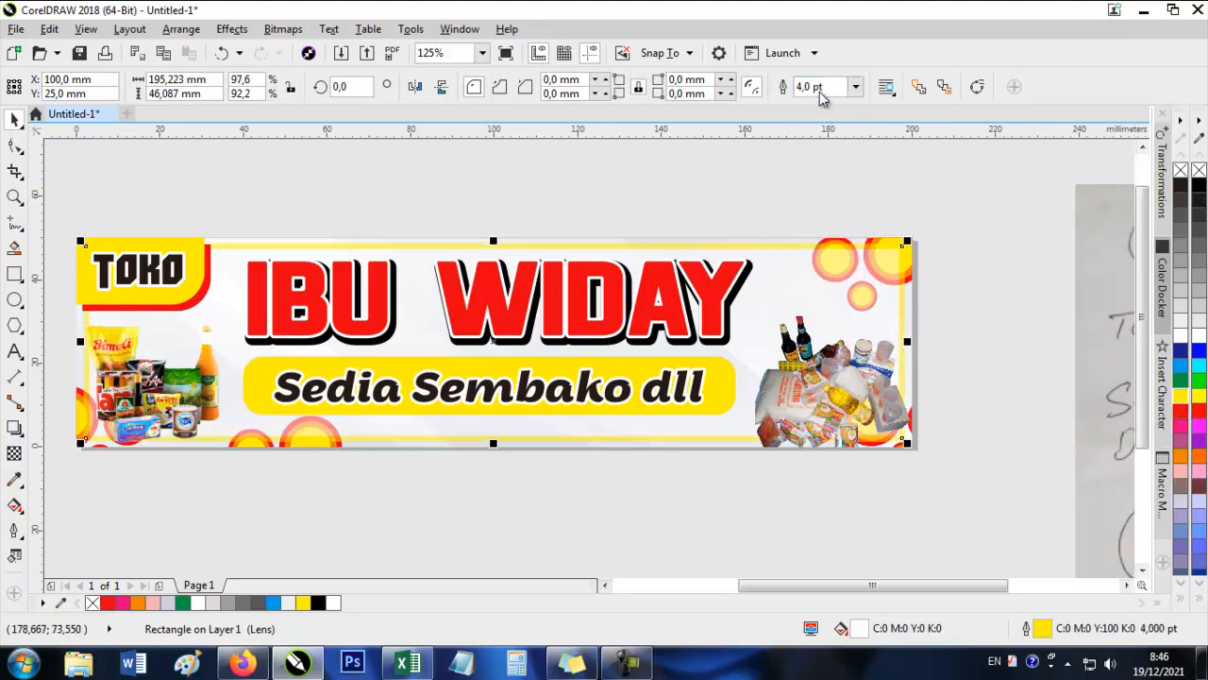
left_click(784, 209)
Examine where the yellow frame line meets the red shape behind the TOKO block.
scroll(197, 243, "up", 3)
scroll(440, 201, "down", 2)
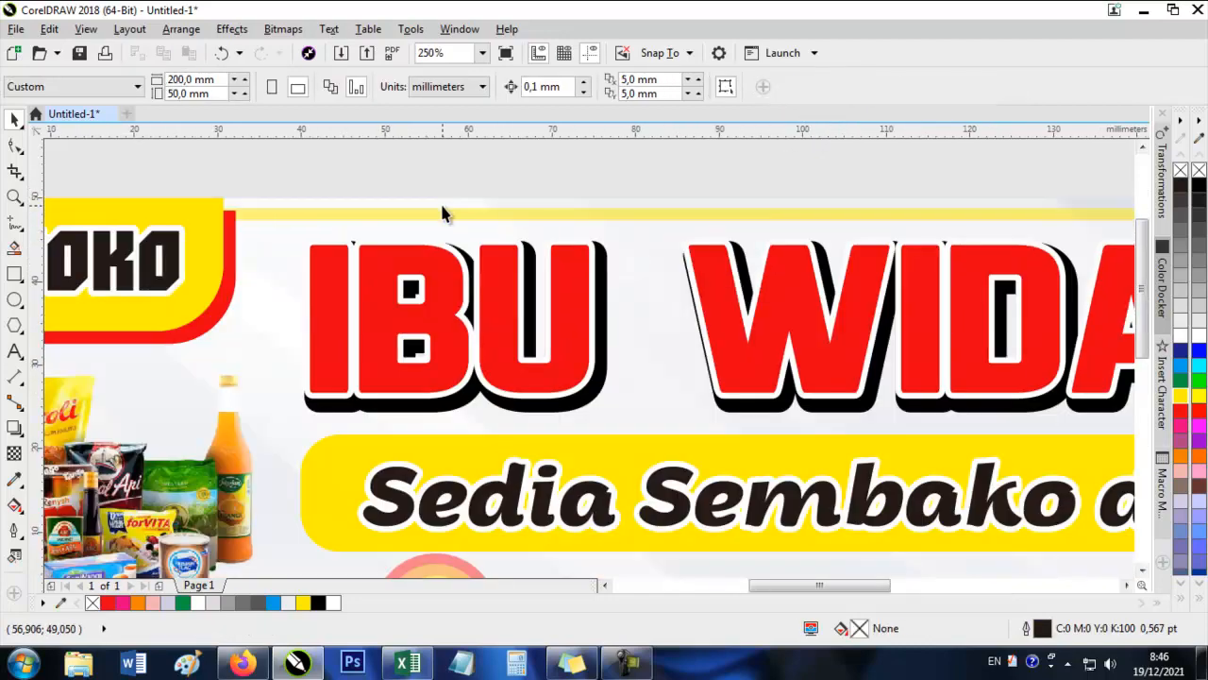
scroll(220, 193, "up", 2)
scroll(220, 193, "up", 1)
left_click(261, 290)
scroll(264, 275, "down", 2)
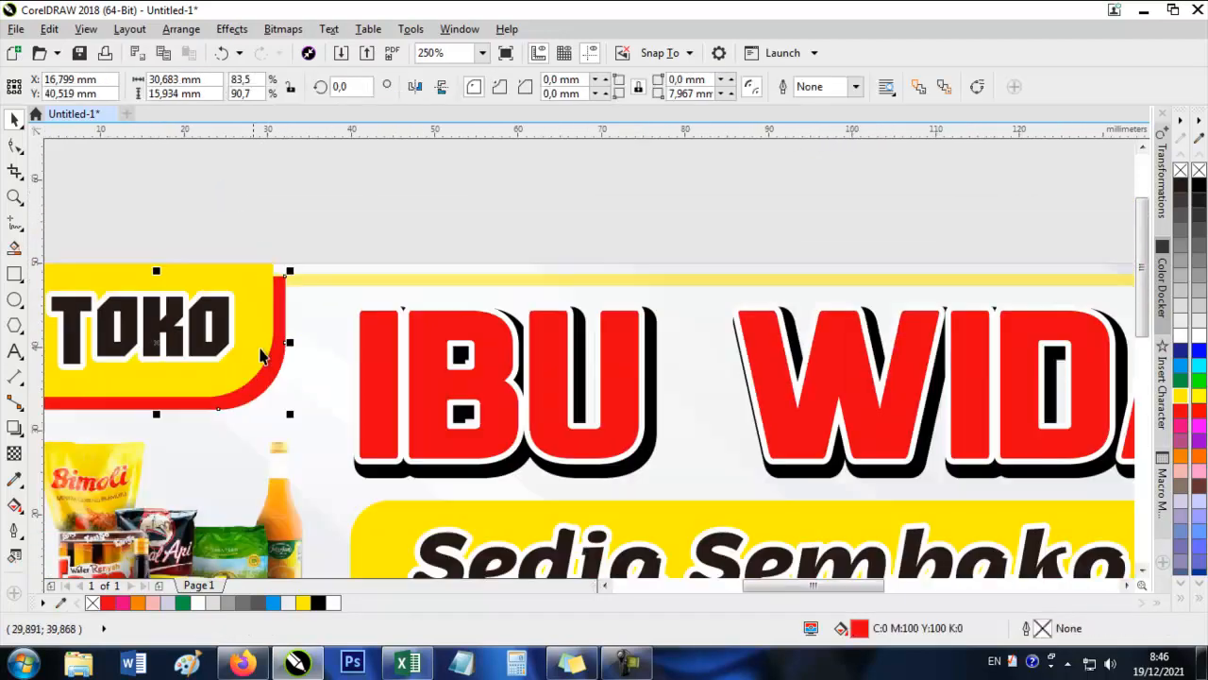
scroll(277, 277, "up", 2)
left_click(292, 289)
scroll(290, 283, "up", 2)
left_click_drag(300, 321, 313, 290)
scroll(431, 278, "down", 5)
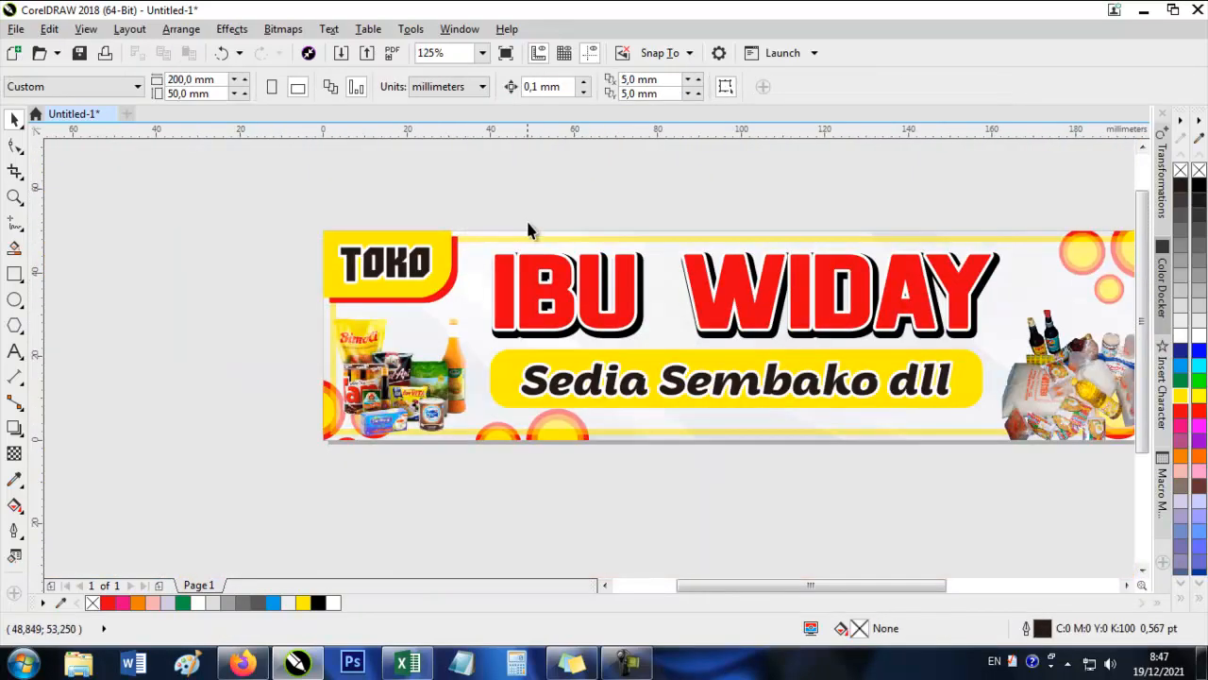
Move the grocery picture below the TOKO block slightly right to X 20.691 mm, inside the yellow frame.
left_click(401, 382)
scroll(401, 382, "up", 2)
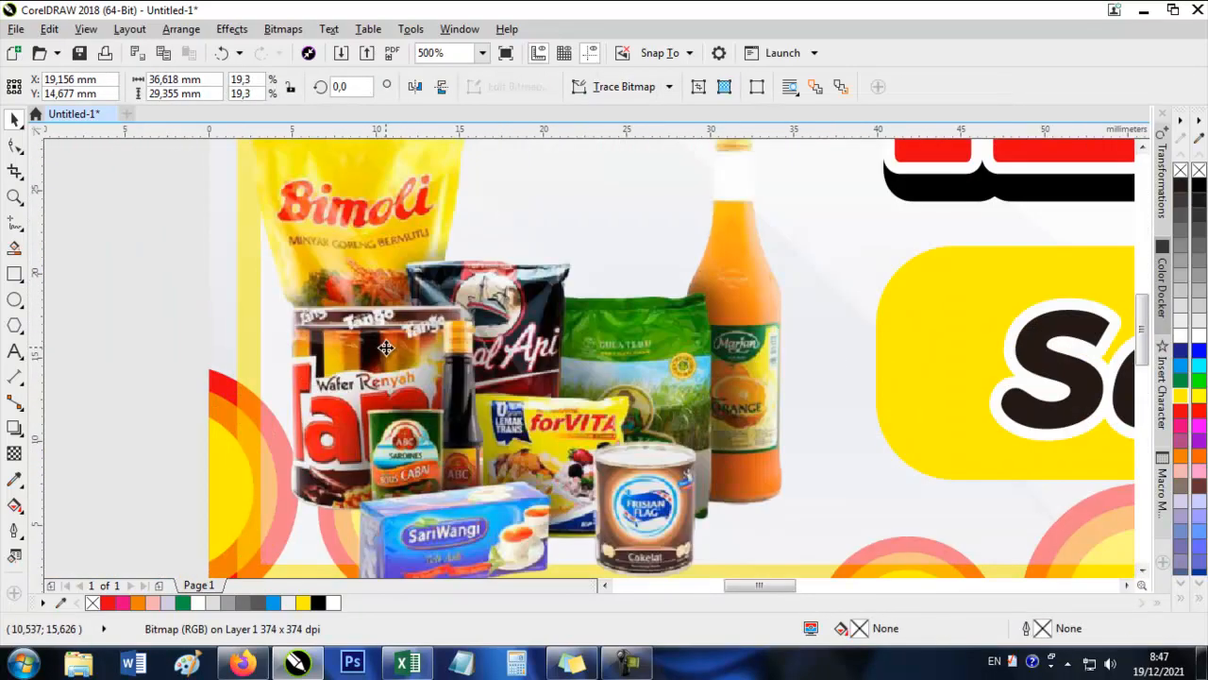
scroll(420, 412, "down", 1)
scroll(420, 412, "down", 2)
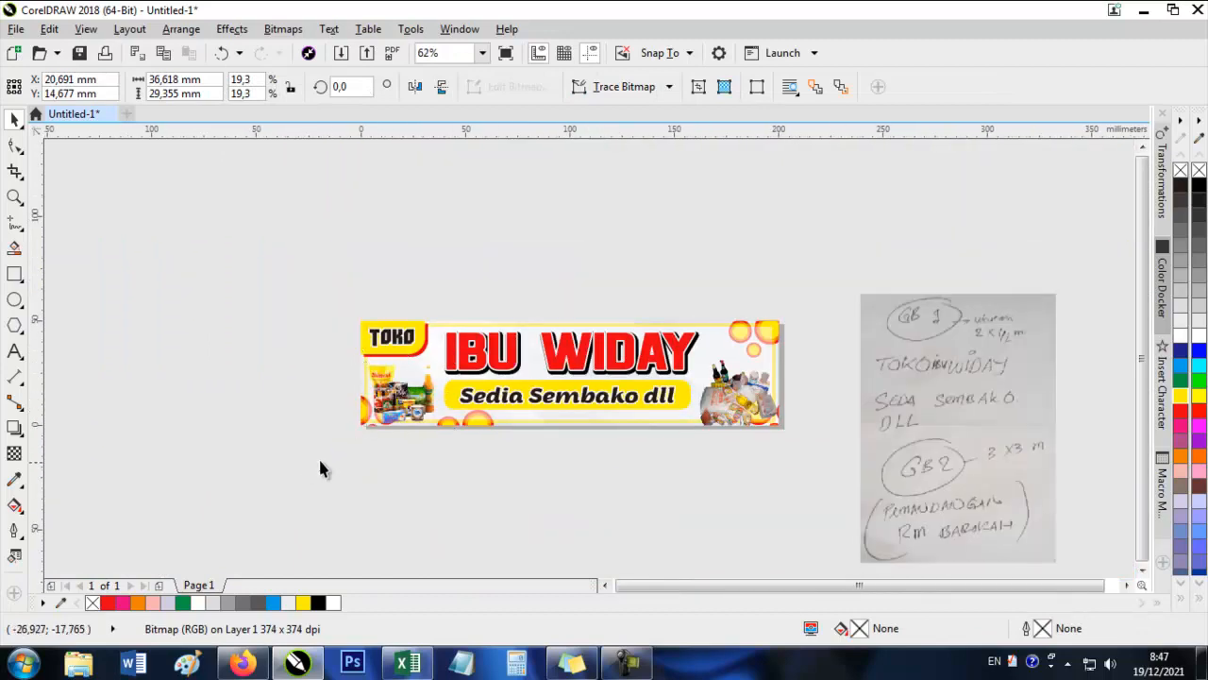
left_click(318, 456)
Brighten the grocery picture with the sauce bottles using a Tone Curve point at X 119, Y 133.
scroll(688, 410, "up", 2)
left_click(961, 392)
left_click_drag(821, 377, 618, 473)
scroll(626, 471, "down", 1)
left_click(231, 29)
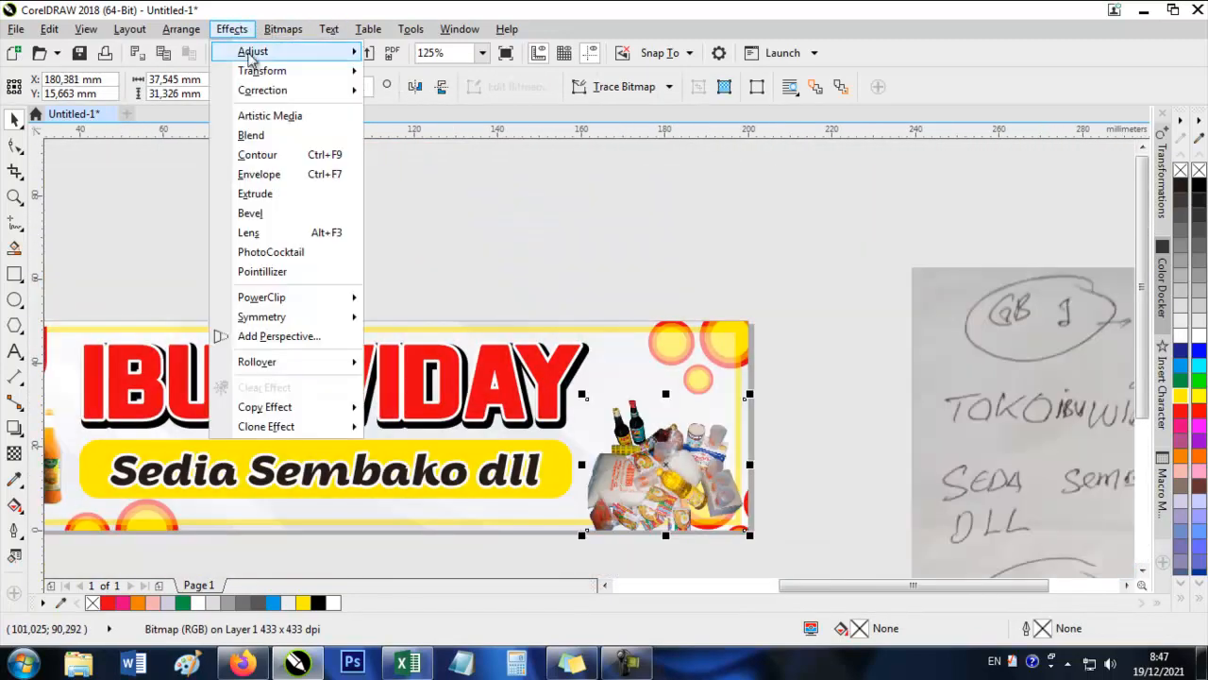
mouse_move(255, 49)
left_click(481, 118)
left_click_drag(618, 134, 954, 144)
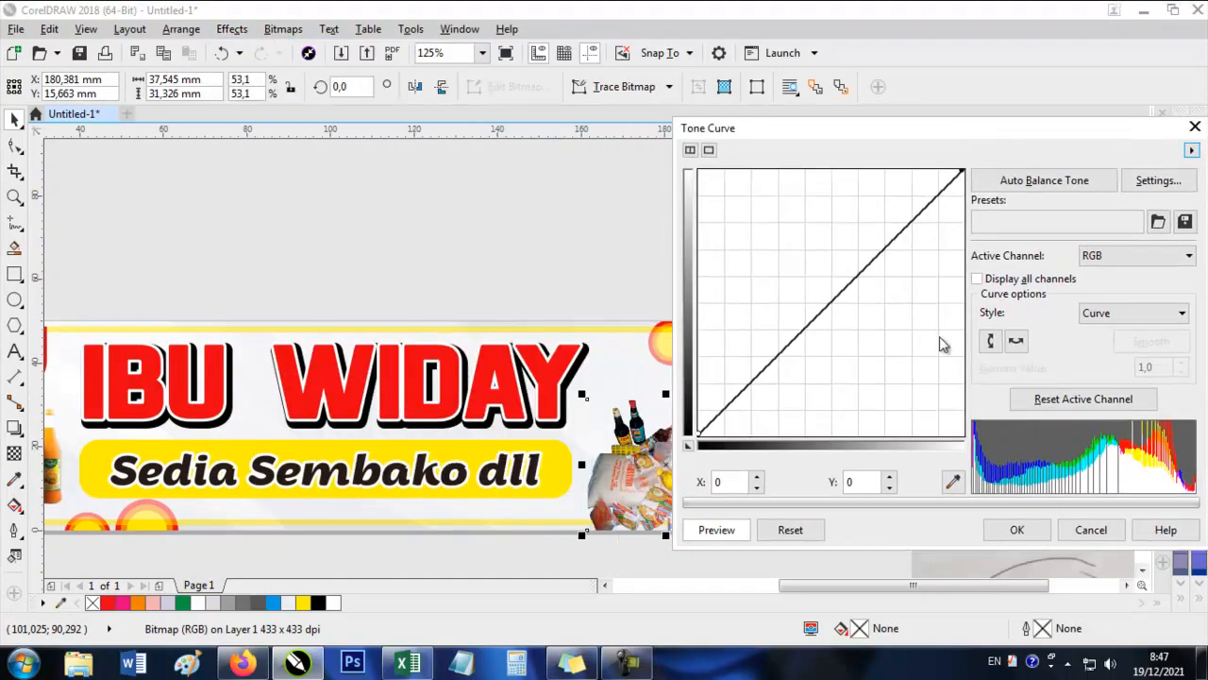
left_click_drag(836, 305, 822, 298)
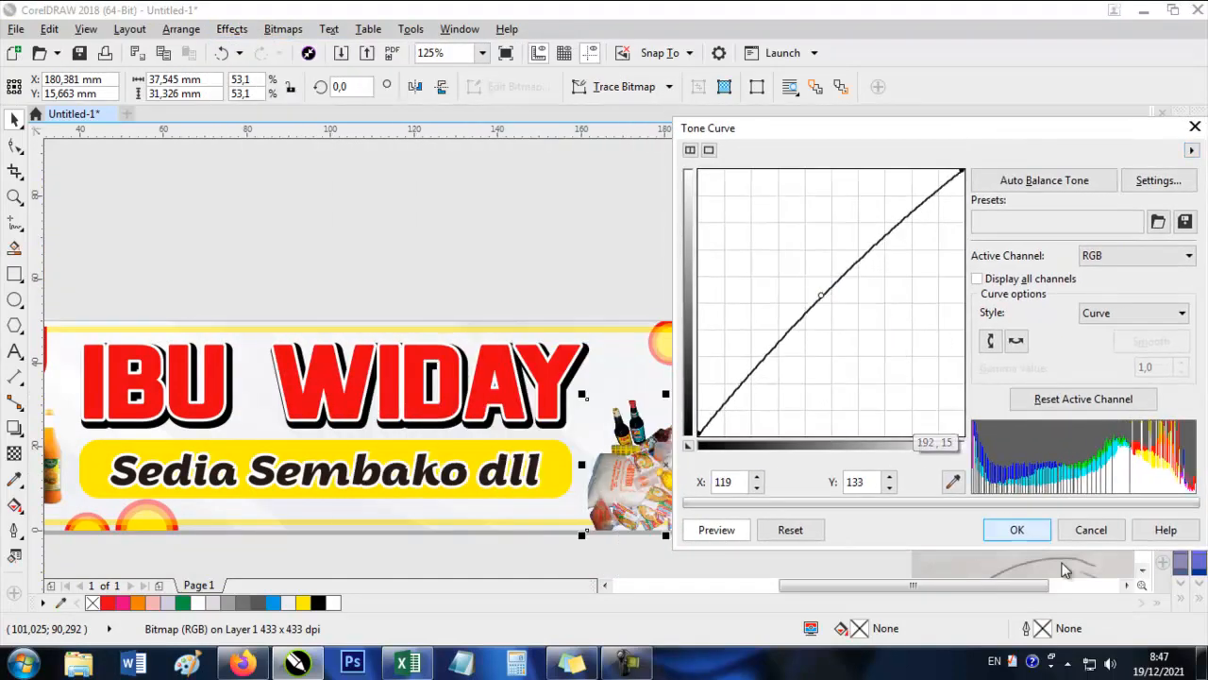
left_click(1018, 530)
Move the Sedia Sembako dll text slightly up within its yellow shape.
scroll(494, 343, "up", 1)
left_click(549, 341)
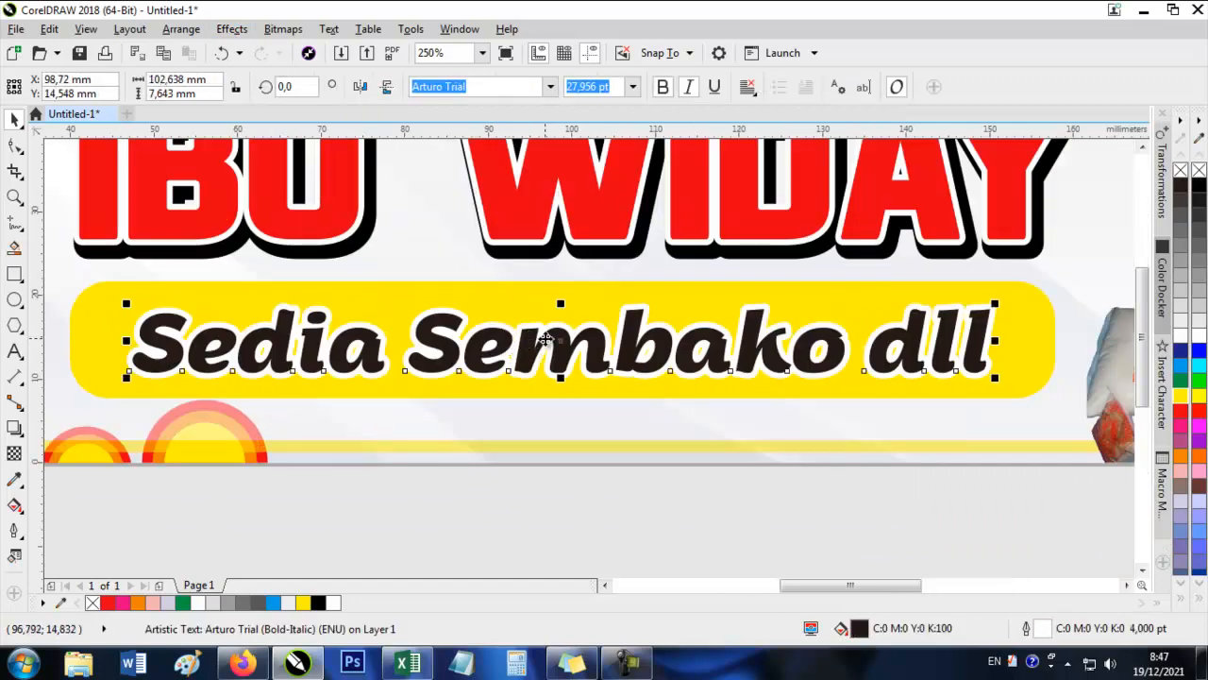
left_click_drag(549, 341, 549, 336)
scroll(566, 369, "down", 2)
key("Escape")
Examine the banner's overall layout and the circles crossing the yellow frame, and compare the design with the handwritten order note.
scroll(583, 378, "up", 1)
left_click_drag(584, 378, 625, 388)
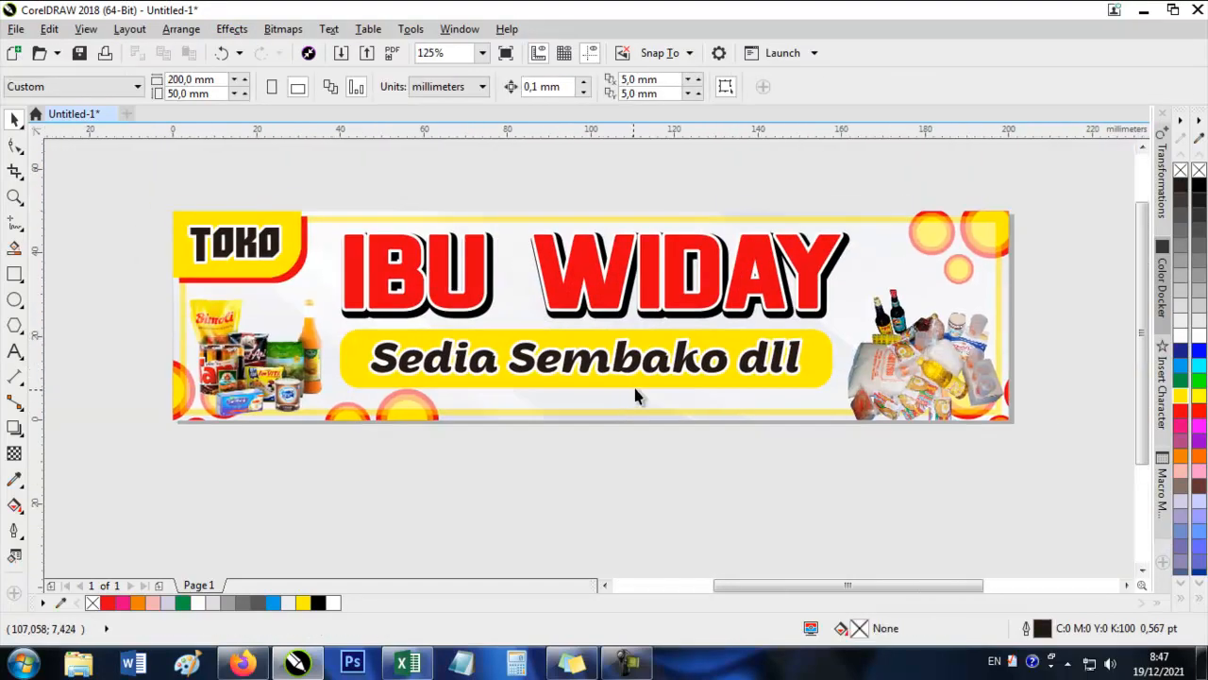
left_click_drag(632, 199, 601, 213)
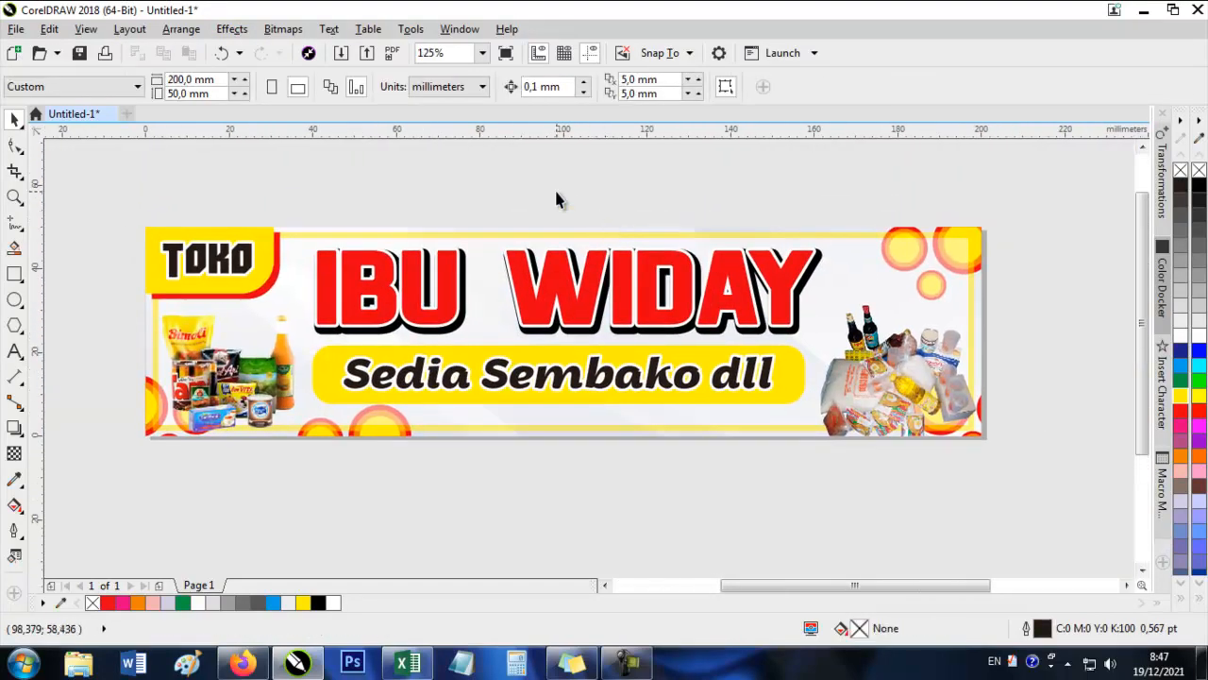
left_click(969, 366)
scroll(970, 366, "up", 4)
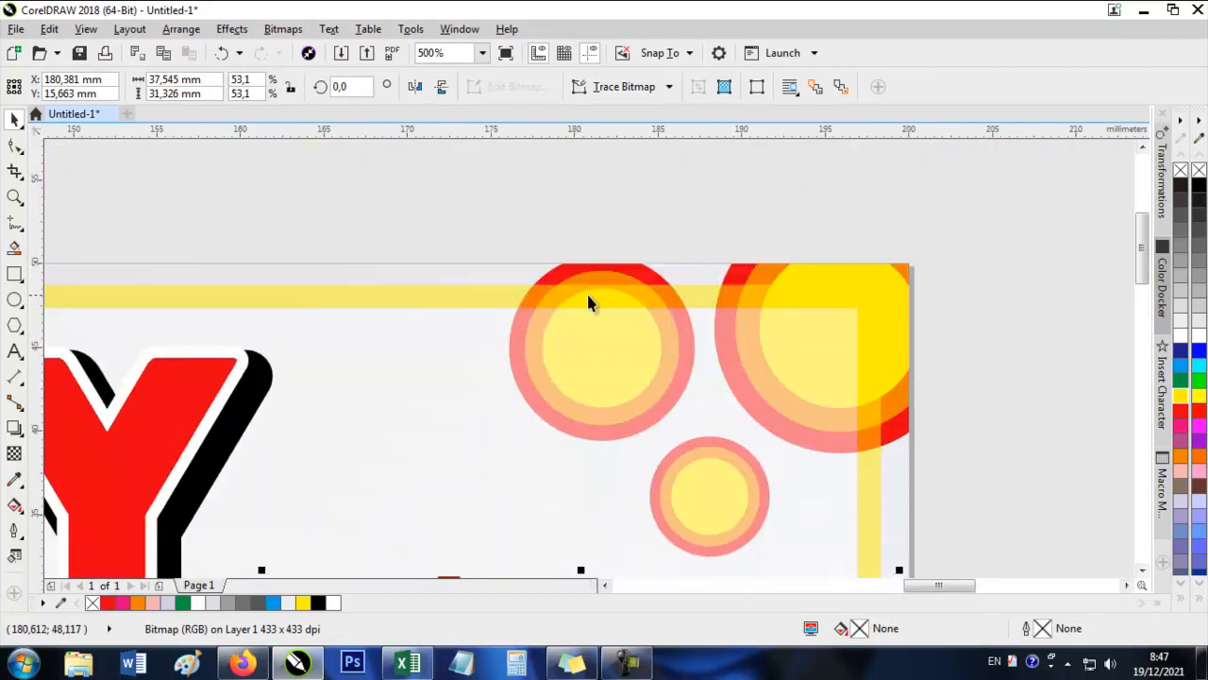
scroll(587, 295, "down", 3)
left_click(739, 202)
scroll(769, 326, "up", 1)
scroll(769, 332, "down", 2)
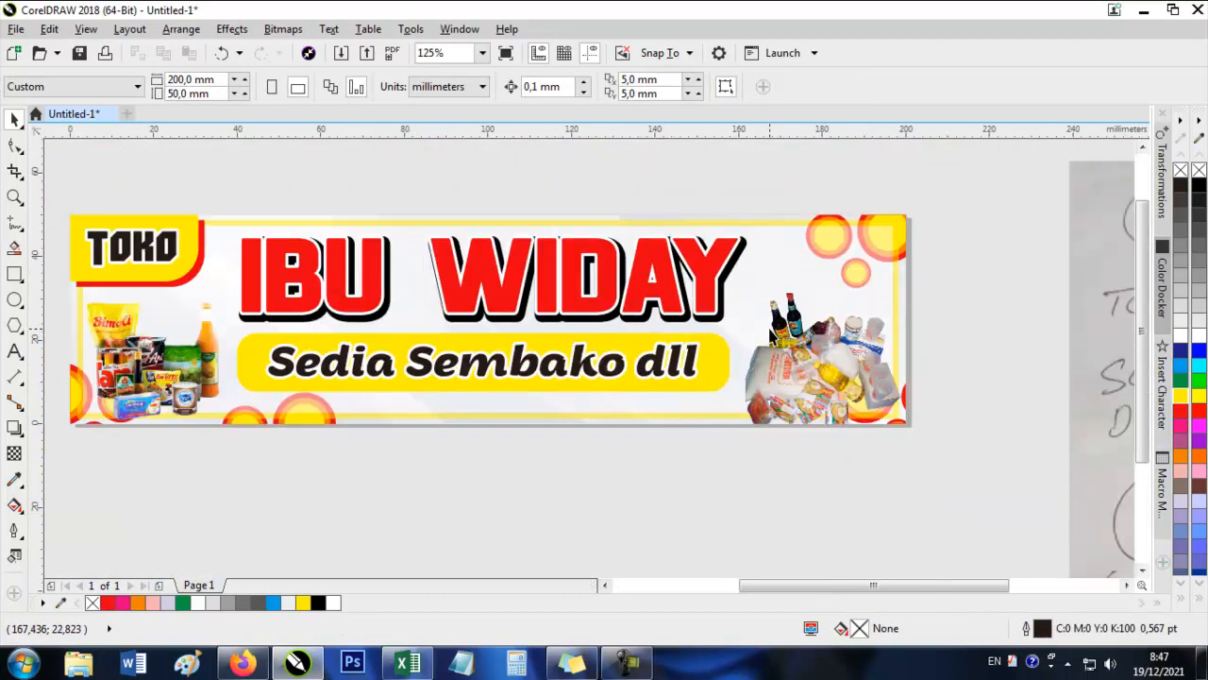
left_click_drag(674, 195, 695, 204)
left_click_drag(671, 307, 669, 298)
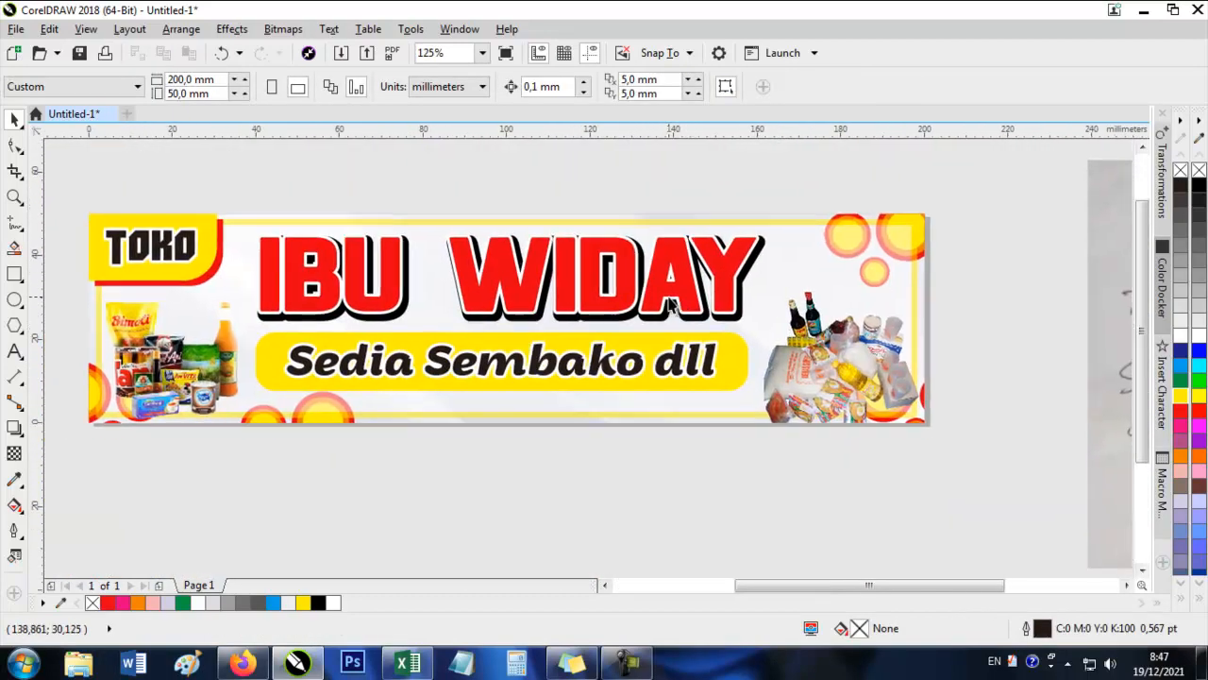
left_click_drag(482, 481, 418, 481)
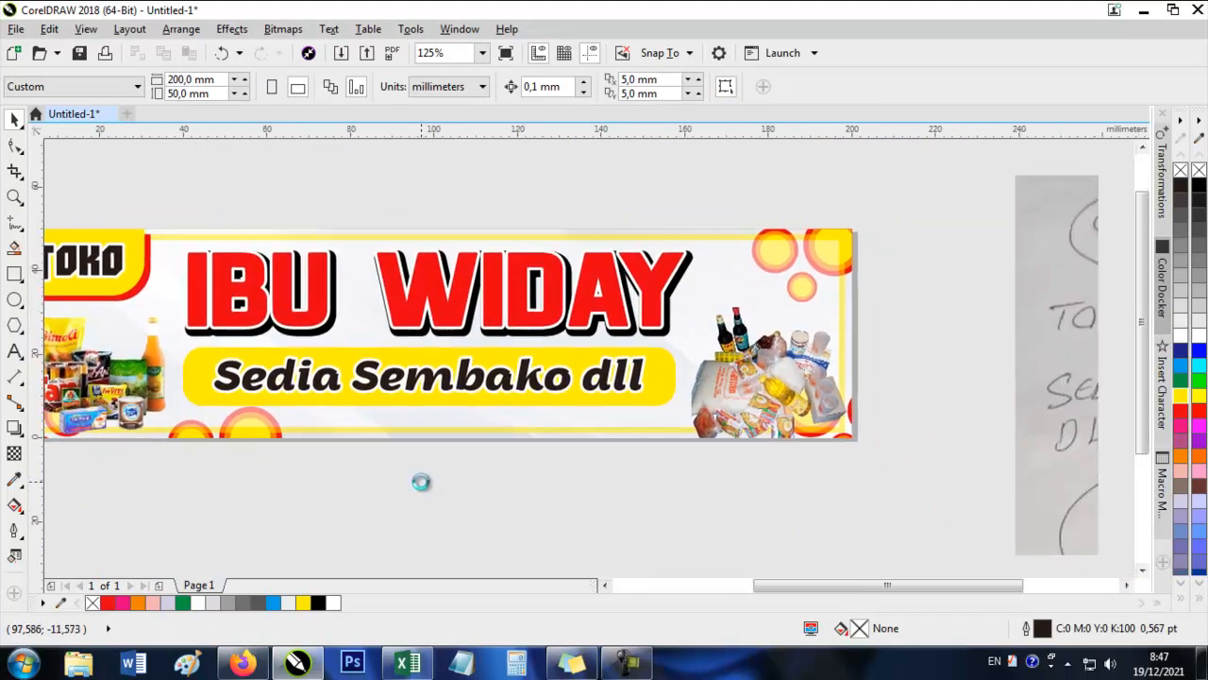
scroll(418, 445, "down", 1)
left_click_drag(742, 518, 744, 426)
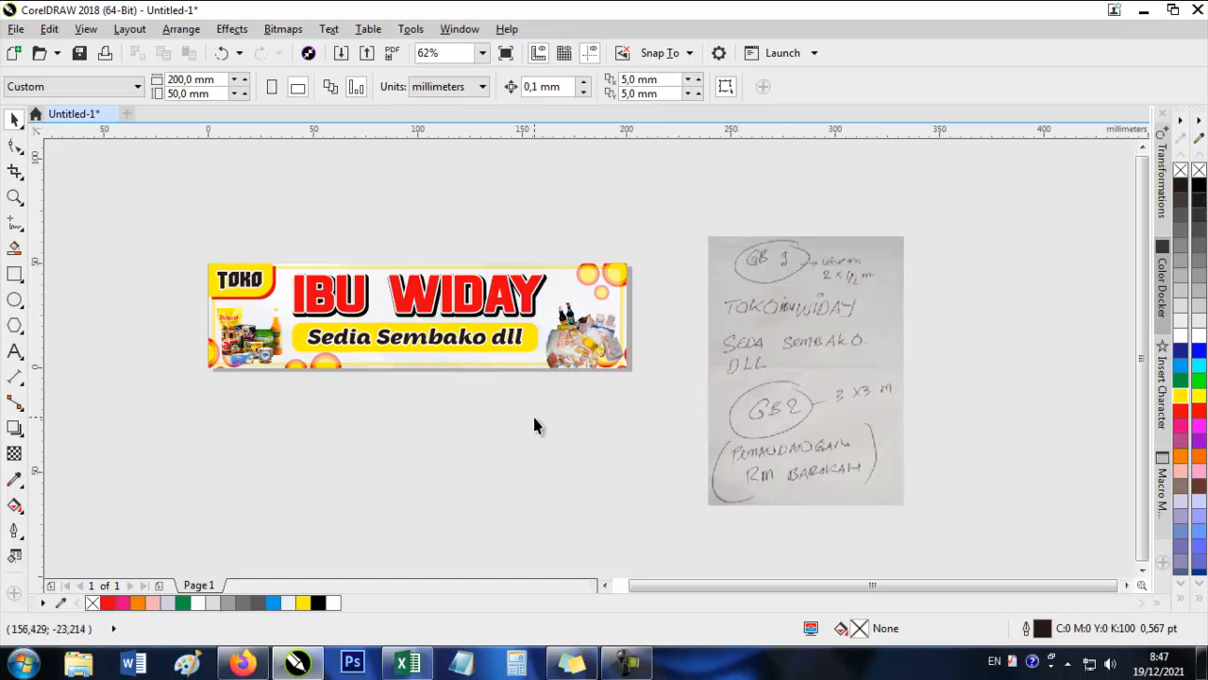
left_click_drag(534, 424, 639, 491)
scroll(463, 475, "up", 1)
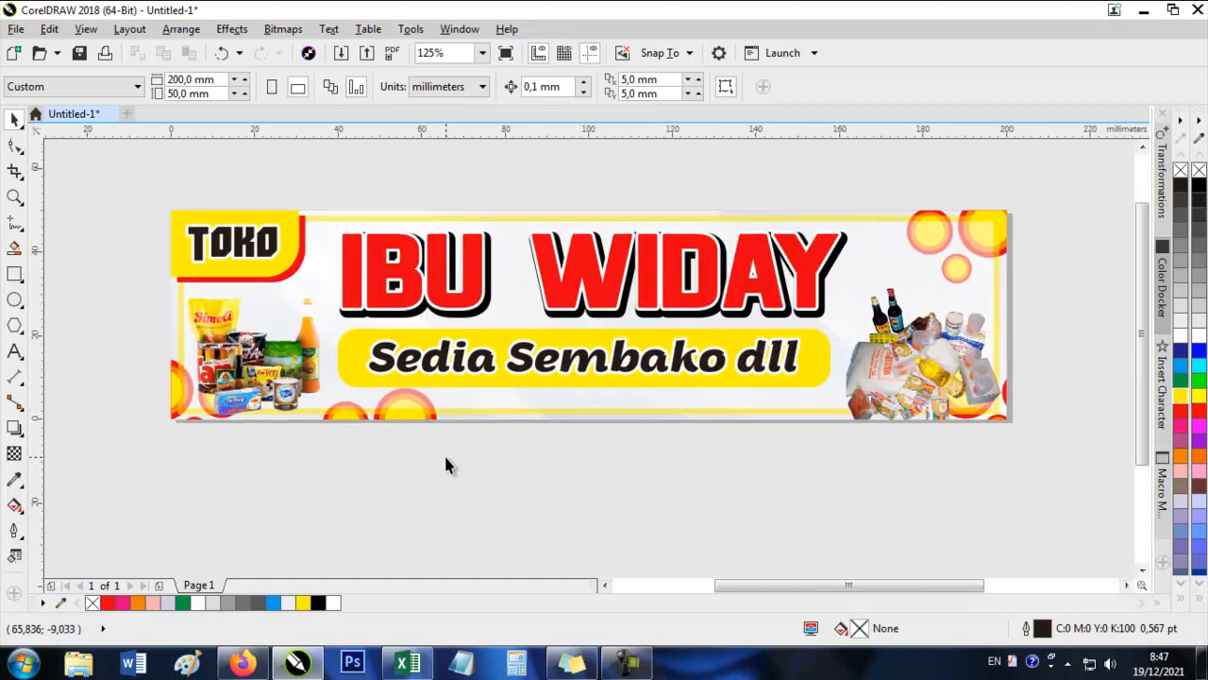
Make a slightly offset copy of the tagline's yellow shape, fill it red and place it behind the yellow shape.
left_click(532, 396)
scroll(535, 378, "up", 2)
left_click_drag(539, 342, 547, 360)
left_click(1180, 411)
scroll(827, 380, "down", 2)
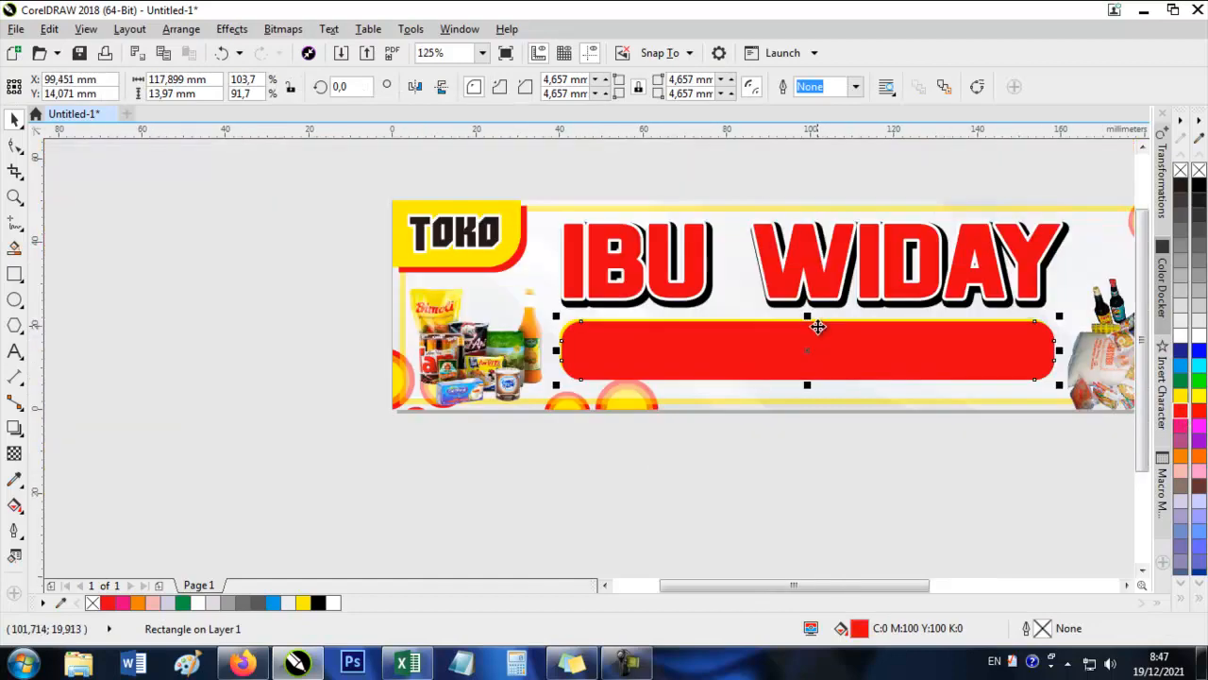
key("ctrl+Page_Down")
key("ctrl+Page_Down")
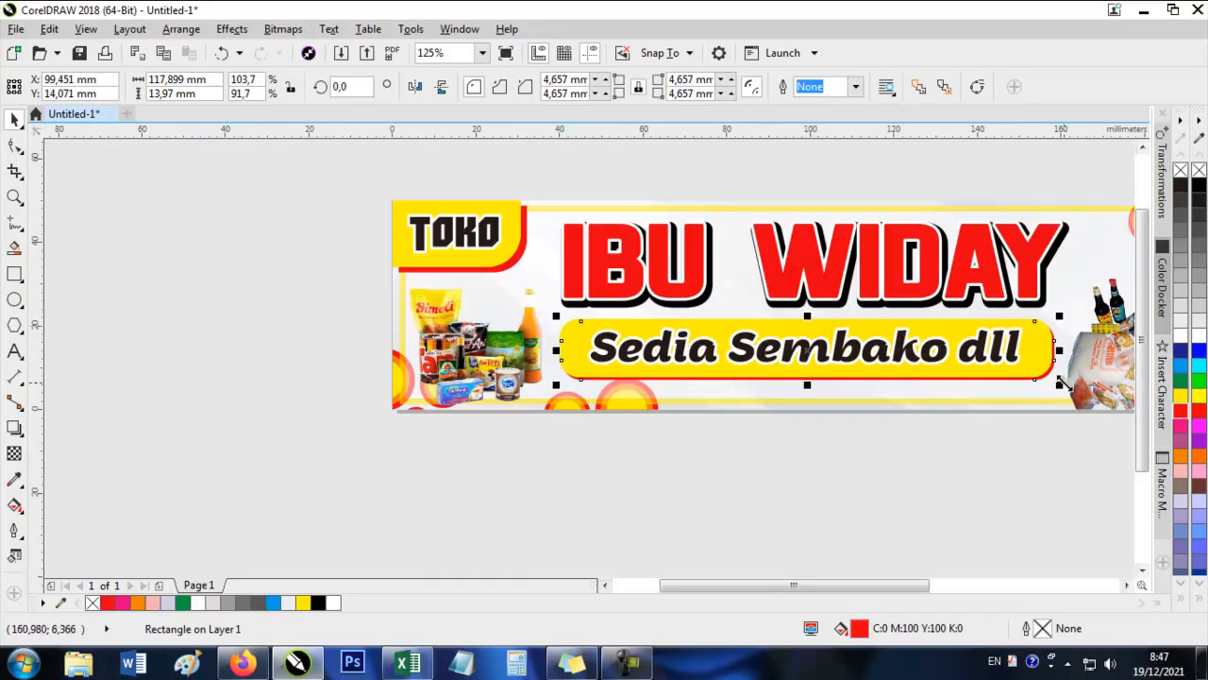
Move the red copy slightly down and right to X 99.622, Y 13.3 mm, and recolour it black without an outline.
scroll(1064, 382, "up", 2)
left_click_drag(1007, 342, 1011, 355)
scroll(1011, 355, "down", 2)
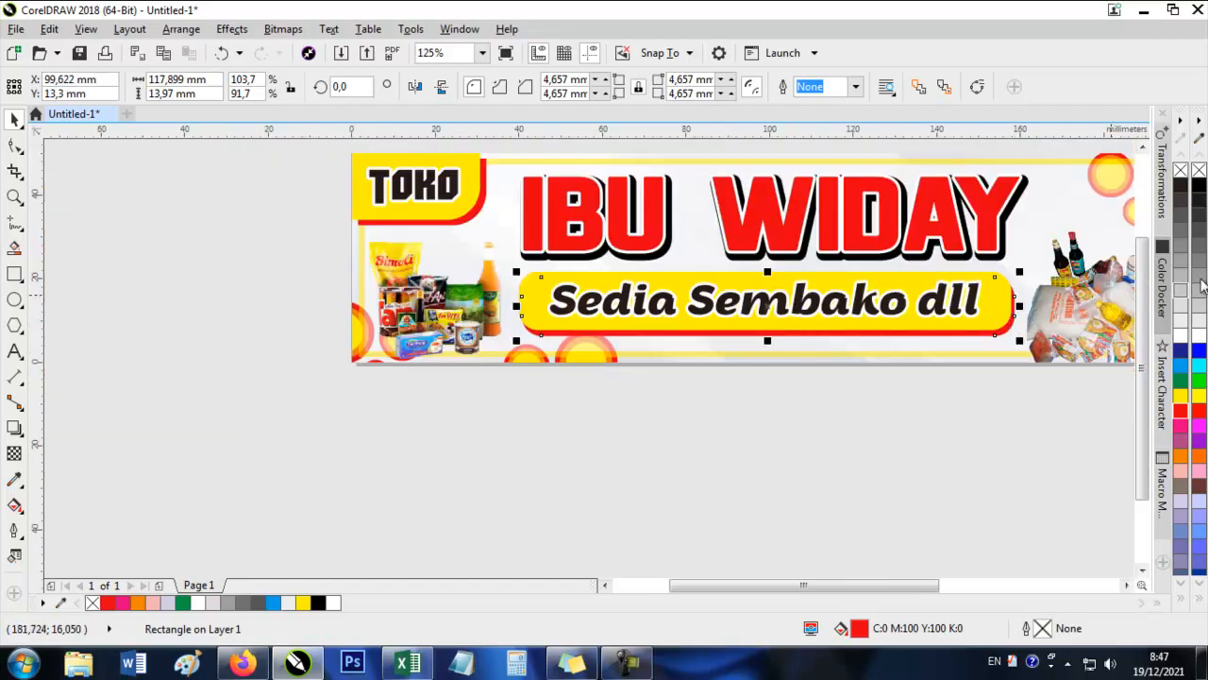
right_click(1197, 189)
left_click(1197, 189)
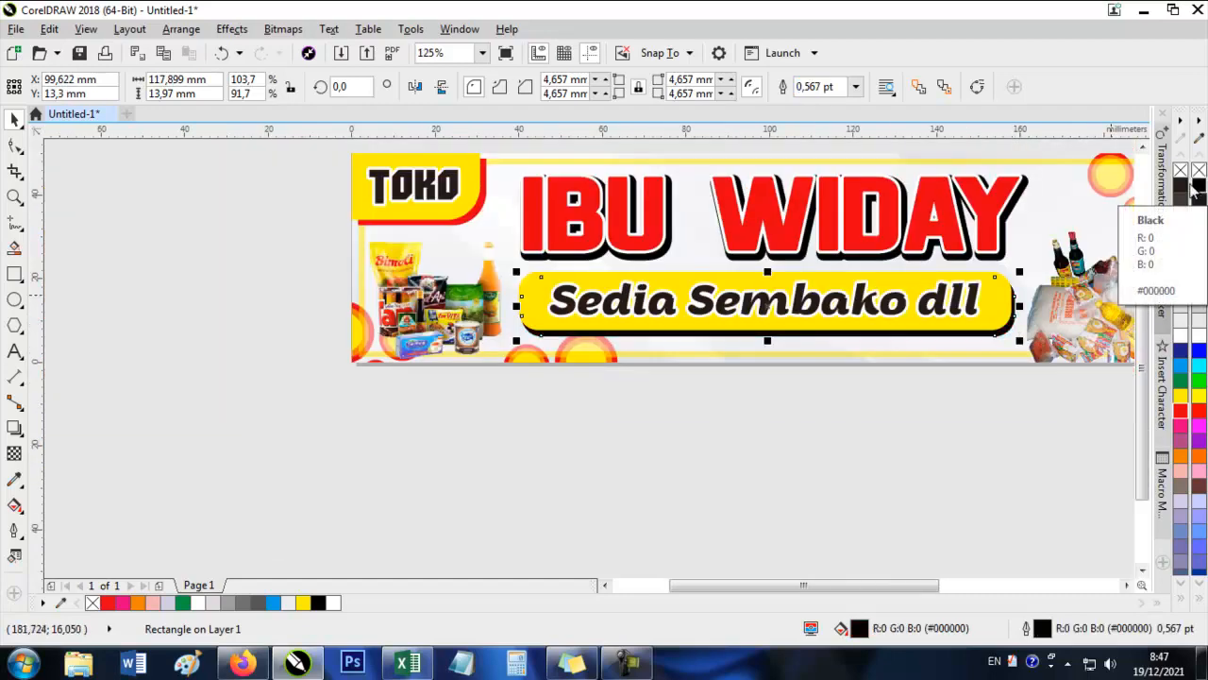
right_click(1199, 169)
scroll(793, 402, "down", 1)
scroll(867, 407, "up", 1)
left_click_drag(866, 407, 860, 446)
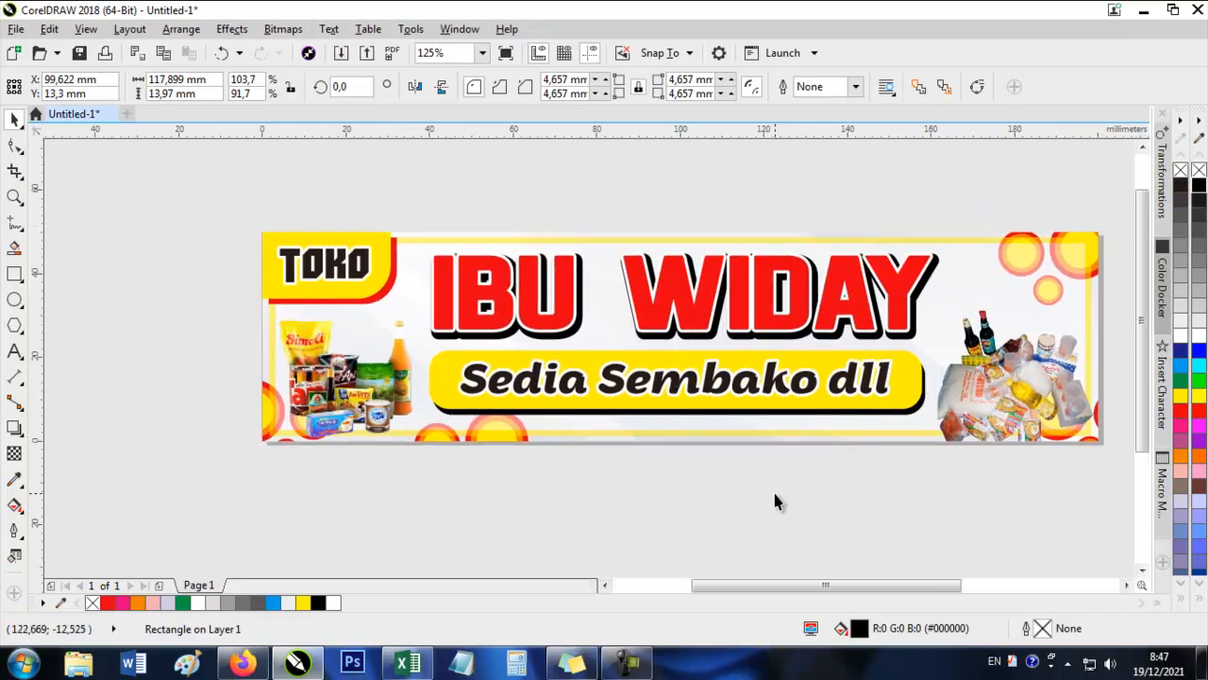
left_click(772, 491)
left_click_drag(746, 373, 663, 391)
left_click_drag(761, 283, 708, 298)
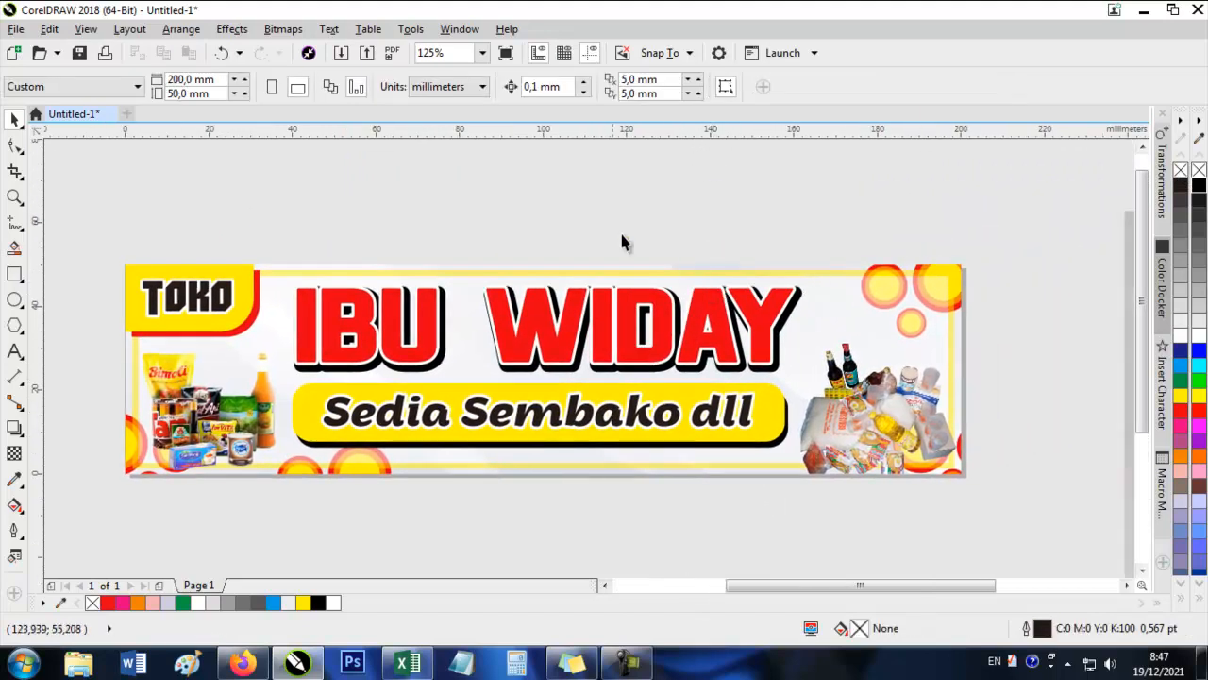
left_click_drag(602, 251, 634, 232)
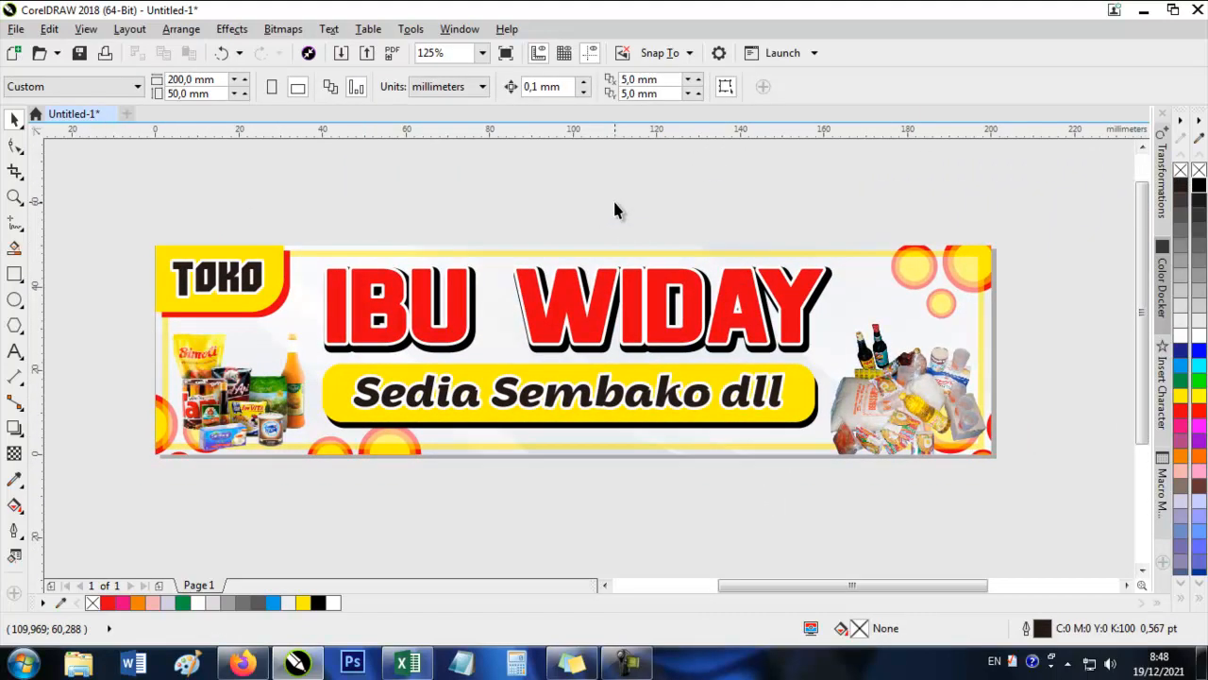